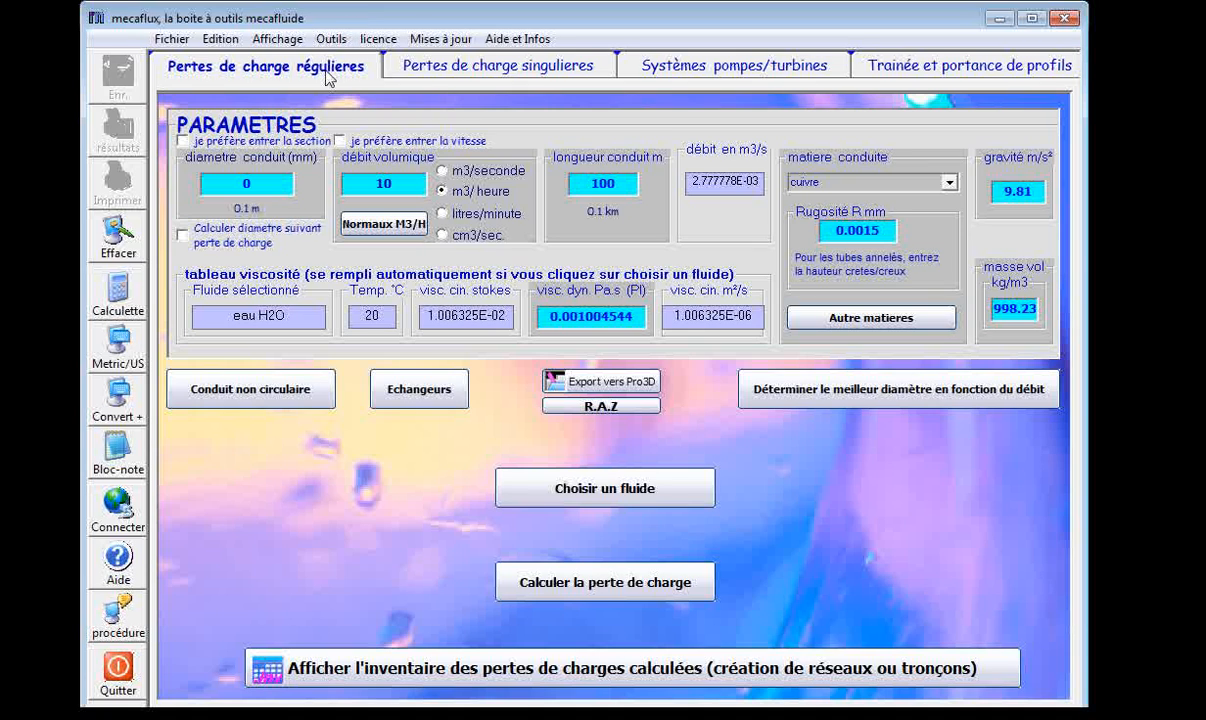
click(410, 72)
click(325, 70)
click(440, 72)
click(296, 68)
click(420, 72)
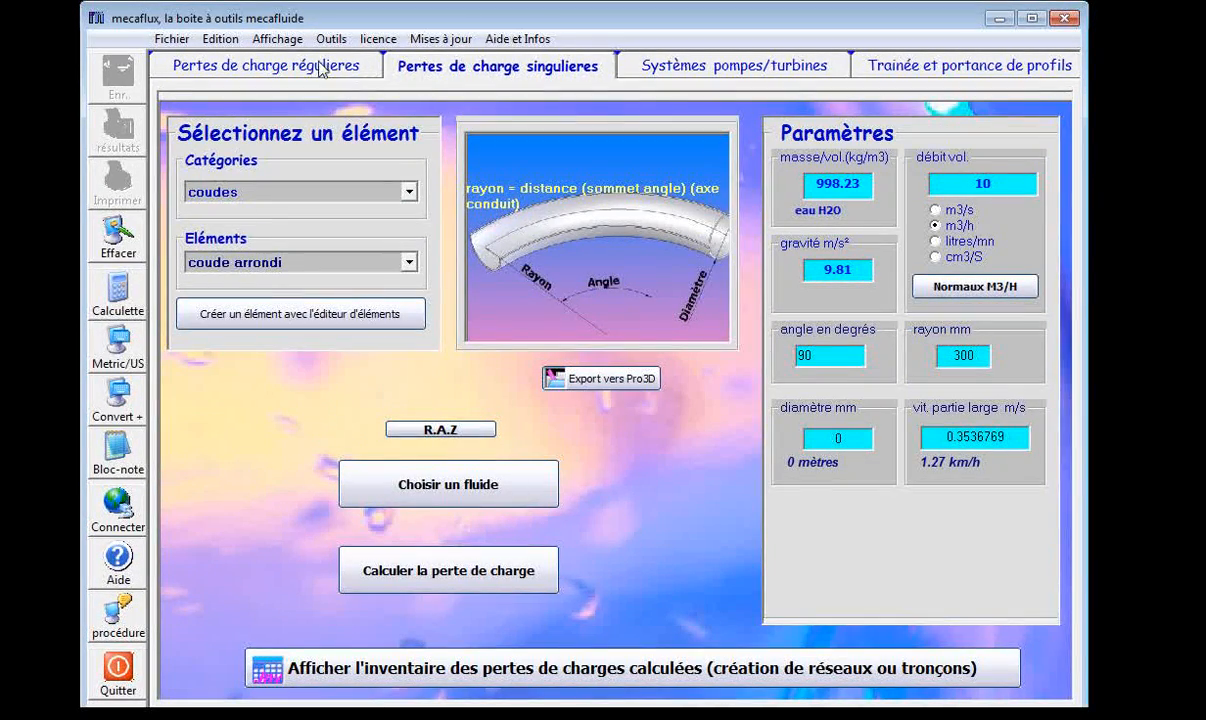
Set the conduit diameter to 100 mm in the regular pressure-loss parameters and check the volumetric flow entry.
click(320, 70)
drag(241, 184, 271, 185)
text(1)
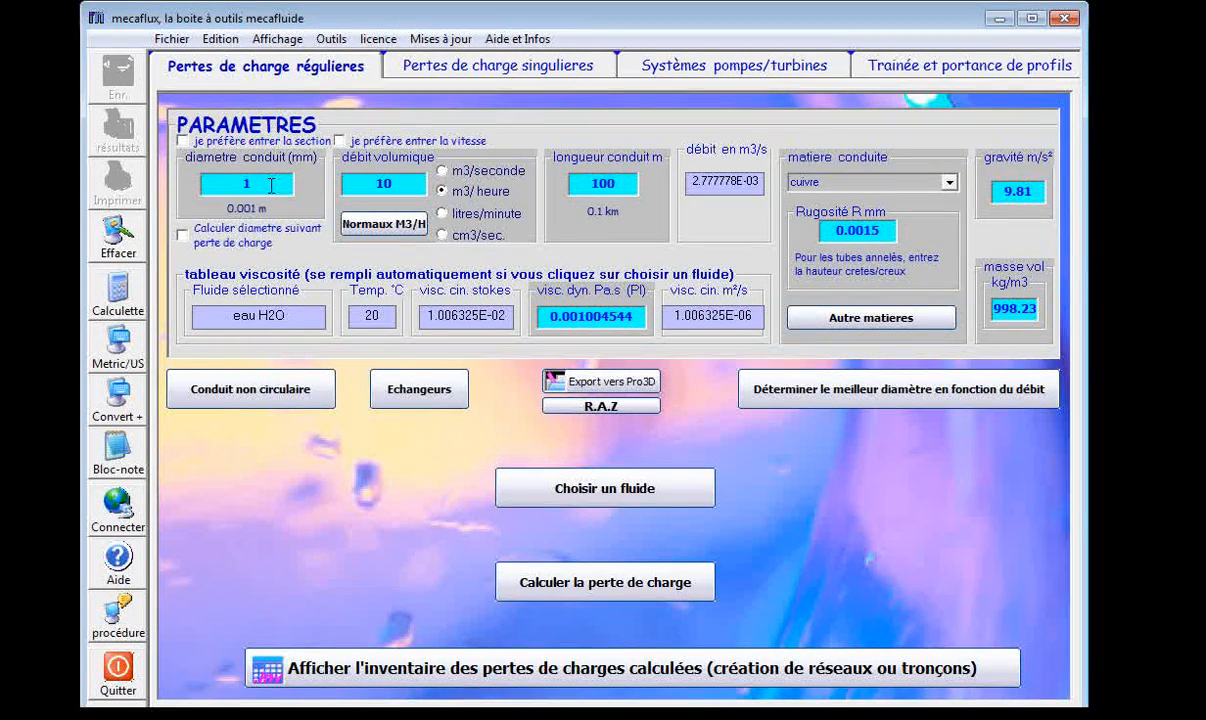
text(00)
drag(393, 188, 371, 180)
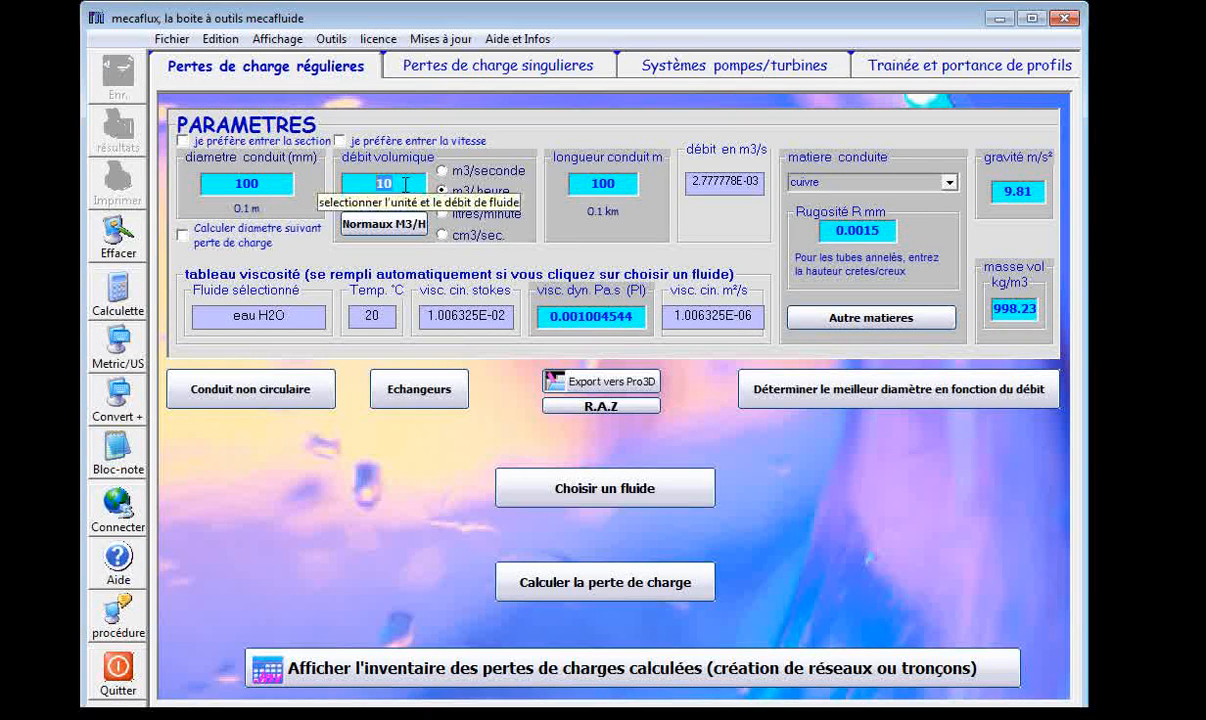
click(405, 184)
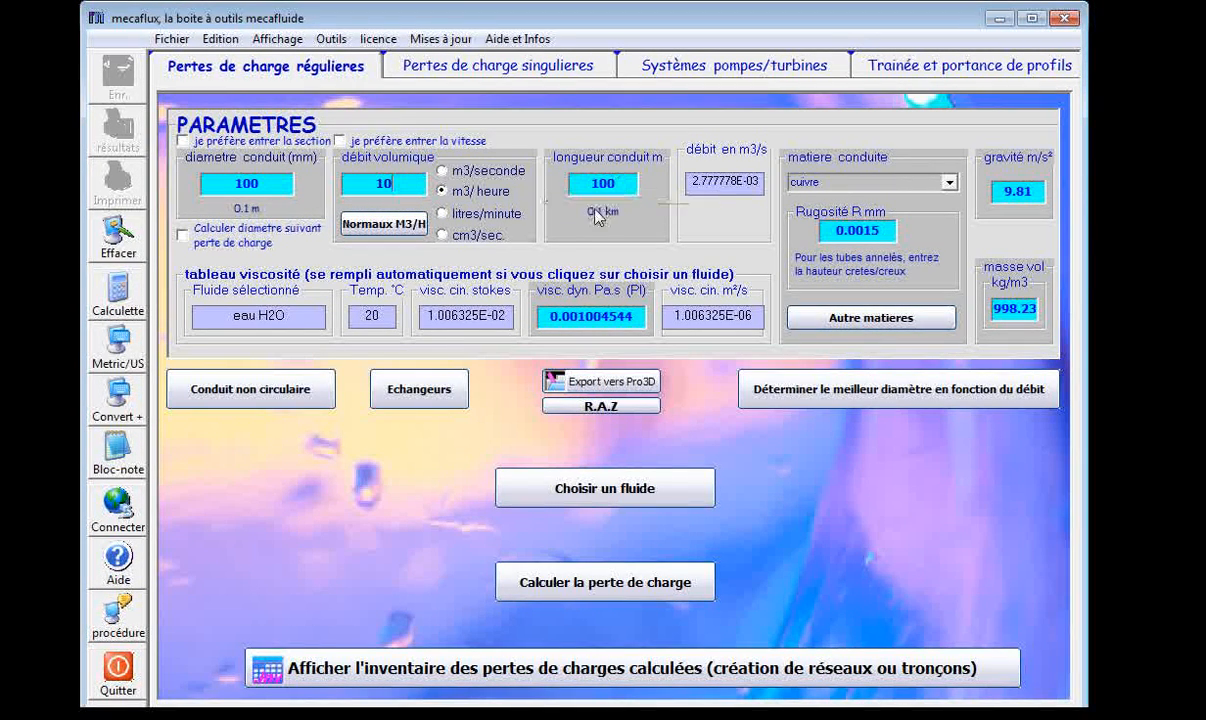
Open the fluid viscosity-temperature editor and choose Air from the available gases.
click(604, 495)
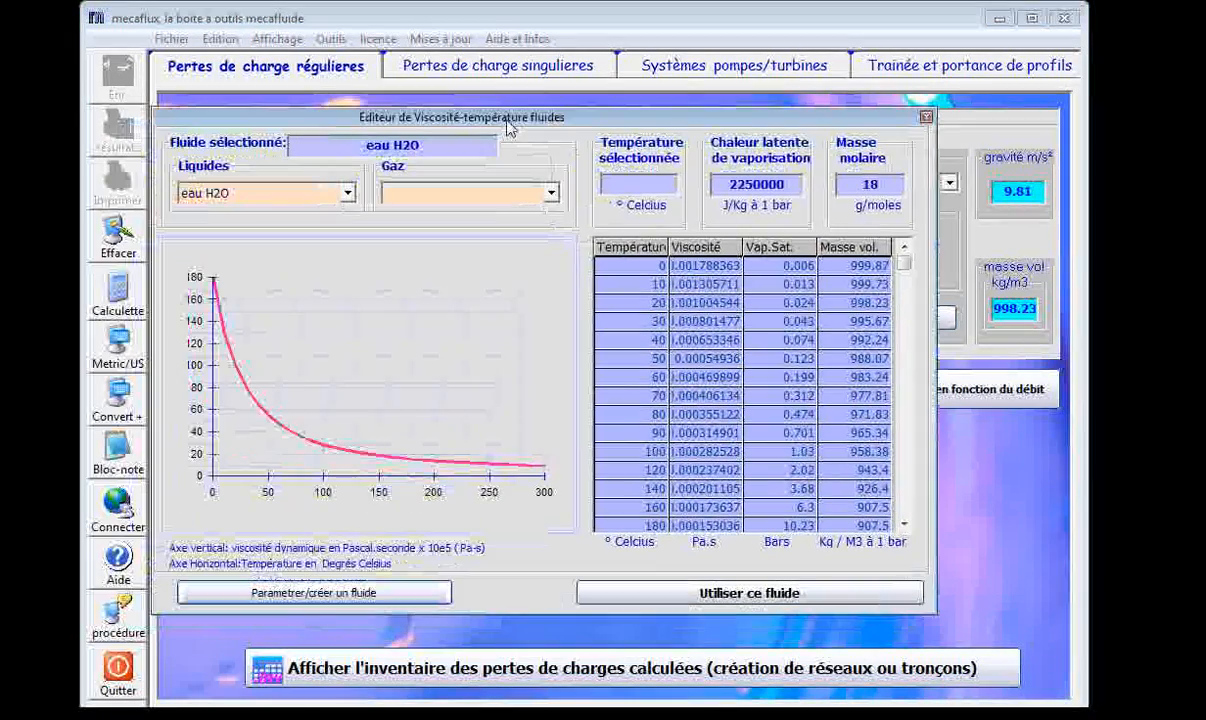
click(347, 193)
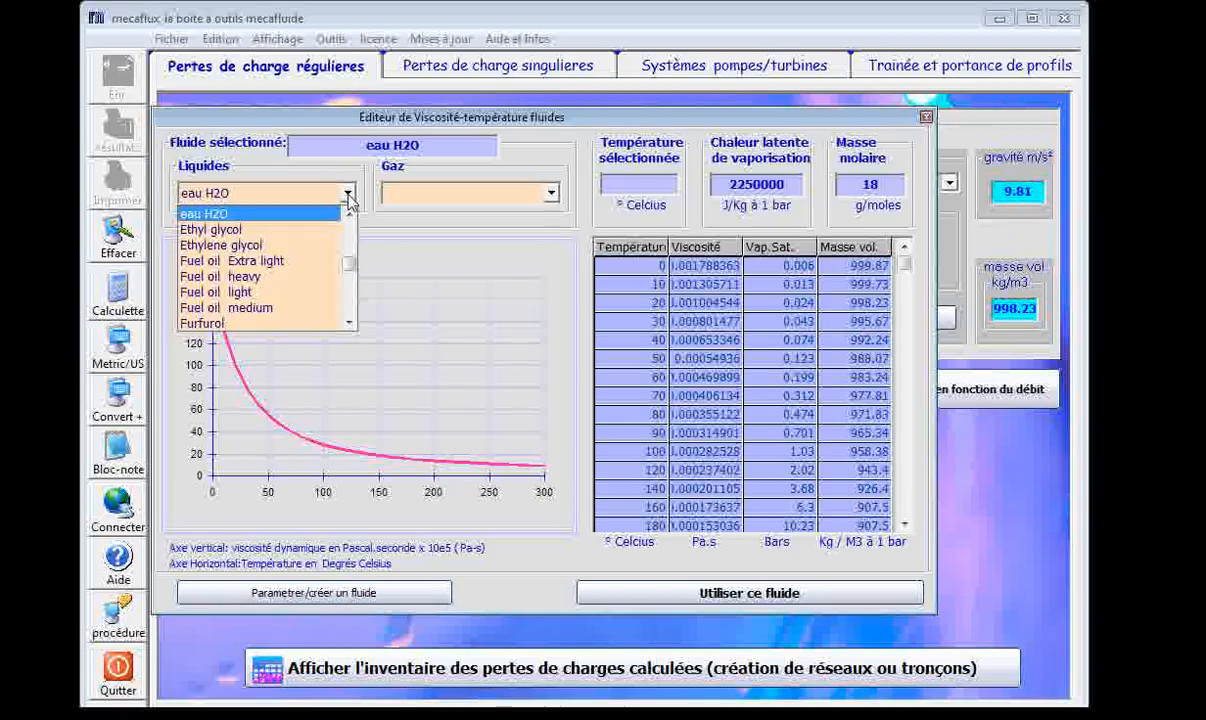
click(522, 194)
click(546, 196)
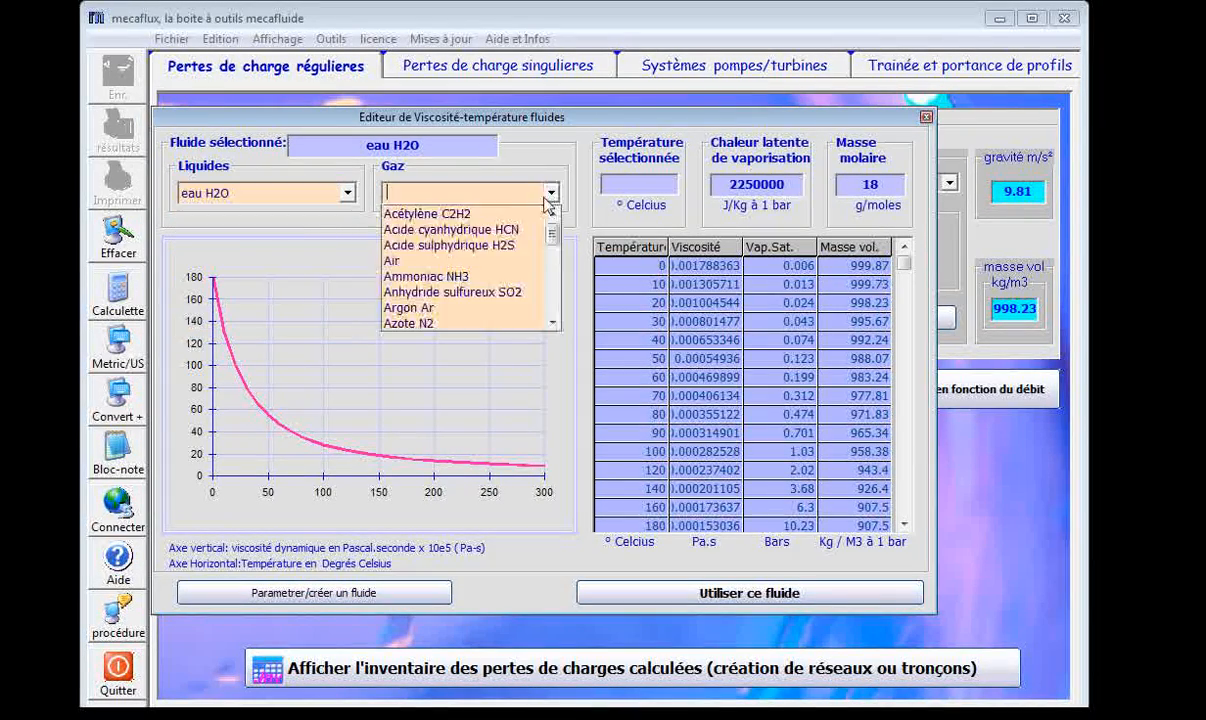
click(449, 262)
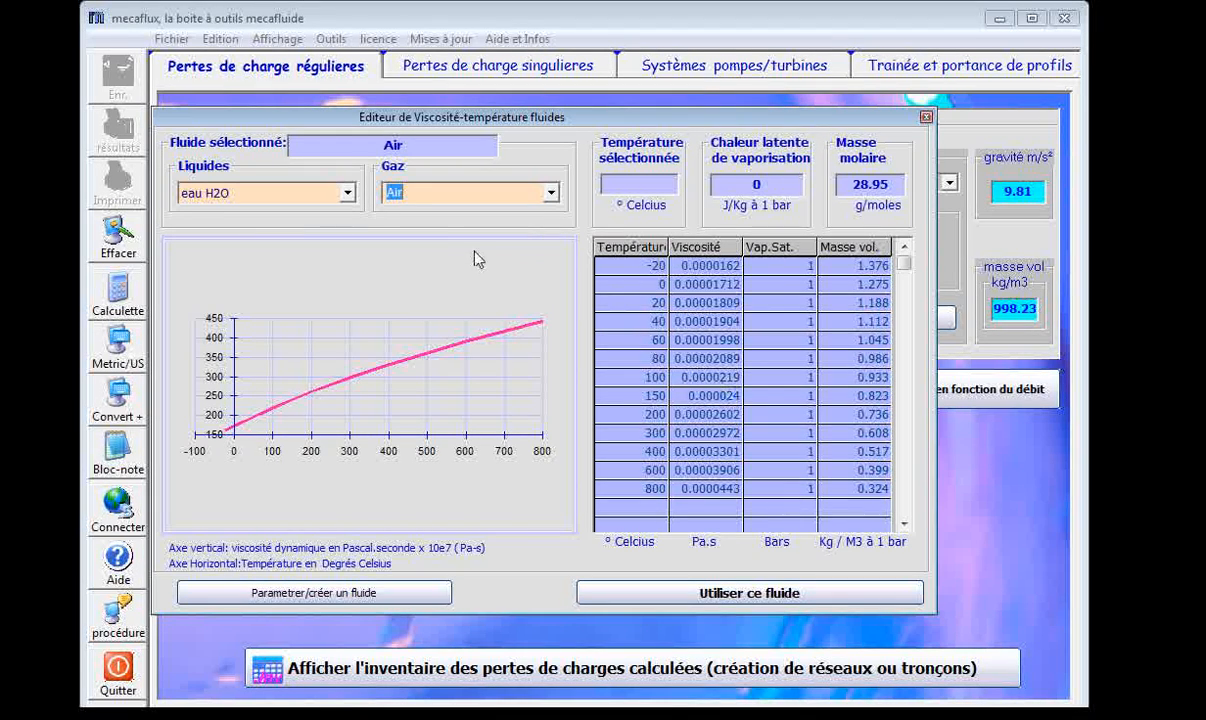
Choose the liquid eau H2O at 20 °C and use it as the fluid for the calculation.
click(347, 197)
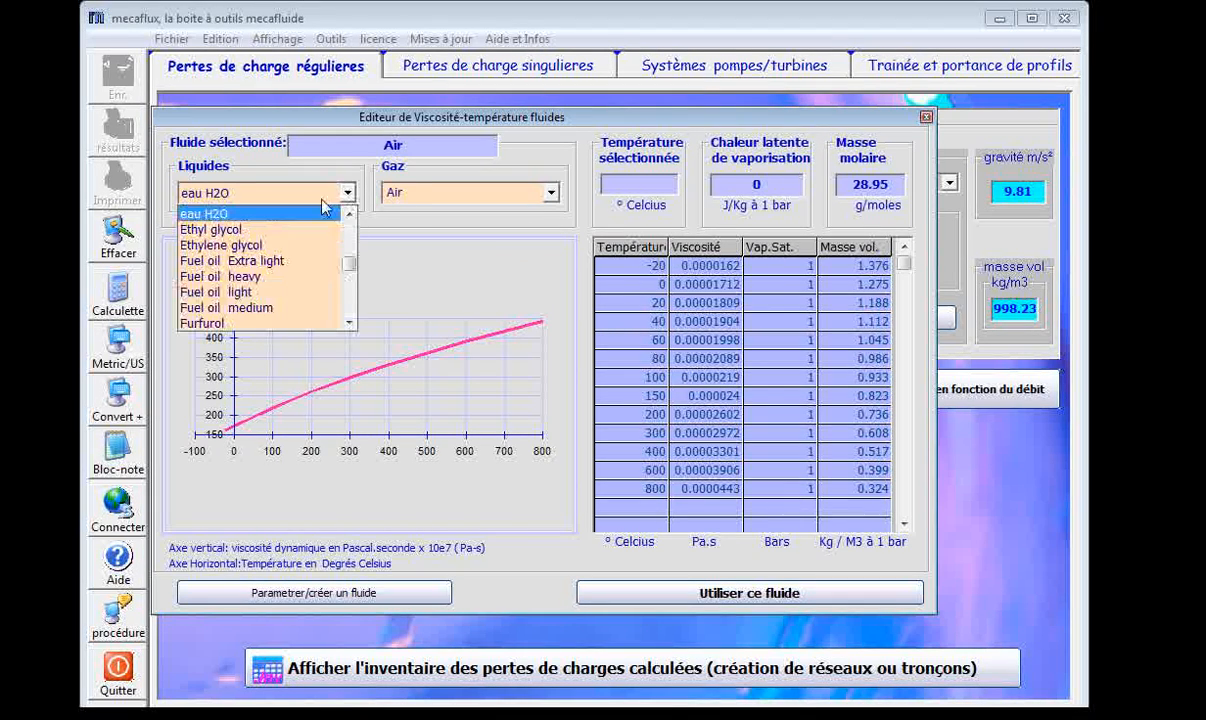
click(262, 216)
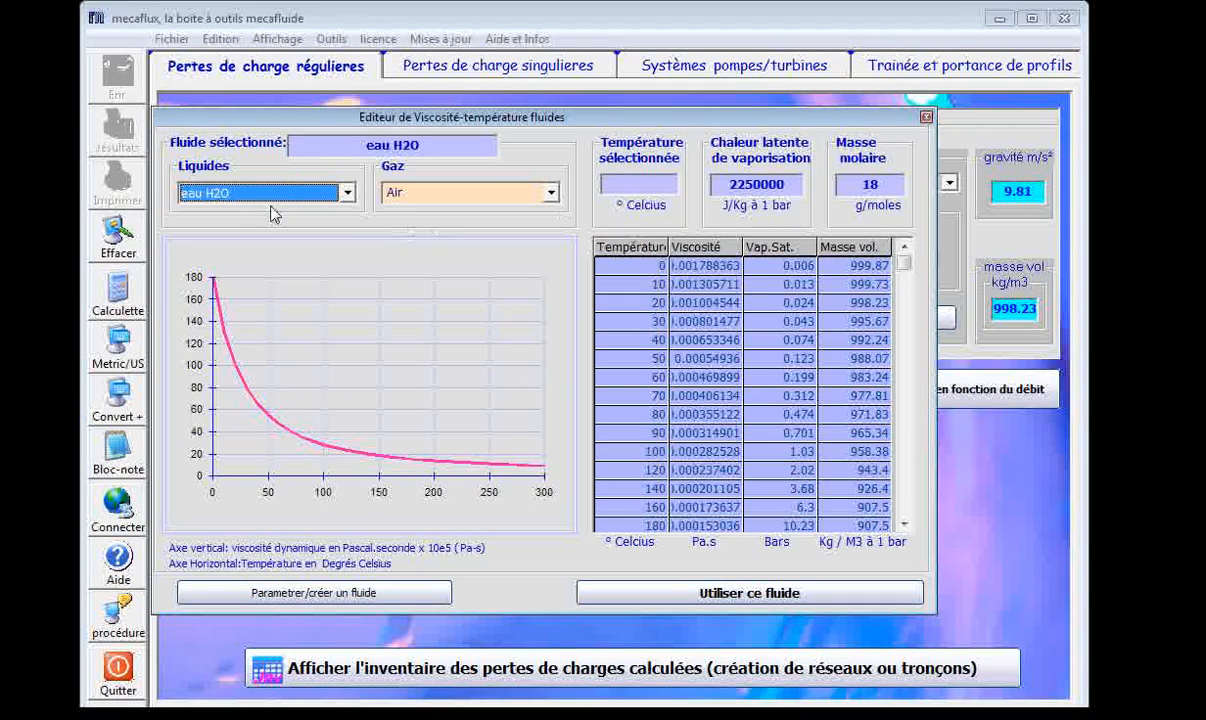
click(617, 302)
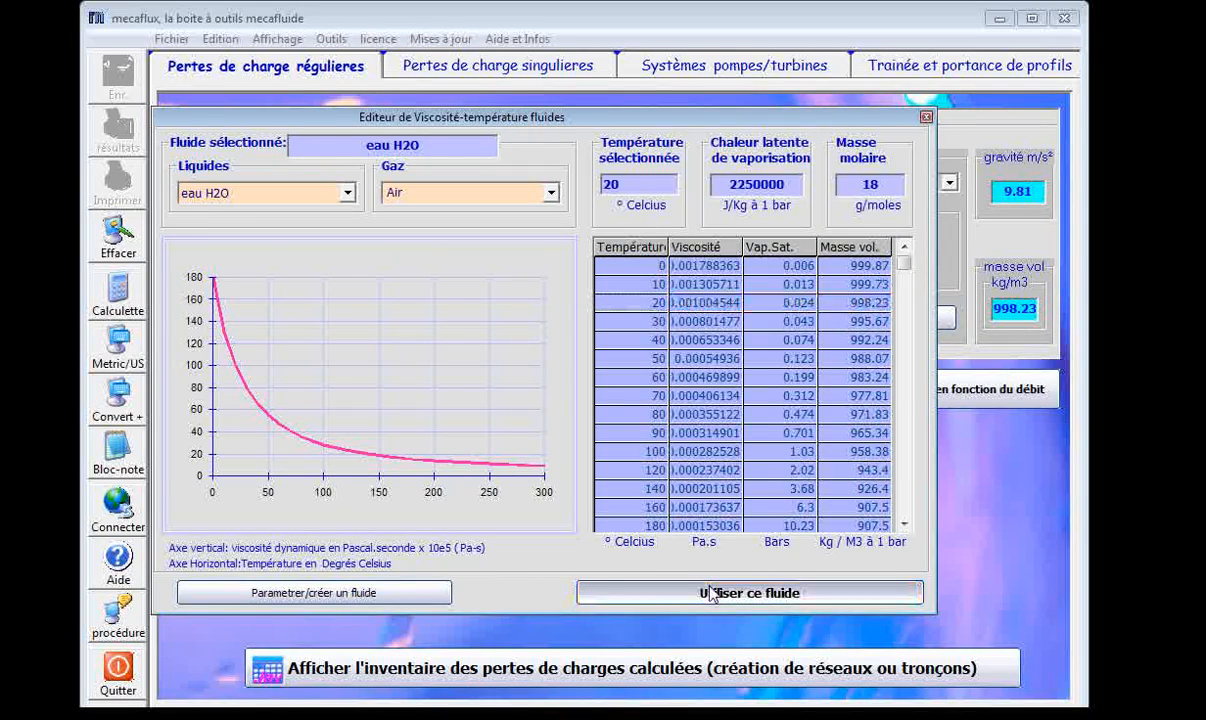
click(648, 592)
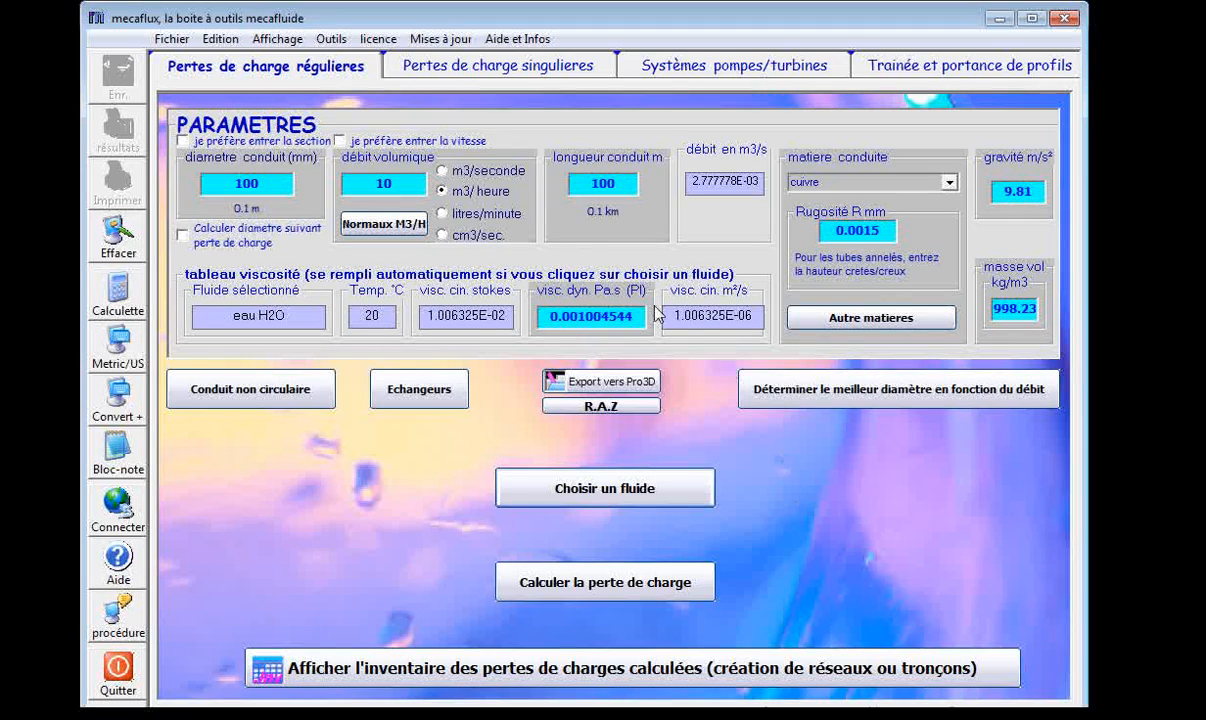
Set the conduit material to Inox and calculate the regular pressure loss with the Colebrook equation.
click(949, 183)
click(830, 322)
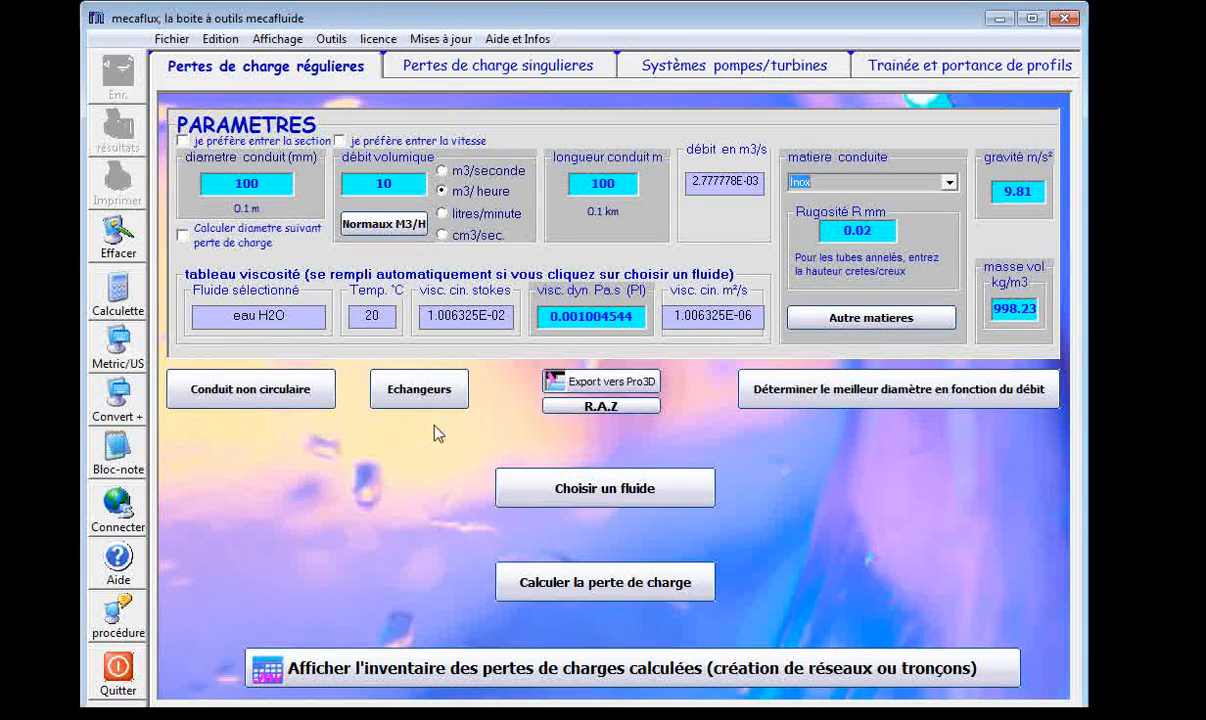
click(608, 592)
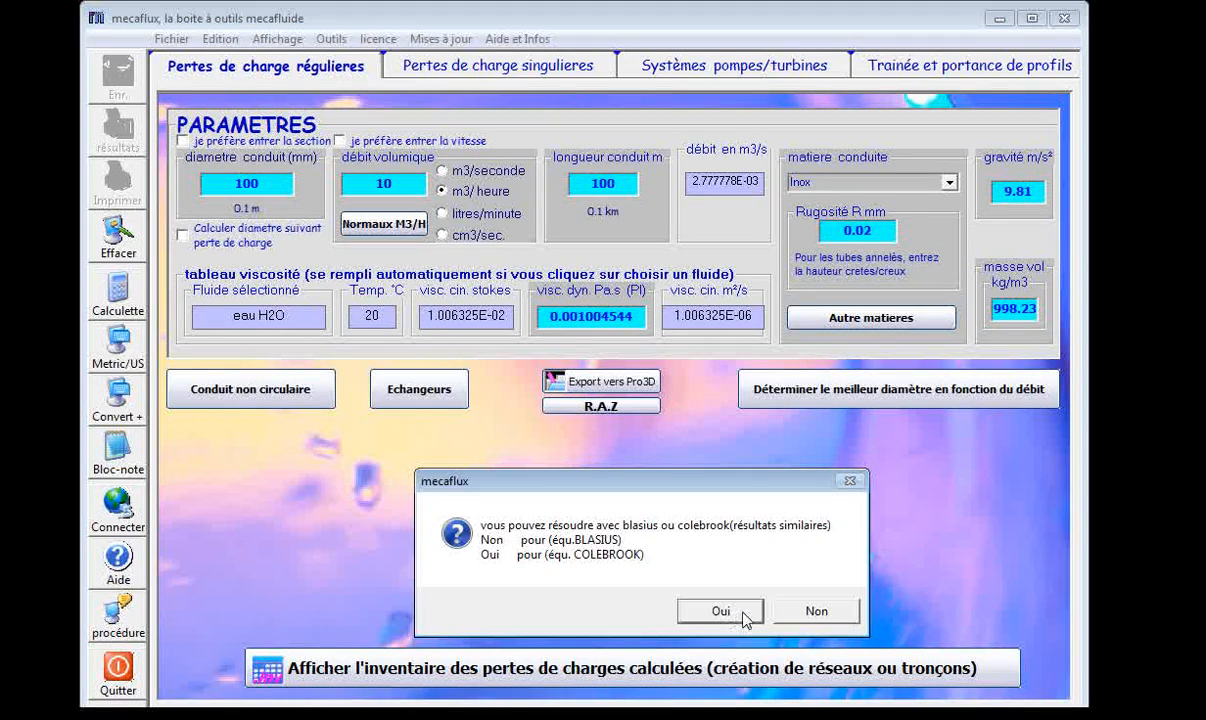
click(718, 608)
Reposition the regular pressure-loss result sheet, read its parameters and results, and close it.
drag(623, 57, 636, 57)
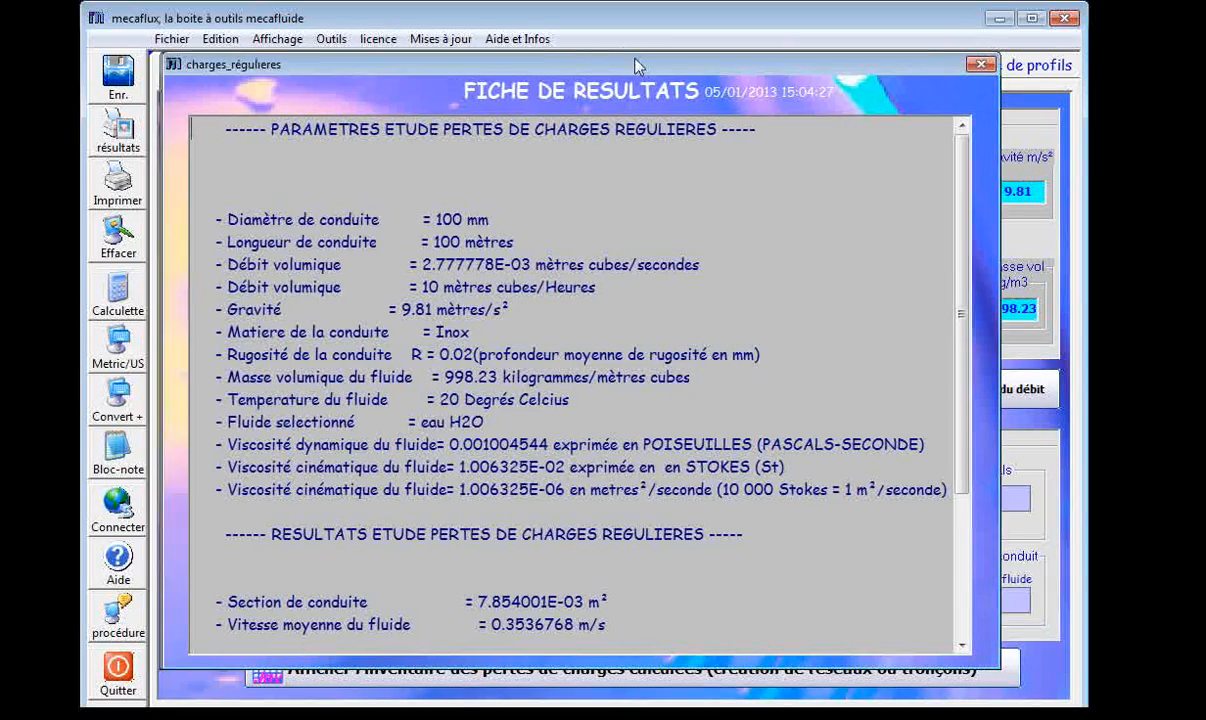
drag(953, 65, 935, 65)
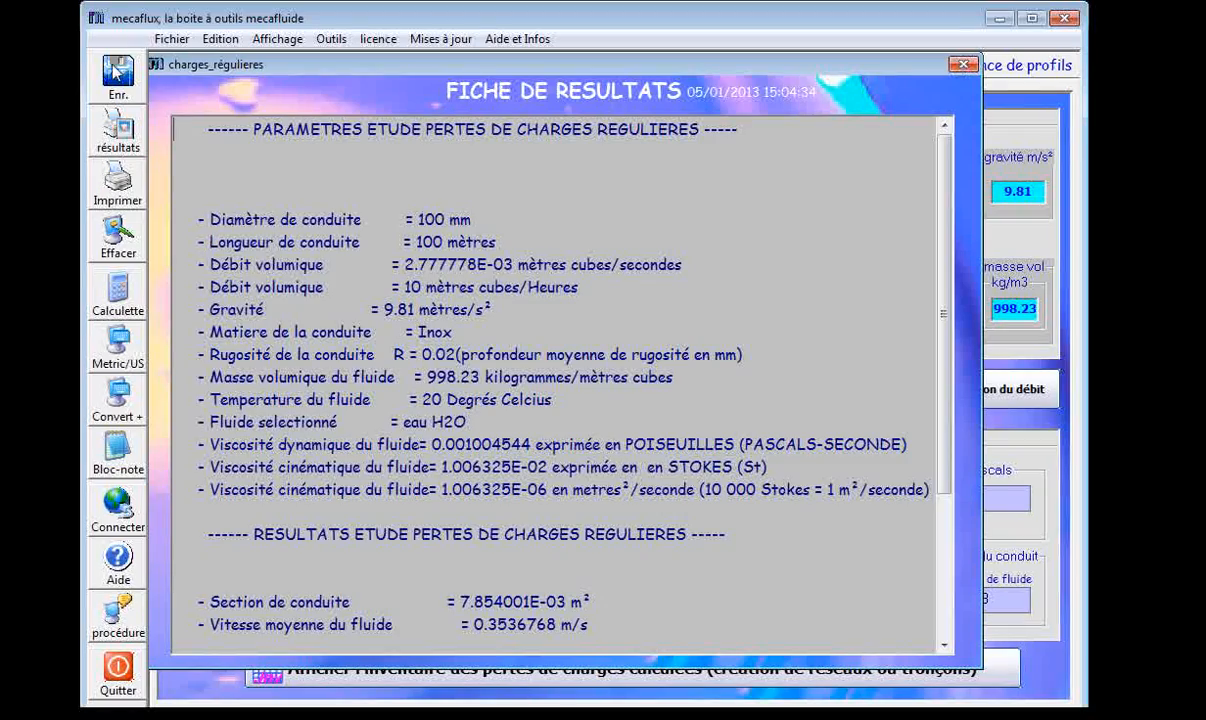
click(962, 64)
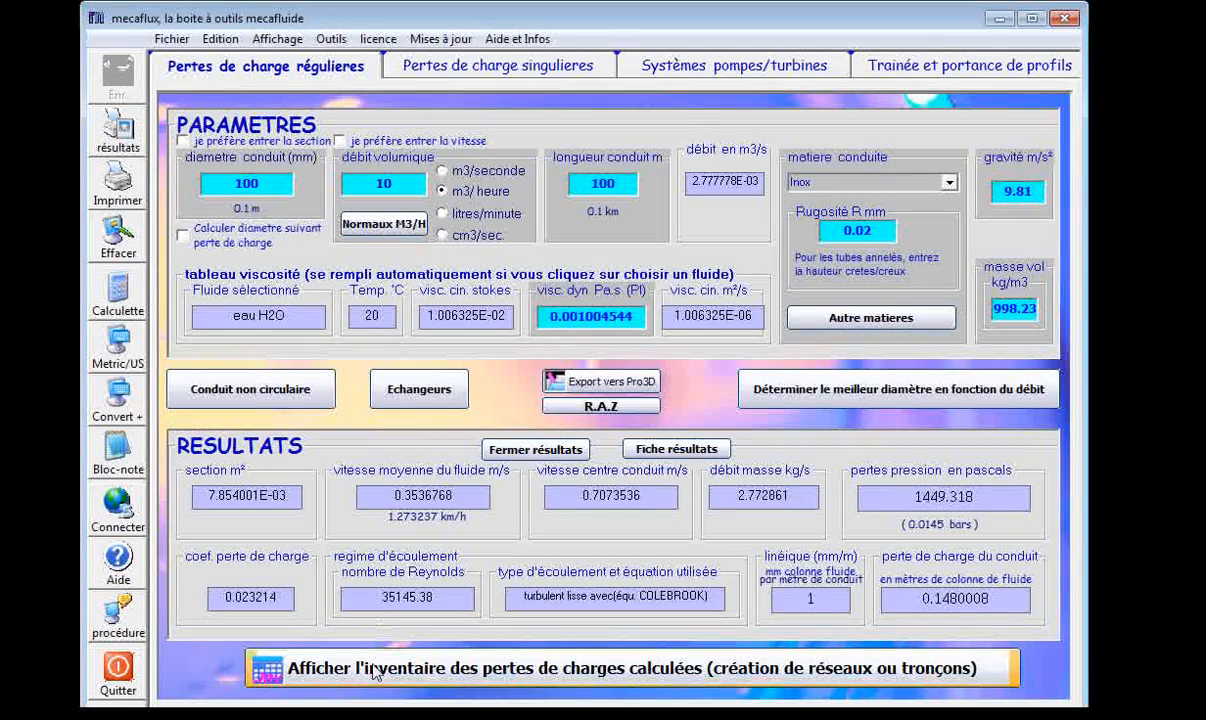
Display the inventory of calculated pressure losses, widen its Elément column and examine the suction totals.
click(455, 662)
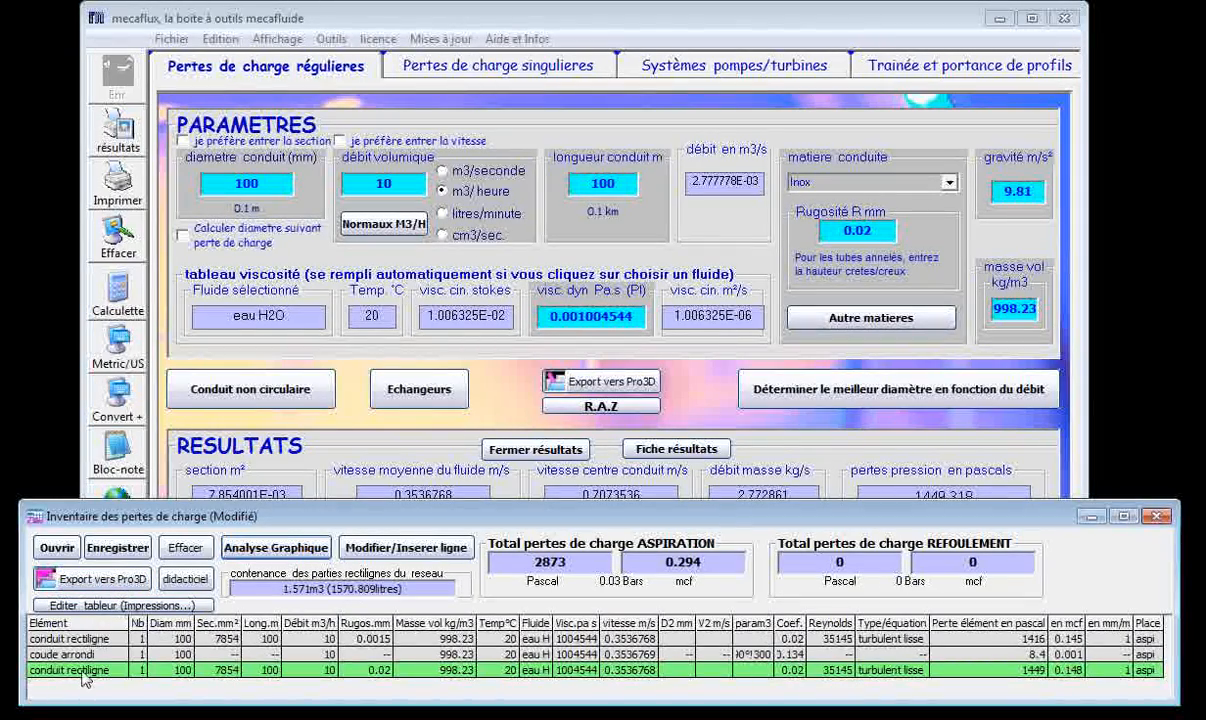
drag(130, 625, 146, 625)
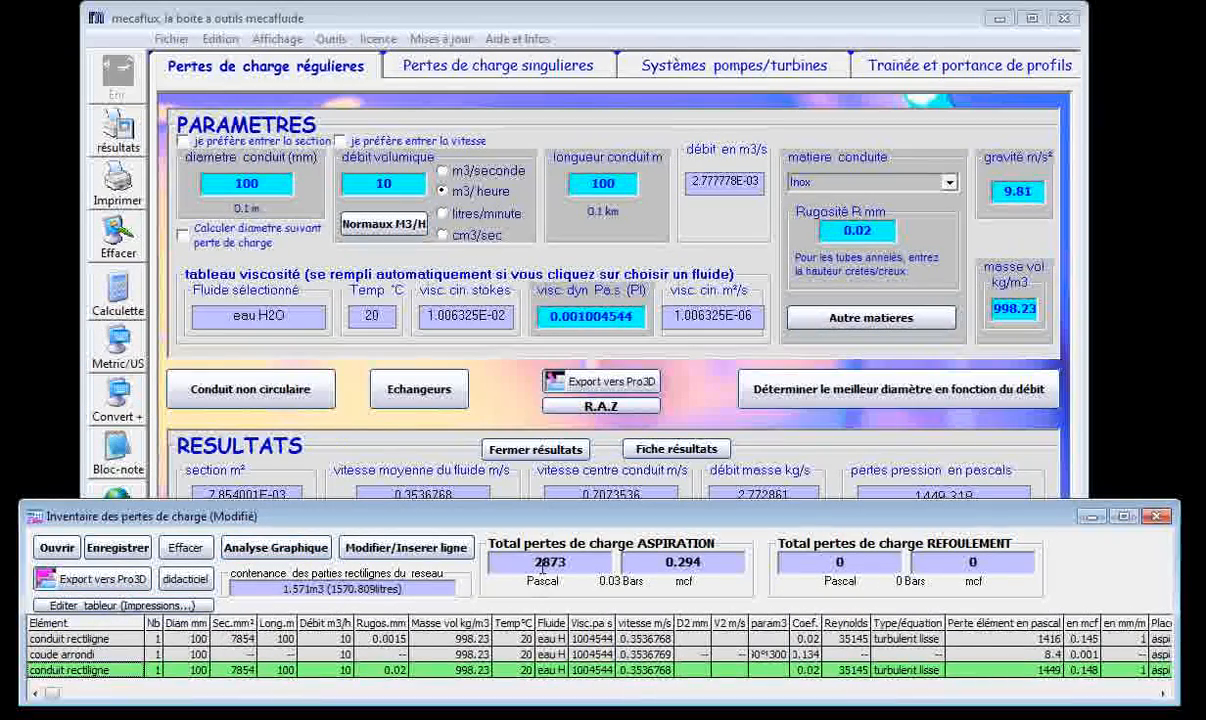
drag(660, 563, 716, 564)
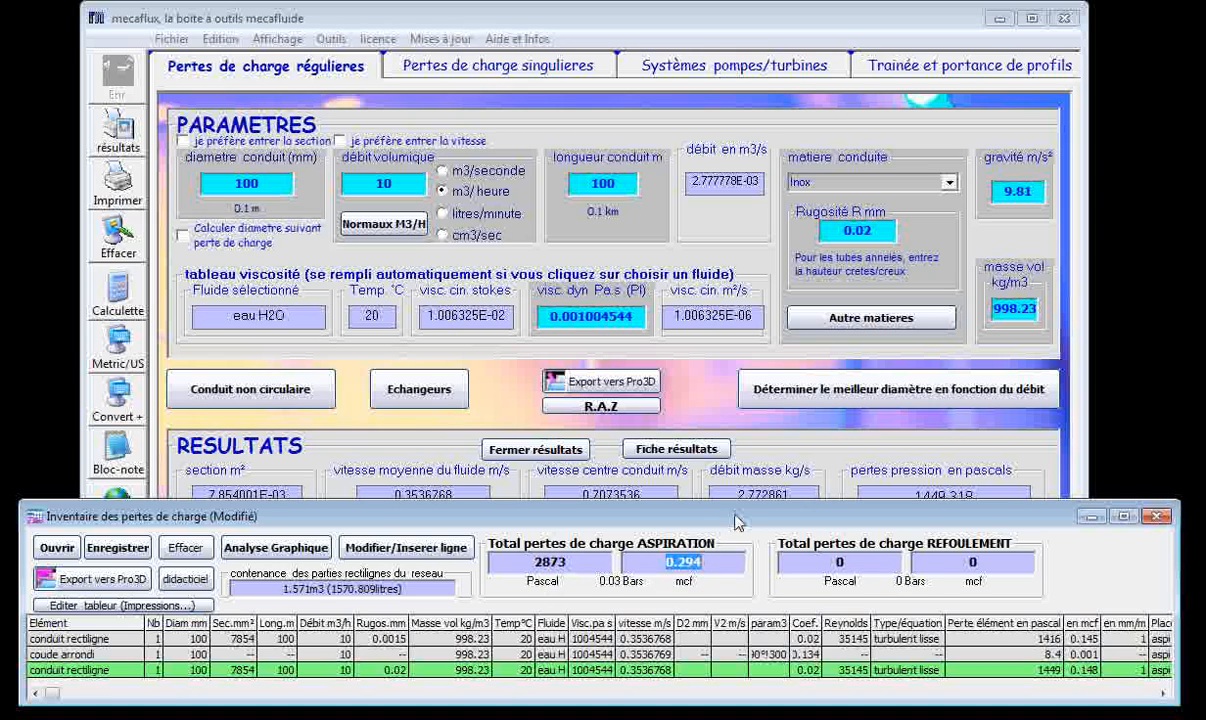
Review the rounded elbow's angle and radius in the singular pressure losses and set its diameter to 200 mm.
click(516, 74)
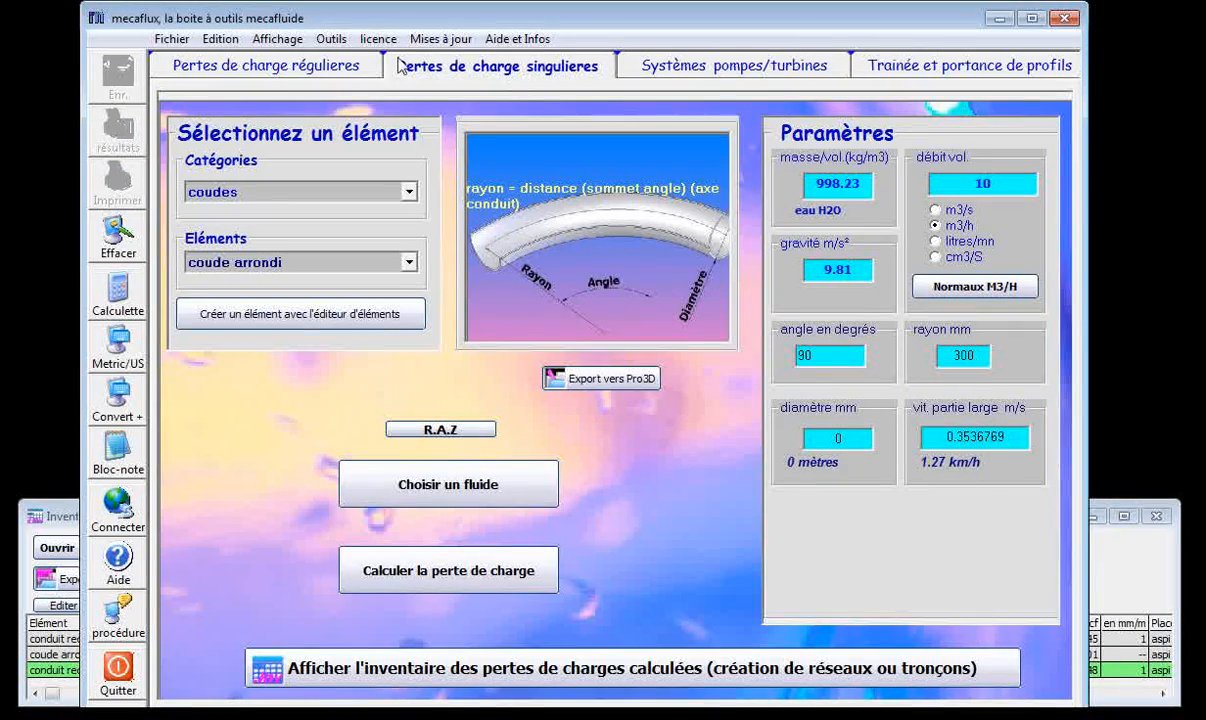
double_click(827, 355)
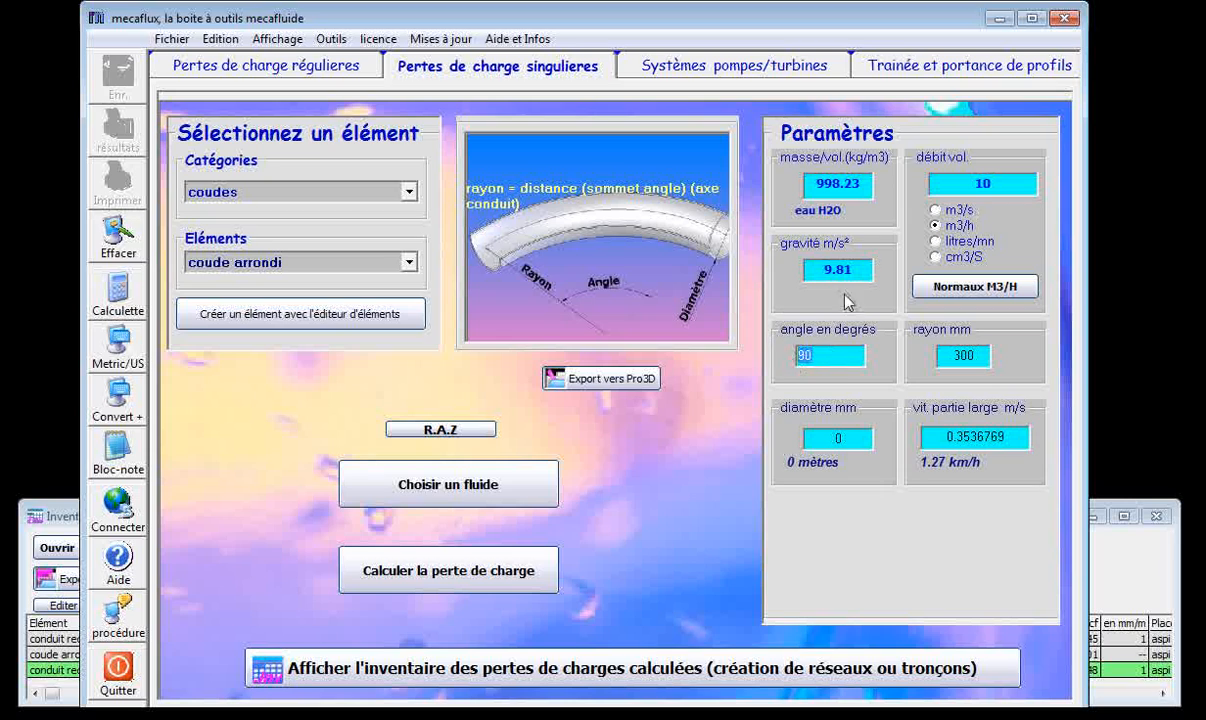
double_click(953, 355)
double_click(840, 439)
text(200)
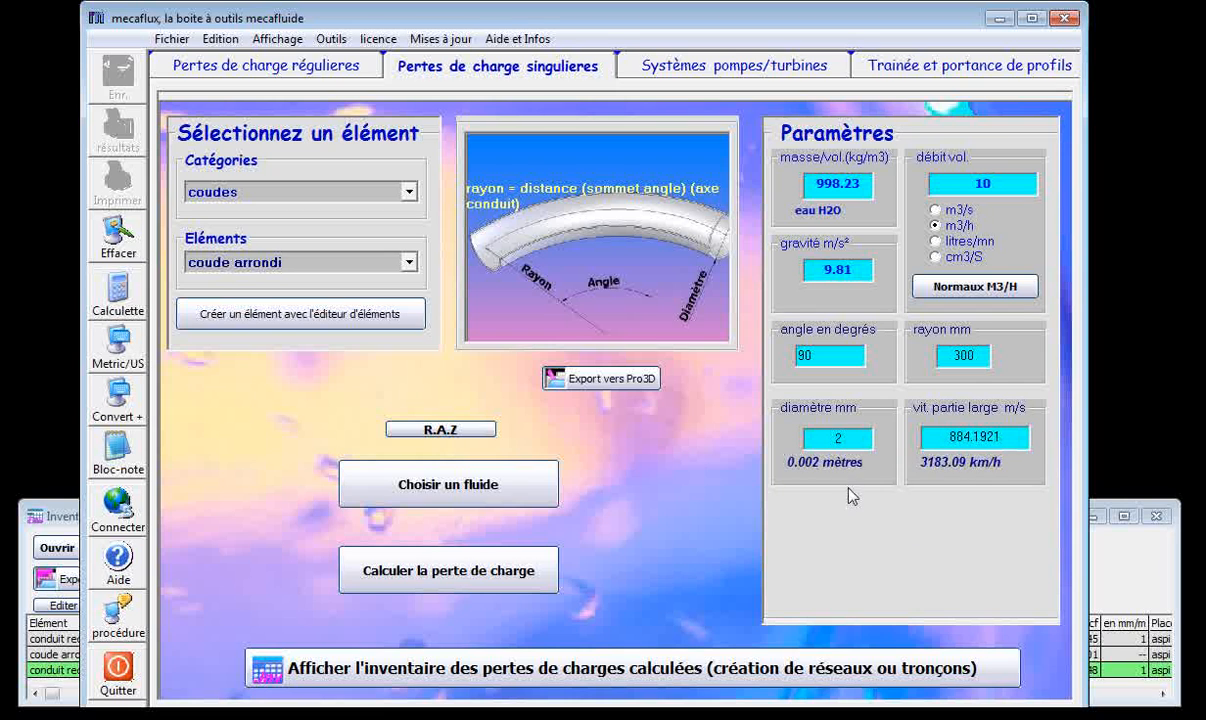
Check the pipe diameter in the inventory, then set the rounded elbow's diameter to 100 mm and calculate its singular pressure loss.
click(257, 68)
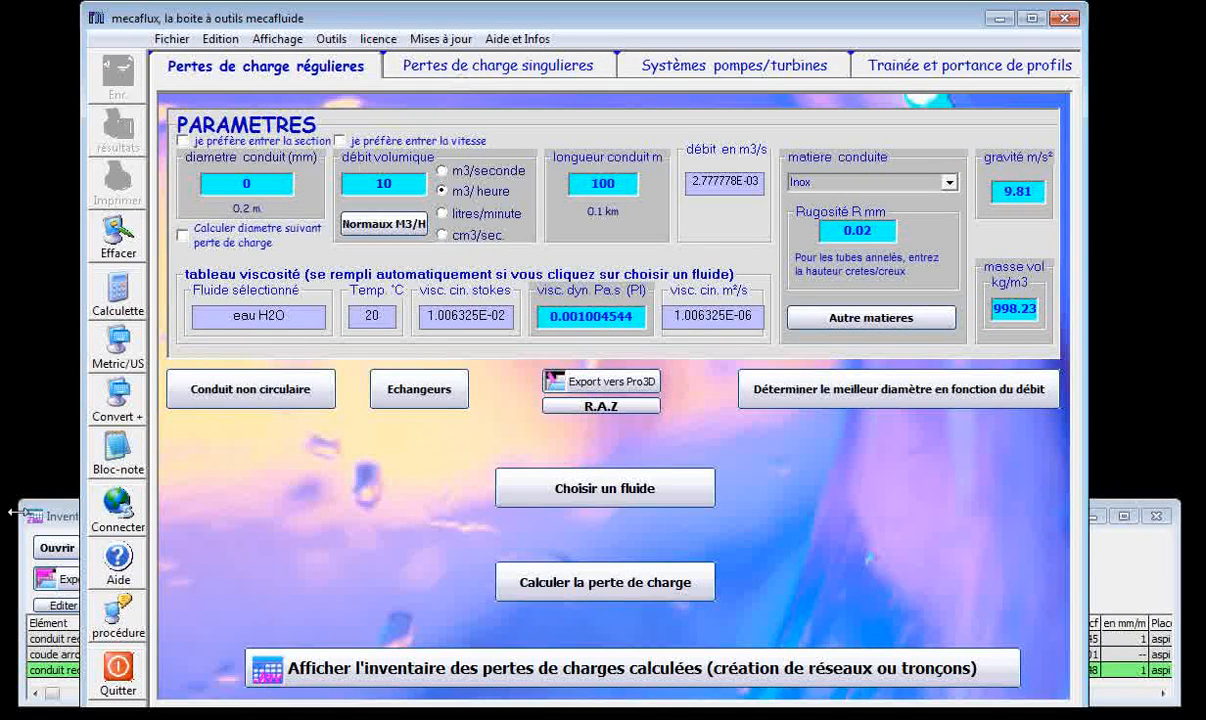
click(62, 515)
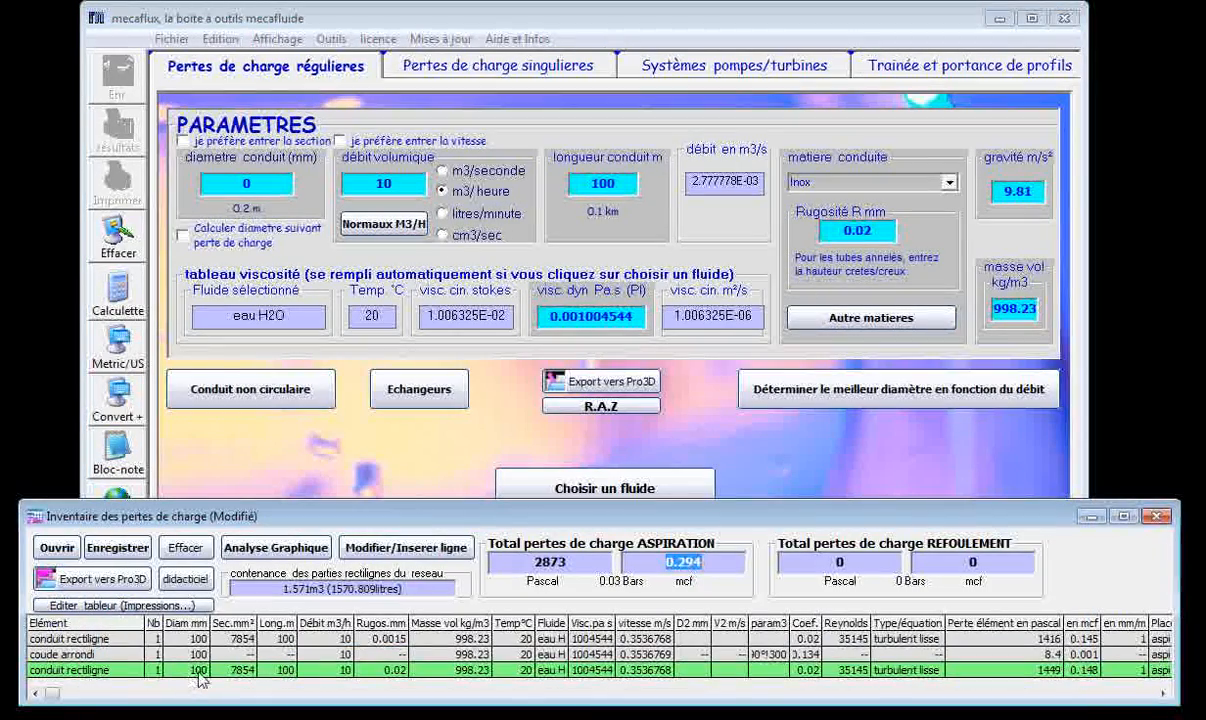
click(478, 68)
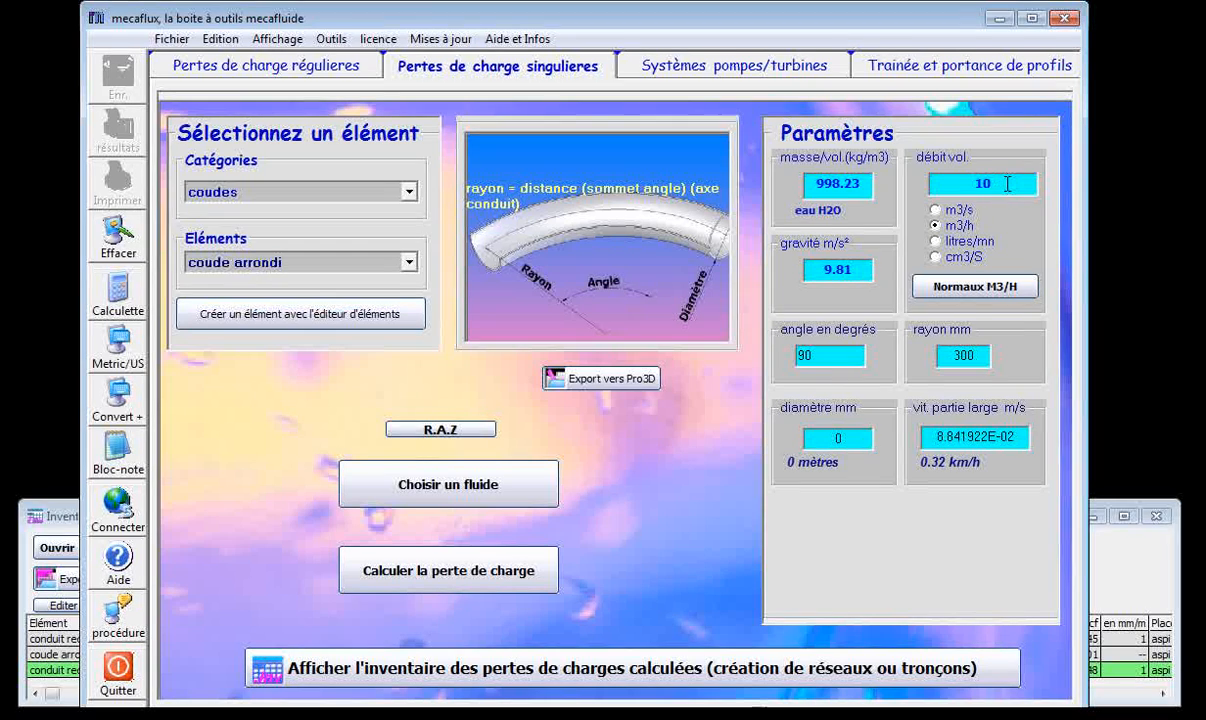
text(100)
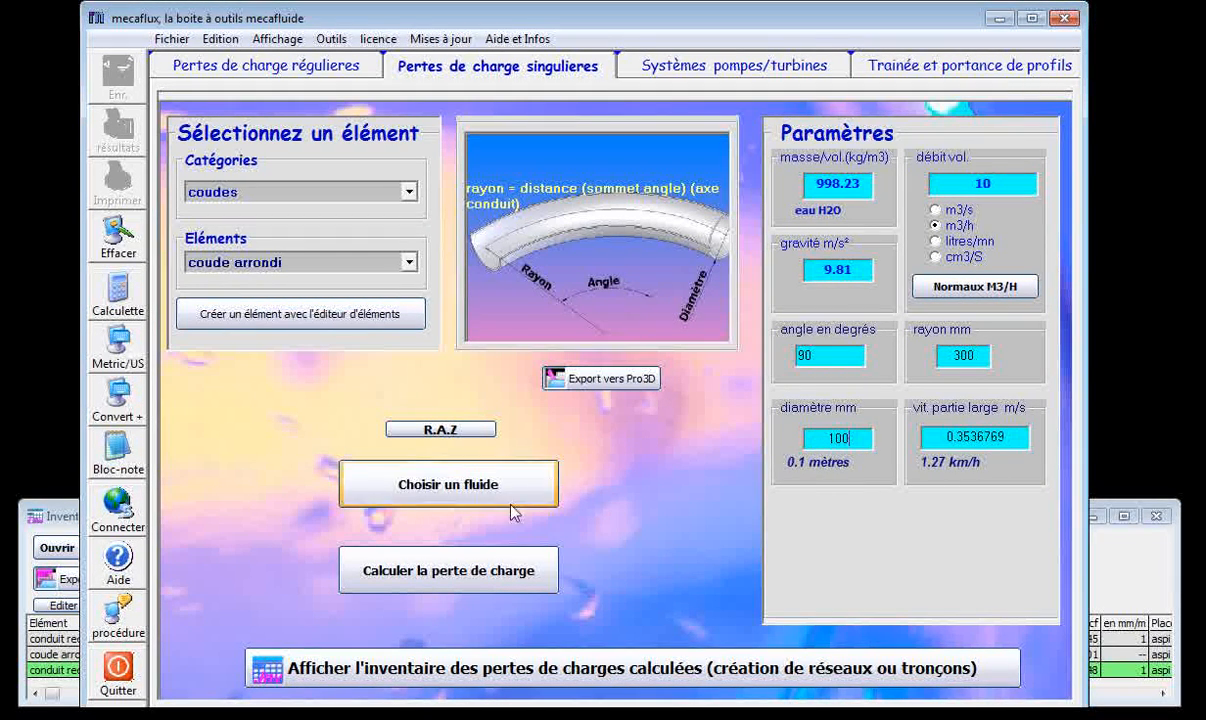
click(435, 570)
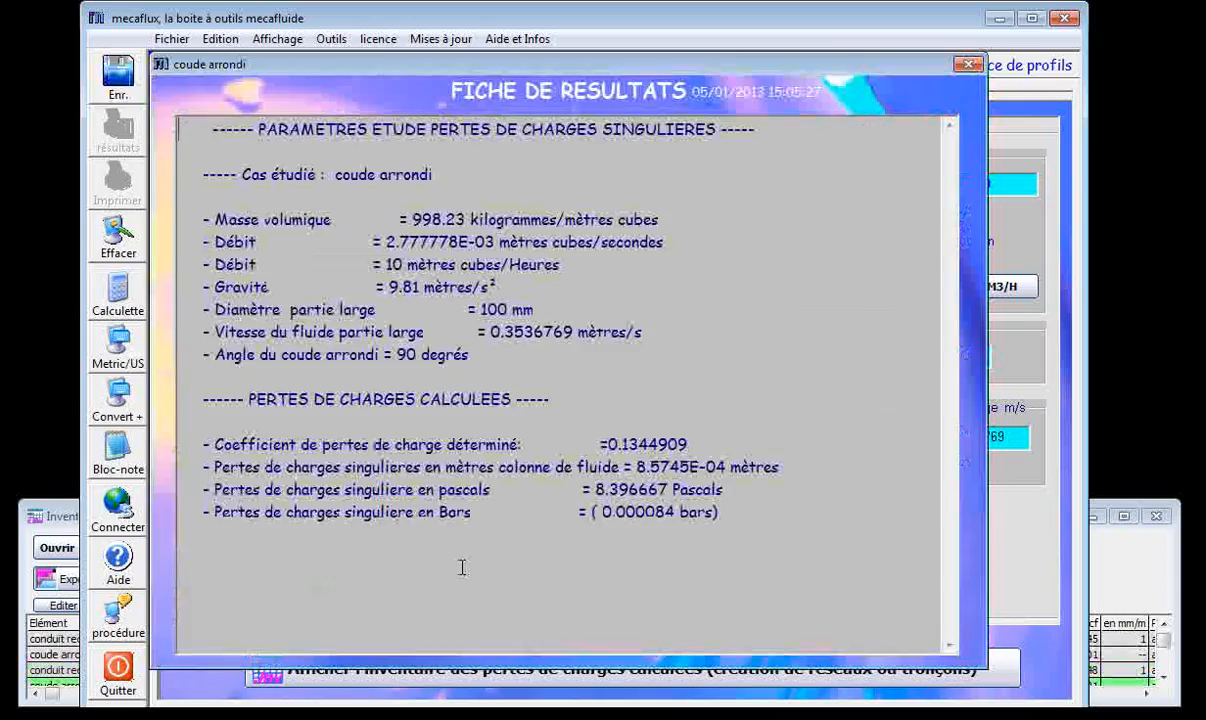
click(983, 68)
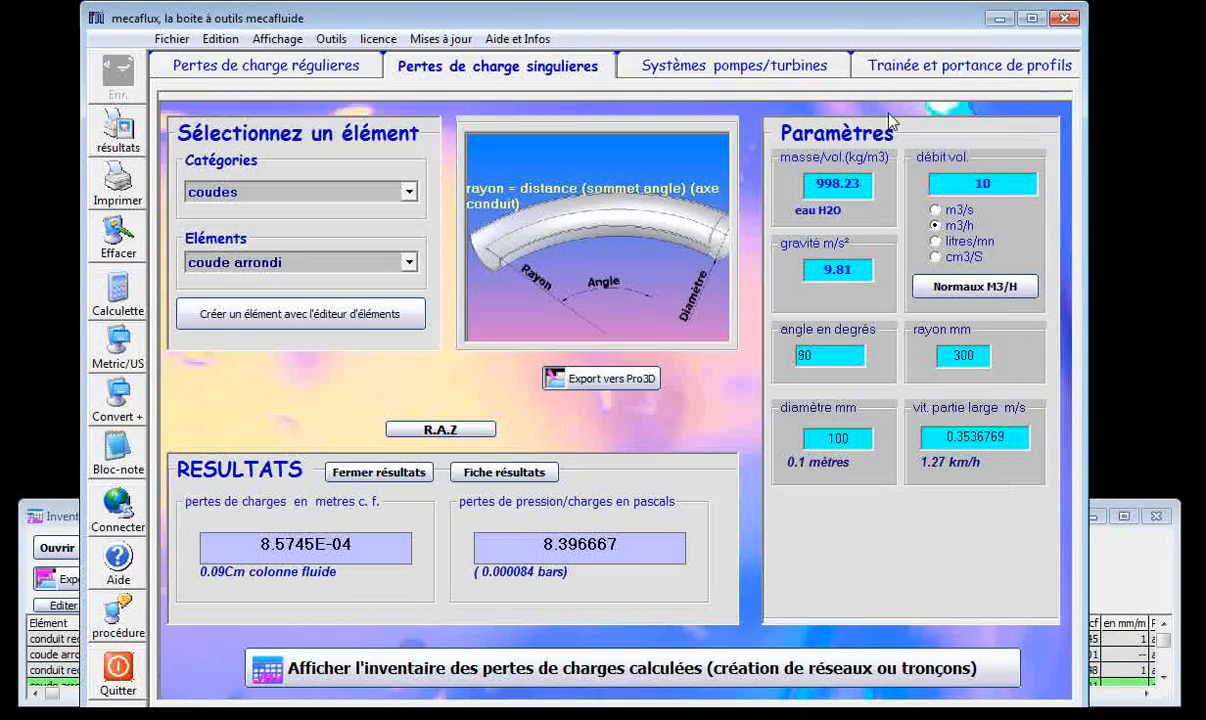
Enlarge the pressure-loss inventory window so all its rows fit and examine the total suction loss in pascals.
click(70, 512)
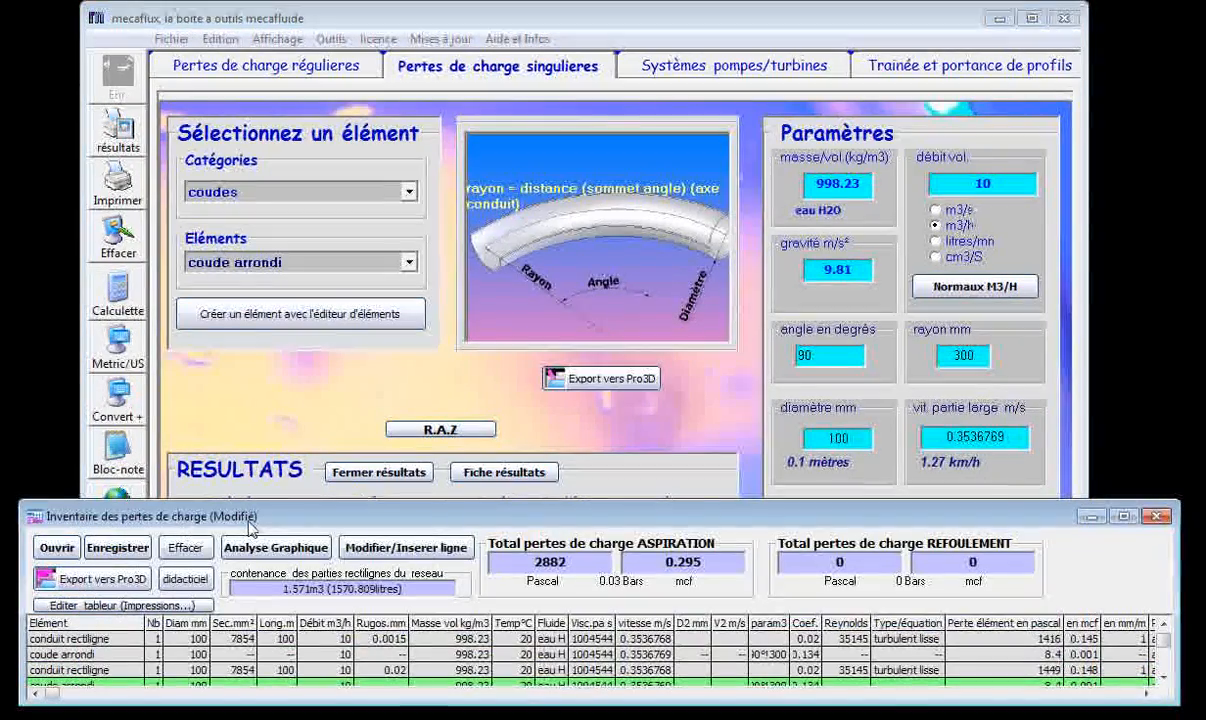
drag(276, 507, 276, 457)
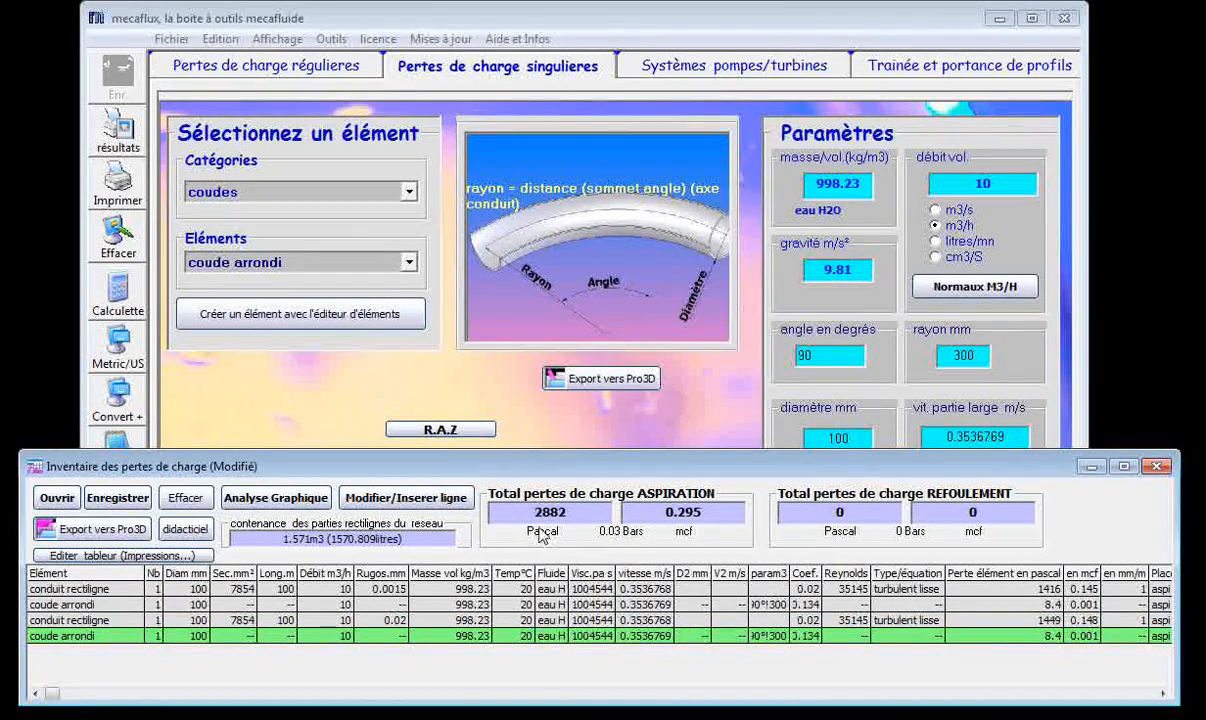
drag(531, 514, 563, 512)
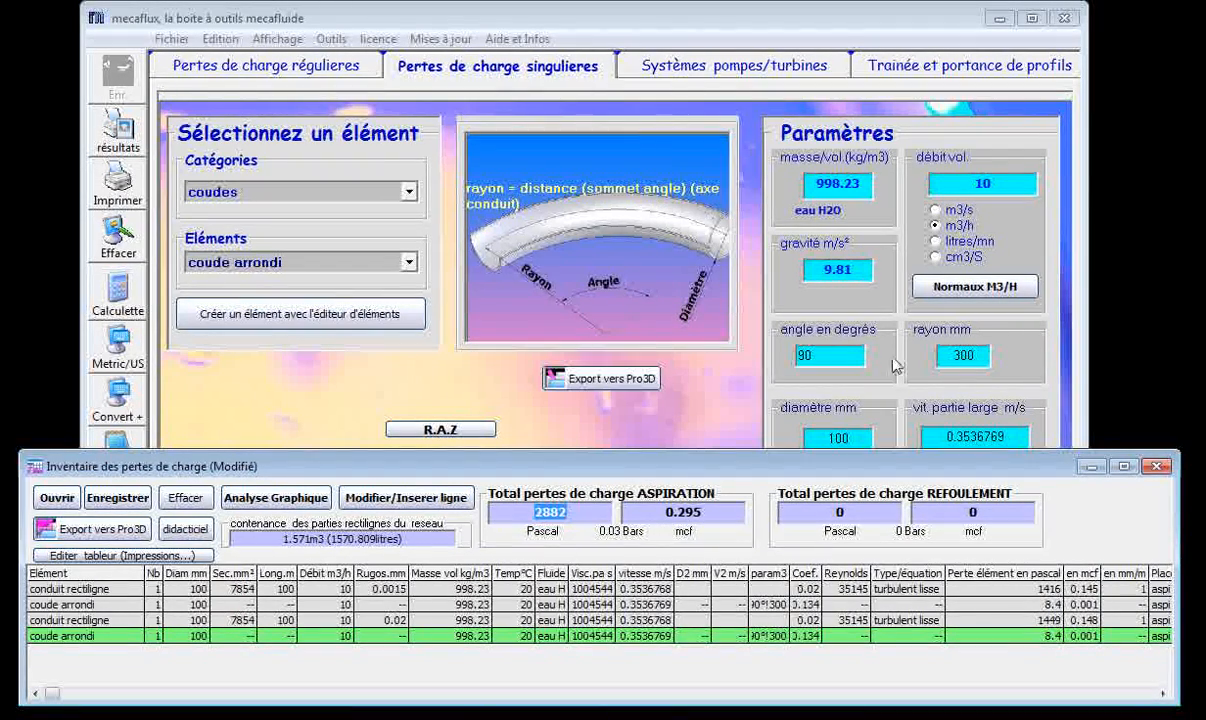
Open the pump/turbine systems calculation and examine the suction, discharge and total heights and the required NPSH.
click(690, 72)
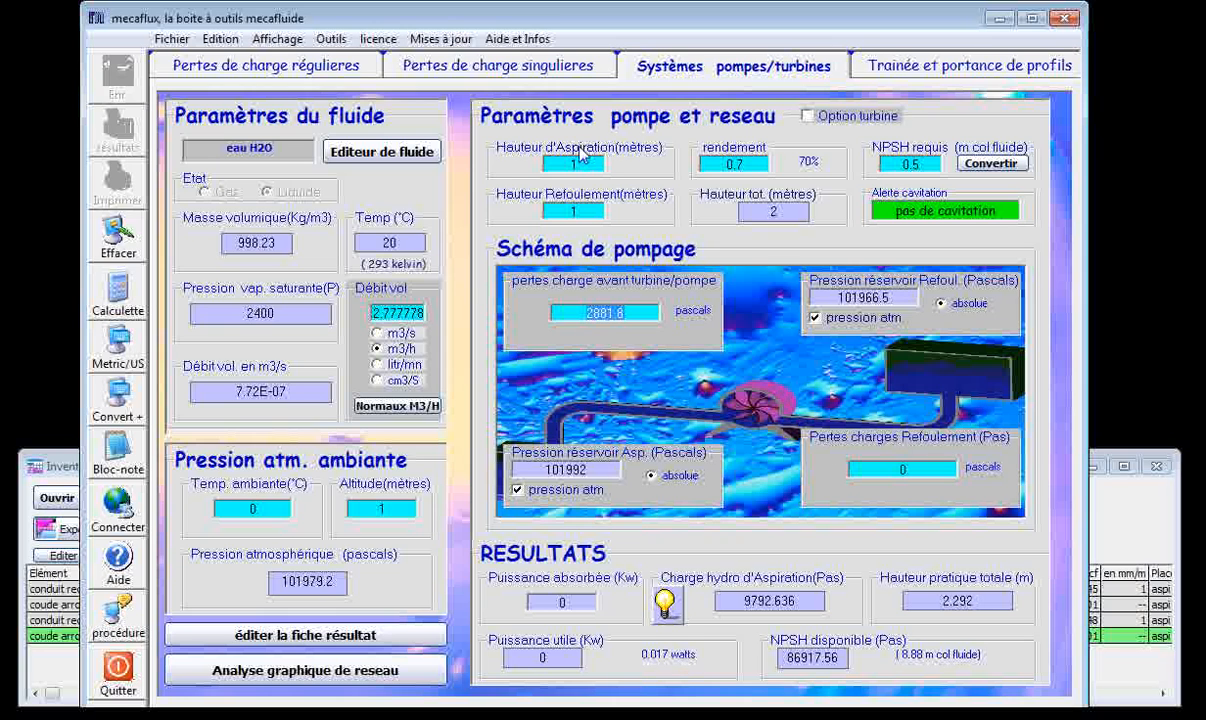
mouse_move(588, 162)
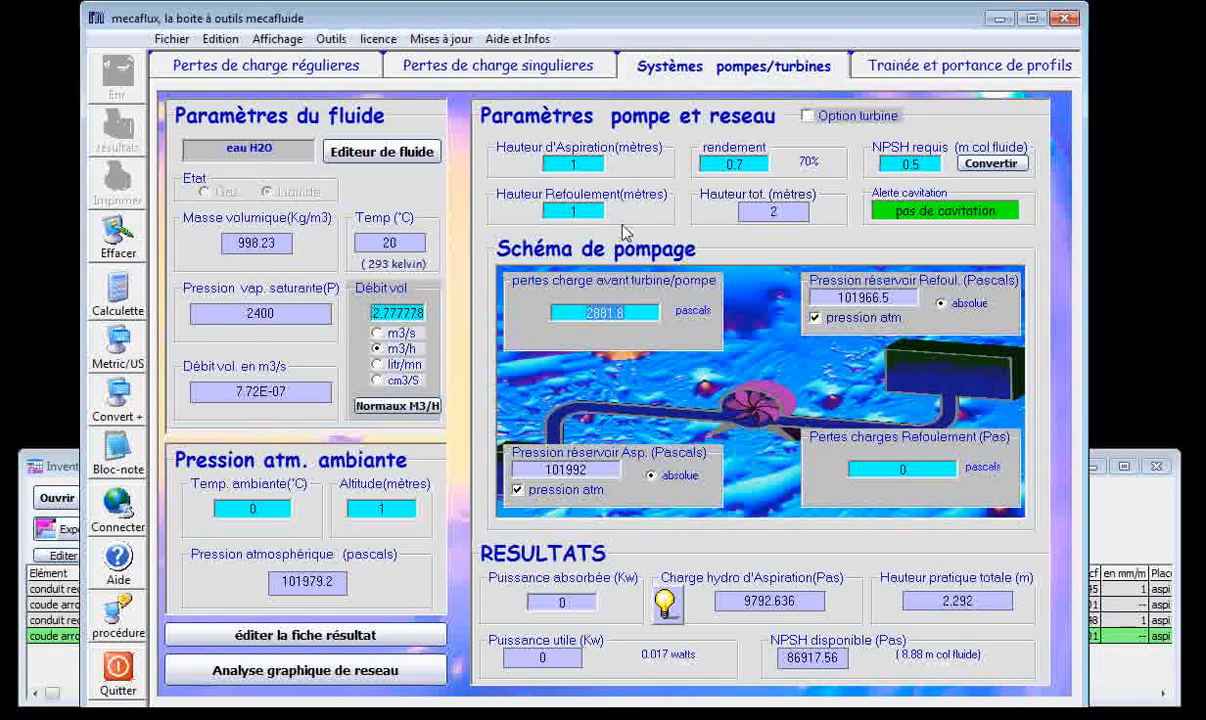
click(574, 207)
click(768, 212)
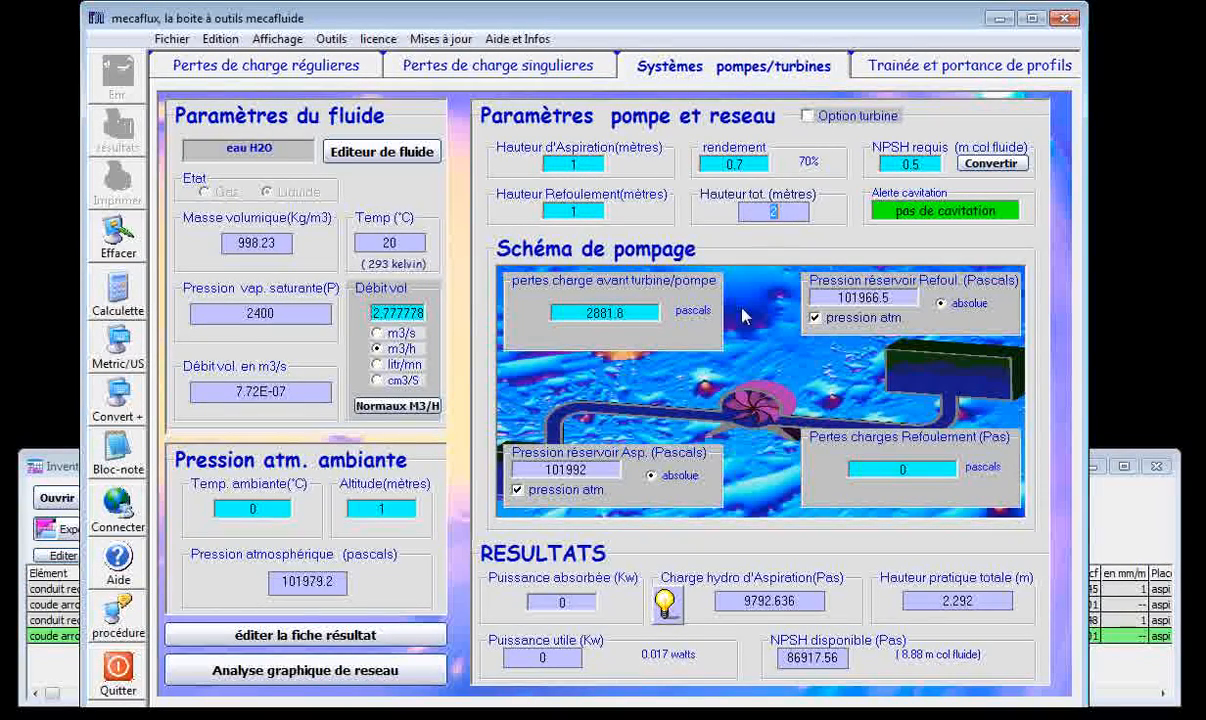
click(917, 163)
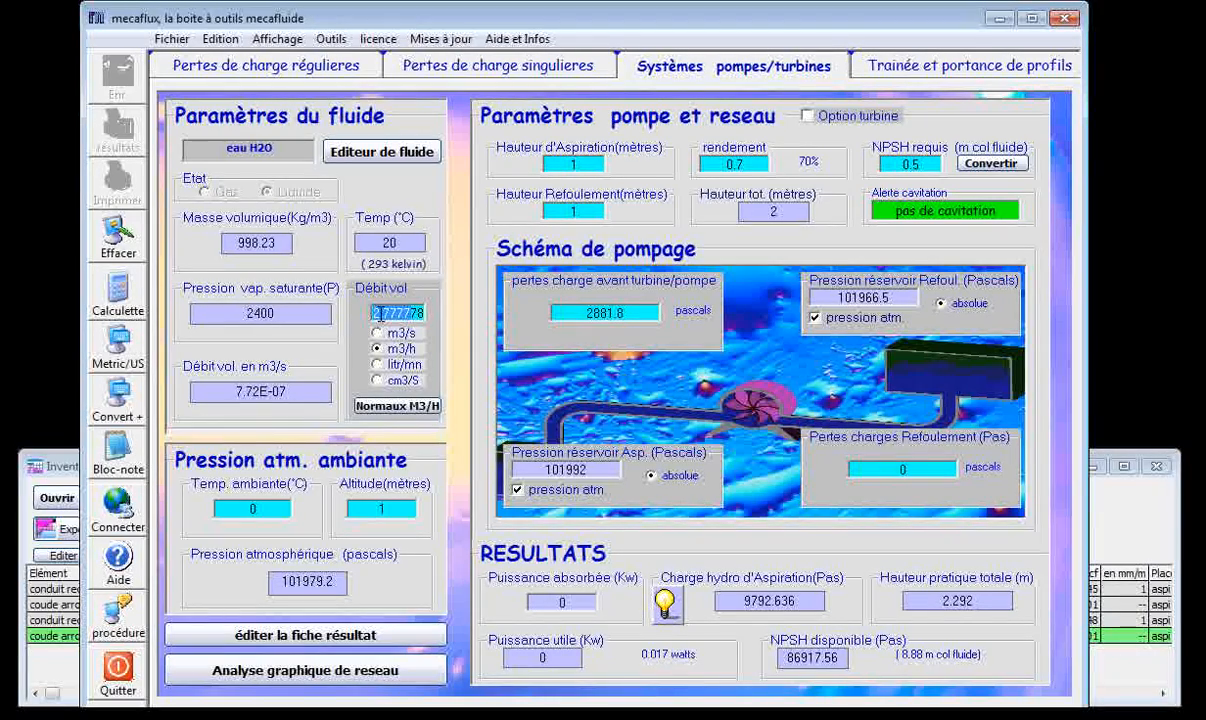
Set the pumping system's volumetric flow rate to 10 m3/h.
drag(377, 313, 450, 316)
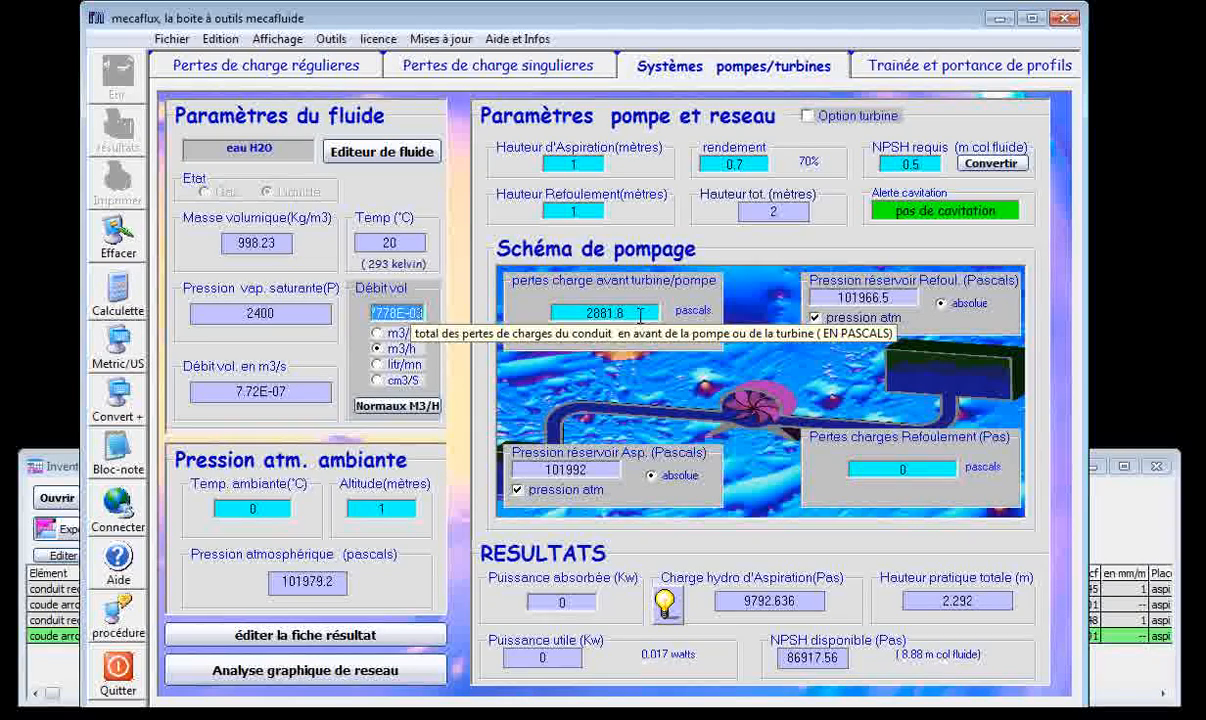
text(10)
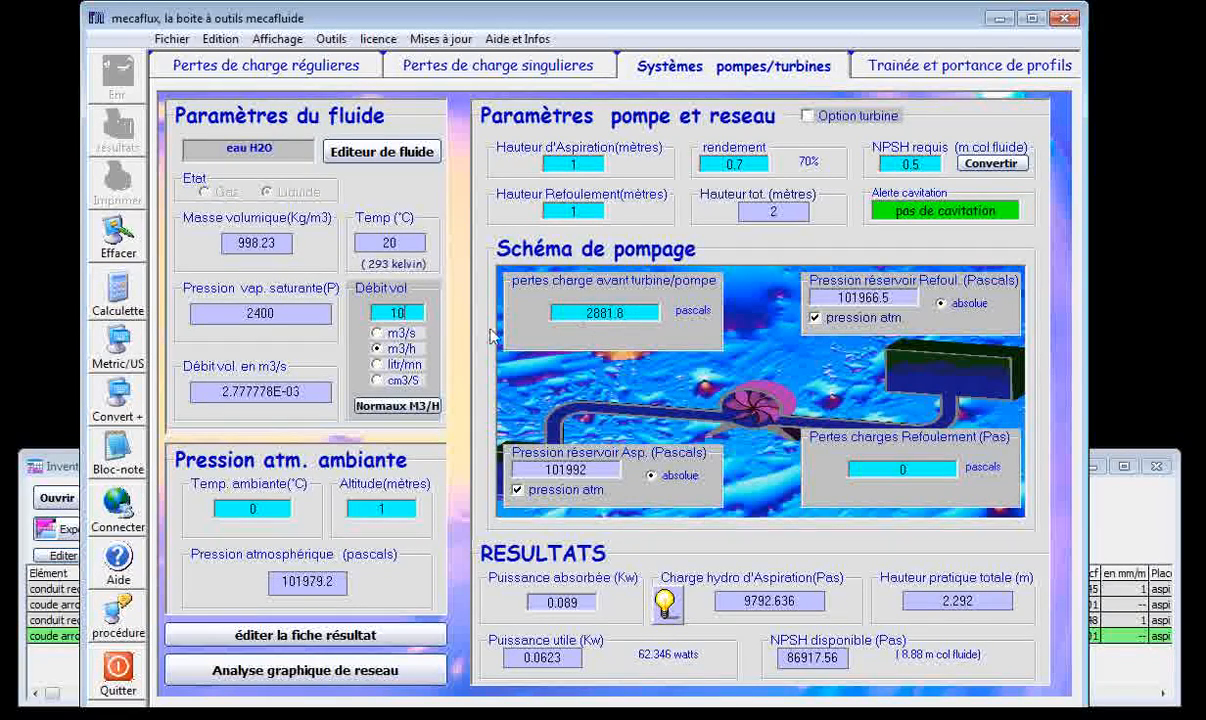
drag(386, 314, 426, 316)
Open the drag and lift calculation for profiles and choose the sphere as the profile to study.
click(966, 66)
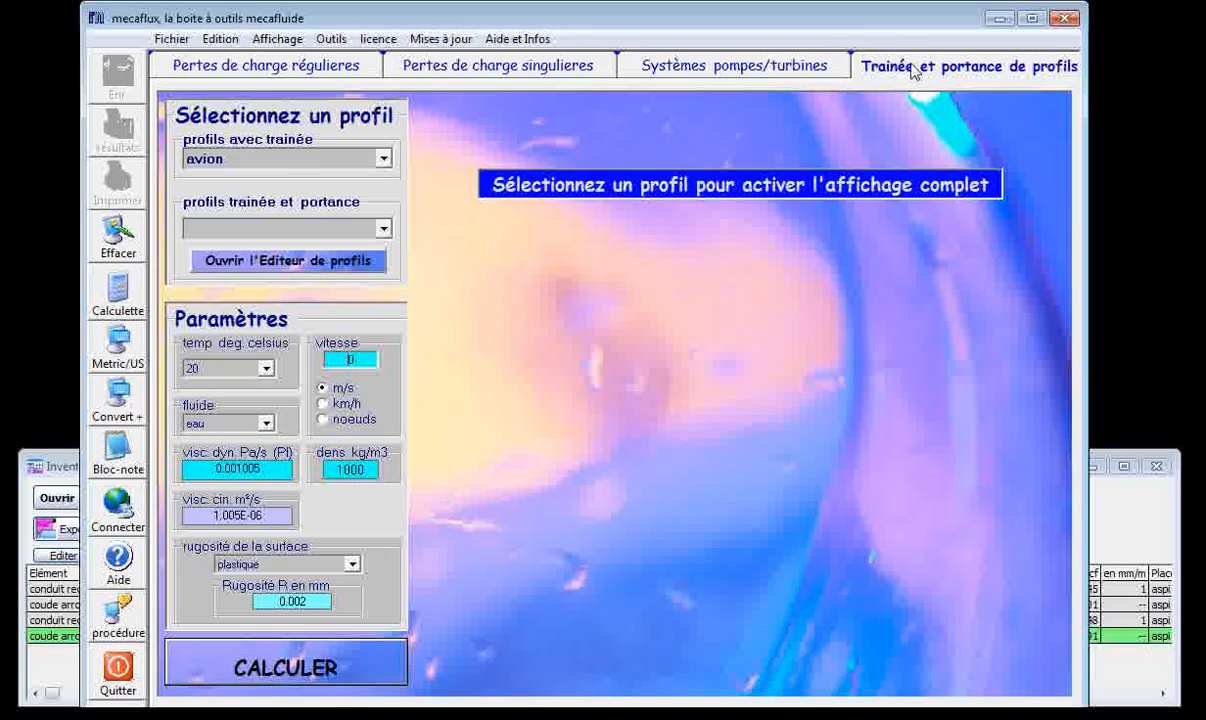
click(385, 160)
drag(385, 265, 386, 200)
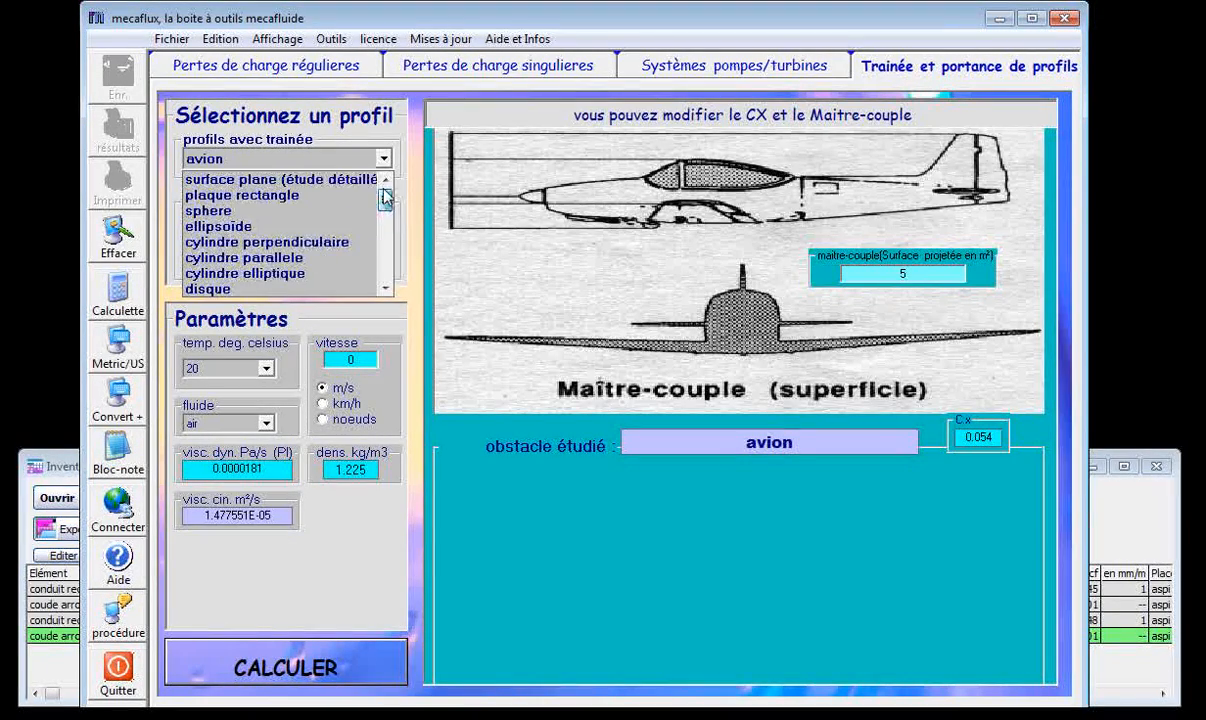
click(300, 210)
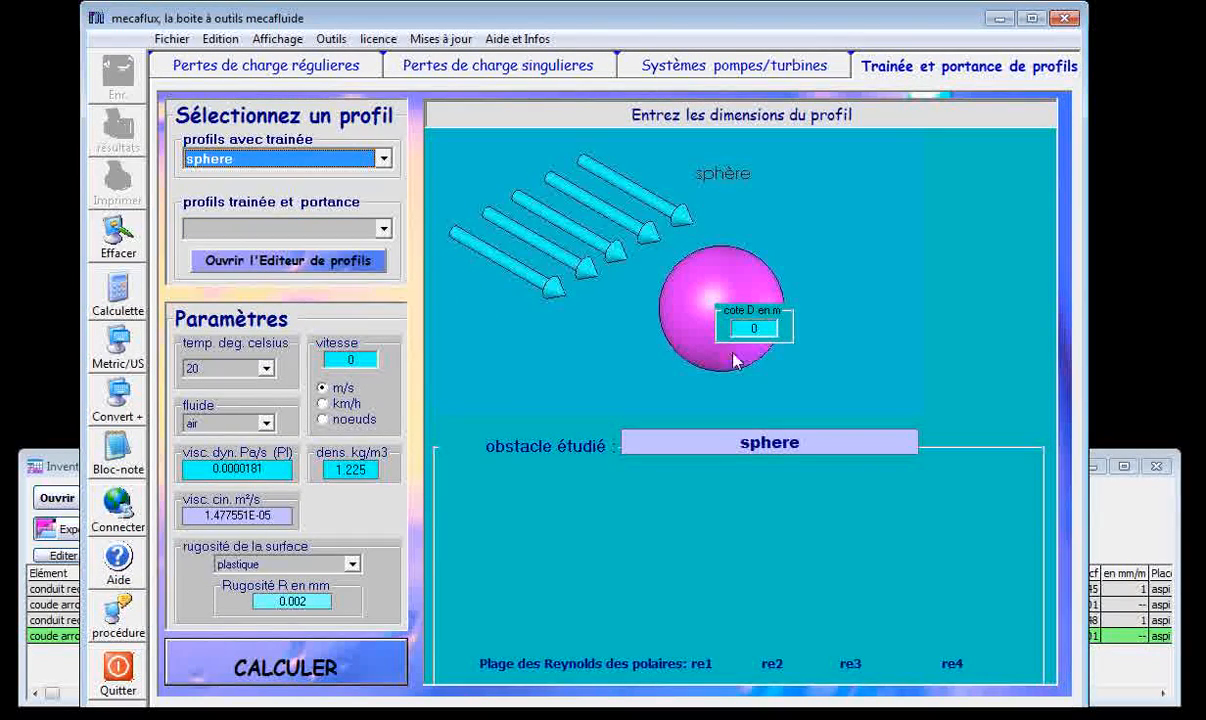
Express the sphere's speed in km/h and choose water (eau) as the fluid.
click(346, 360)
text(.)
click(324, 404)
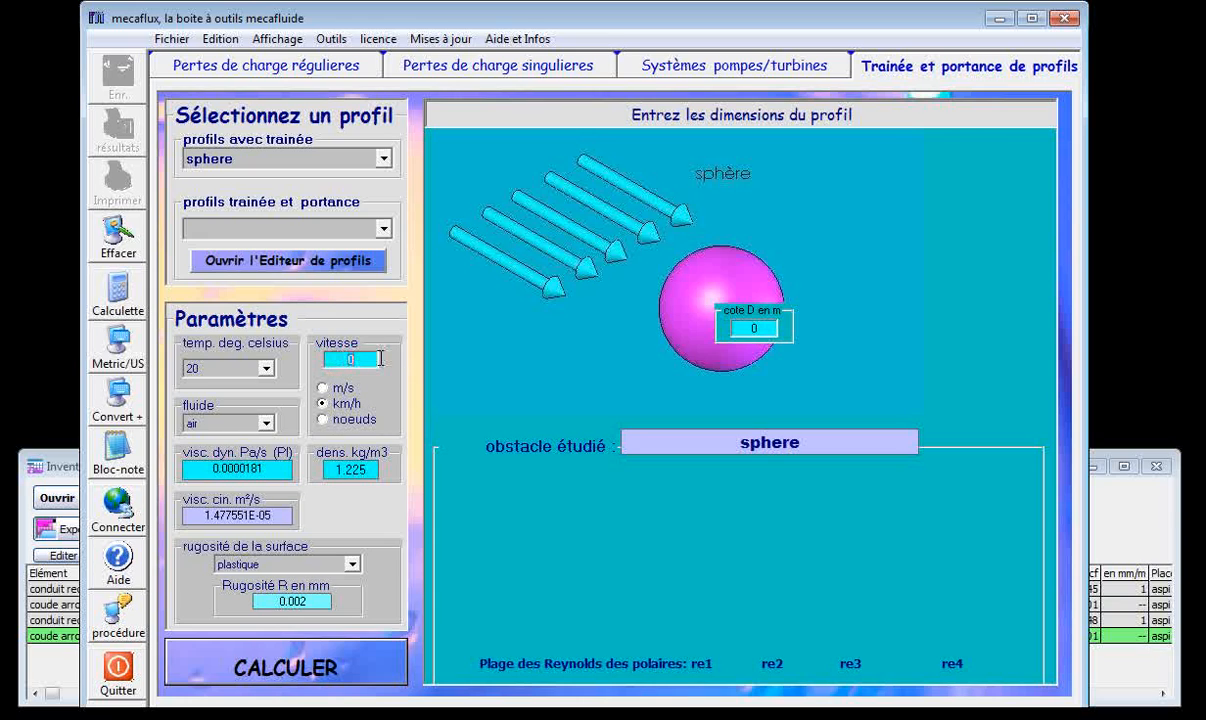
click(265, 423)
click(215, 446)
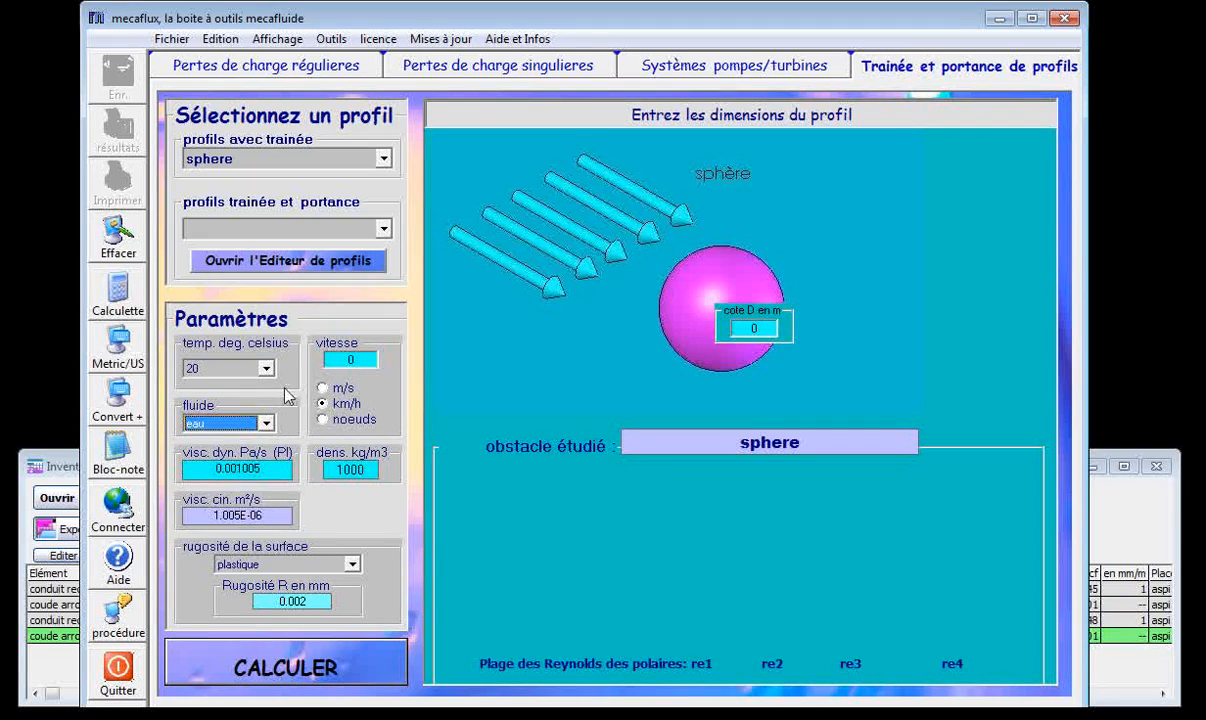
Set the speed to 10 km/h and the sphere's diameter to 1 m, and calculate its drag.
click(347, 359)
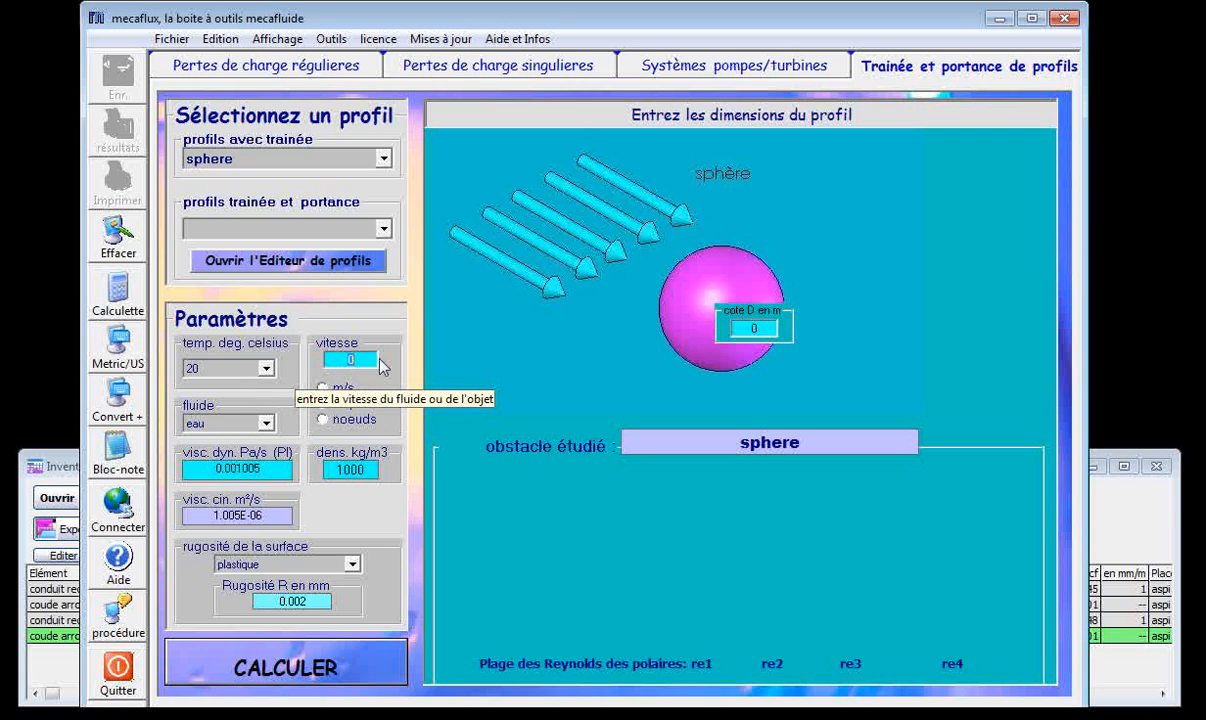
text(1)
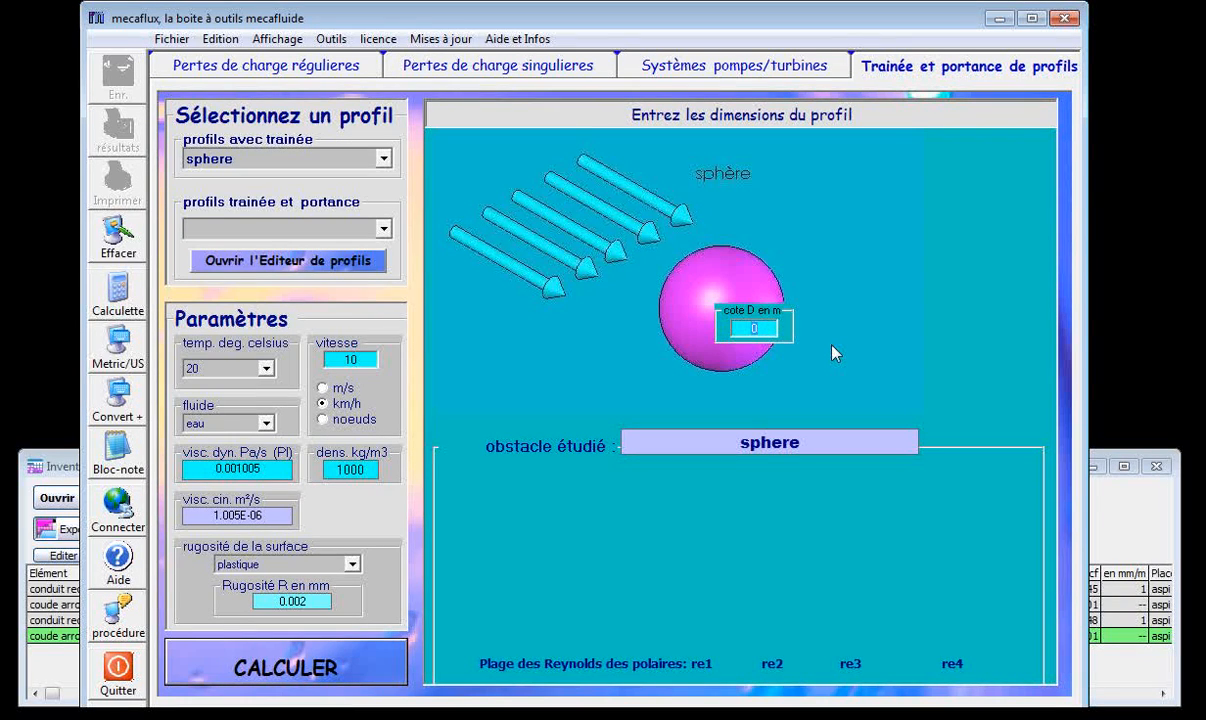
text(1)
click(312, 668)
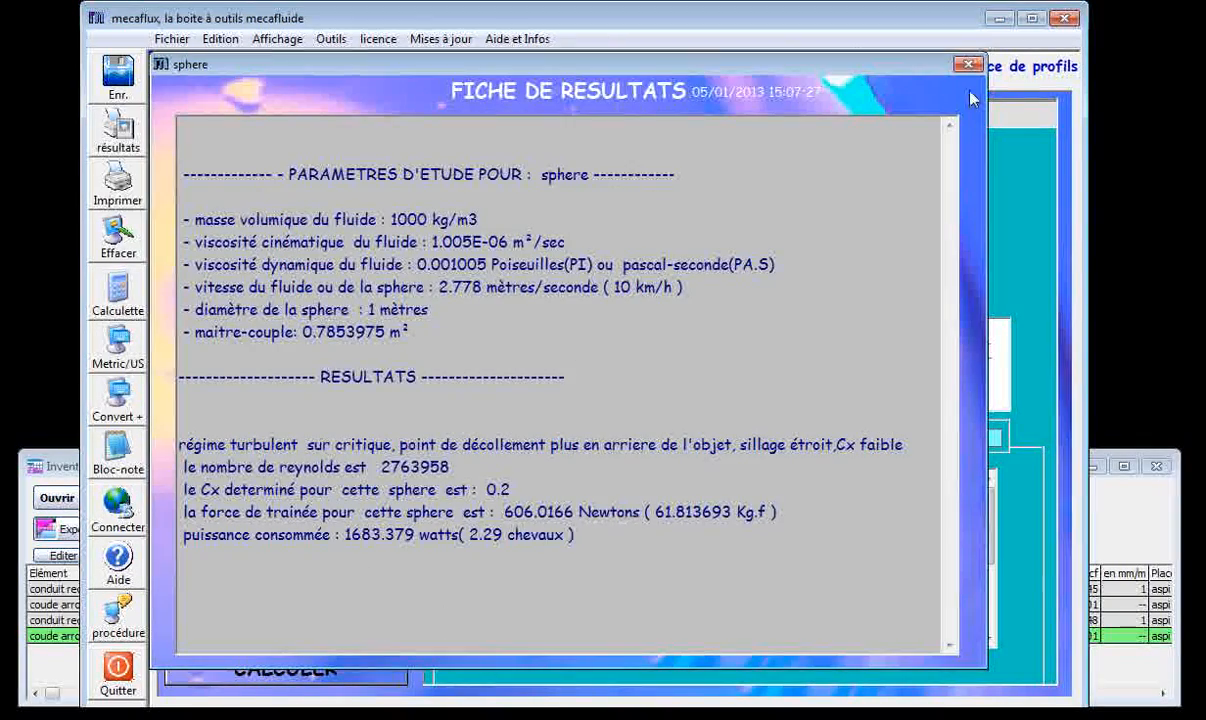
Examine the sphere's drag force in the results sheet and close the sheet.
drag(851, 68, 900, 70)
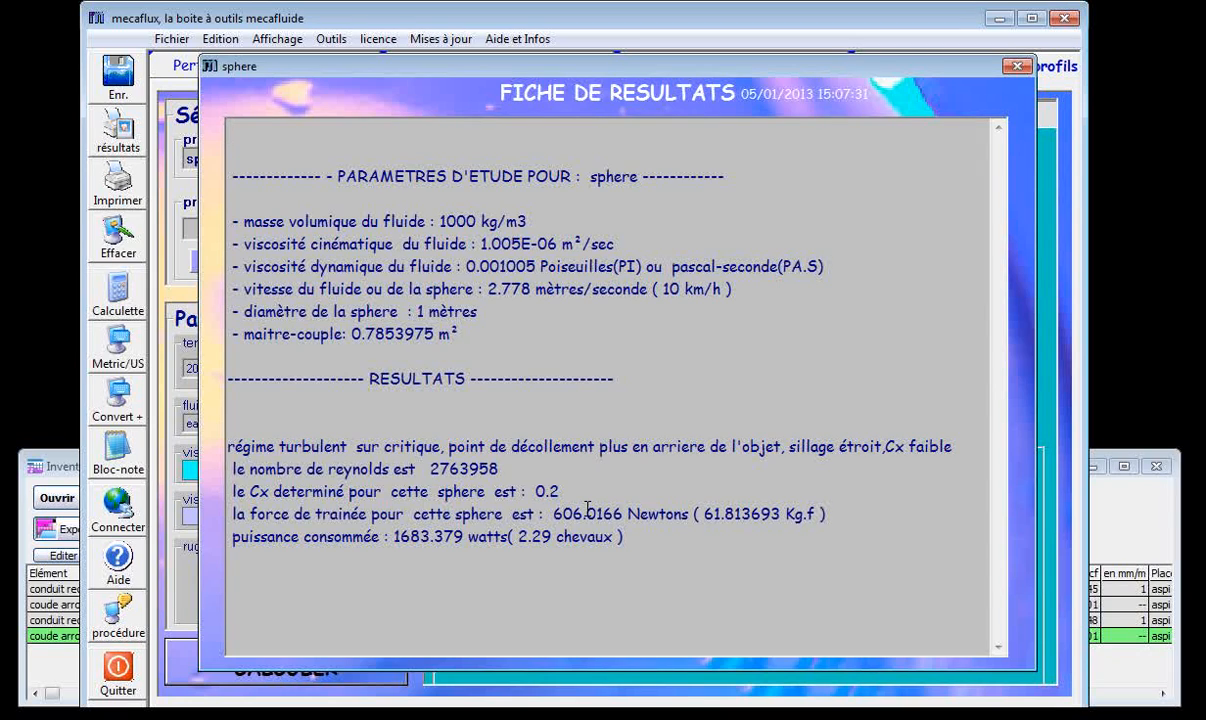
drag(552, 516, 582, 516)
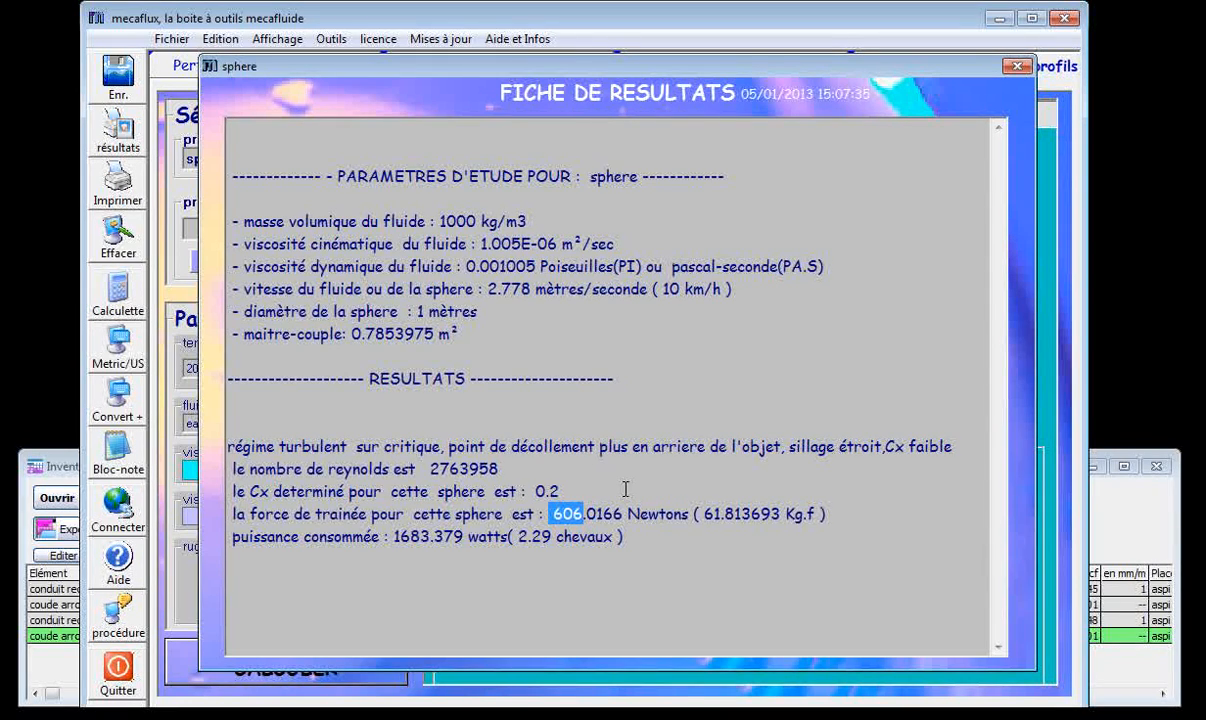
click(1016, 66)
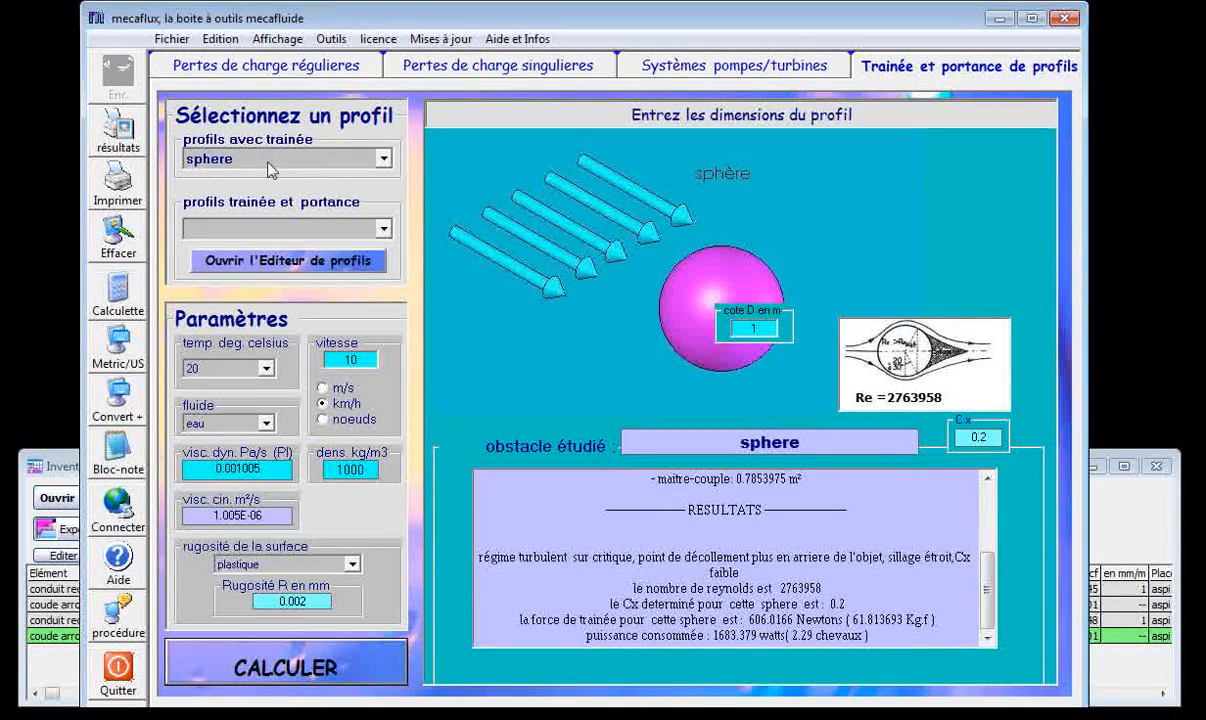
Browse the geometric drag profiles, from the perpendicular cylinder through the domed half-sphere and cube face to the domed cylindrical shell.
click(385, 160)
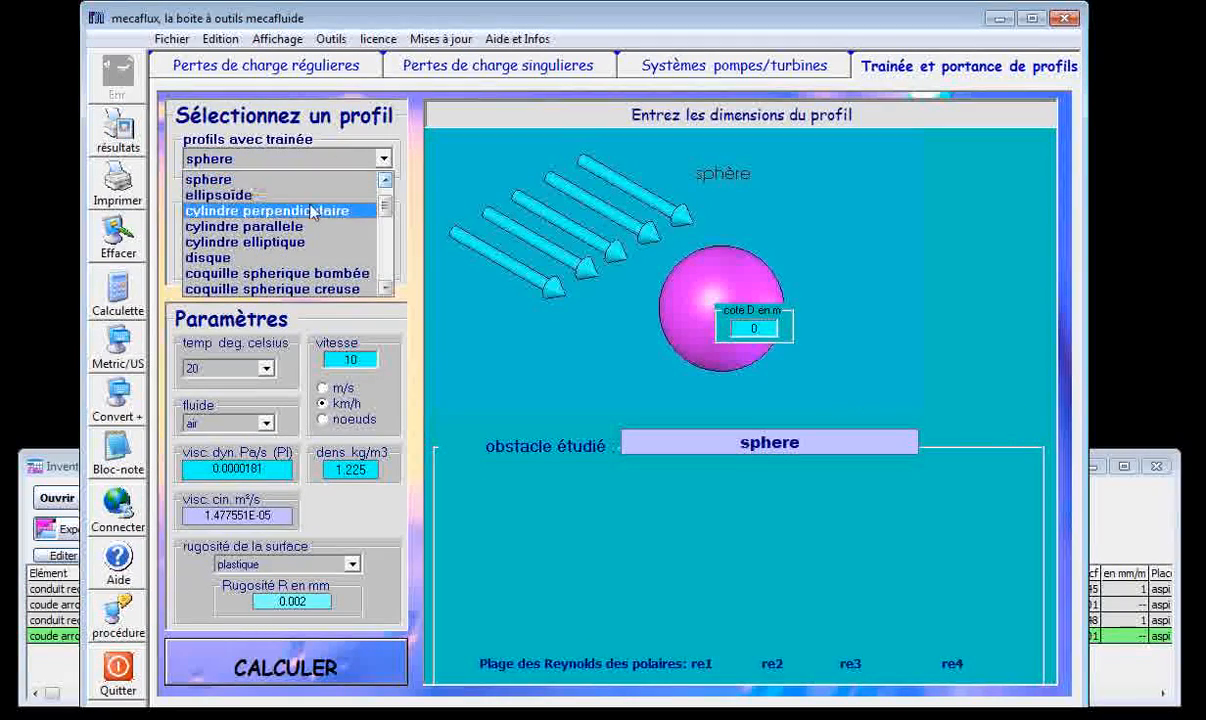
click(288, 209)
click(360, 155)
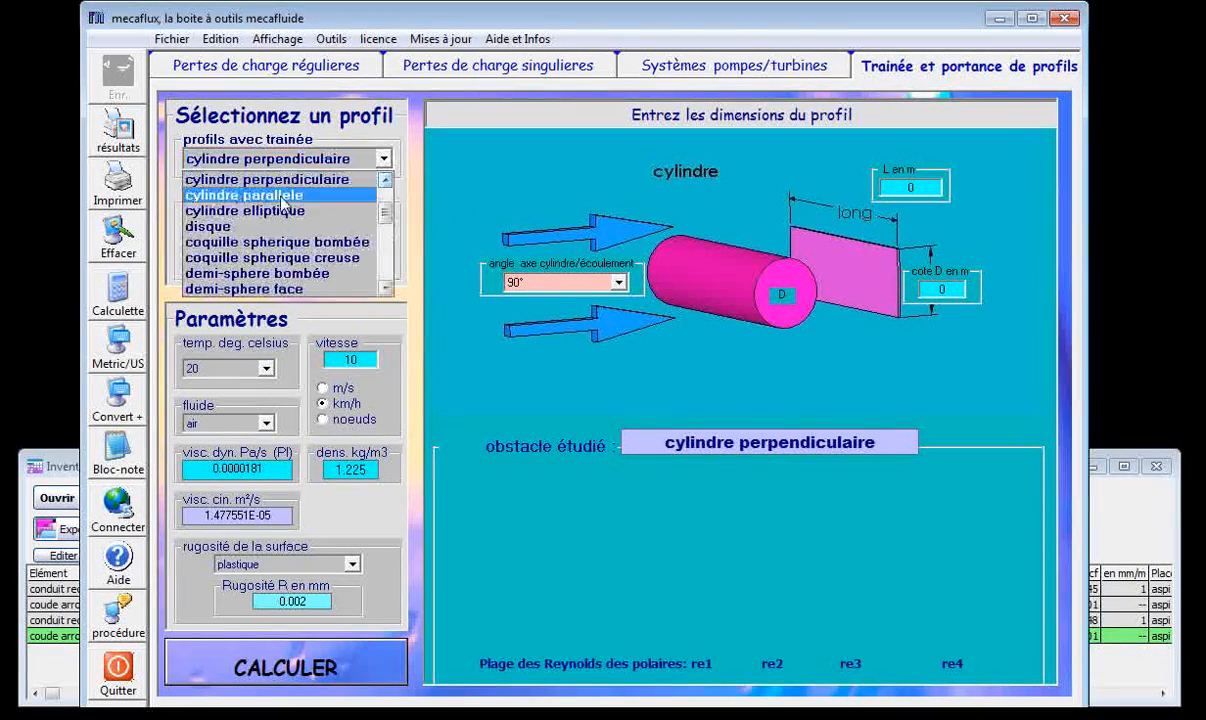
click(251, 225)
click(382, 158)
click(252, 225)
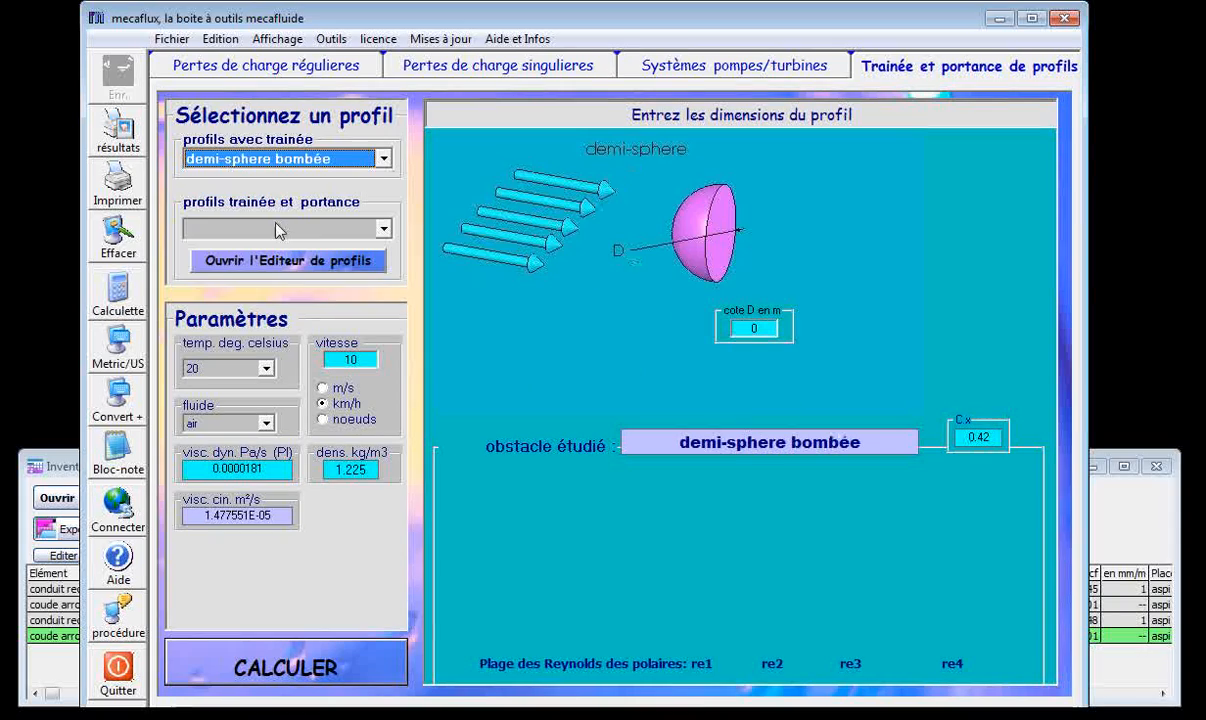
scroll(356, 173, down, 3)
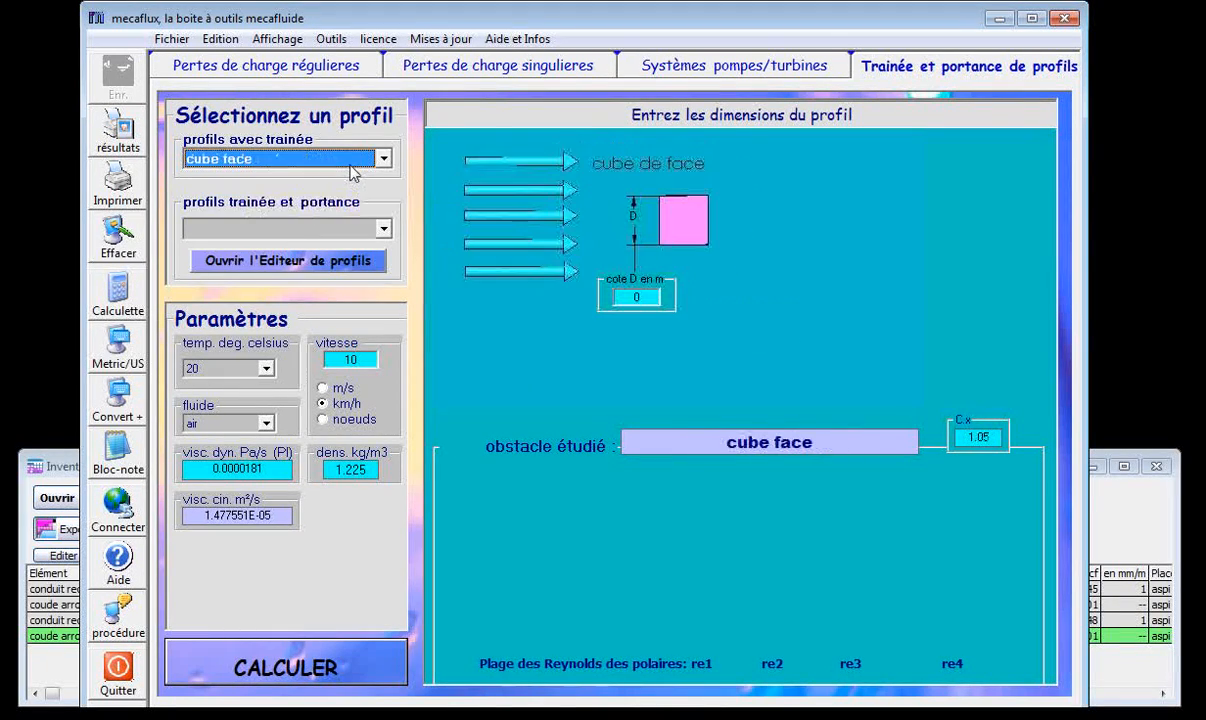
scroll(353, 174, down, 4)
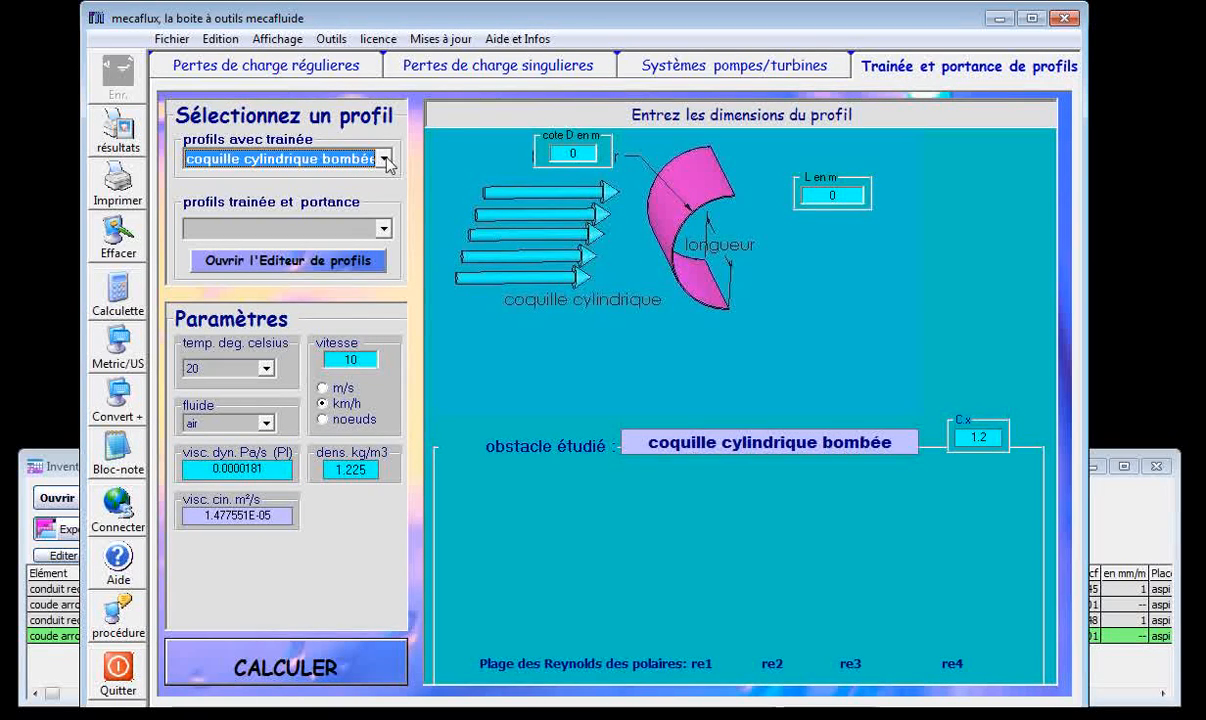
View the old car (voiture ancienne), Porsche, touring car (voiture tourisme) and bus drag profiles one after another.
click(383, 159)
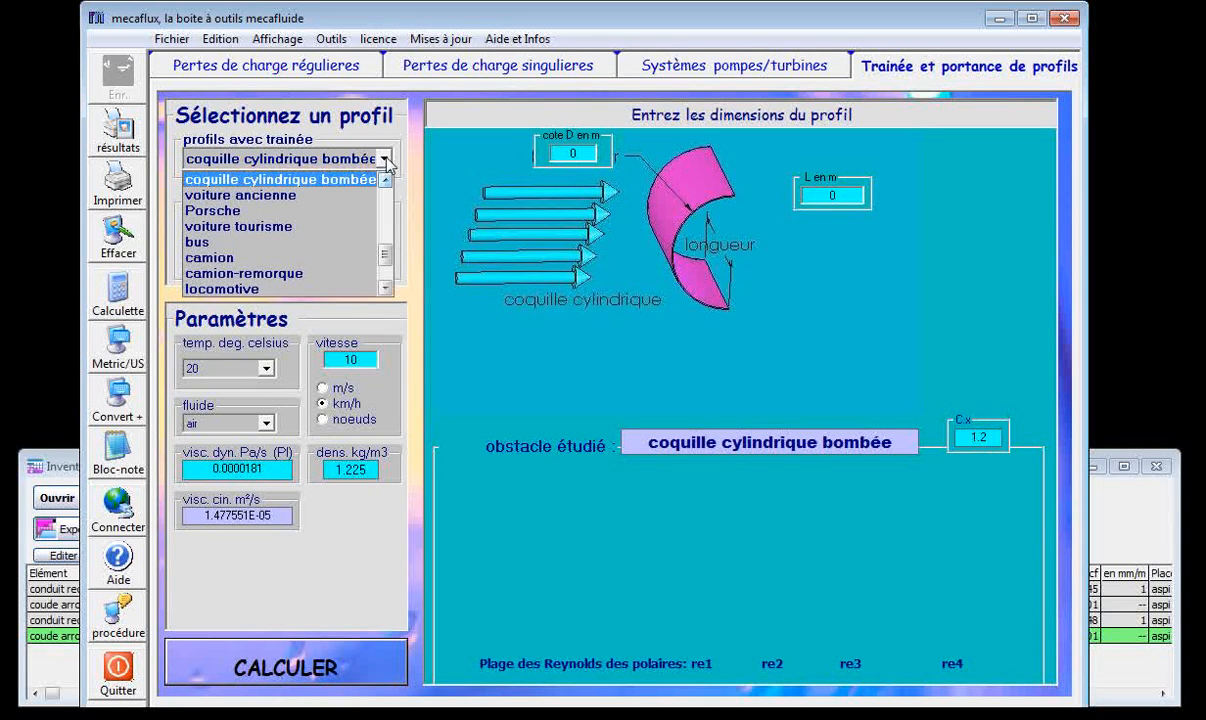
click(289, 196)
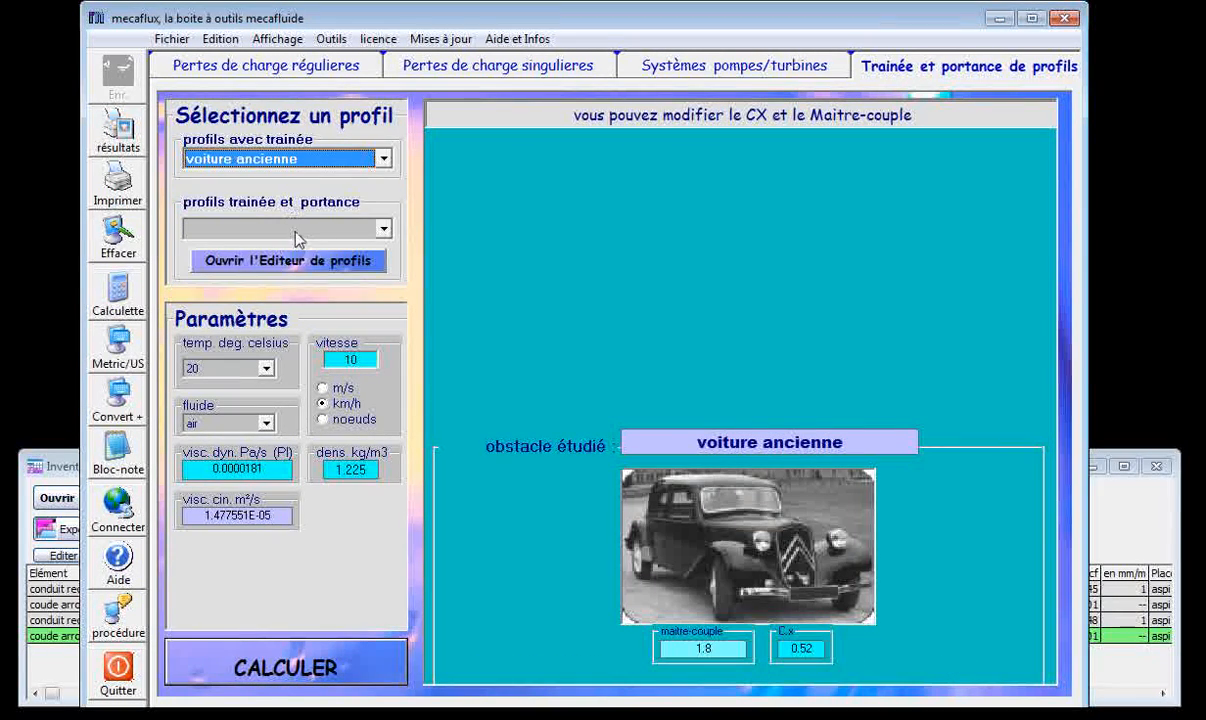
click(381, 158)
click(262, 192)
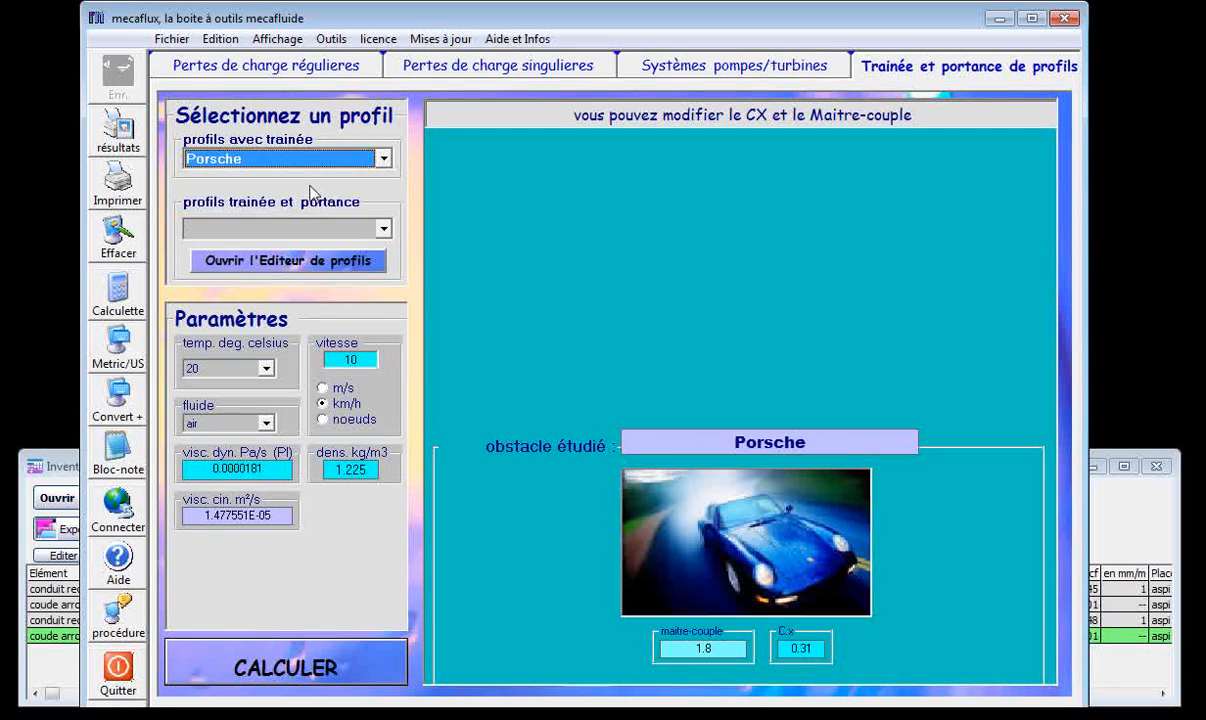
click(388, 160)
click(305, 195)
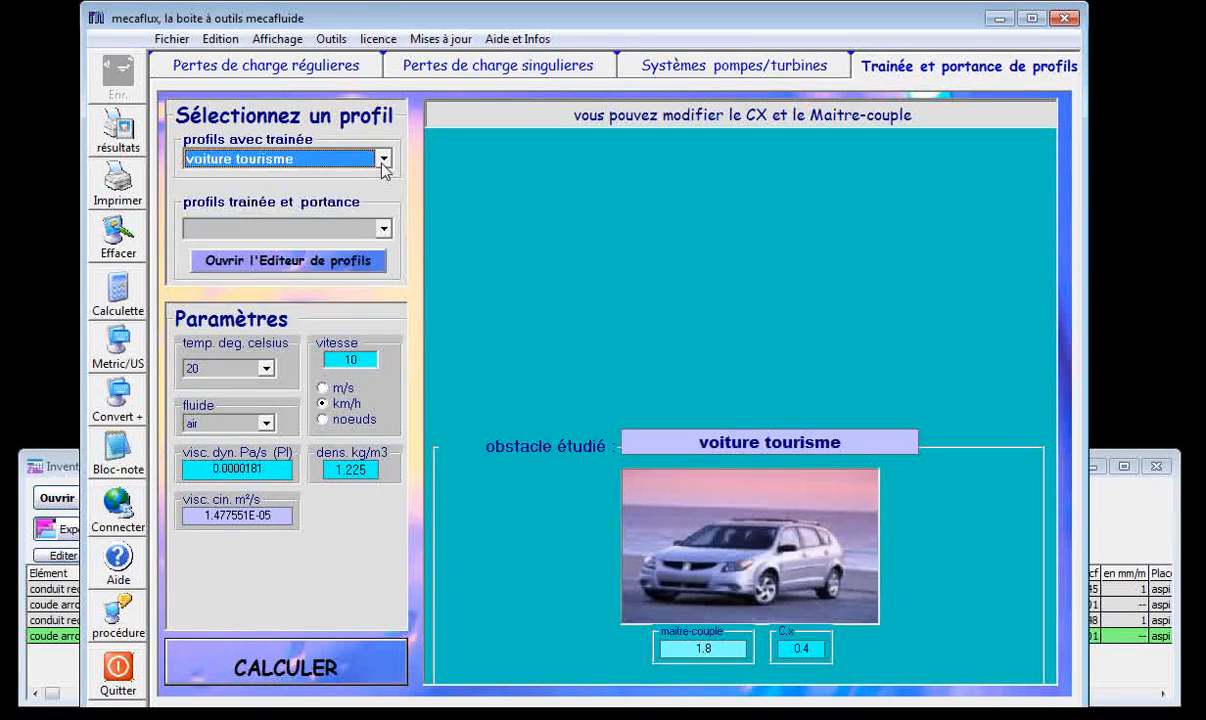
click(384, 160)
click(277, 194)
View the truck with trailer (camion-remorque), locomotive and parachute drag profiles one after another.
click(358, 160)
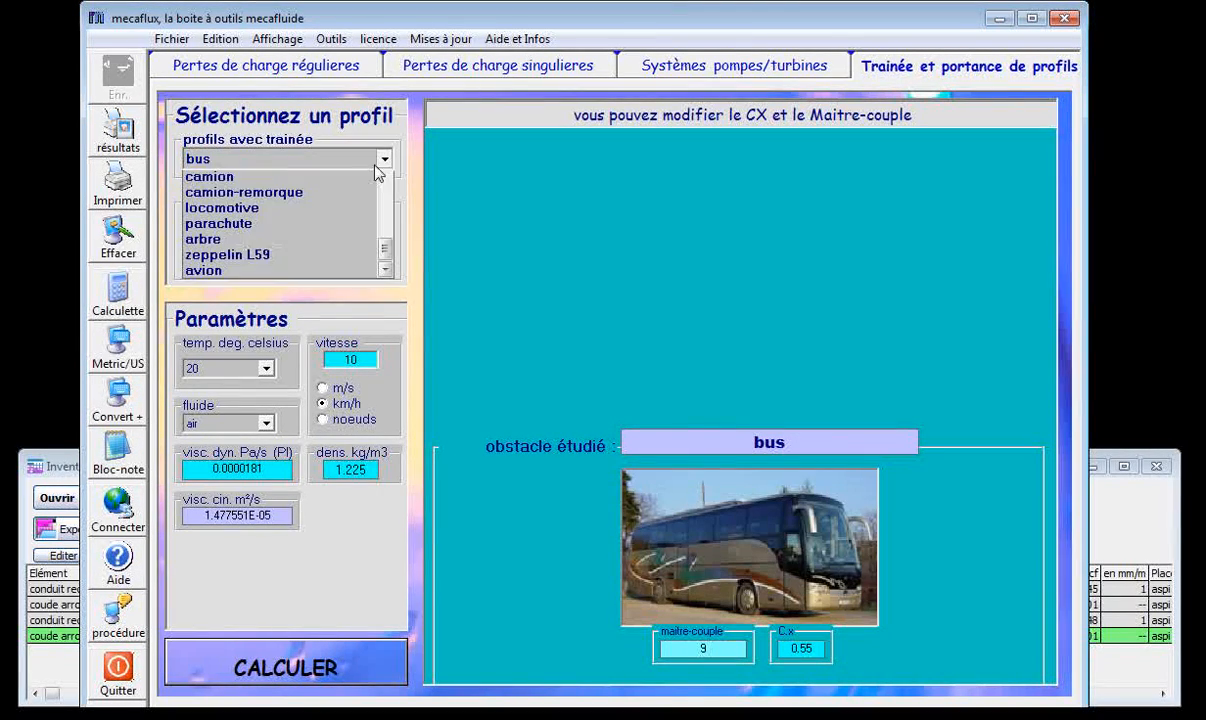
click(263, 210)
click(359, 158)
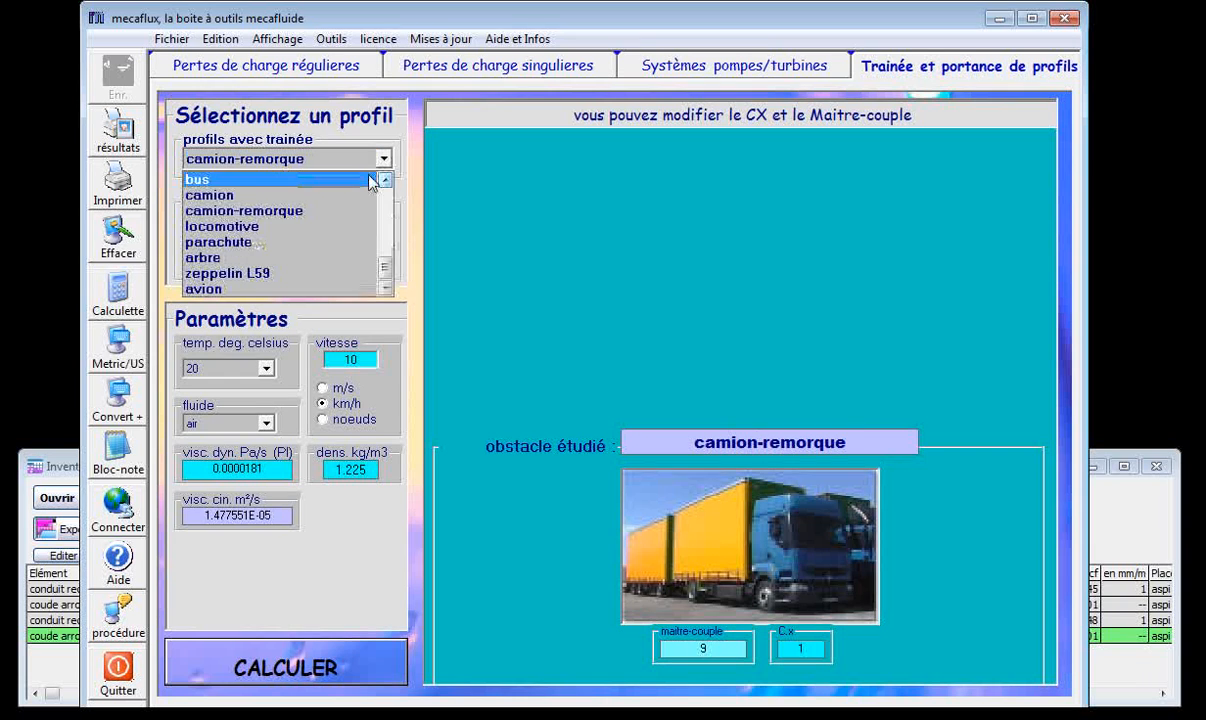
click(285, 226)
click(384, 159)
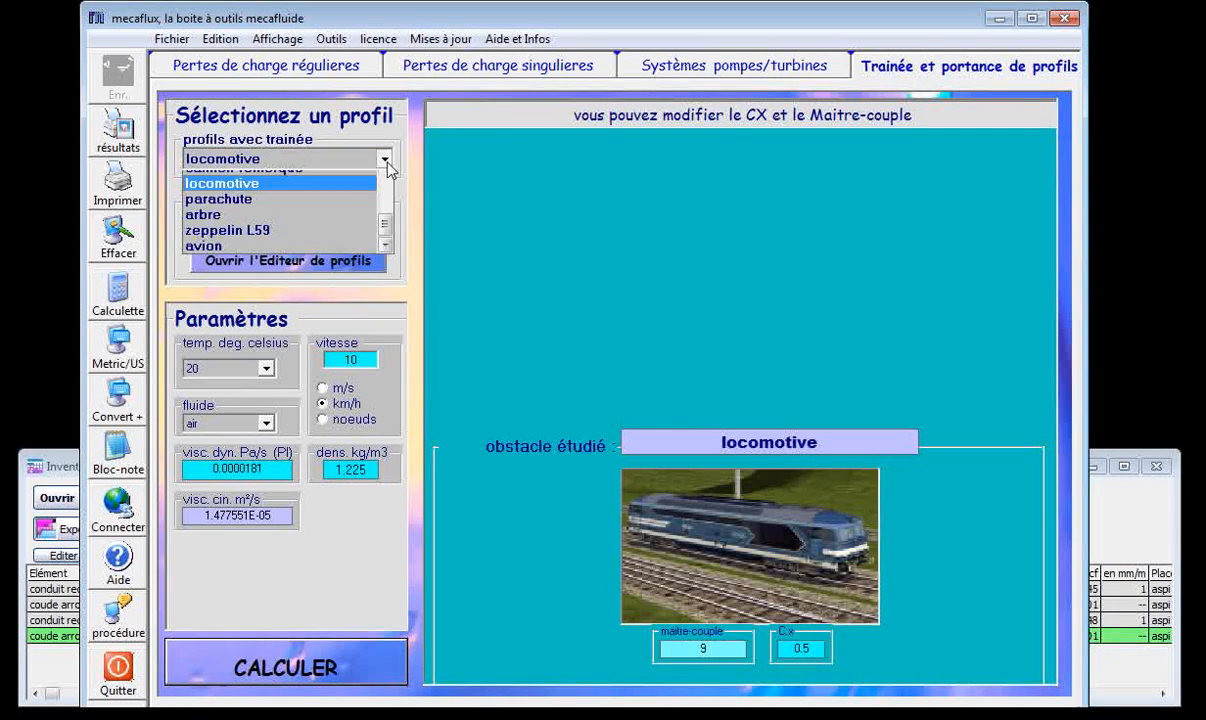
click(285, 242)
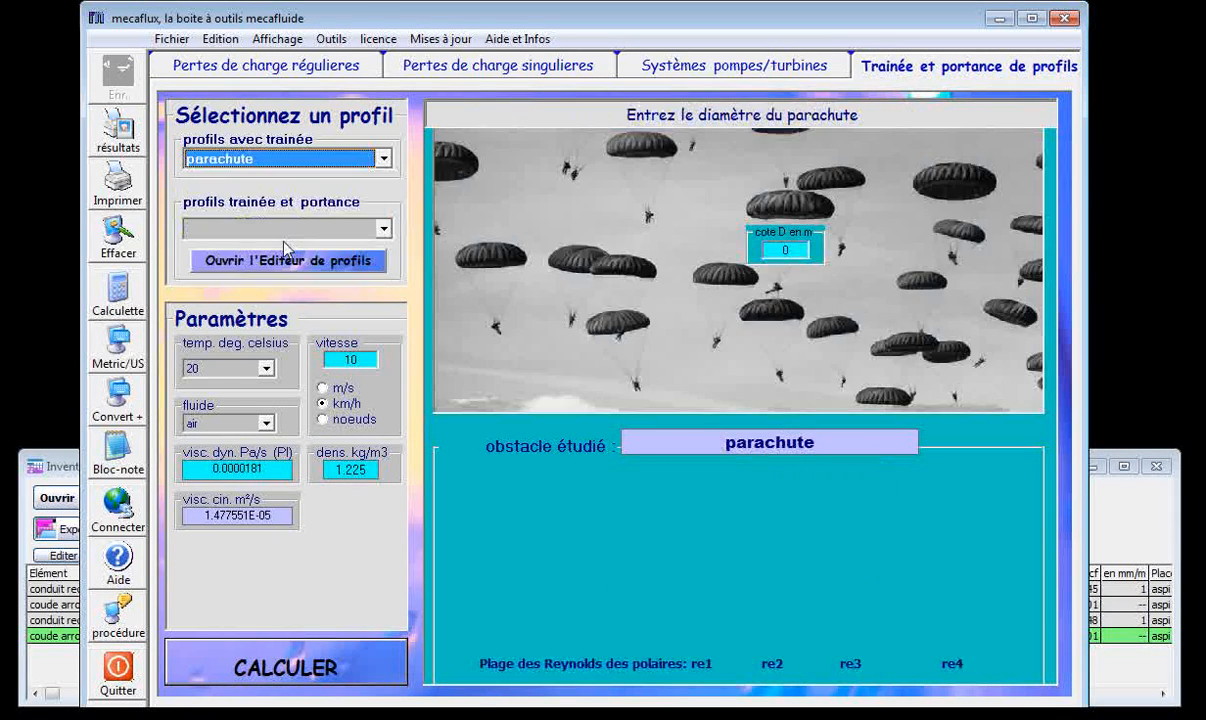
Choose the tree (arbre) drag profile and set its foliage width to 5 m.
click(383, 158)
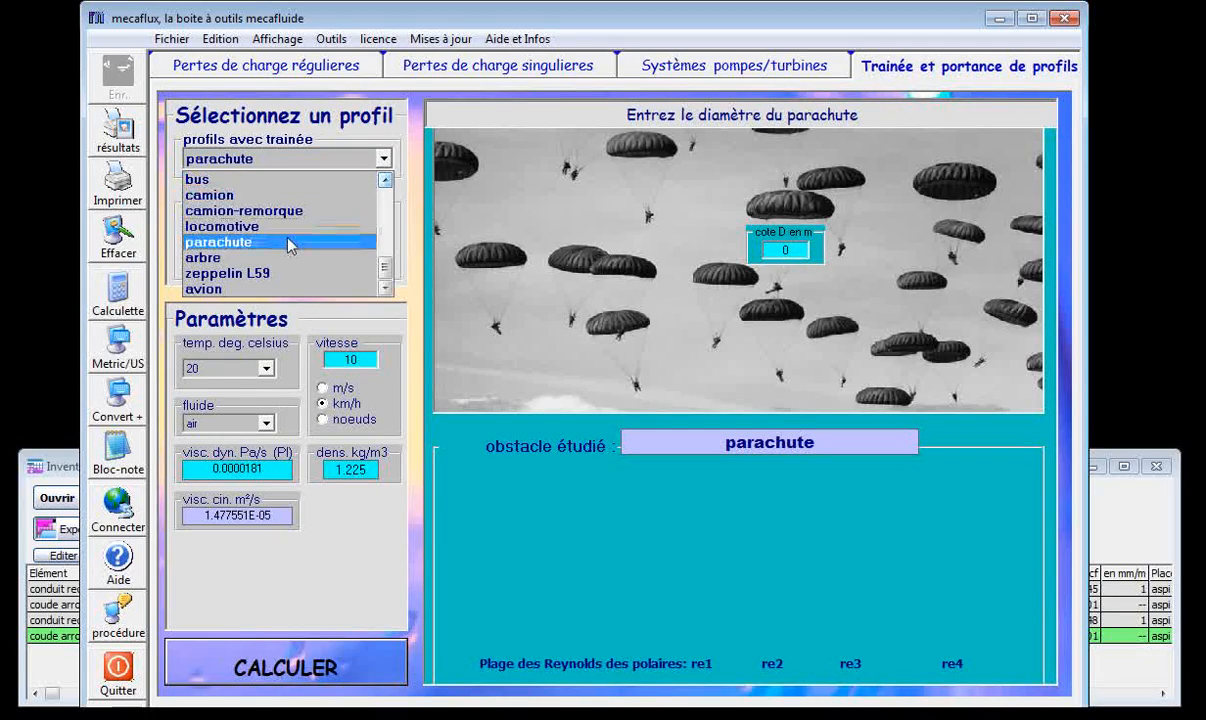
click(313, 255)
click(752, 186)
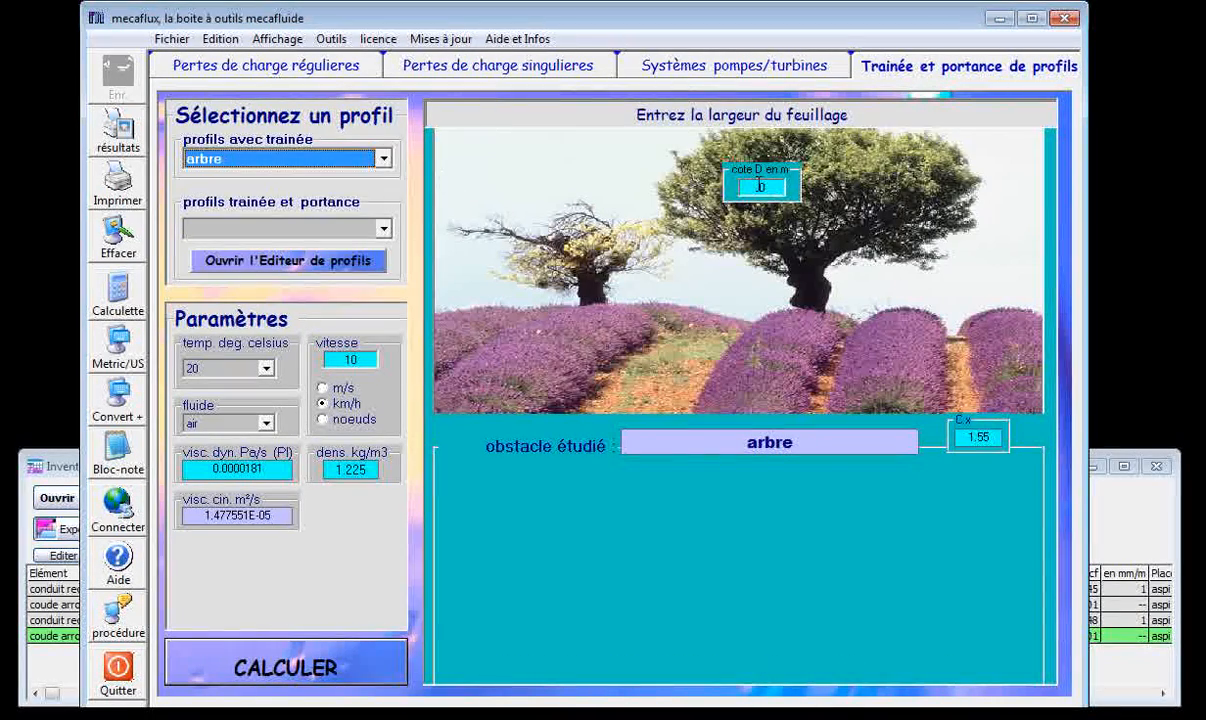
text(5)
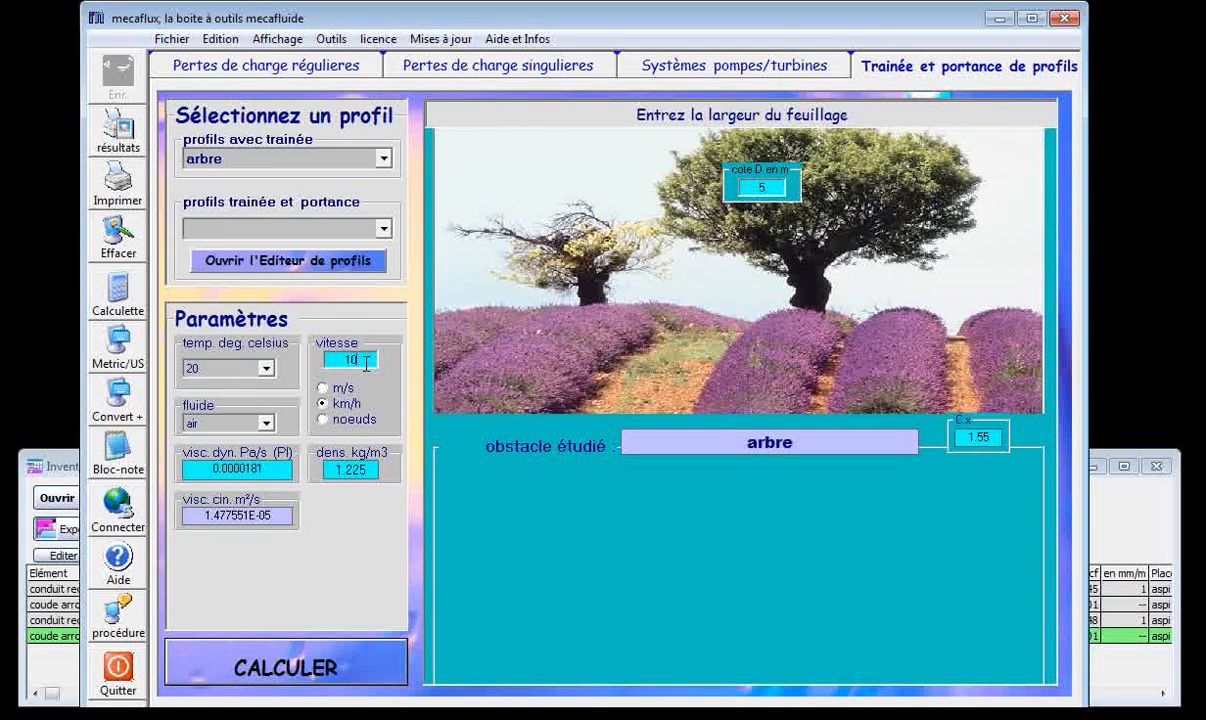
text(0)
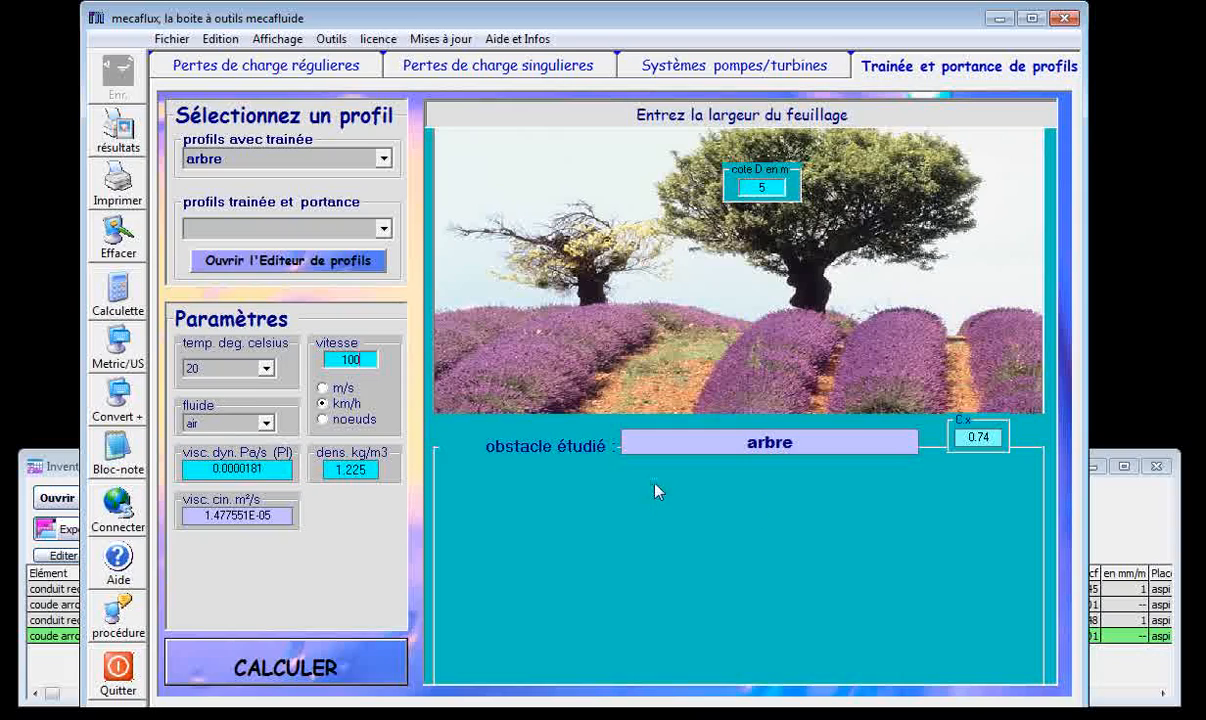
Set the wind speed to 100 km/h, calculate the tree's drag and examine the drag force in the results.
click(345, 656)
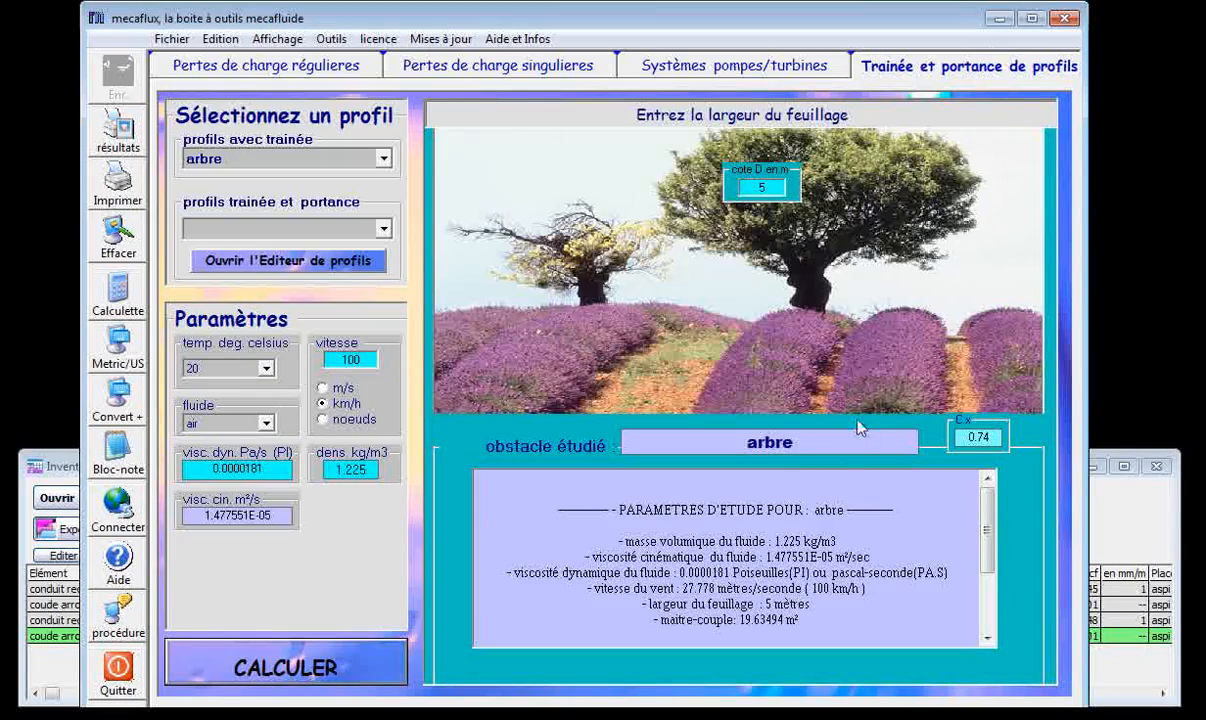
drag(988, 541, 988, 600)
drag(841, 620, 861, 620)
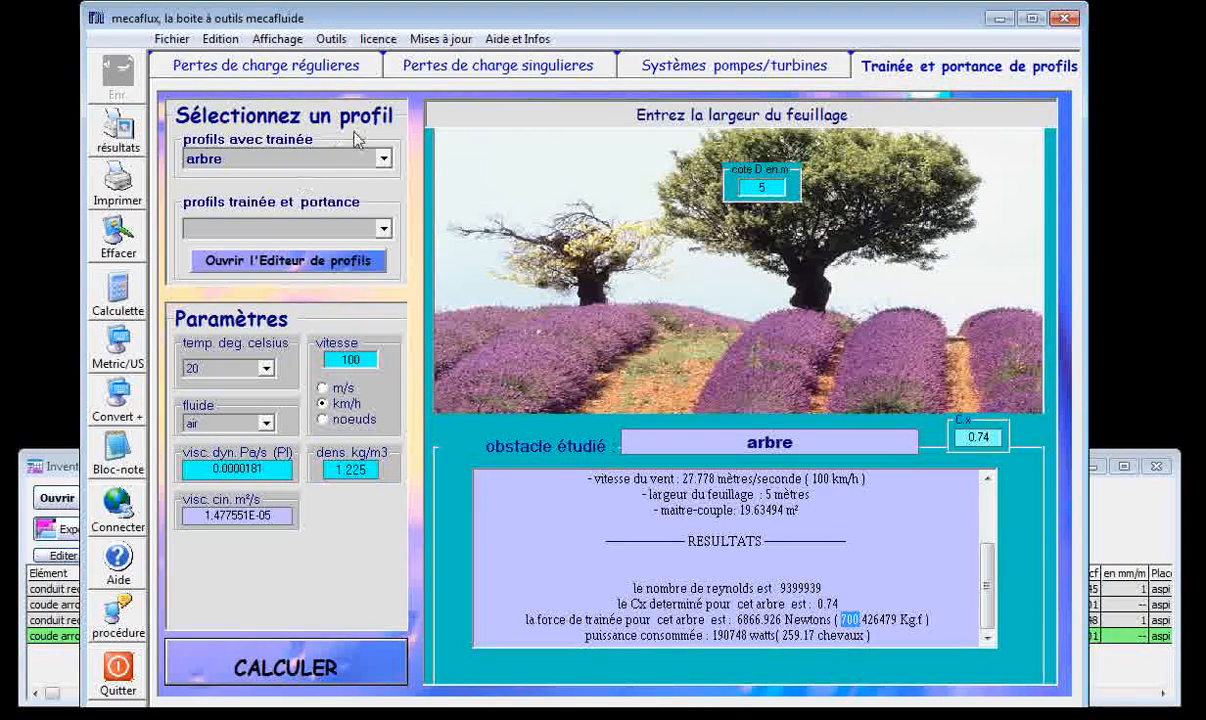
Select the zeppelin L59 profile, view its diameter and drag coefficient, and look through the list of drag profiles.
click(381, 159)
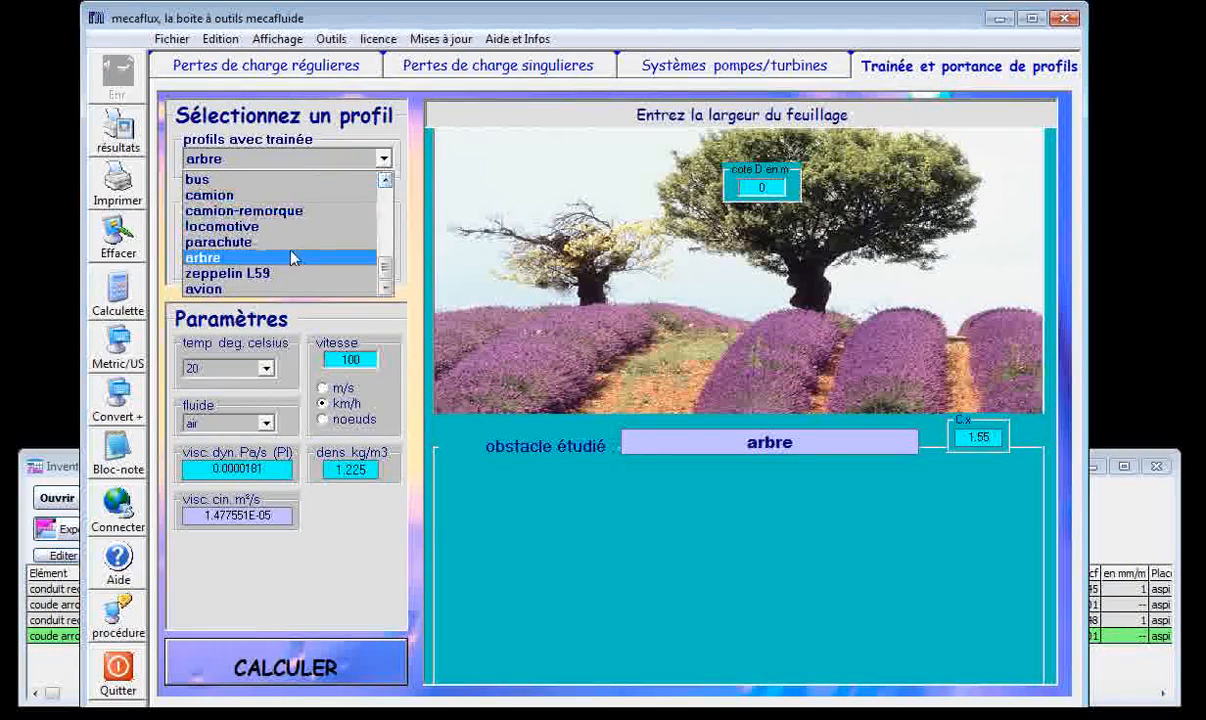
click(267, 274)
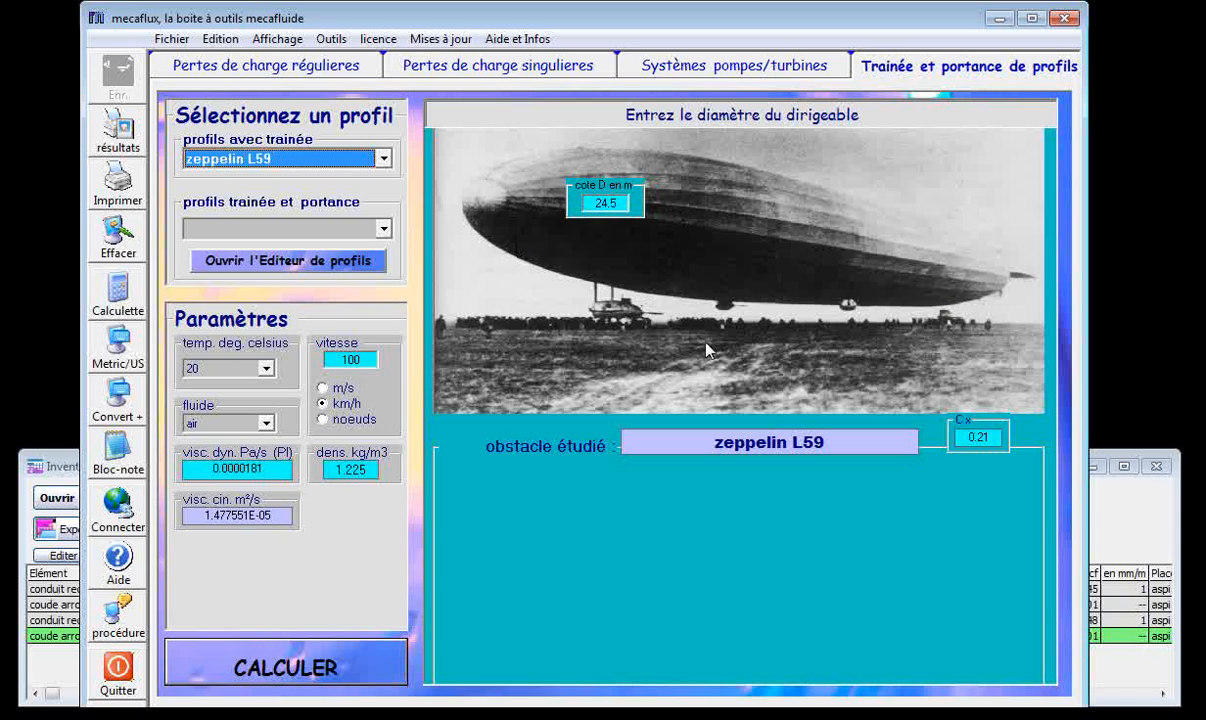
click(382, 159)
click(382, 159)
click(382, 159)
scroll(385, 195, up, 5)
drag(385, 193, 383, 196)
click(330, 160)
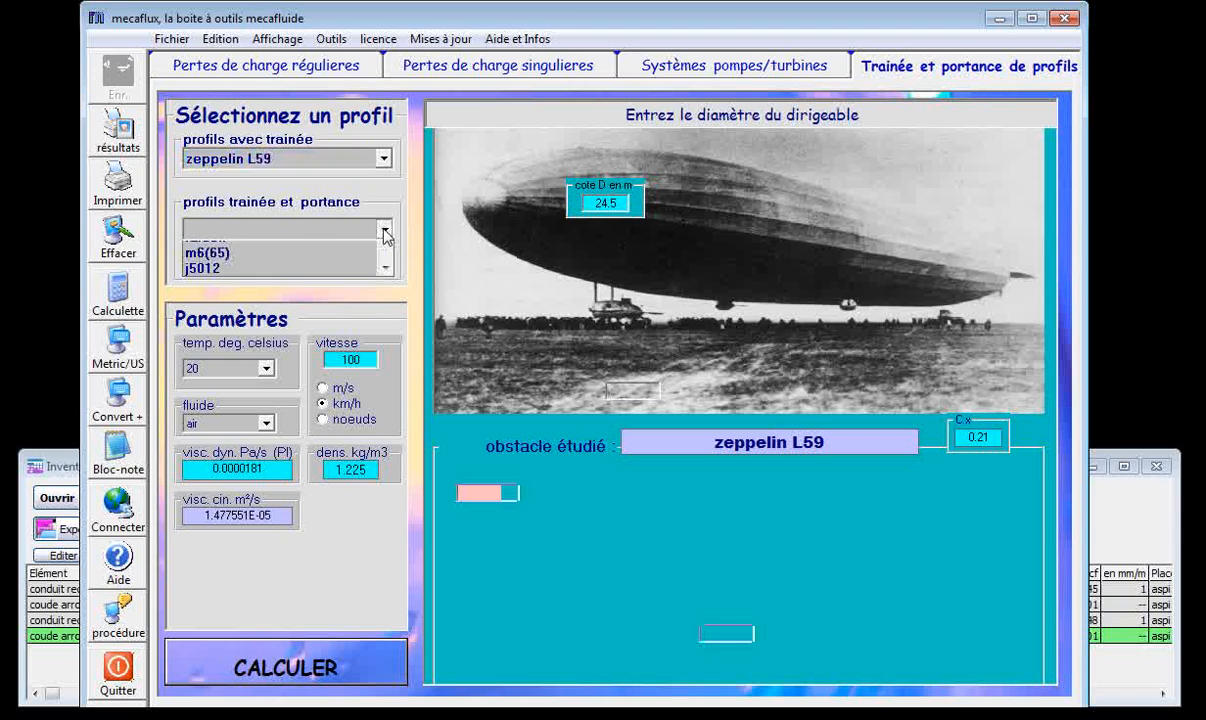
View the archer, df102 and naca2414 drag-and-lift profiles one after another.
click(384, 230)
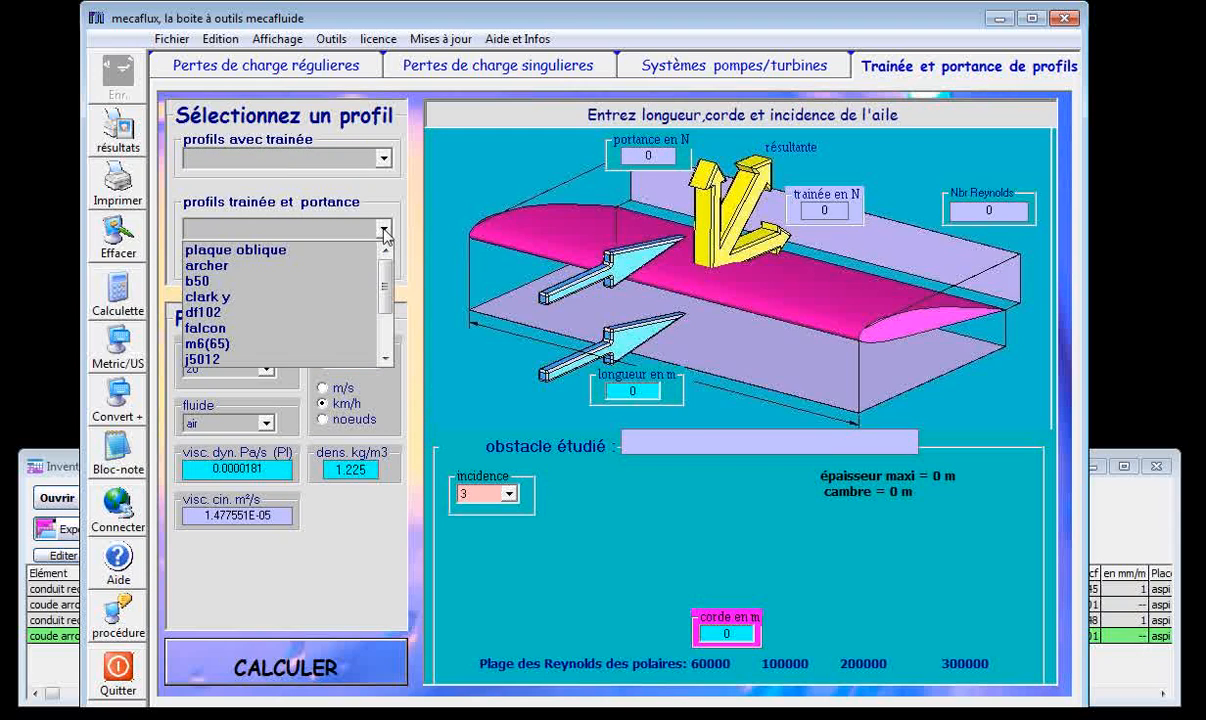
click(300, 265)
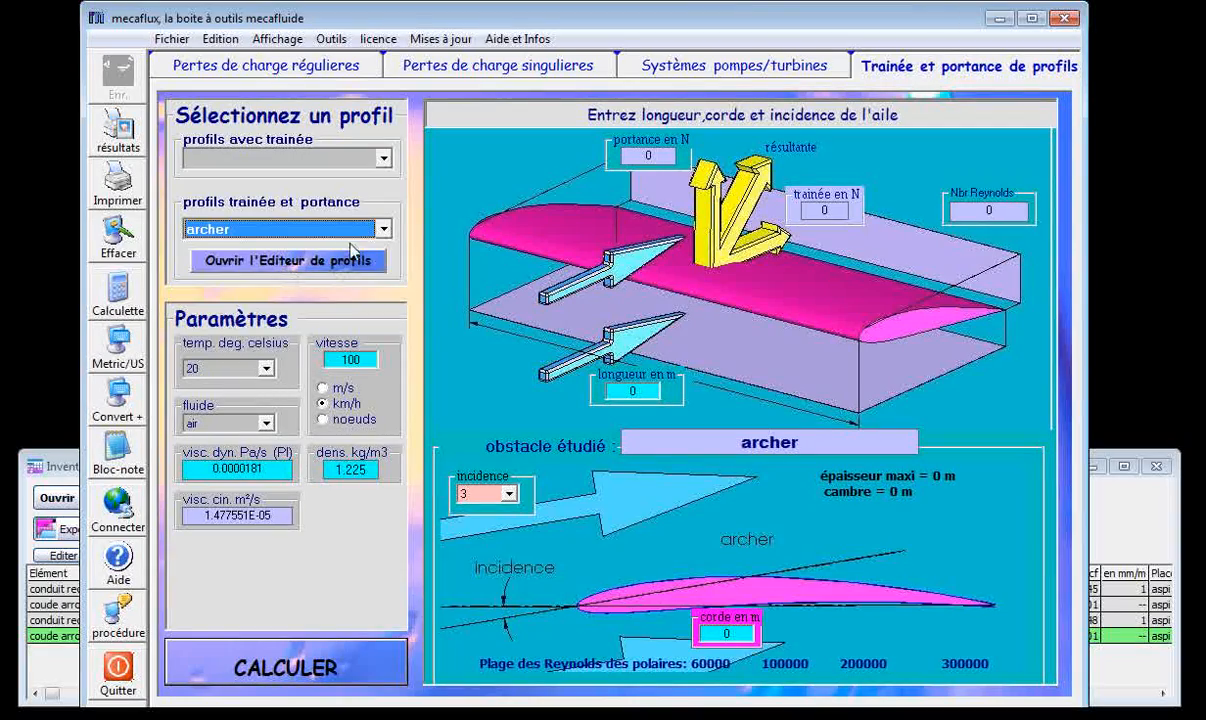
click(384, 230)
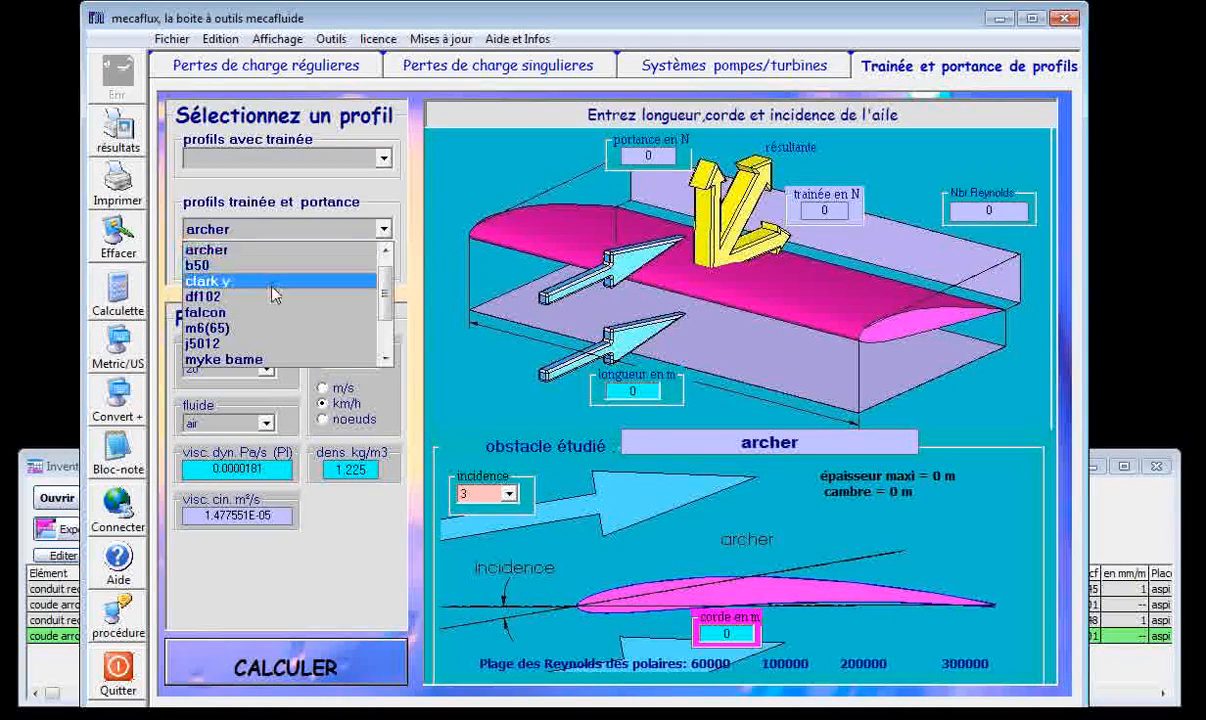
click(273, 294)
click(384, 229)
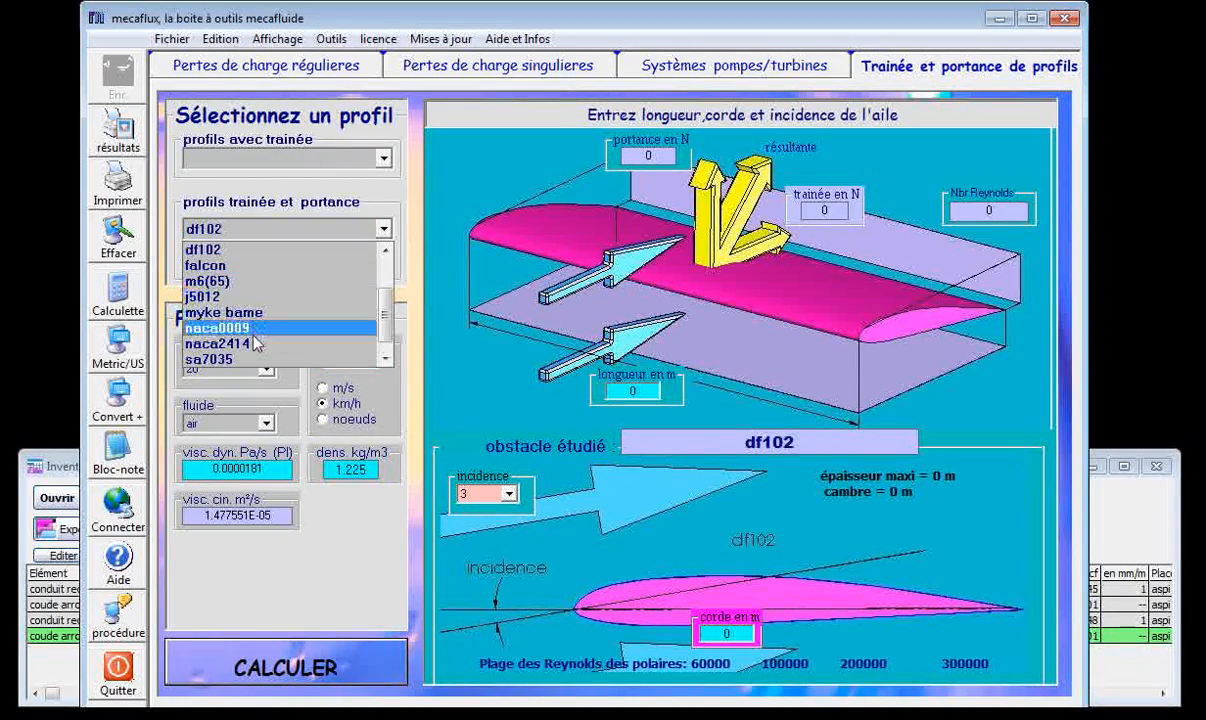
click(335, 314)
View the naca0009, m6(65) and clark y drag-and-lift profiles one after another.
click(384, 229)
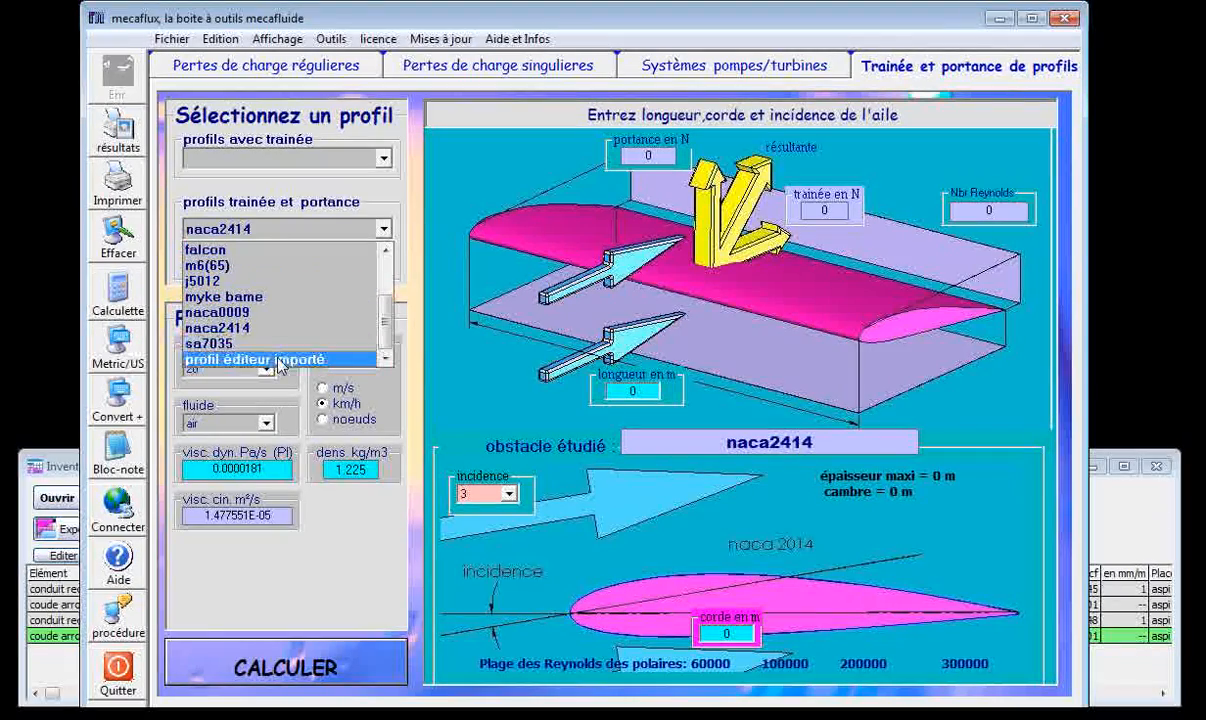
click(265, 312)
click(355, 226)
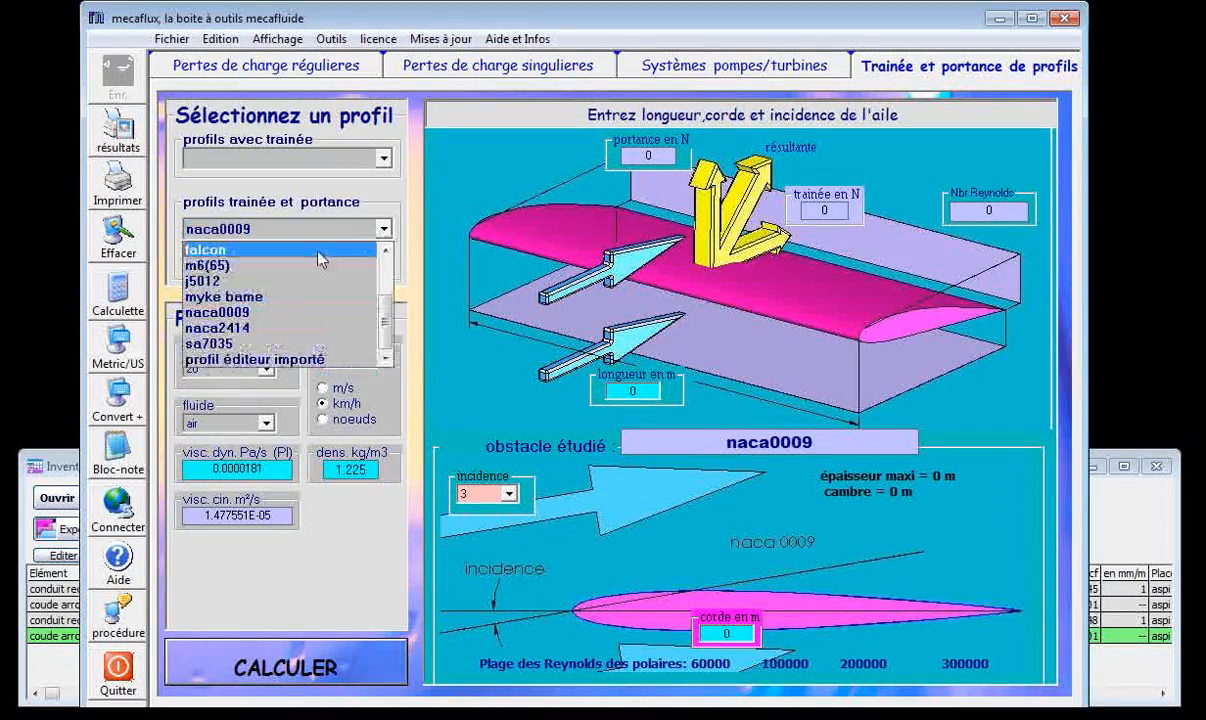
click(305, 266)
click(372, 228)
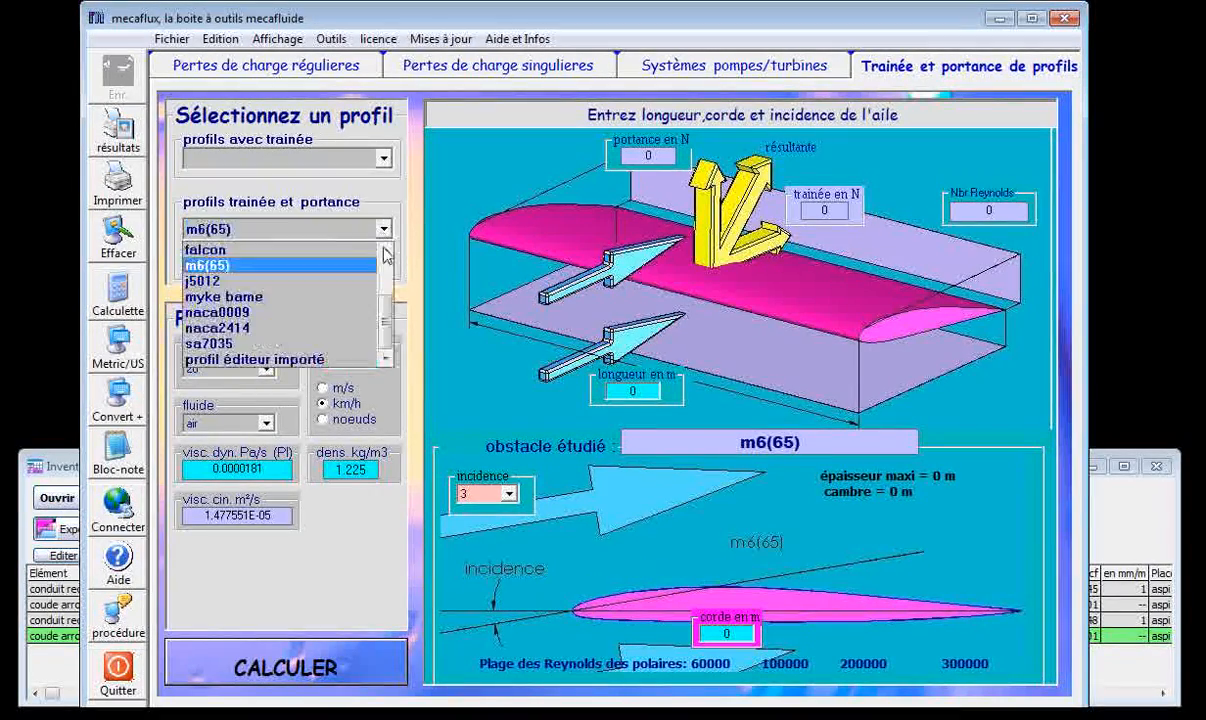
drag(386, 313, 386, 263)
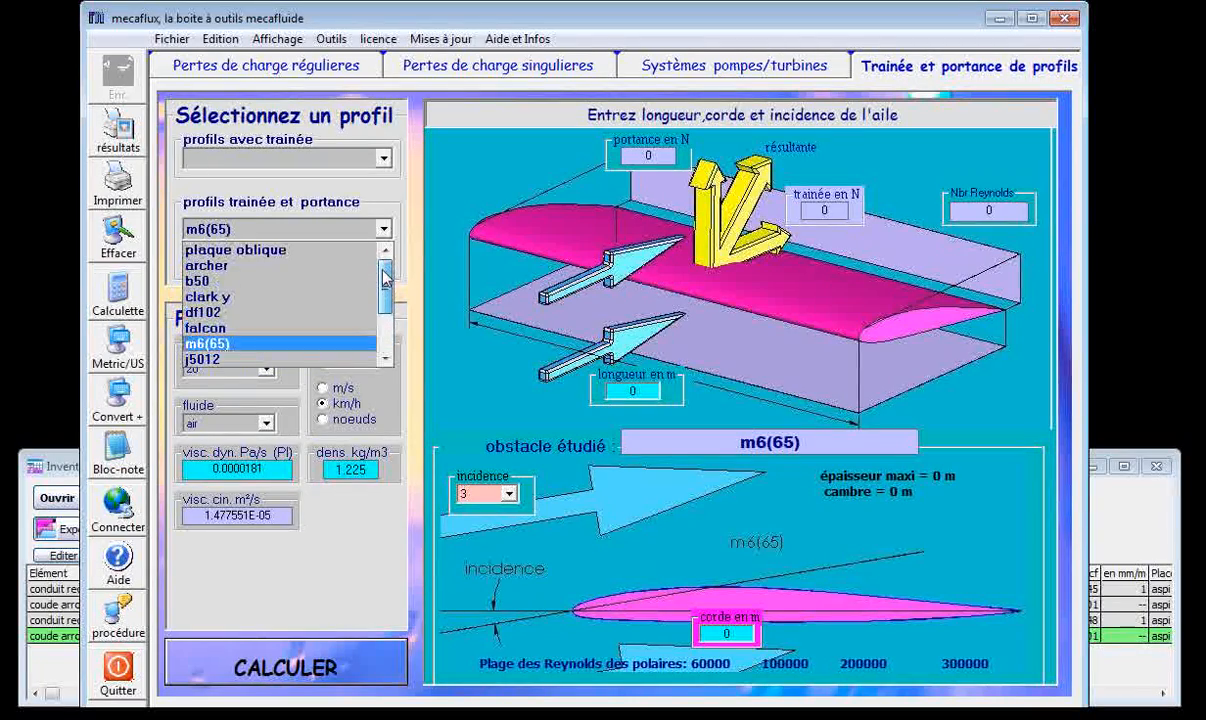
click(331, 297)
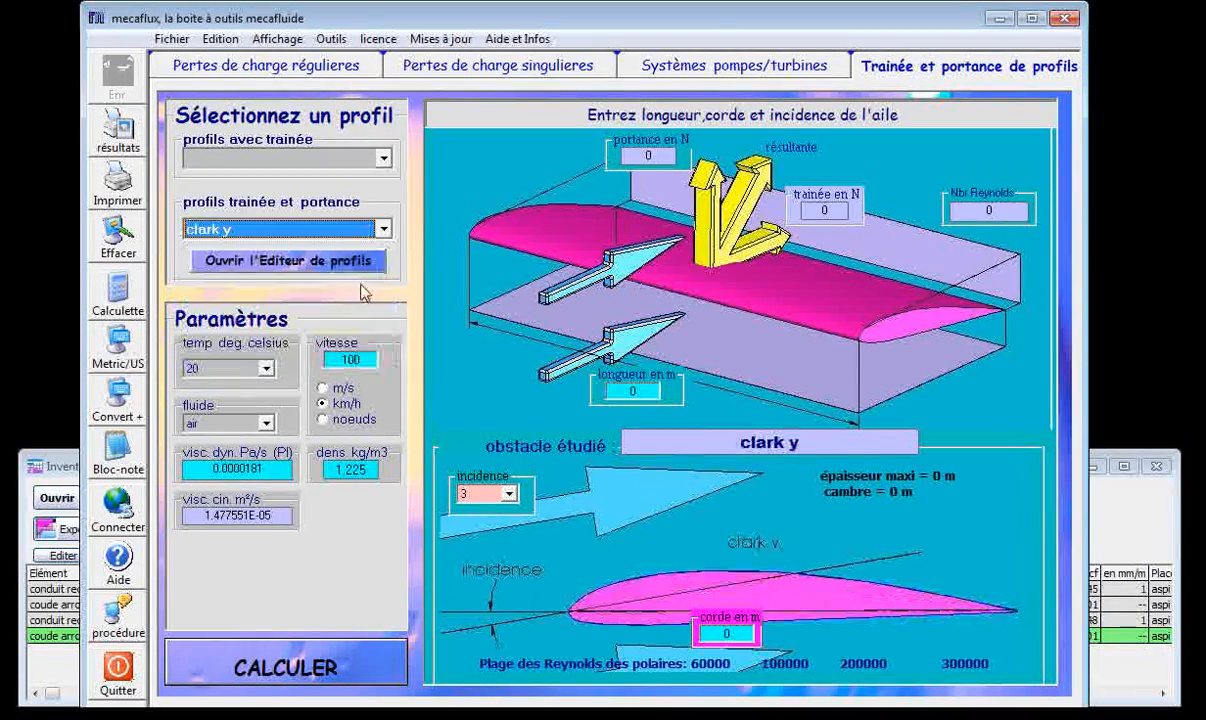
Select the oblique plate (plaque oblique) profile and examine its length, width and incidence inputs.
click(383, 229)
scroll(295, 264, up, 1)
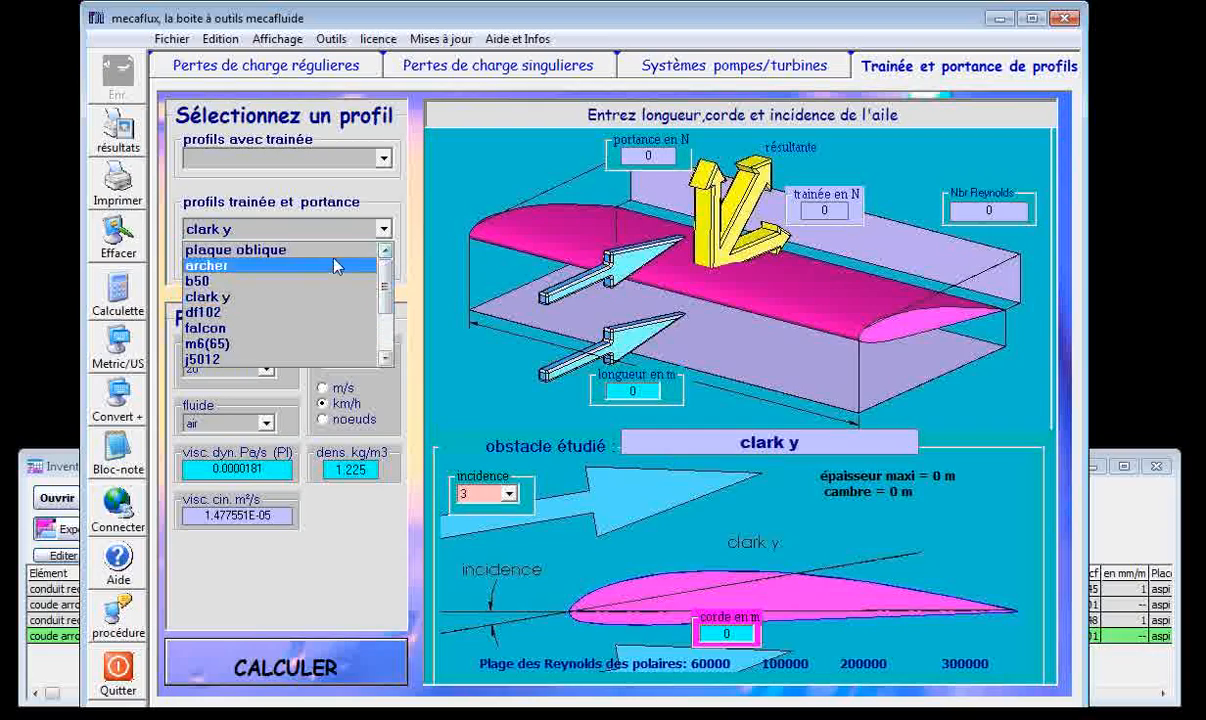
click(293, 257)
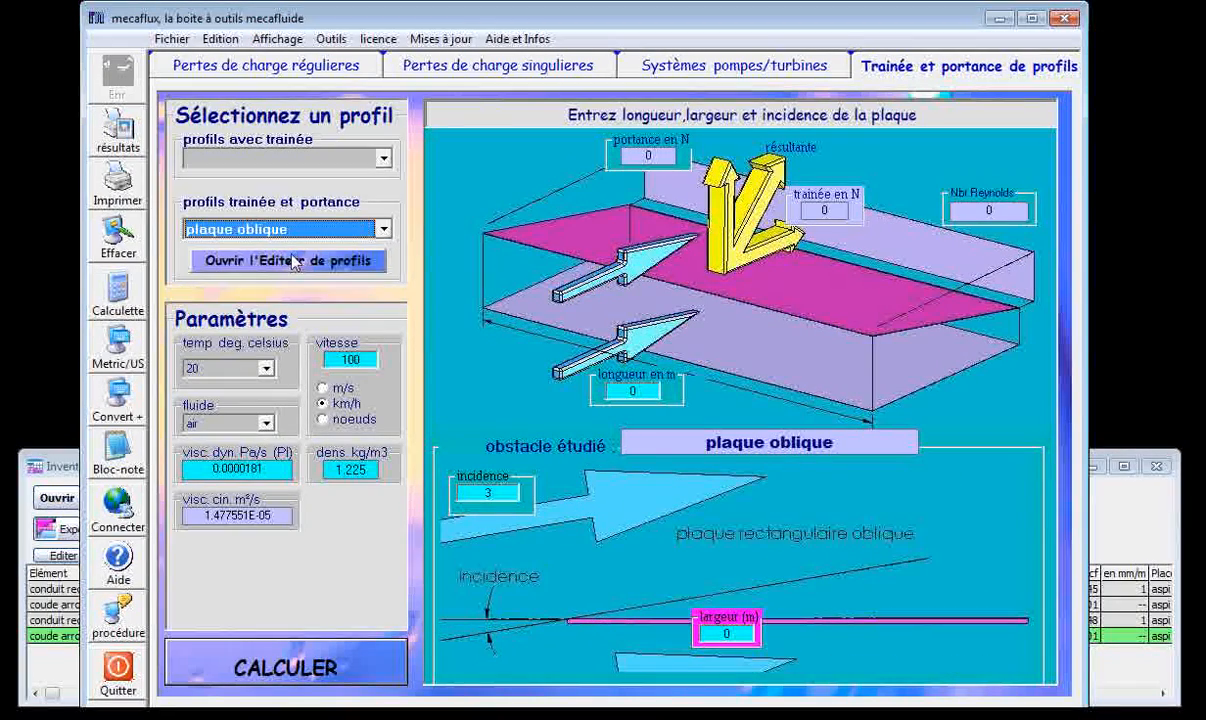
drag(716, 635, 747, 634)
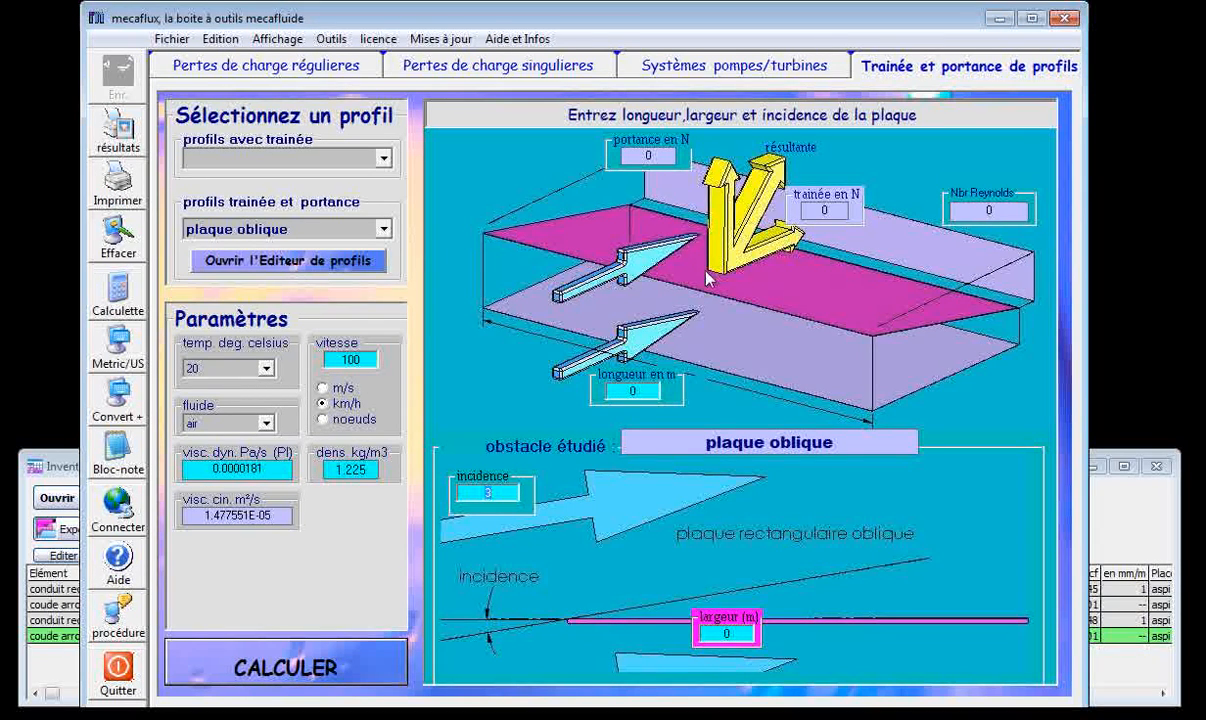
Choose the falcon drag-and-lift profile and open the profile editor.
click(385, 230)
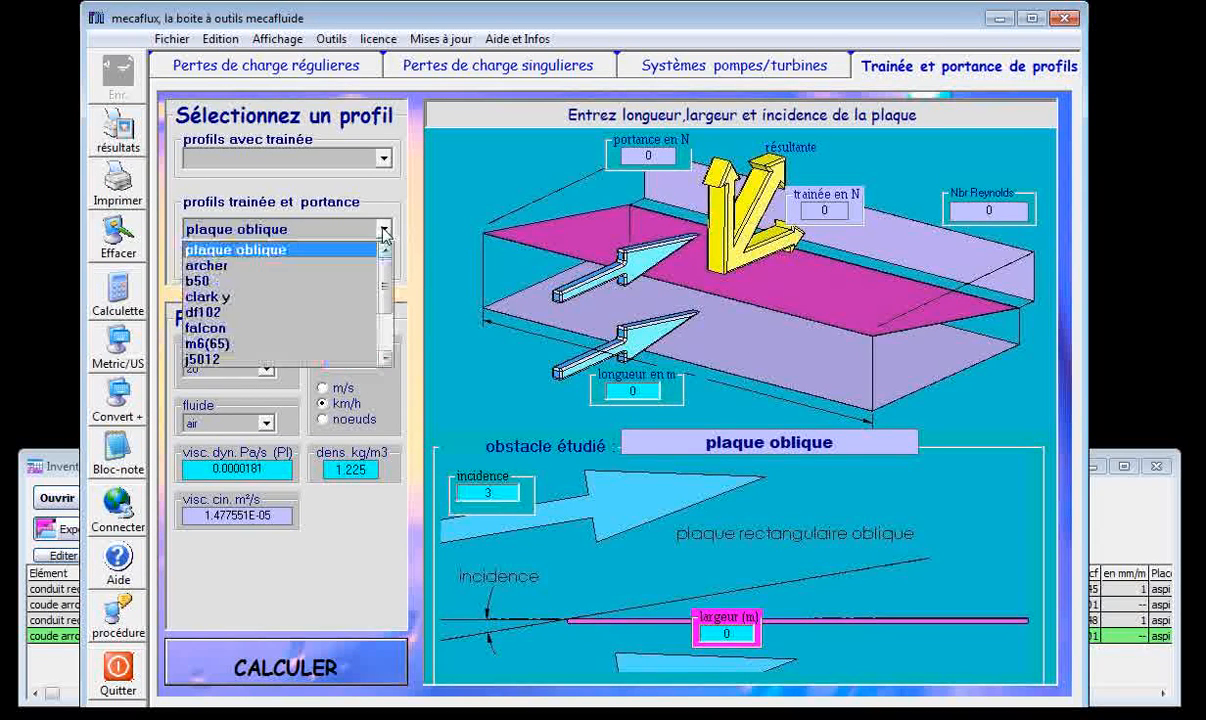
click(215, 332)
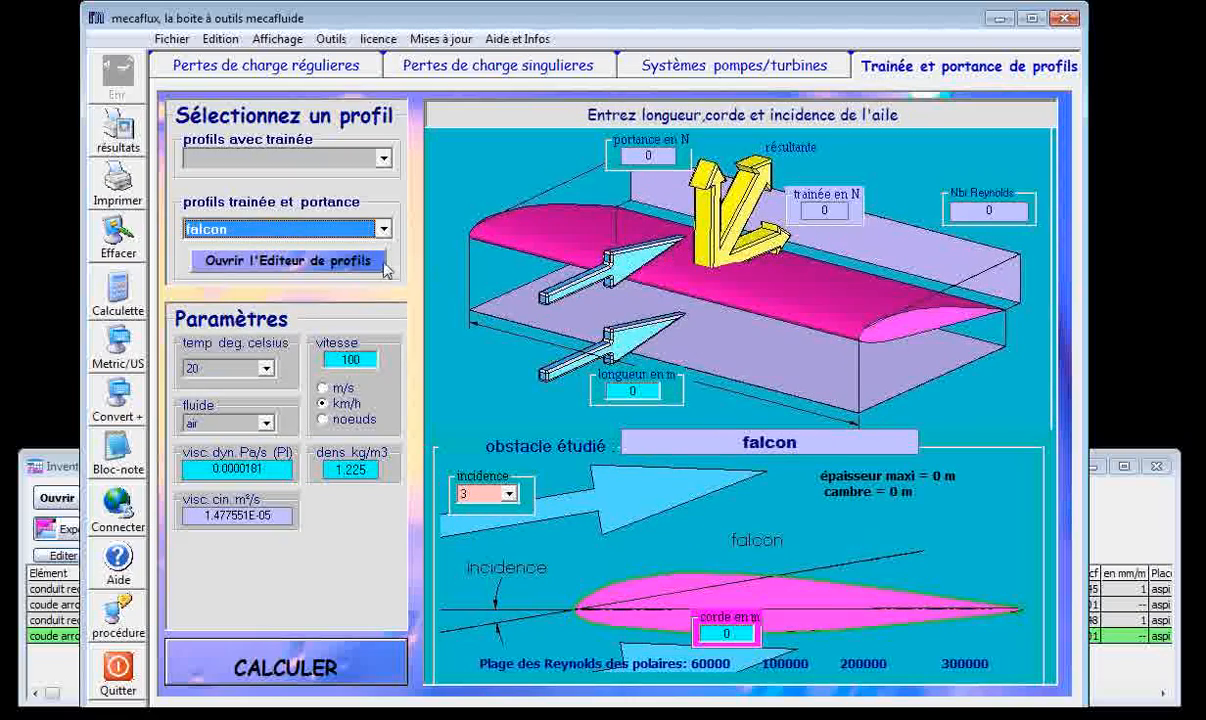
click(364, 266)
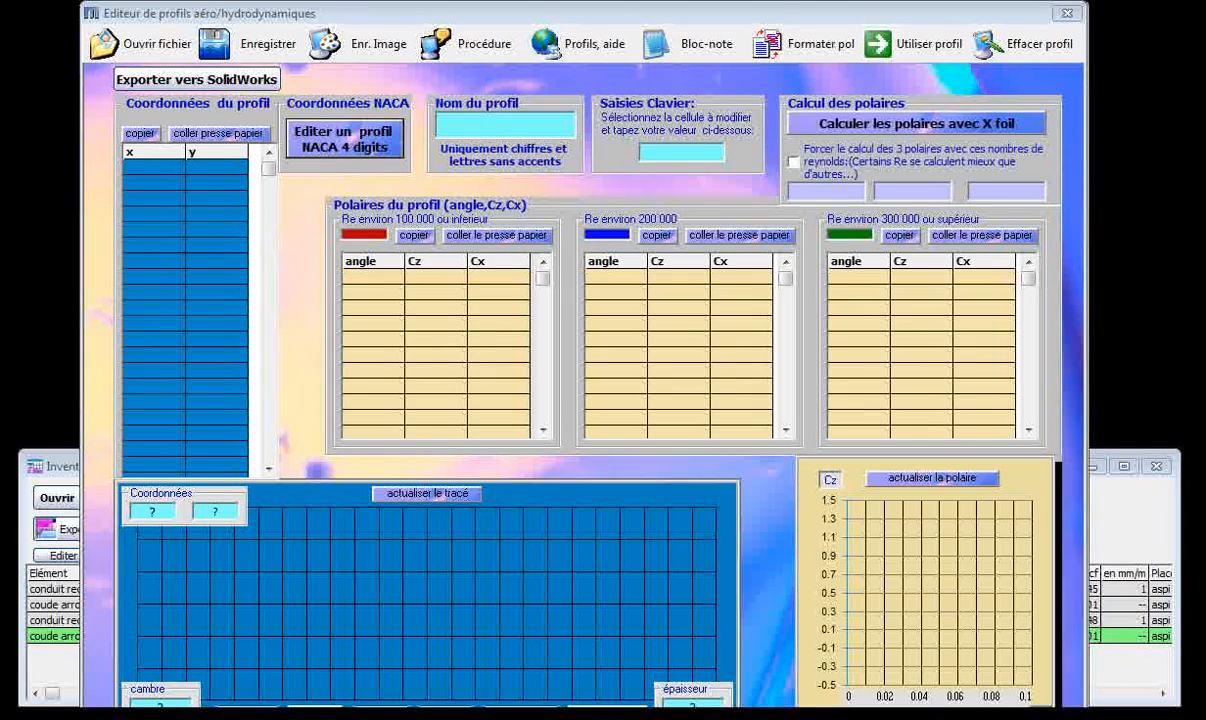
Generate the coordinates of a NACA 5317 four-digit profile in the profile editor, and close the editor.
click(344, 140)
drag(398, 349, 398, 351)
drag(457, 309, 458, 354)
mouse_move(518, 320)
mouse_down()
mouse_move(524, 370)
mouse_move(520, 342)
mouse_move(469, 362)
mouse_move(467, 340)
mouse_up()
click(497, 491)
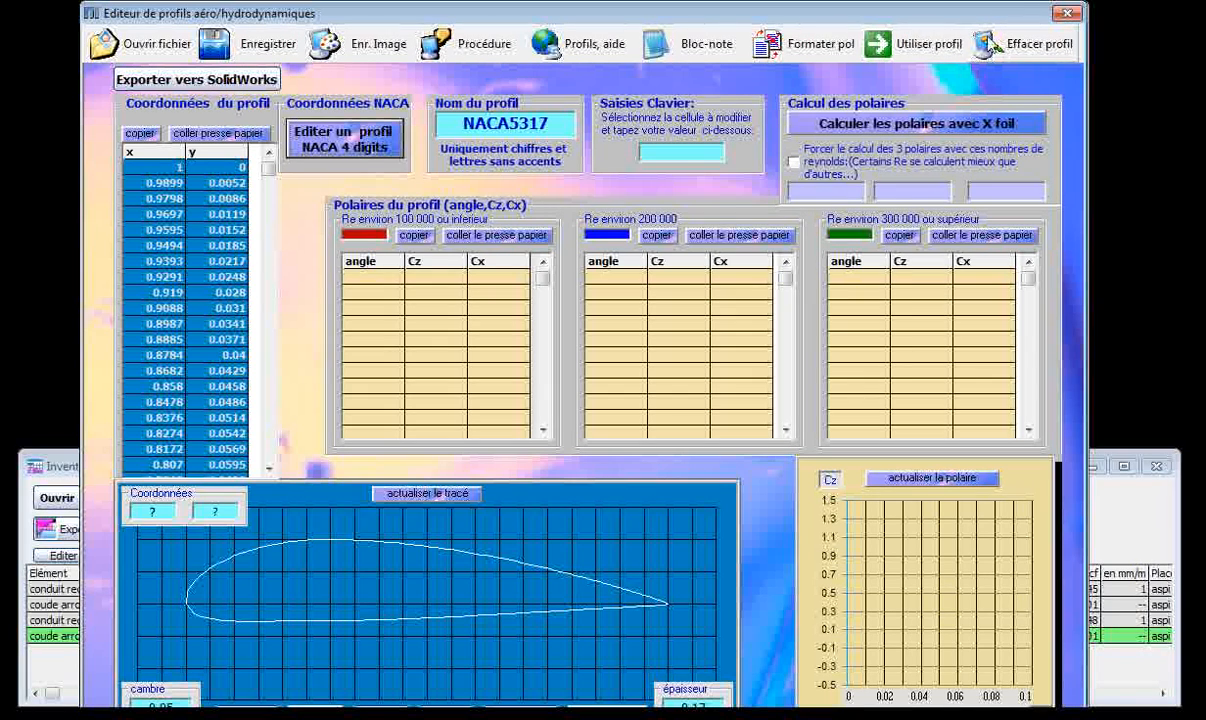
click(1066, 14)
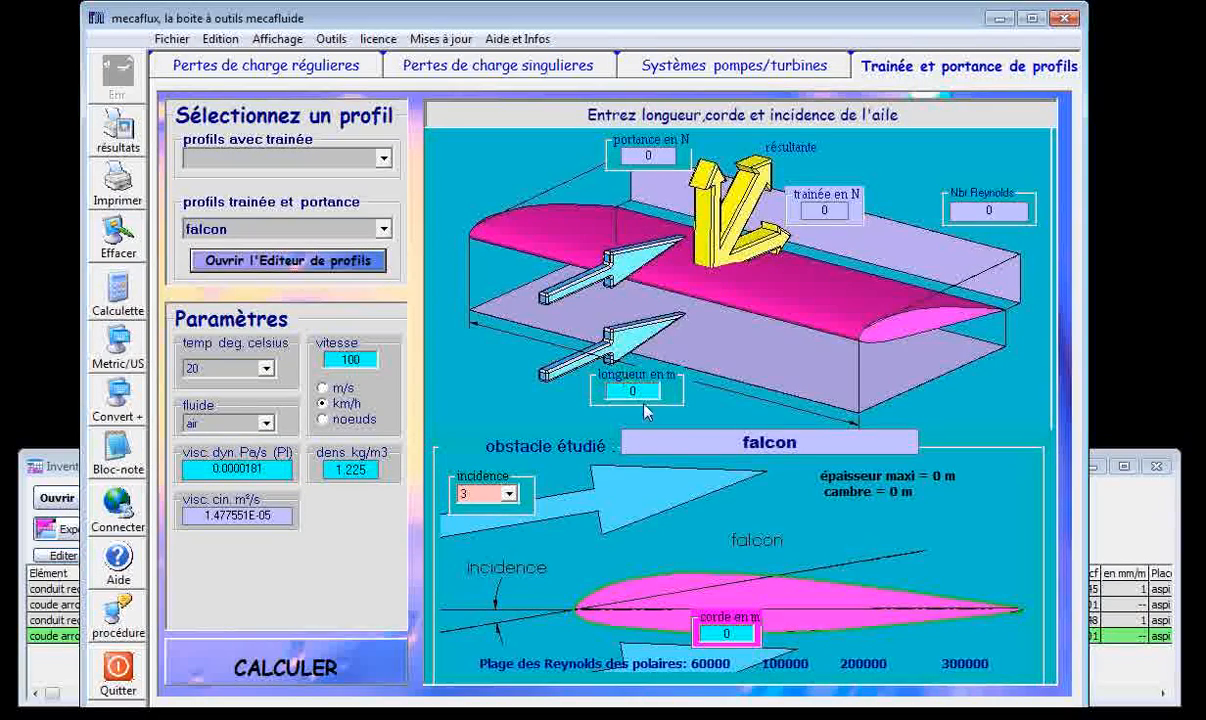
Return to the regular pressure loss calculation, passing through the pumps/turbines and singular pressure loss pages.
click(629, 391)
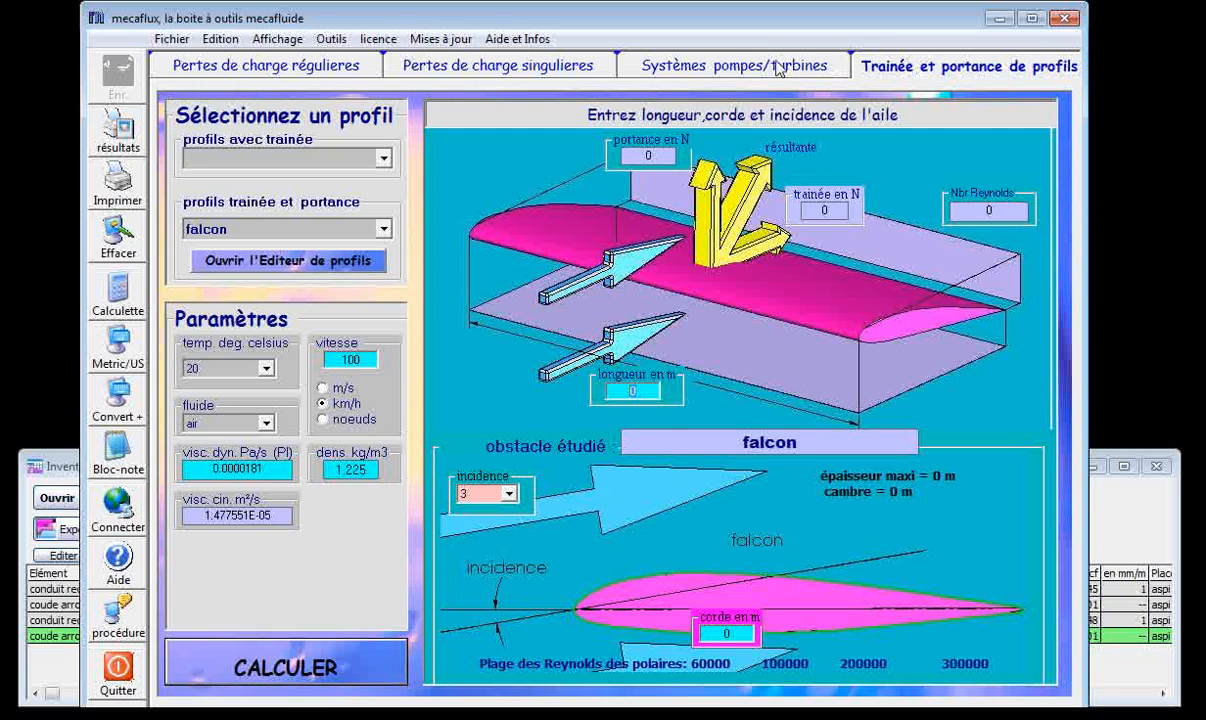
click(698, 64)
click(437, 72)
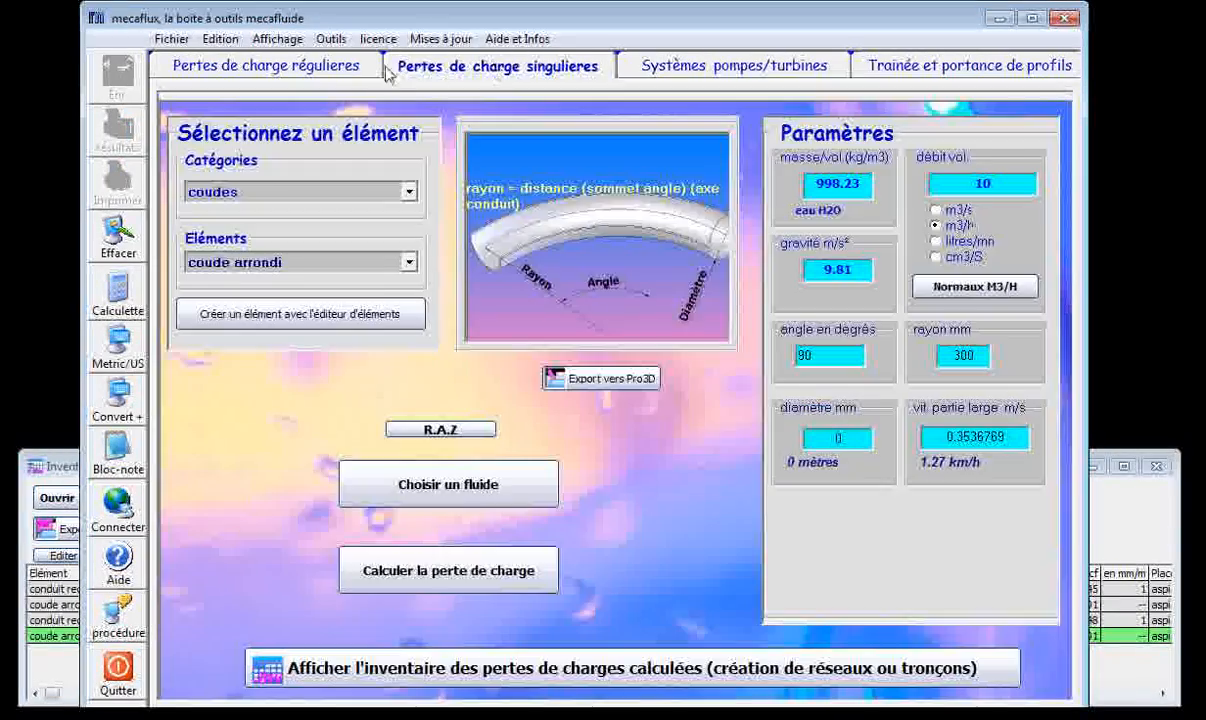
click(310, 66)
Open the Bernoulli application and set pressure P1 to 200000 Pa and P2 to 100000 Pa.
click(330, 40)
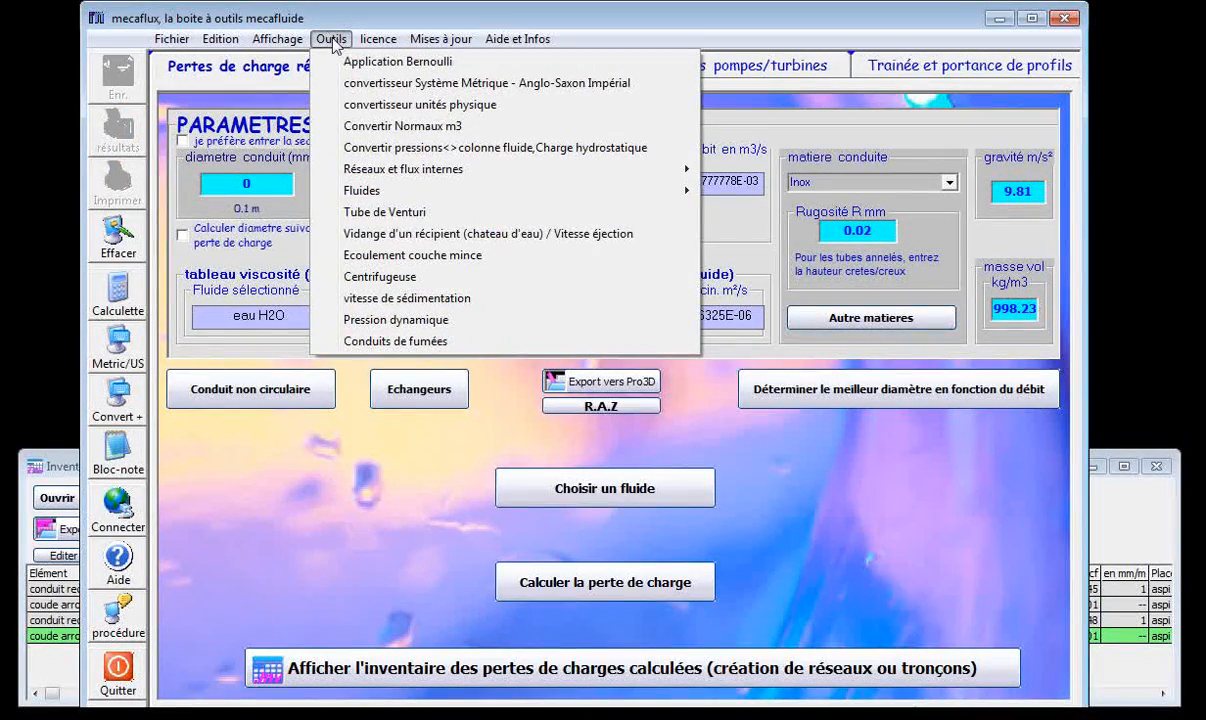
click(400, 62)
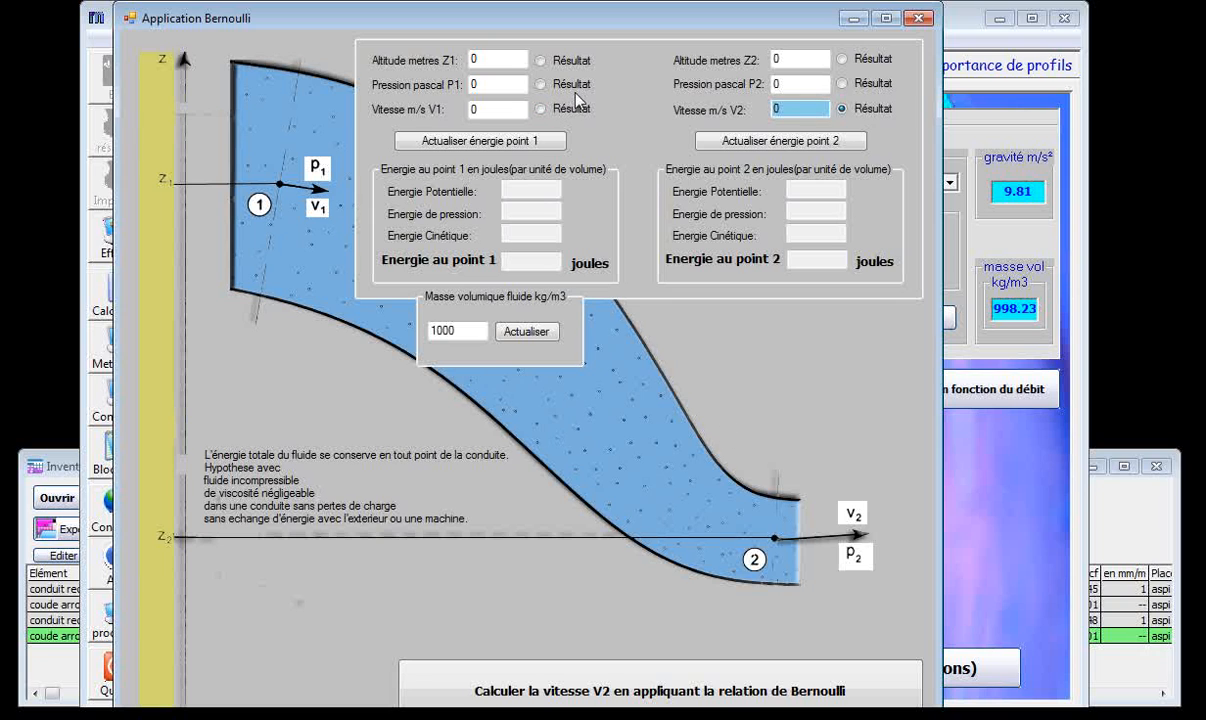
click(482, 84)
text(100000)
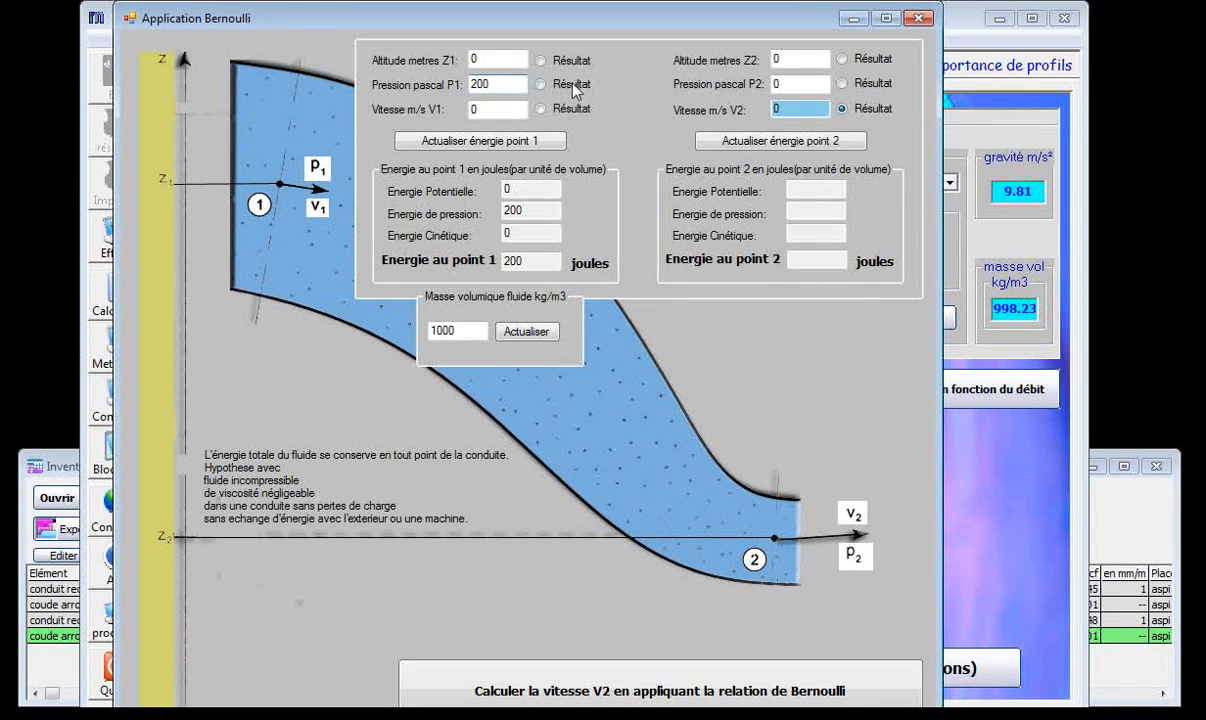
drag(785, 85, 738, 87)
text(10000)
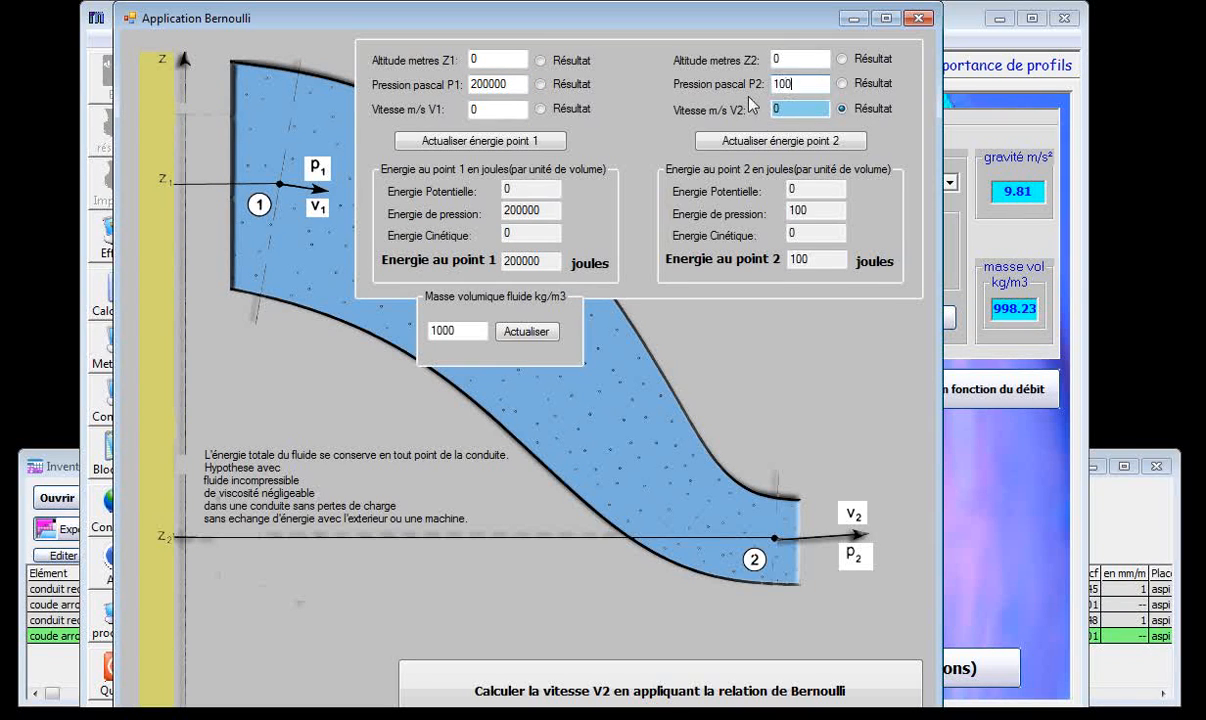
text(0)
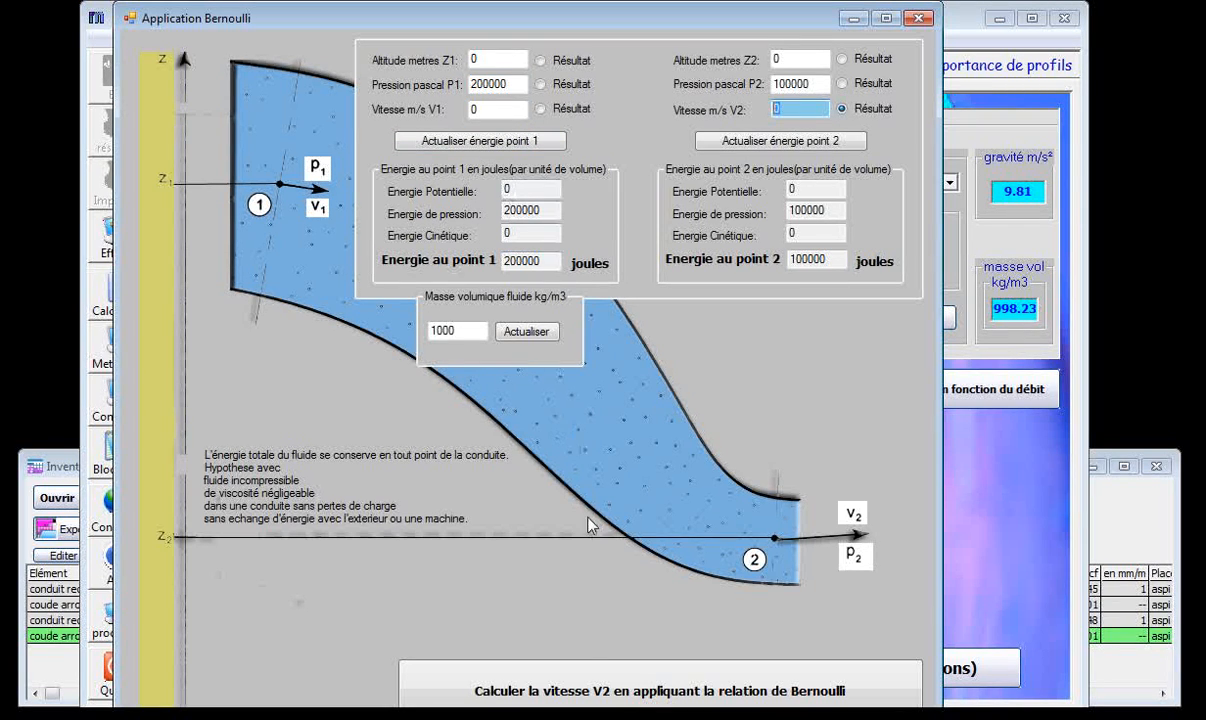
Calculate velocity V2 with the Bernoulli relation, examine the result and the fluid density, and close the application.
click(621, 703)
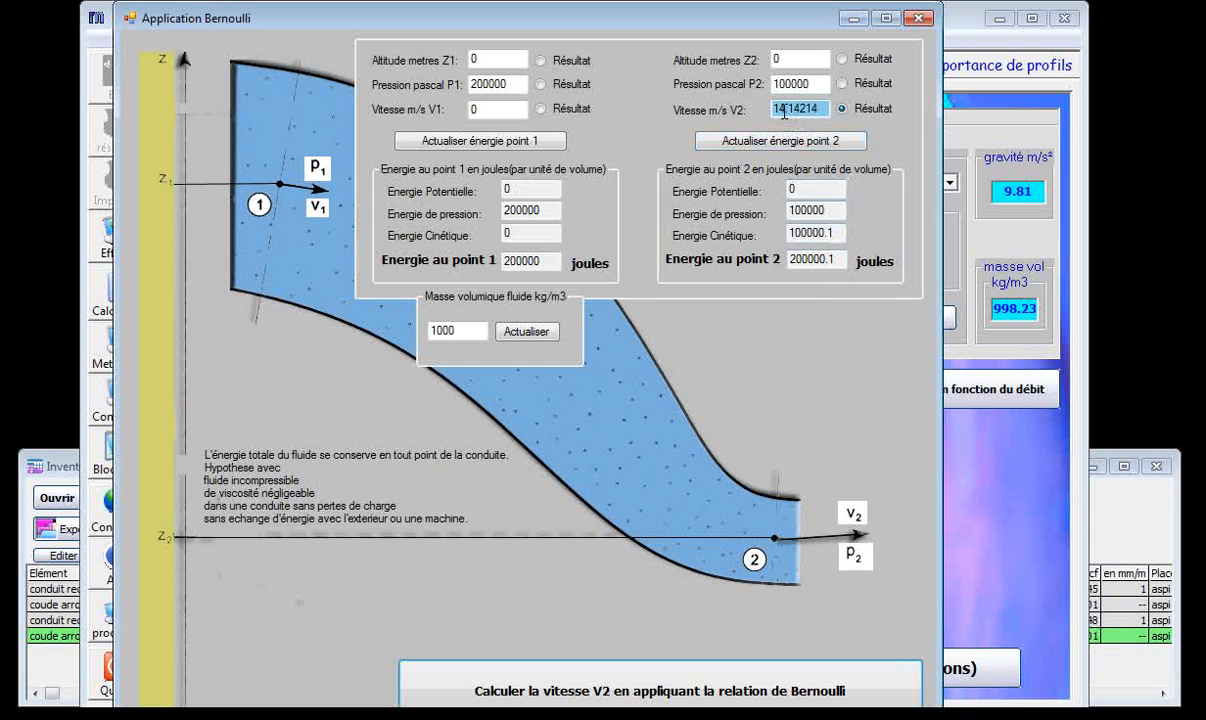
drag(786, 106, 711, 104)
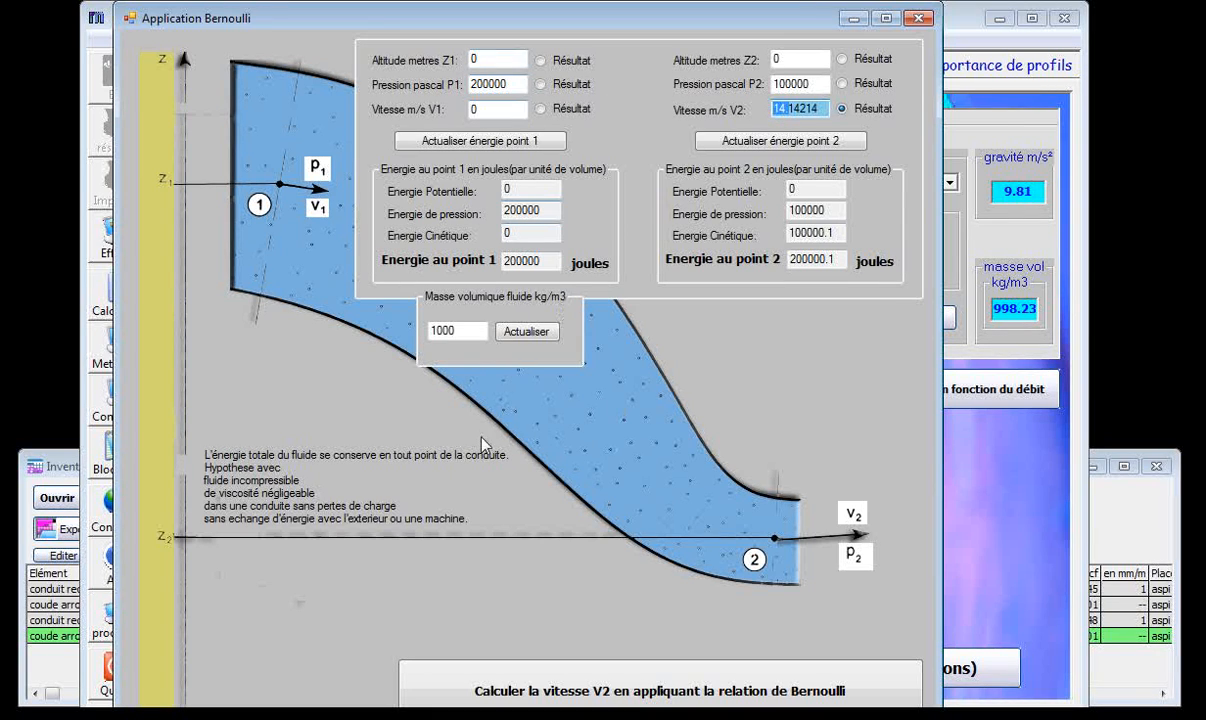
click(469, 330)
double_click(469, 330)
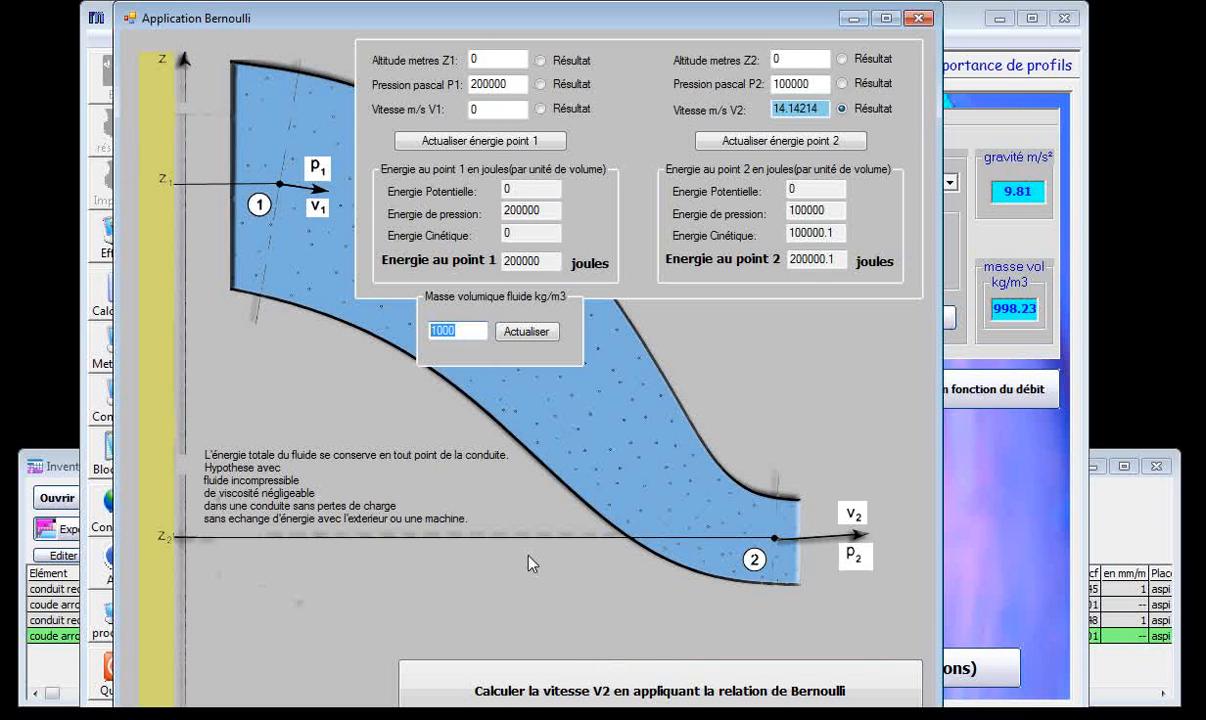
click(918, 17)
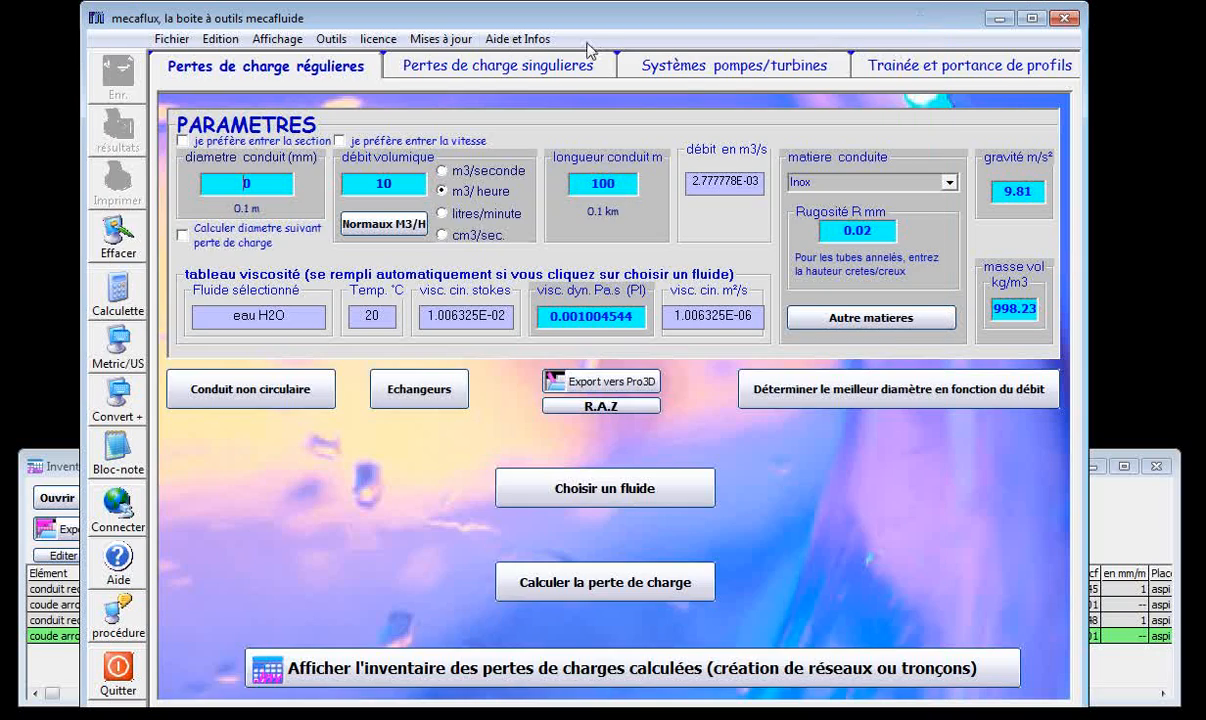
Open the converter from cubic metres to normal m3, look over its gas parameters and conversions, and close it.
click(333, 39)
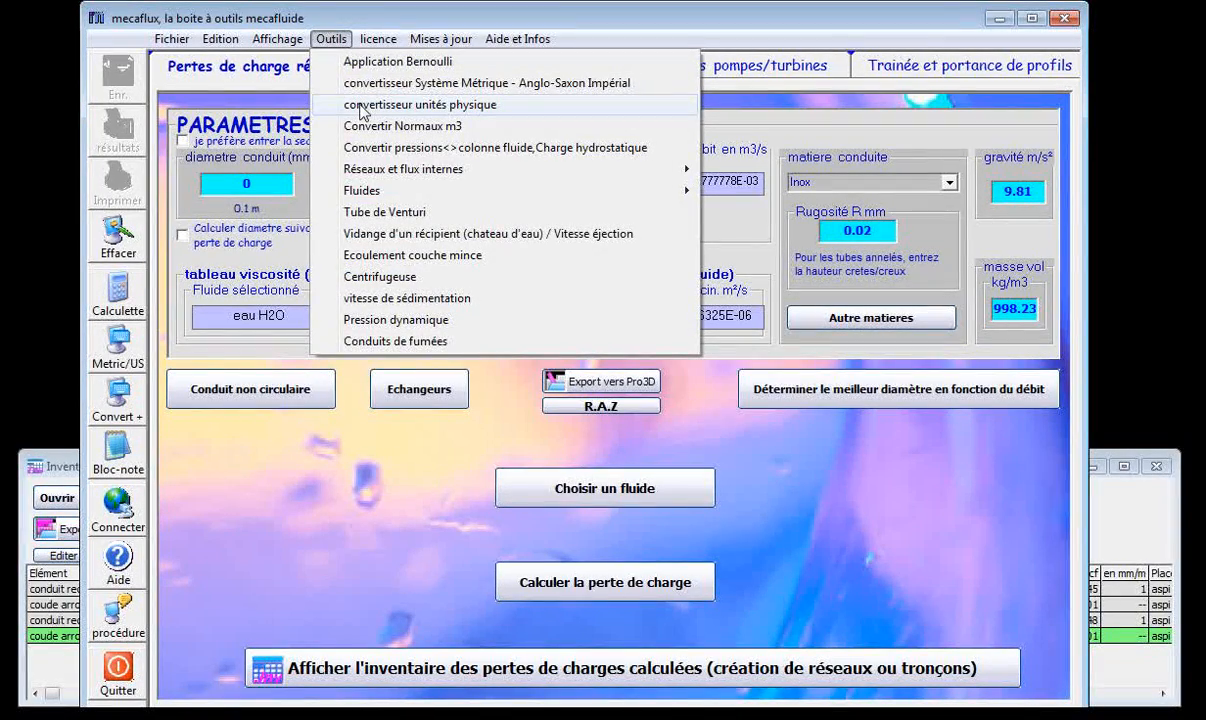
click(418, 127)
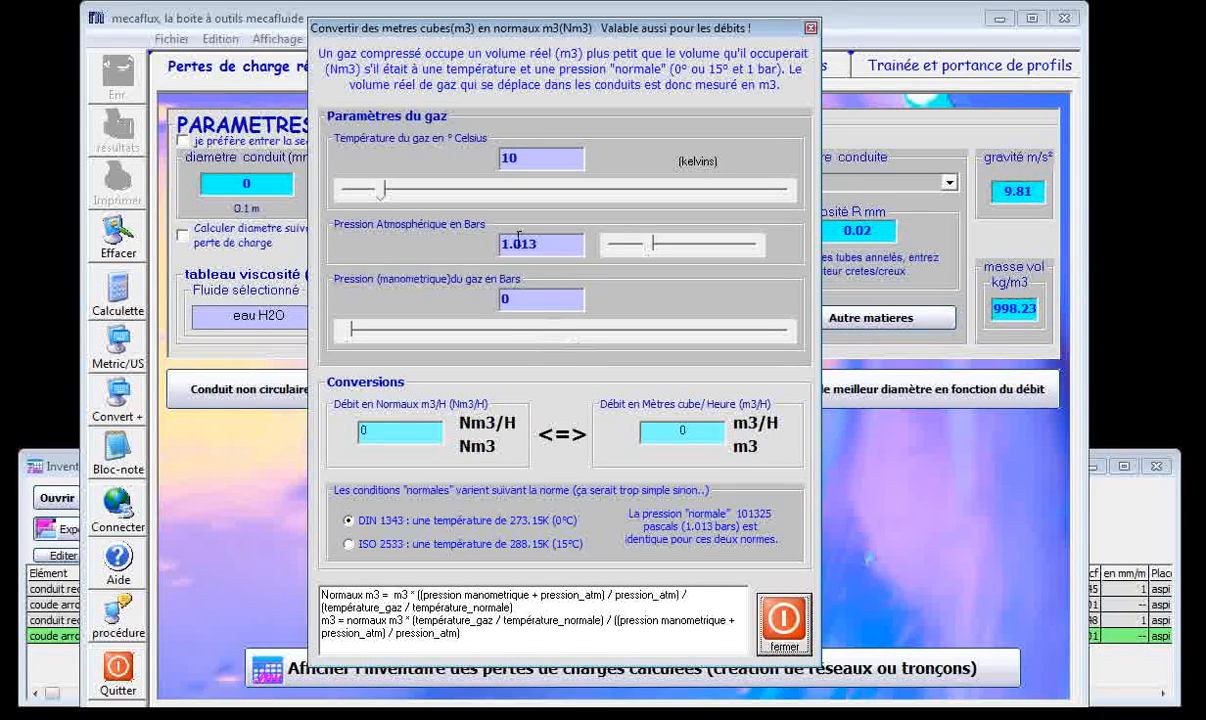
drag(546, 36, 572, 43)
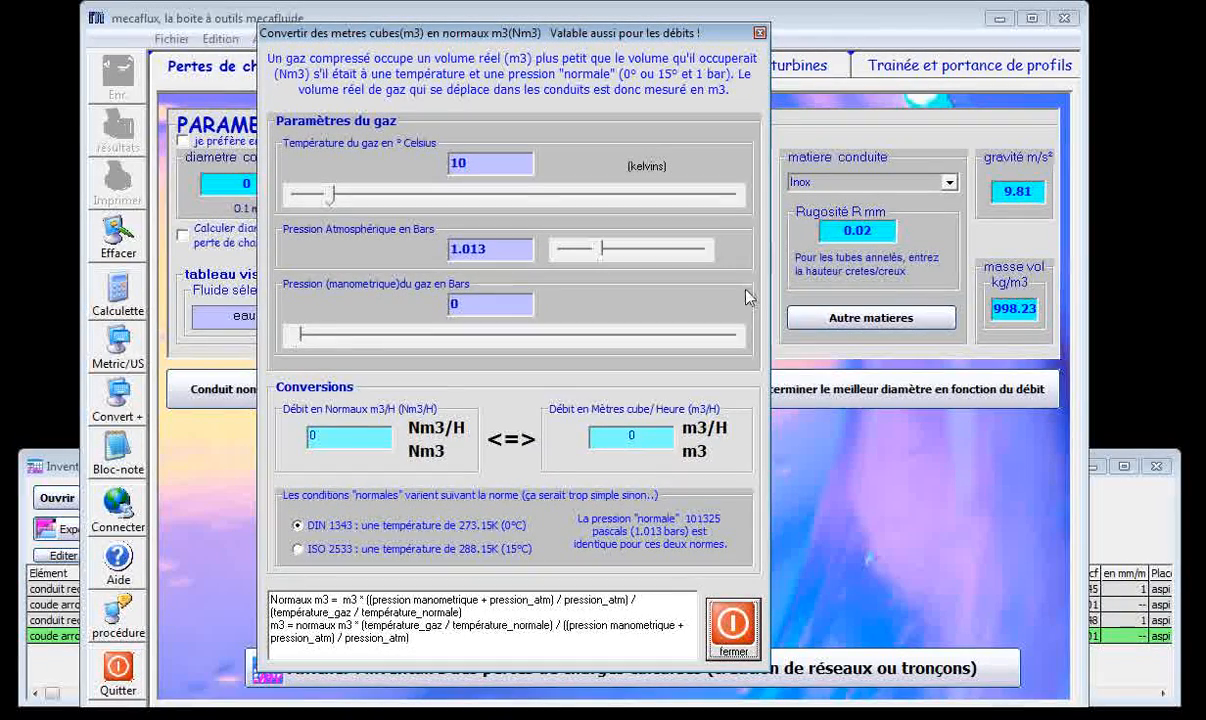
click(760, 34)
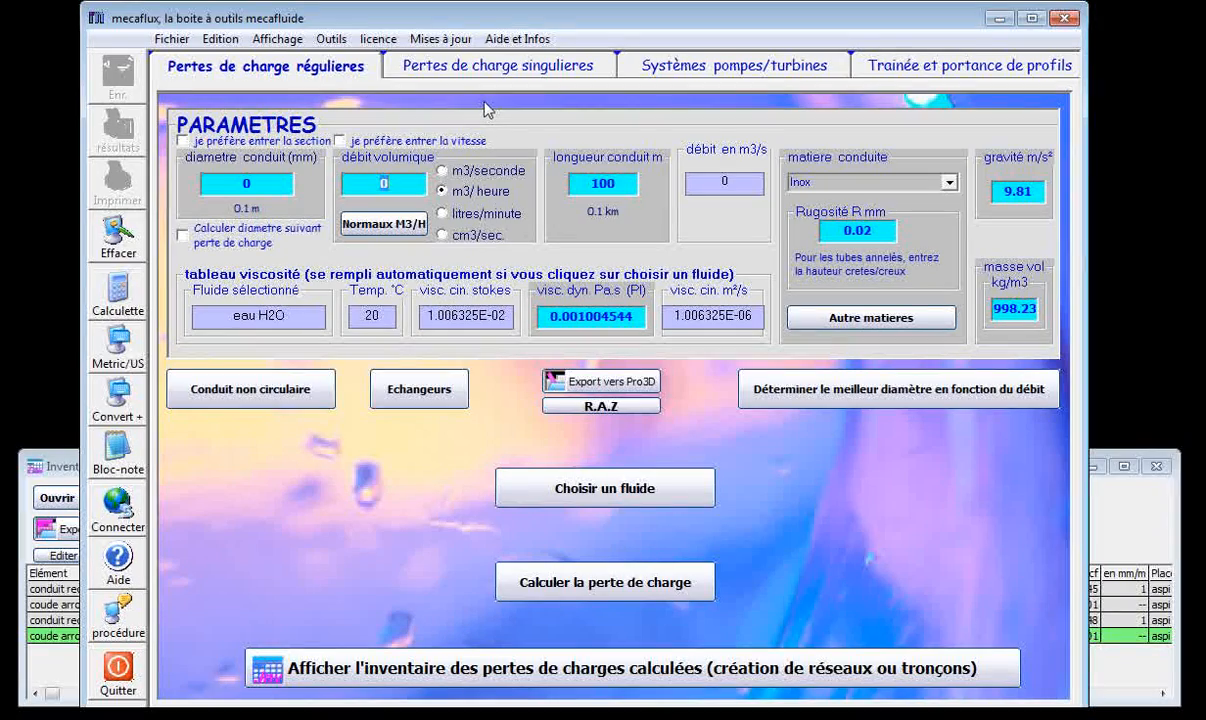
Open the tool for choosing a commercial conduit diameter according to the flow rate.
click(331, 39)
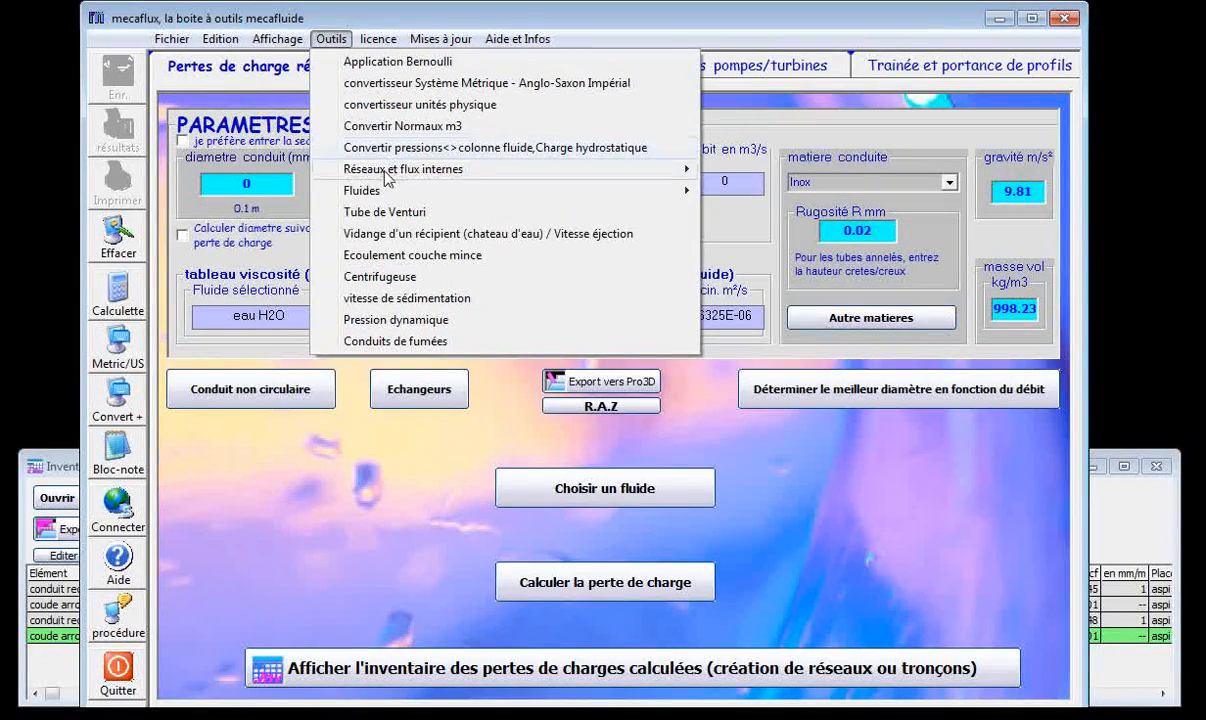
mouse_move(392, 178)
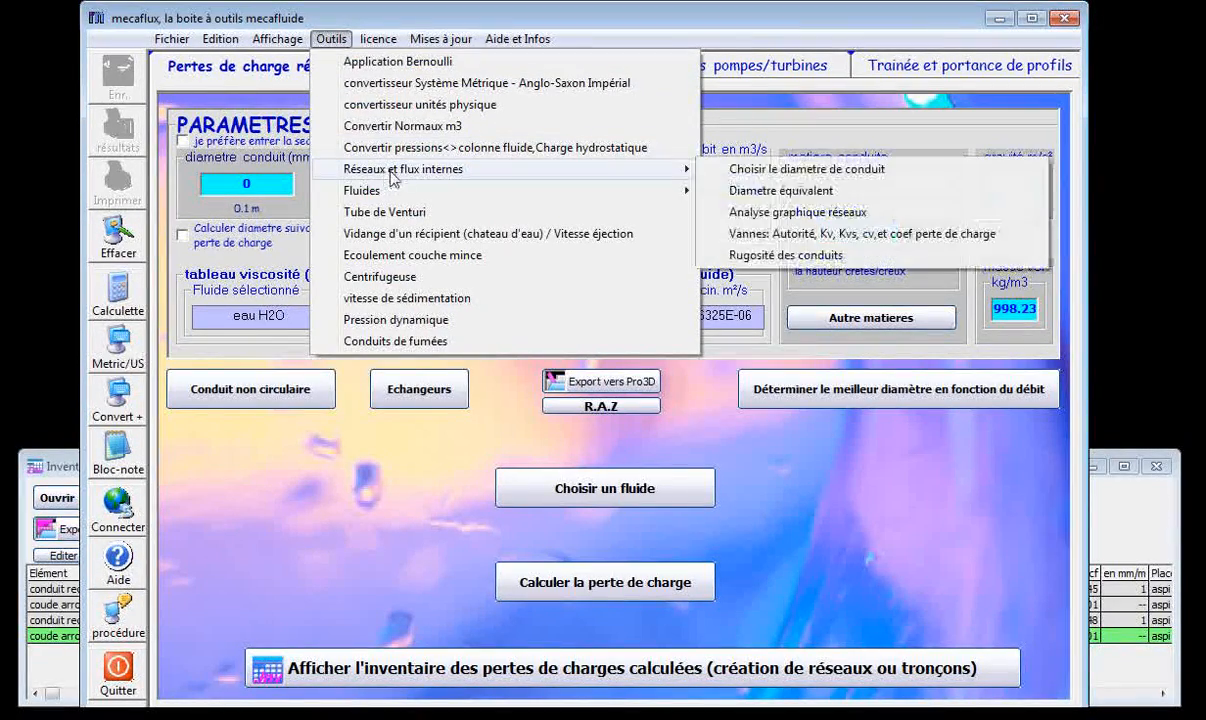
click(795, 178)
drag(518, 253, 443, 29)
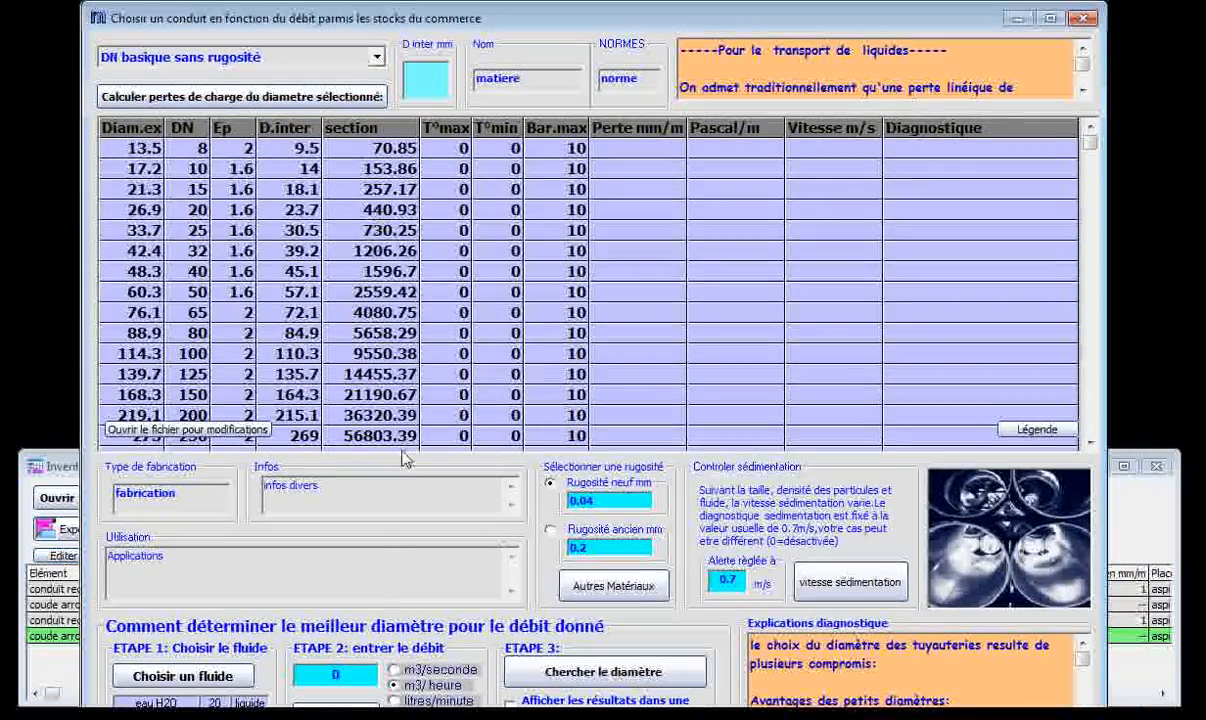
Set the flow rate to 100 m3/heure and choose the pipe range "tube acier sans soudure NF A 49_115".
double_click(346, 673)
text(100)
click(362, 58)
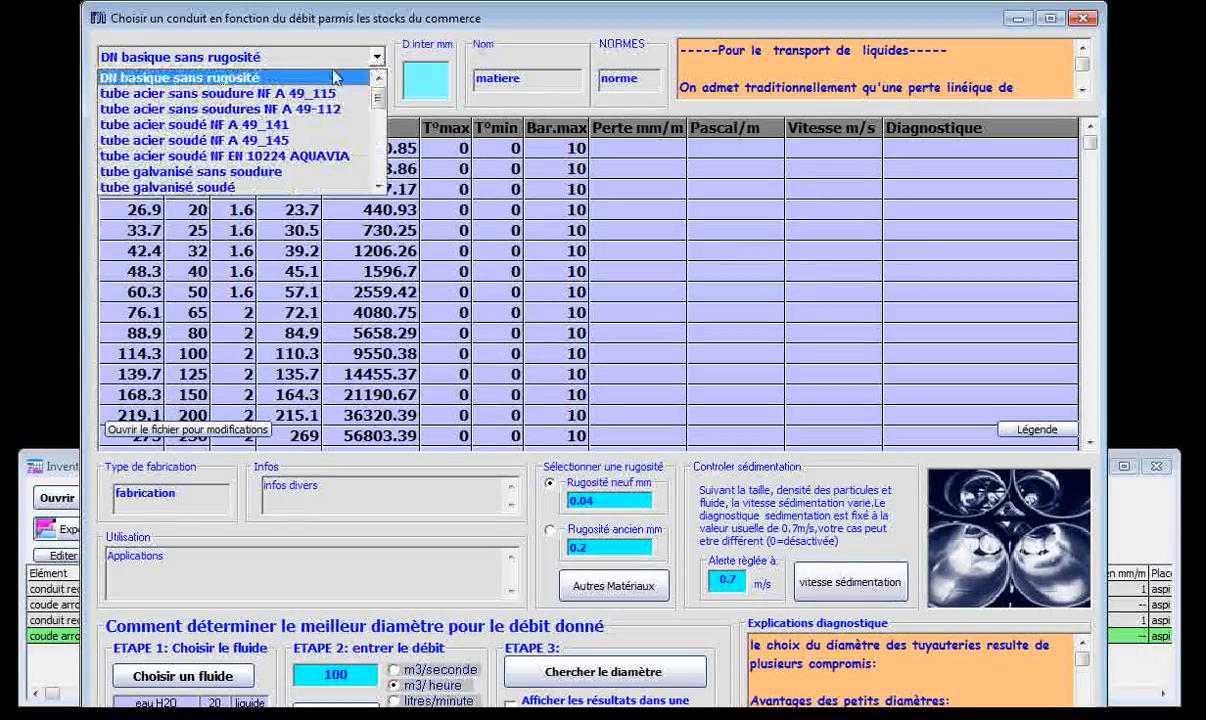
click(185, 93)
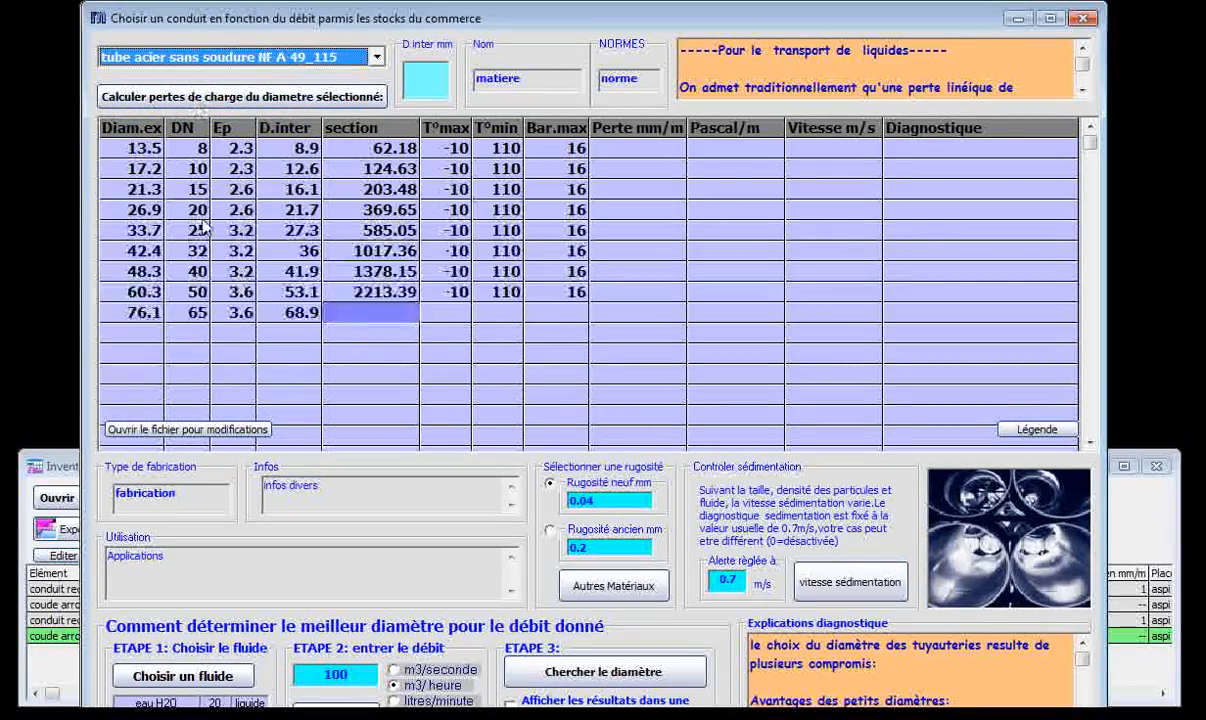
Search for the suitable diameter, select the DN 150 tube and send it to the regular pressure loss calculation.
click(603, 671)
click(716, 604)
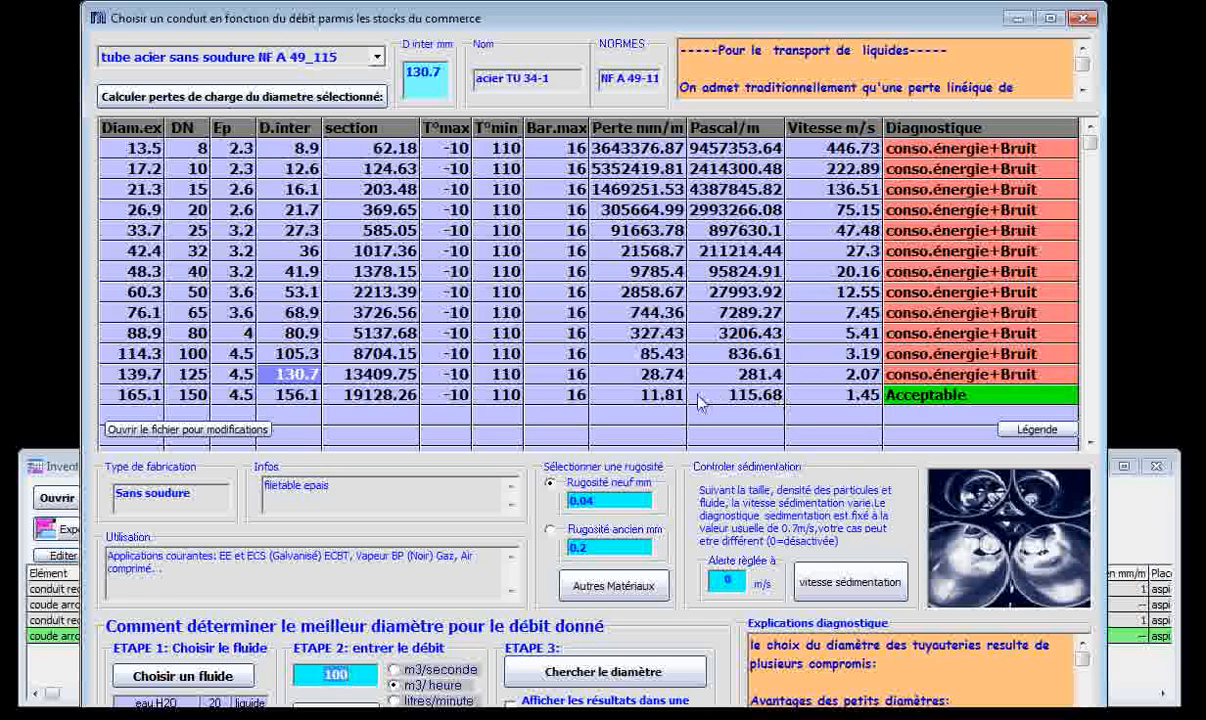
click(660, 393)
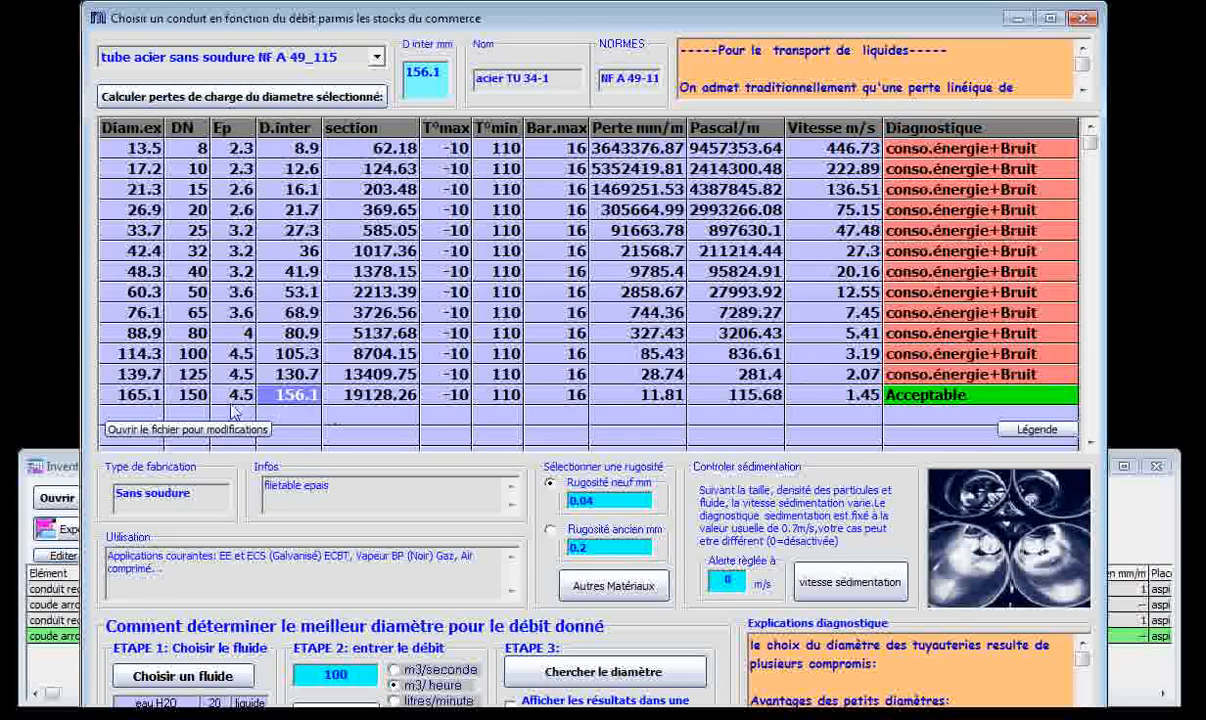
click(238, 98)
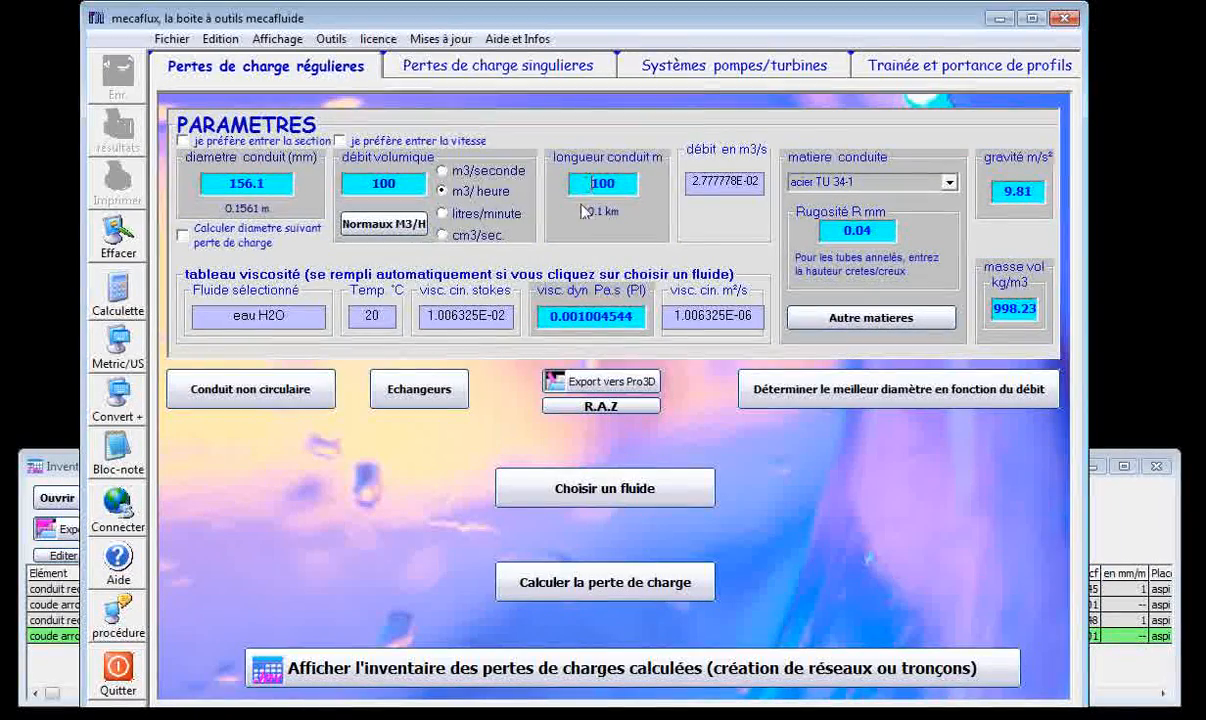
Open the Venturi tube tool, look over its gas list, velocity, flow and depression fields, and close it.
click(331, 39)
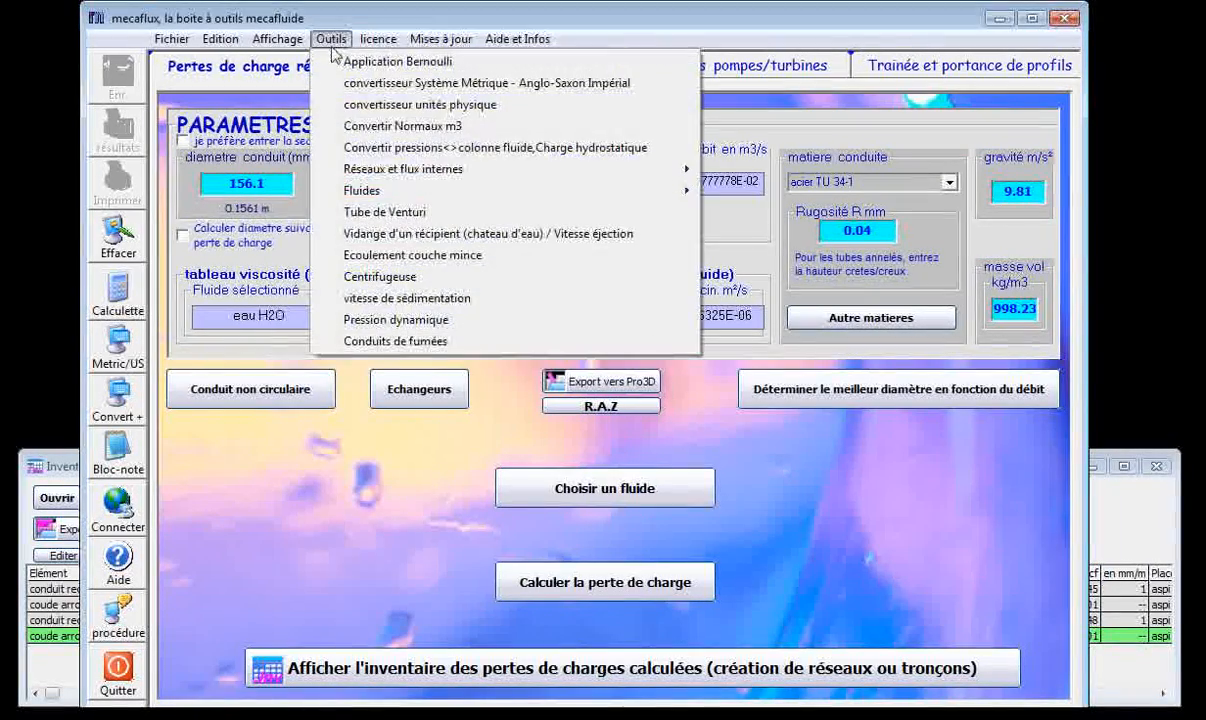
click(387, 213)
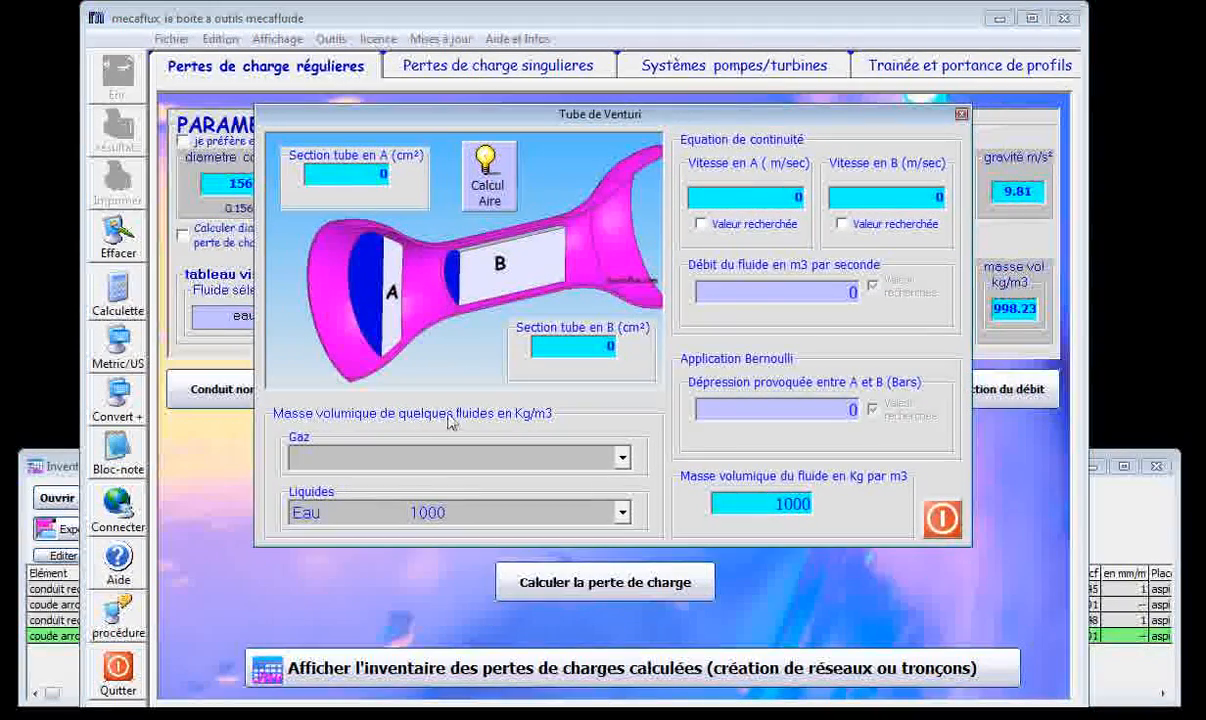
click(500, 457)
click(515, 472)
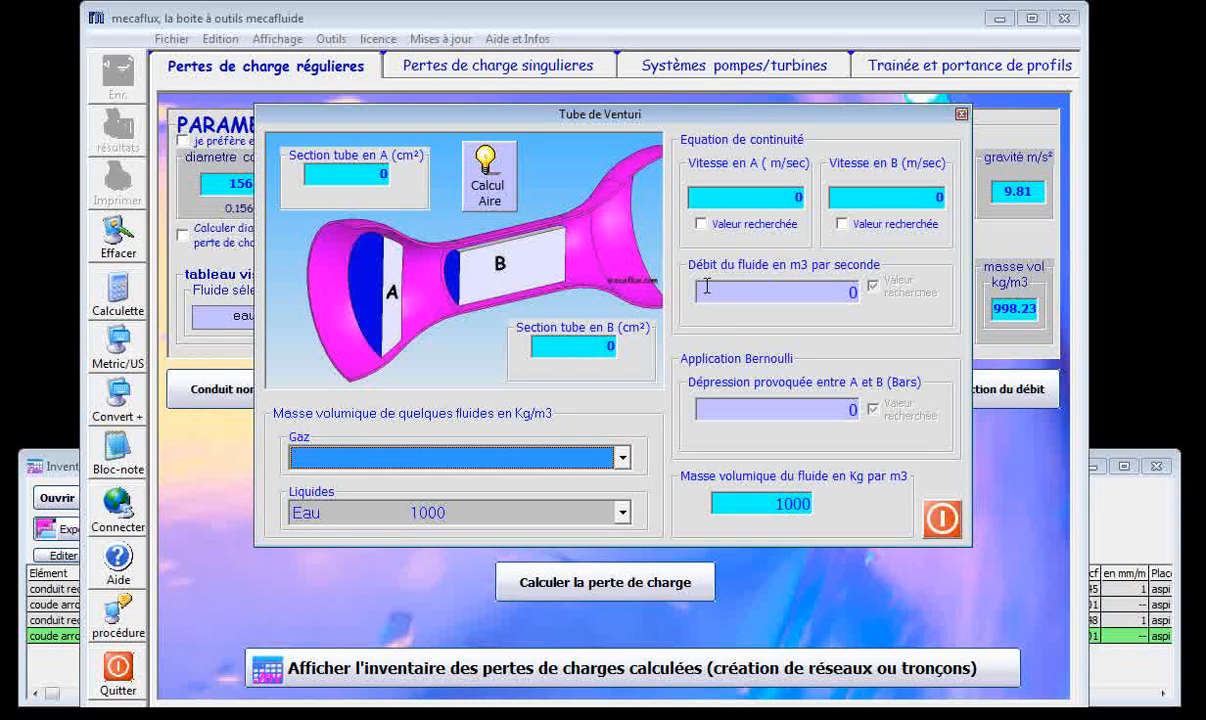
click(732, 406)
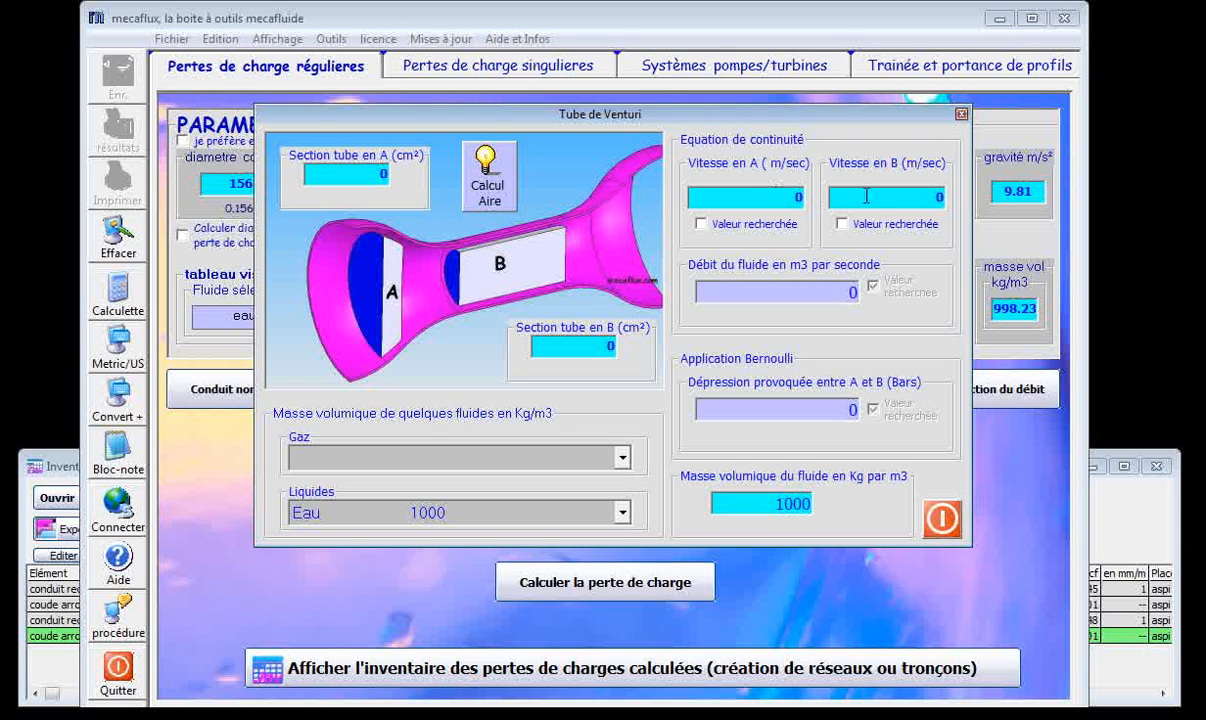
drag(645, 121, 590, 137)
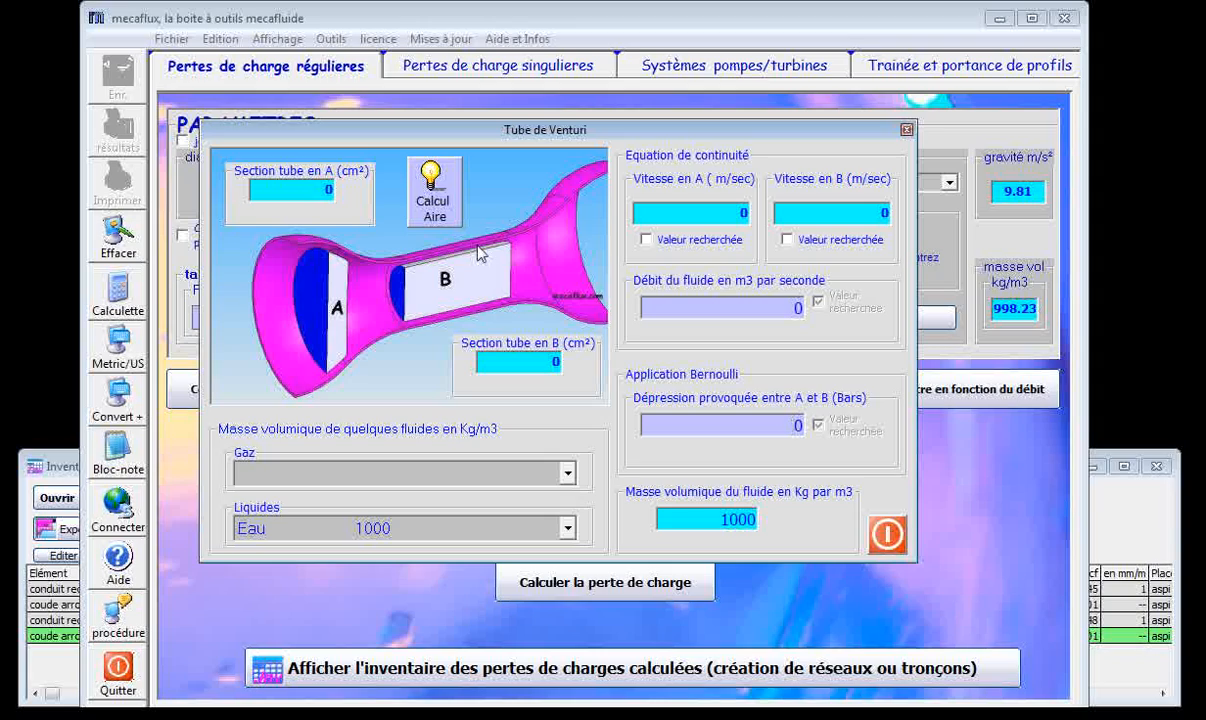
click(906, 129)
Open the tool for draining a container and enable the Débit and Temps de vidange options.
click(328, 40)
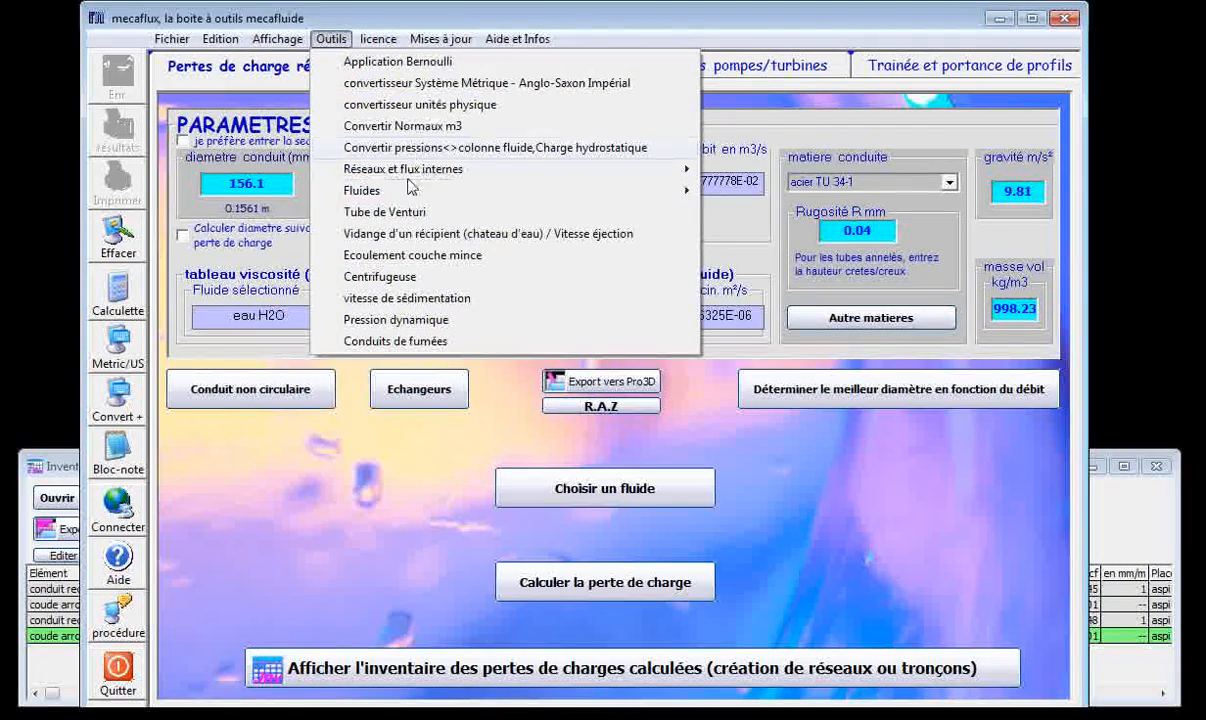
click(394, 236)
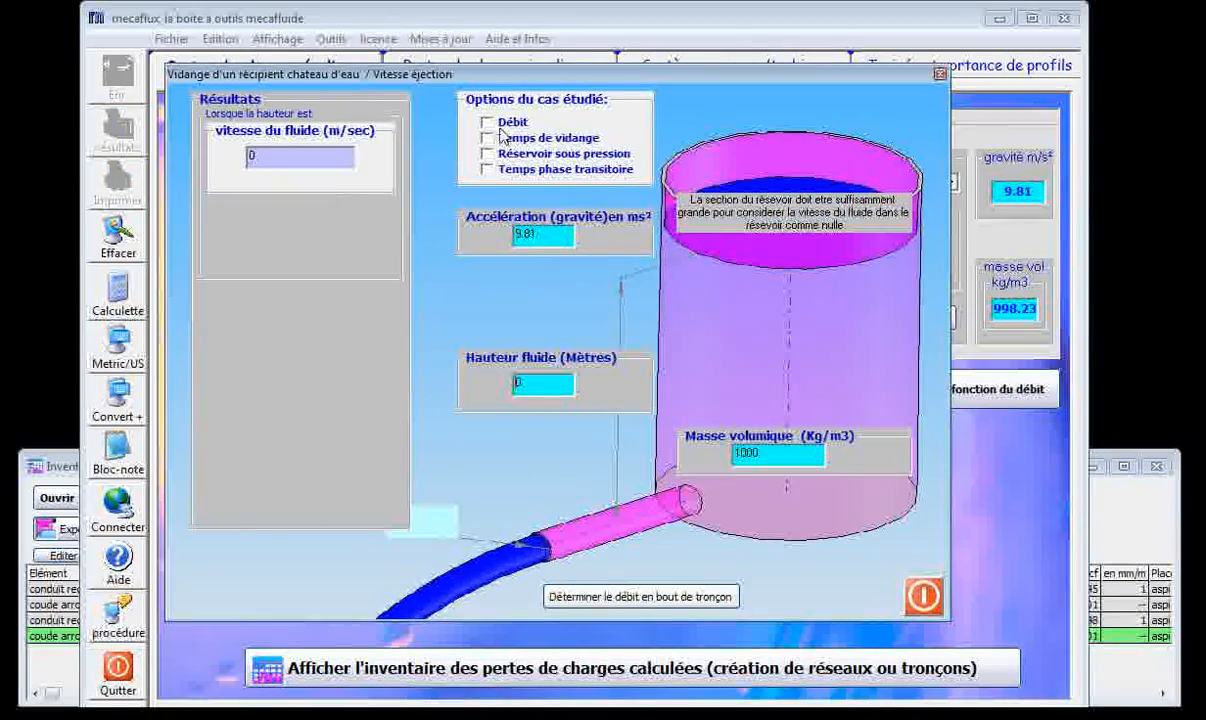
click(488, 124)
click(488, 138)
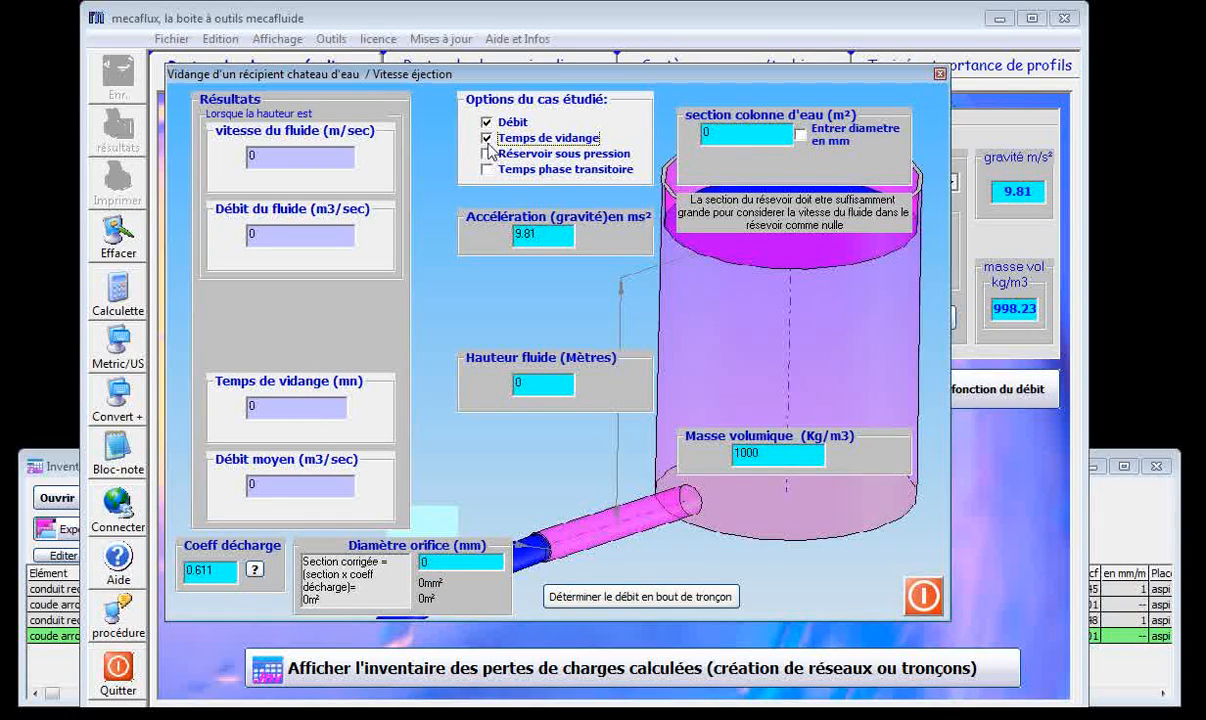
Enable the Réservoir sous pression option, look over the pressurised tank fields, and close the draining tool.
click(488, 155)
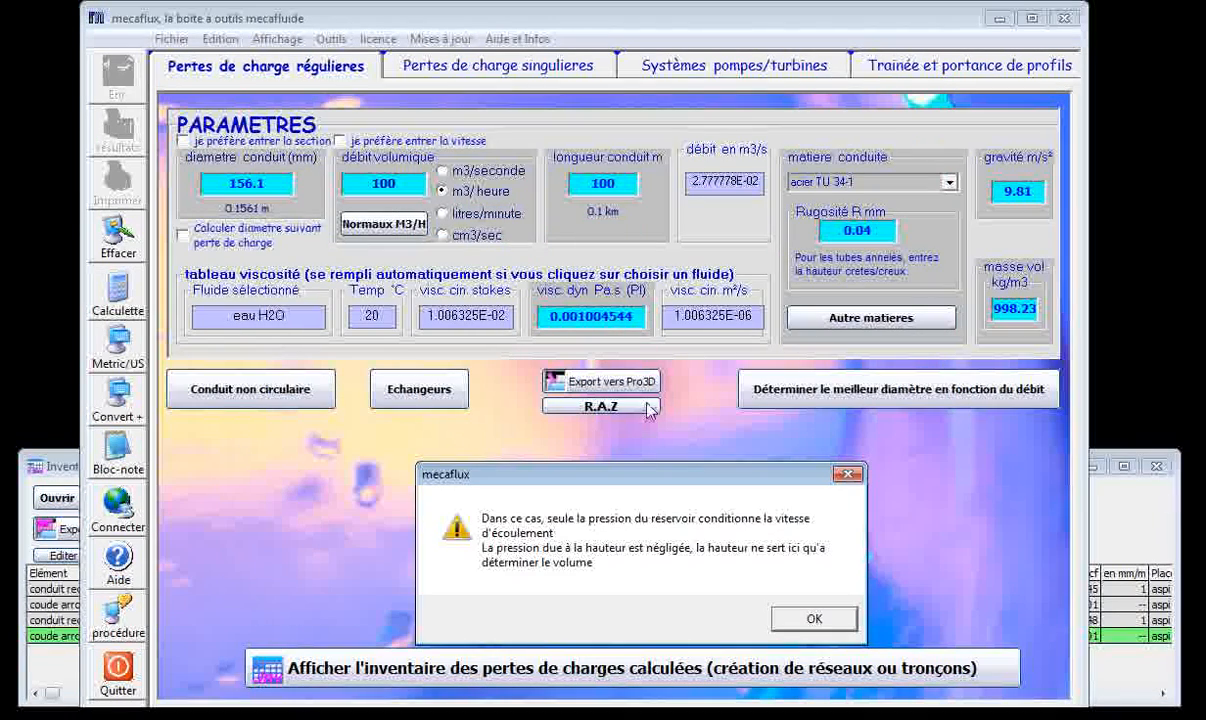
key(Return)
click(760, 606)
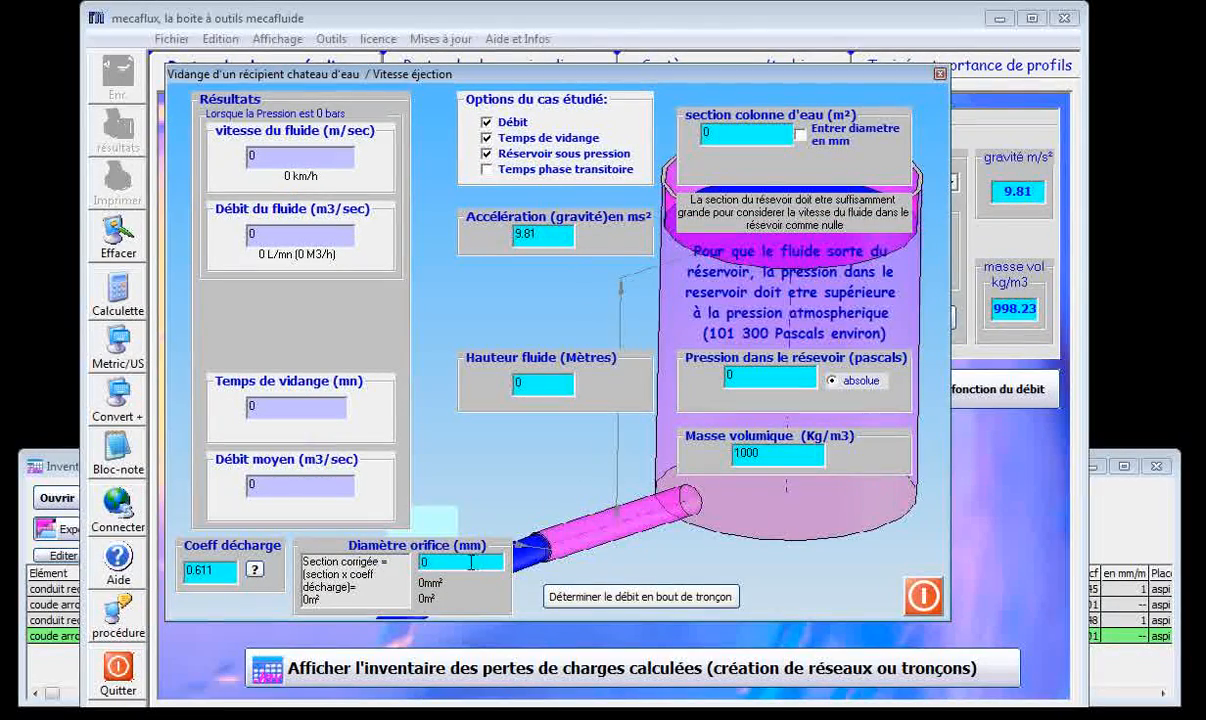
drag(688, 76, 709, 83)
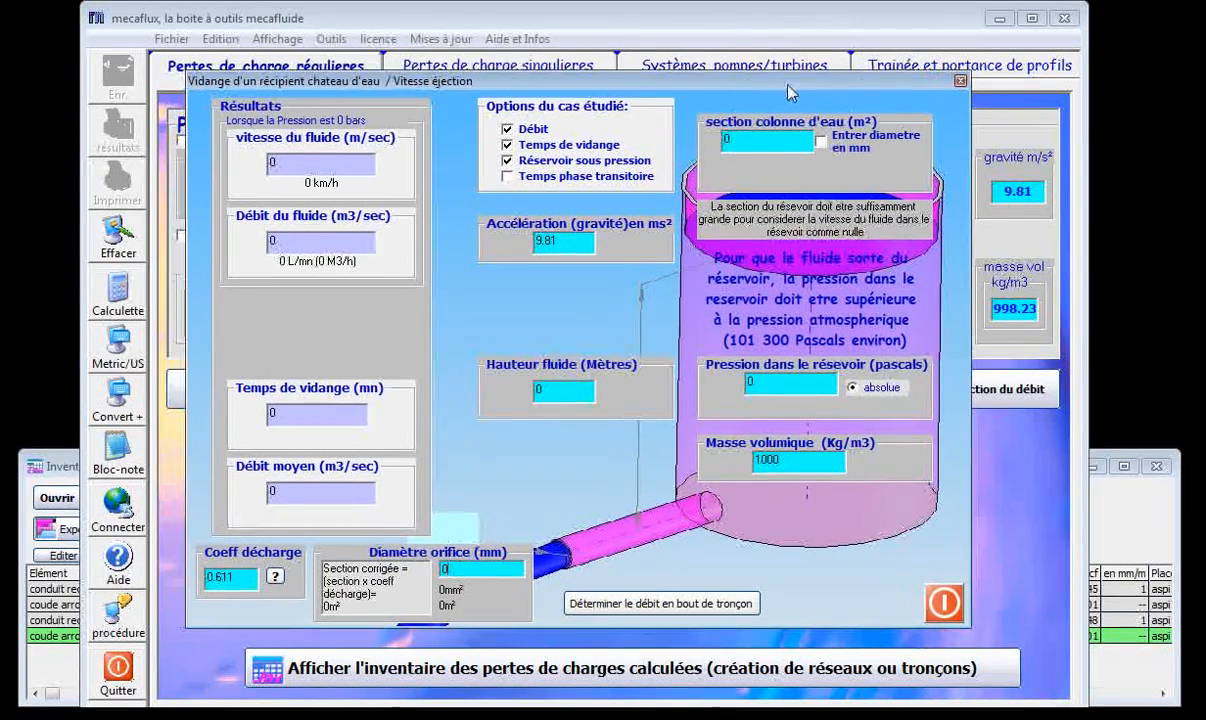
click(961, 83)
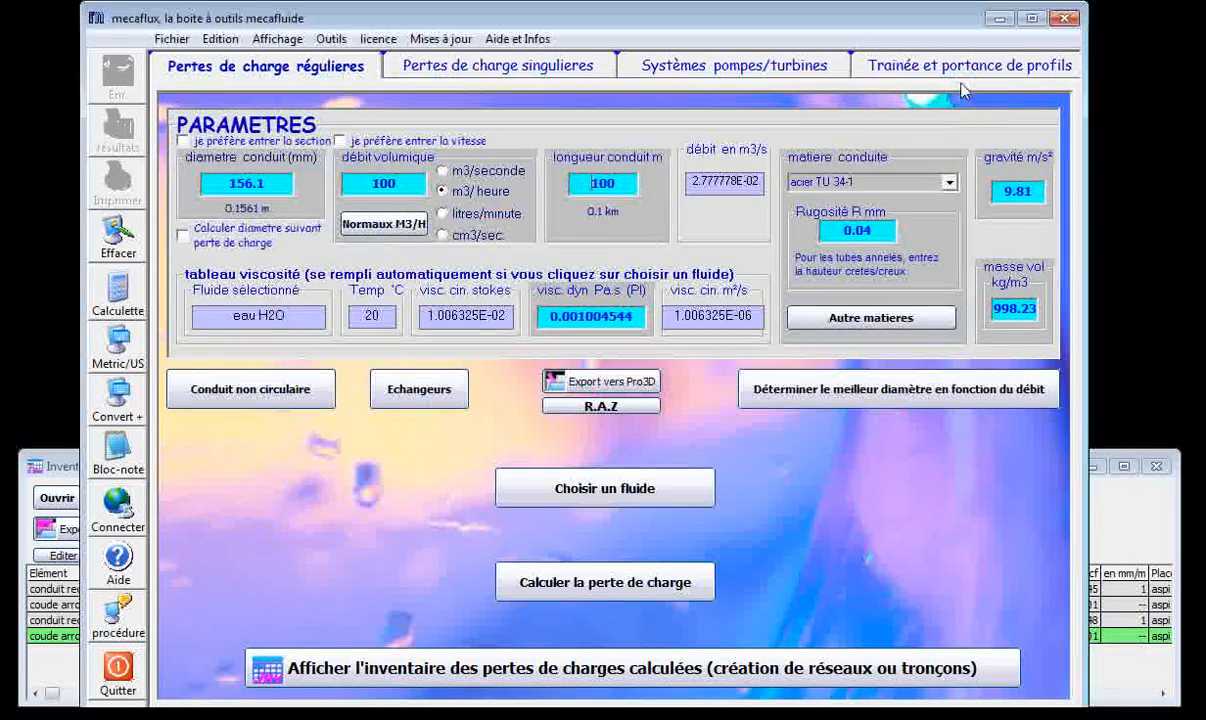
Open the flue duct tool, examine the estimated diameter, the known excess air option and the optional parameters, and close it.
click(331, 40)
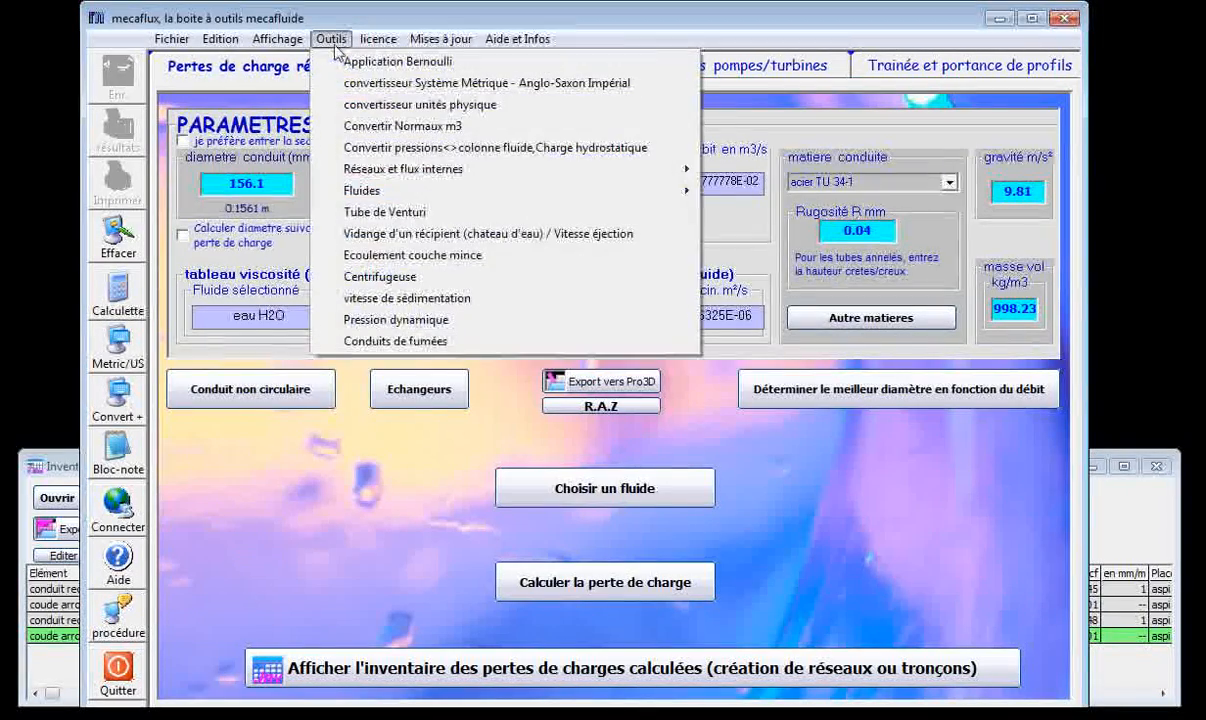
click(420, 341)
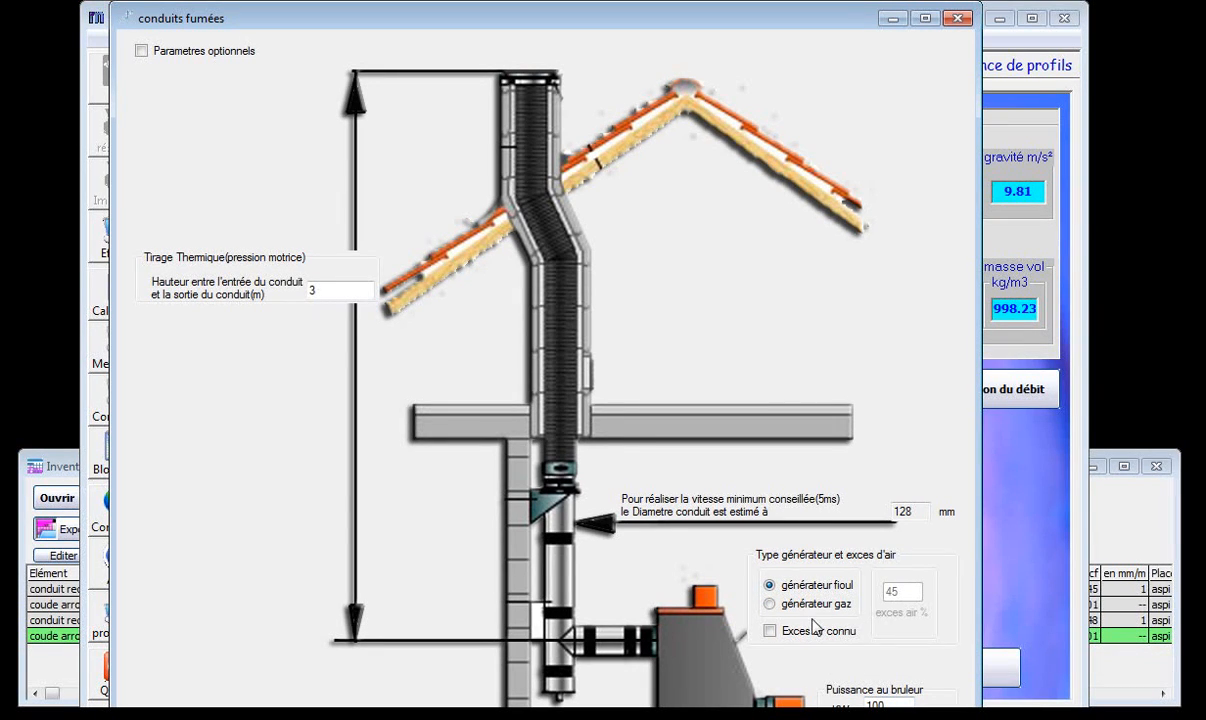
drag(914, 511, 901, 511)
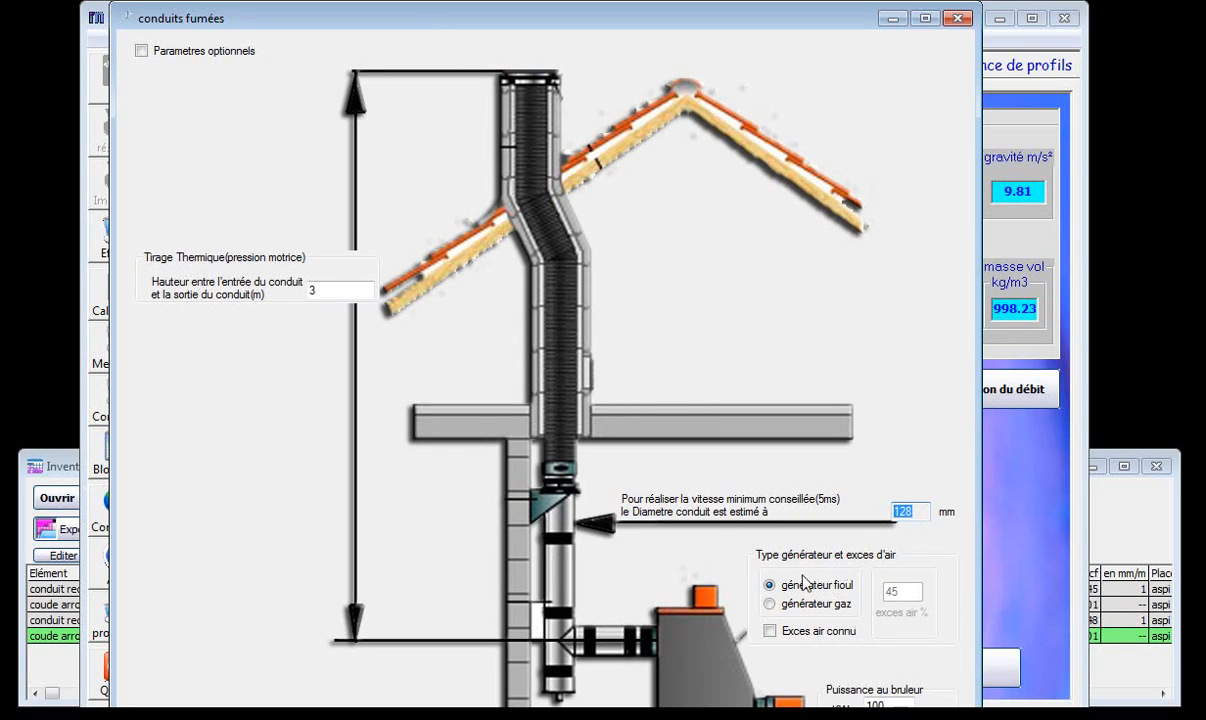
click(770, 631)
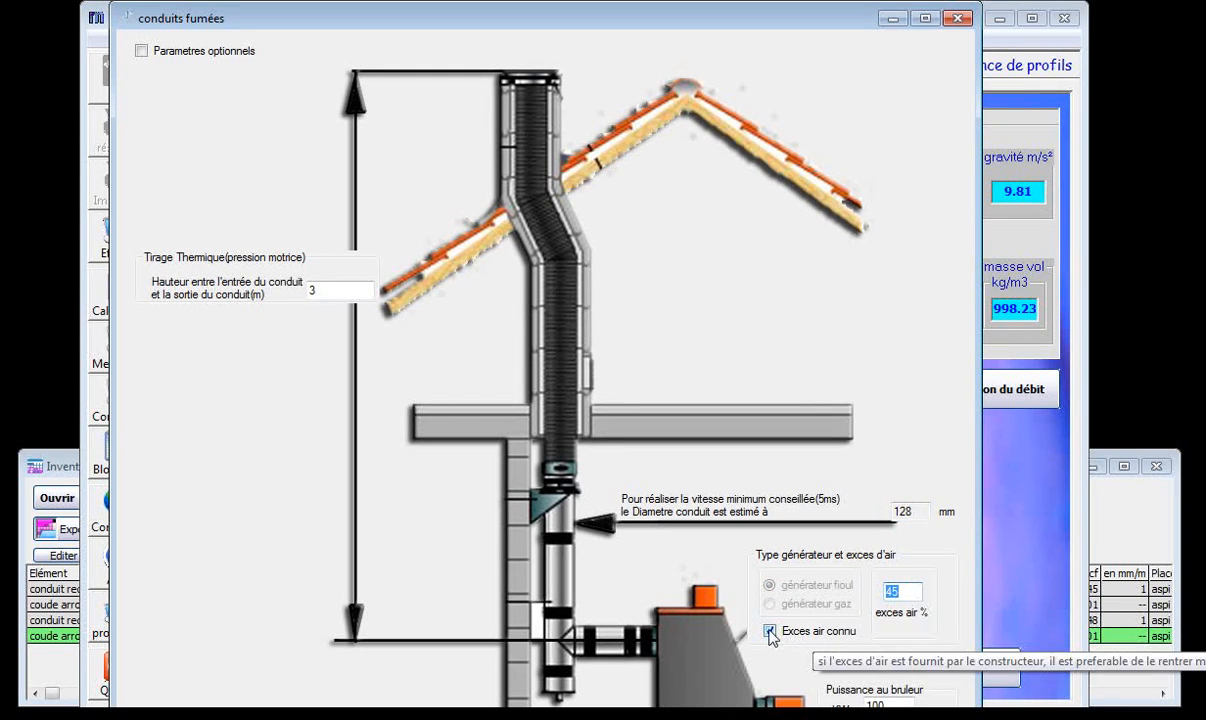
click(771, 632)
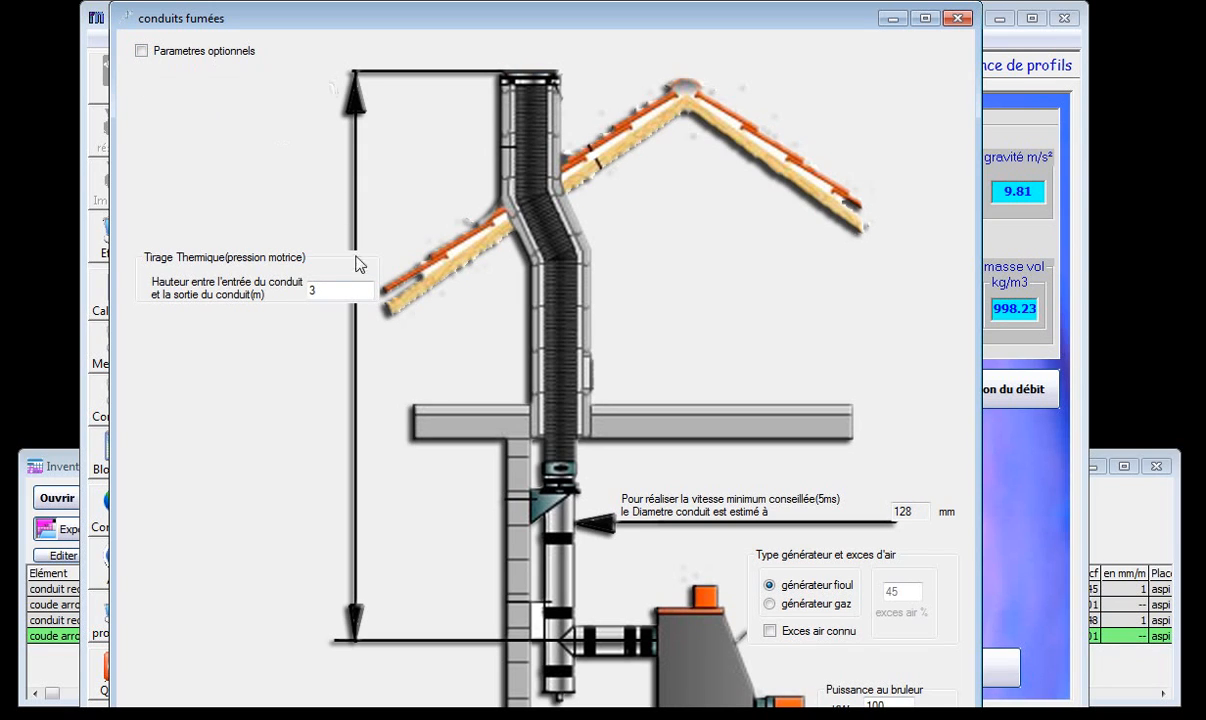
click(143, 52)
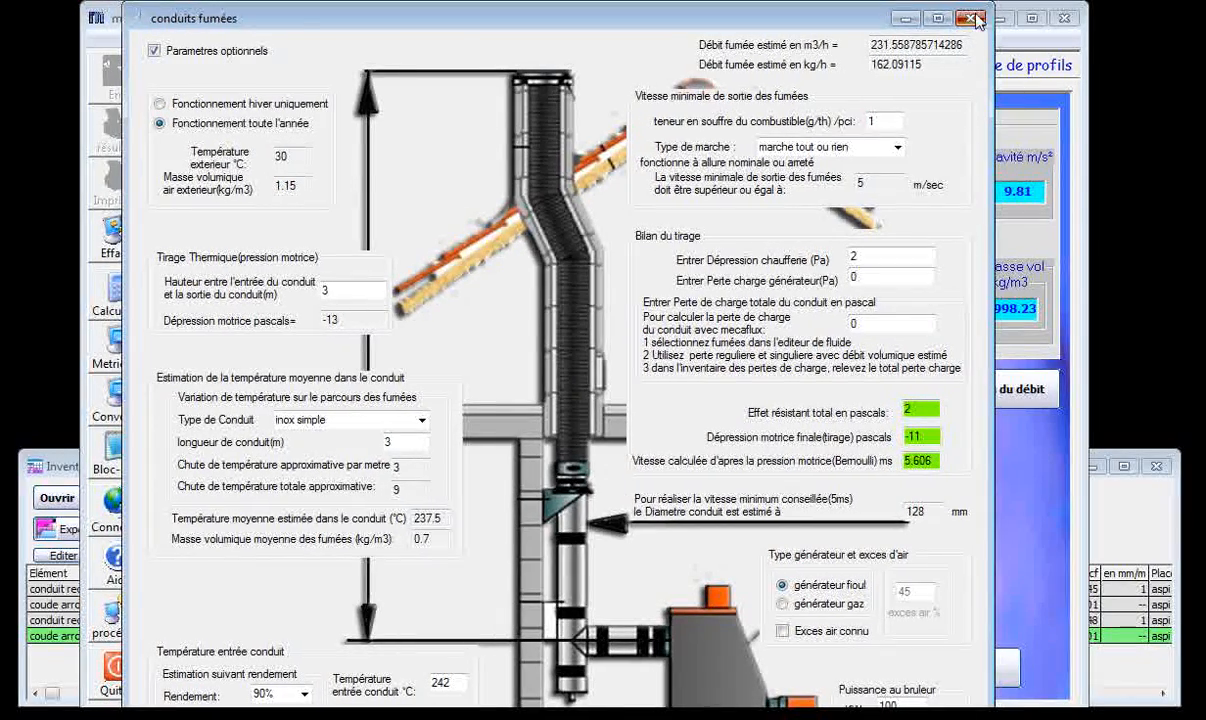
click(971, 19)
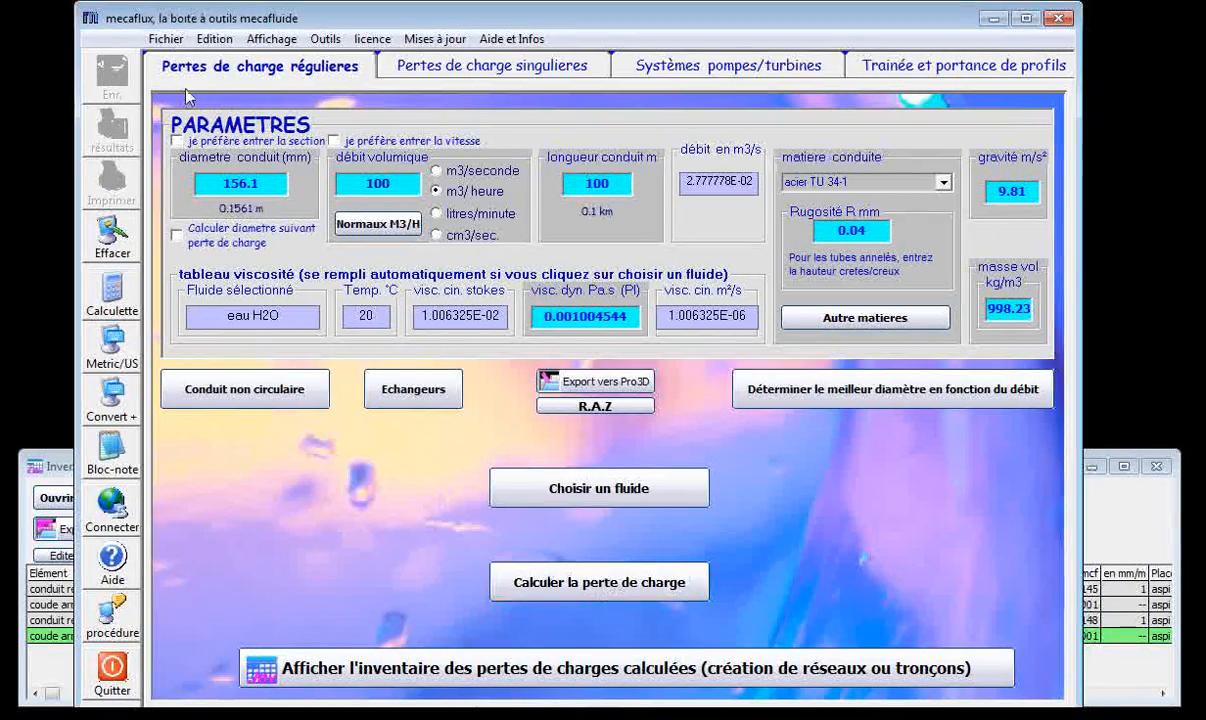
From the pressure loss inventory, run the graphical analysis for flow rates from 0 to 100 m3/h with 10 tested flows.
click(64, 466)
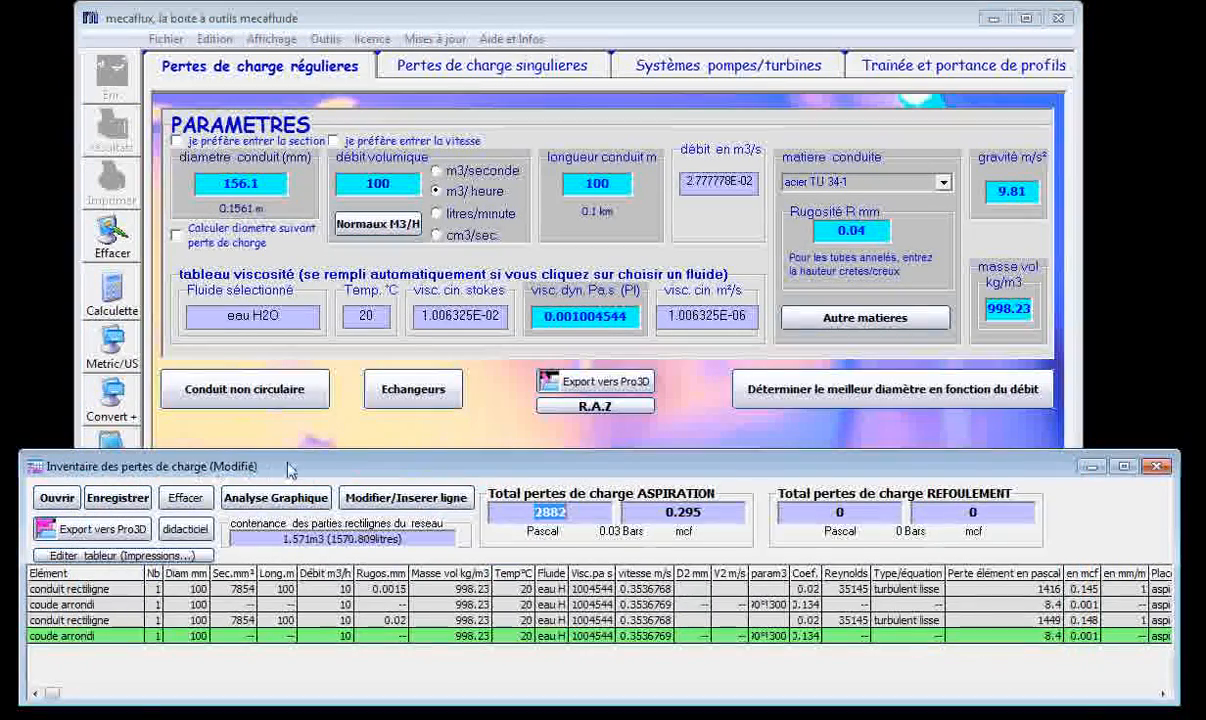
drag(284, 467, 284, 455)
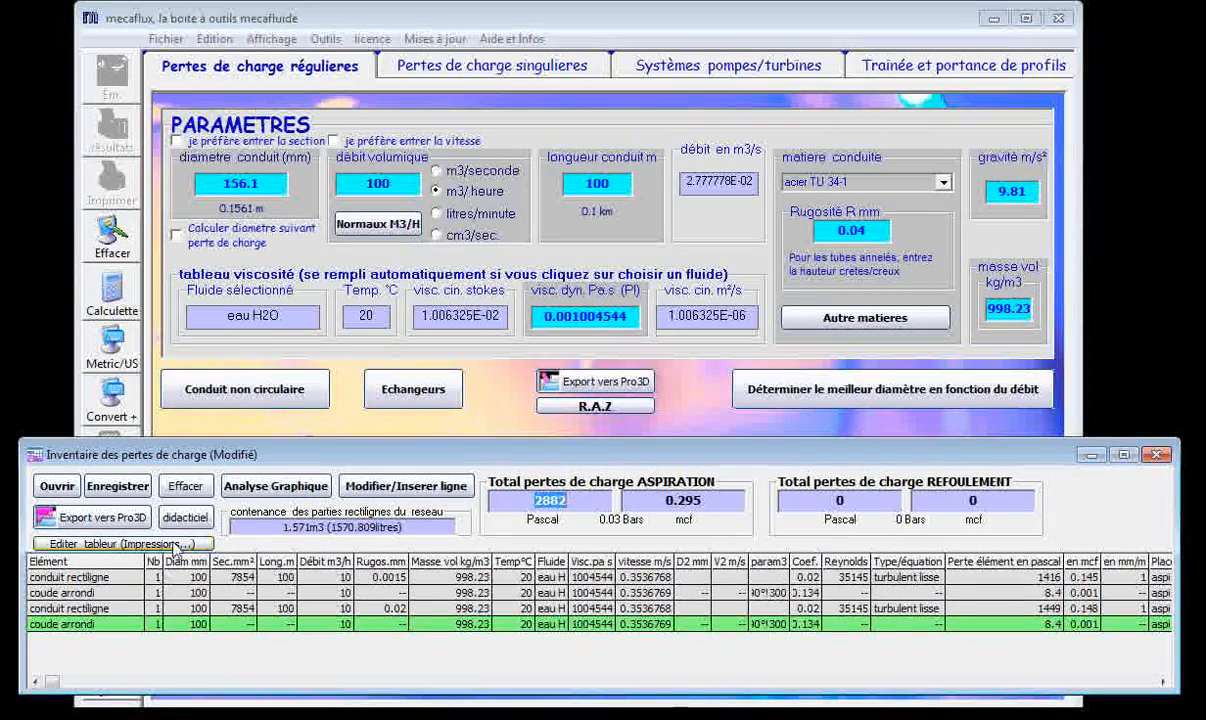
click(313, 495)
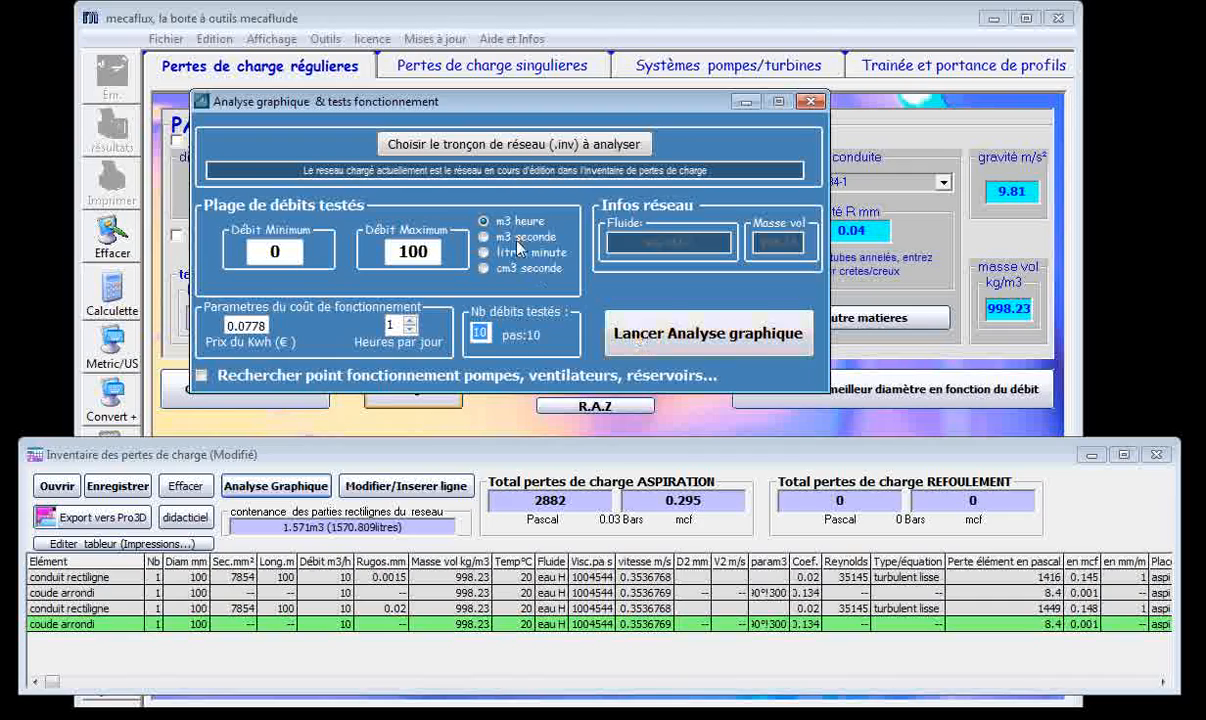
click(686, 350)
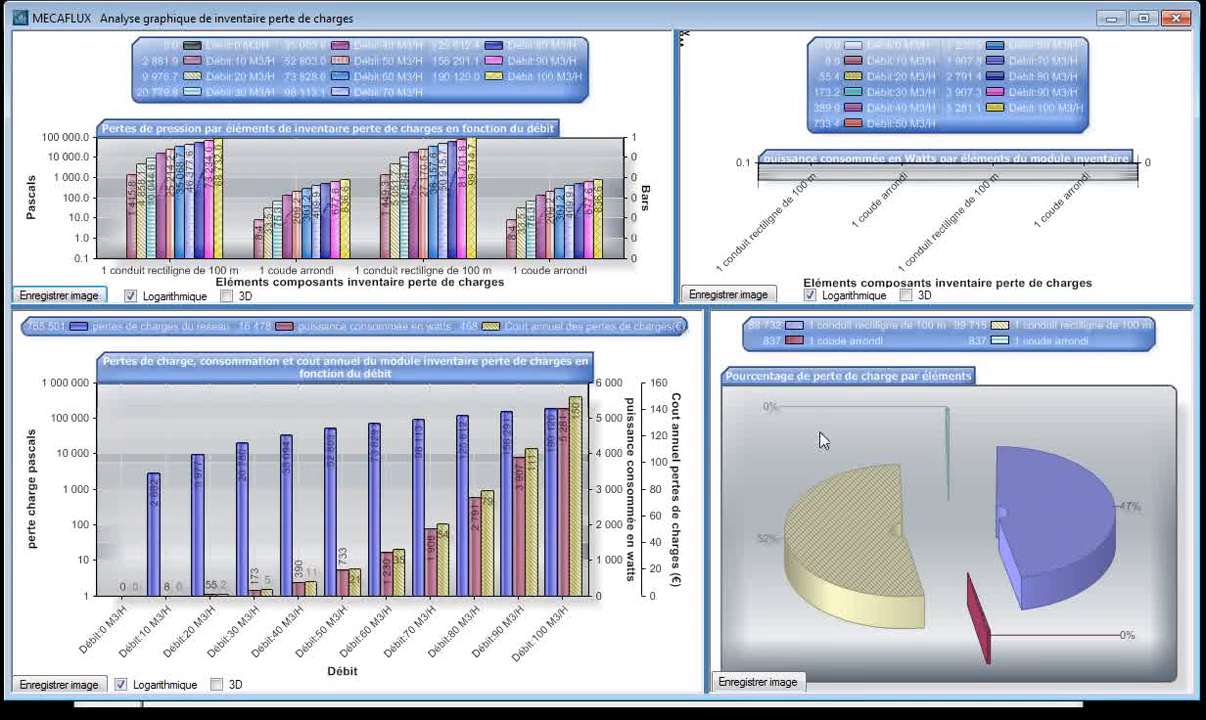
Examine the charts of pressure loss, power and annual cost by flow rate, and minimise the charts window.
mouse_move(1062, 515)
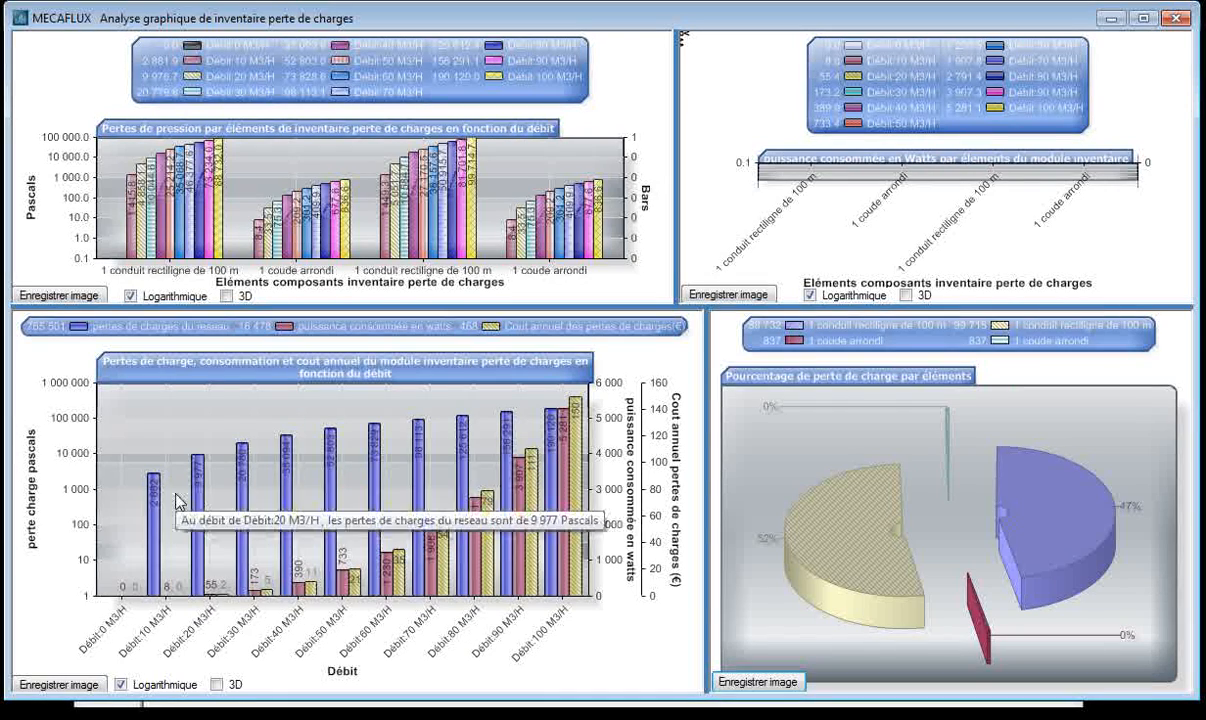
mouse_move(155, 537)
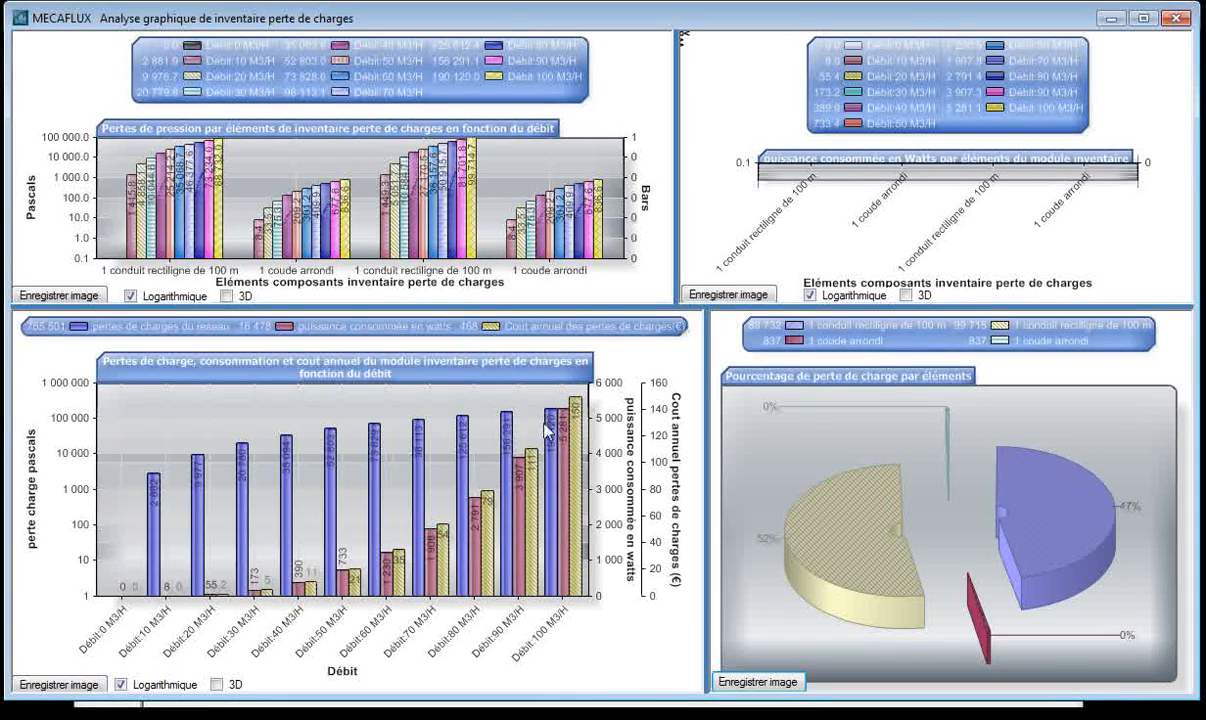
mouse_move(482, 579)
mouse_move(492, 552)
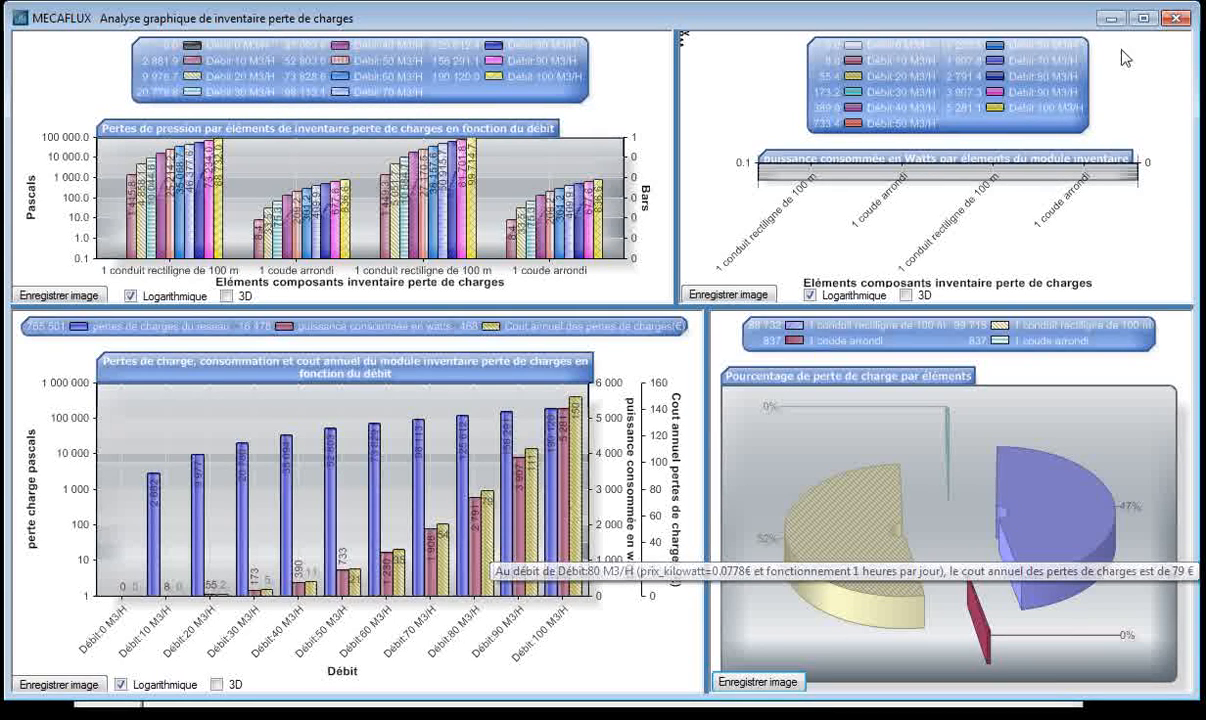
click(1112, 17)
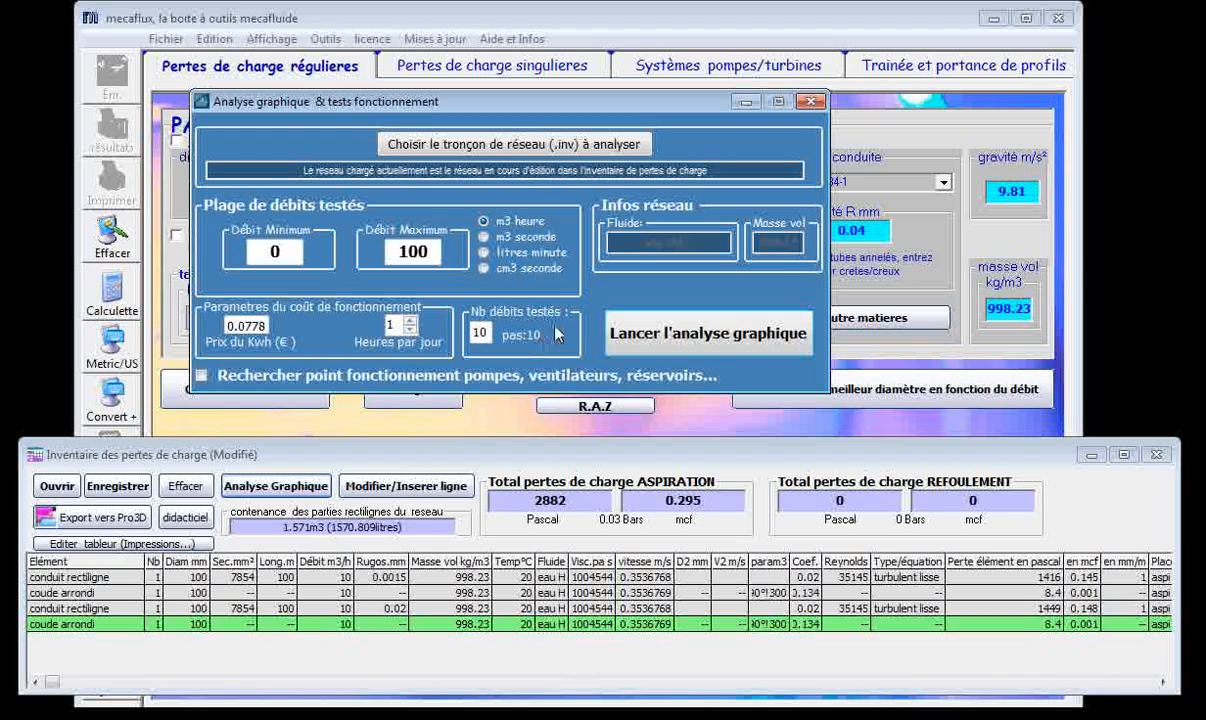
Enable the operating point search for pumps, fans and tanks, and choose Réservoirs de liquide as the pressure and flow source.
drag(694, 103, 595, 37)
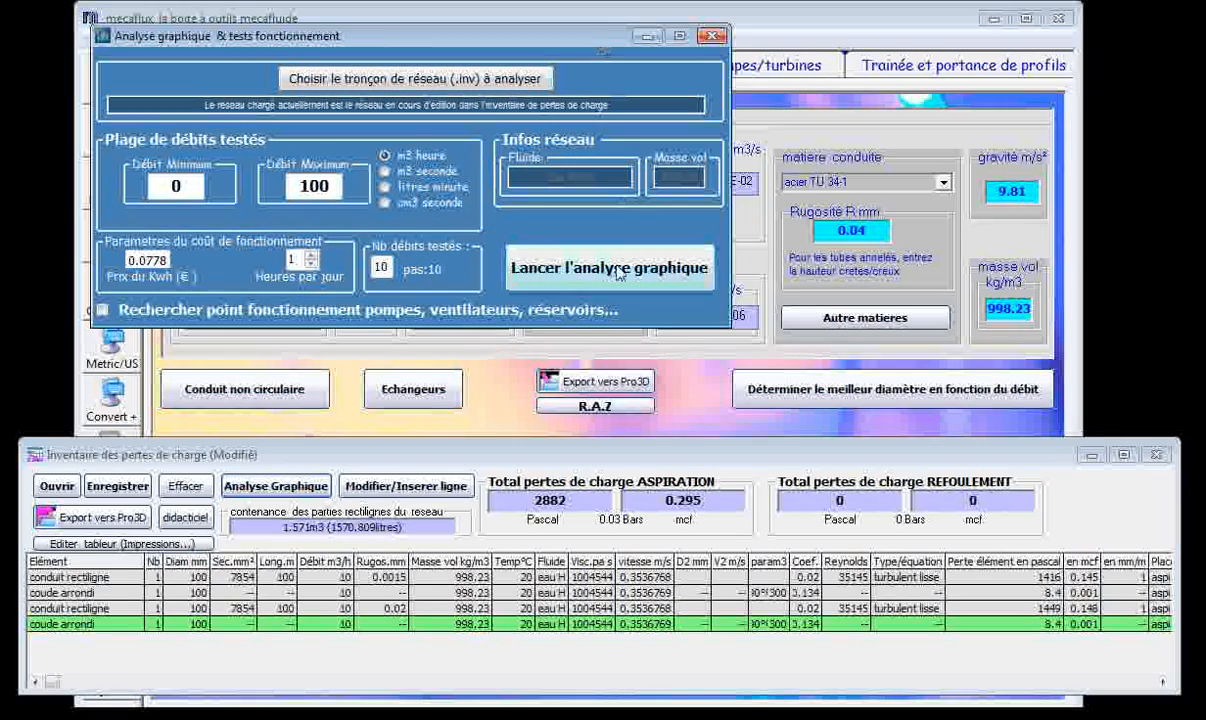
click(103, 309)
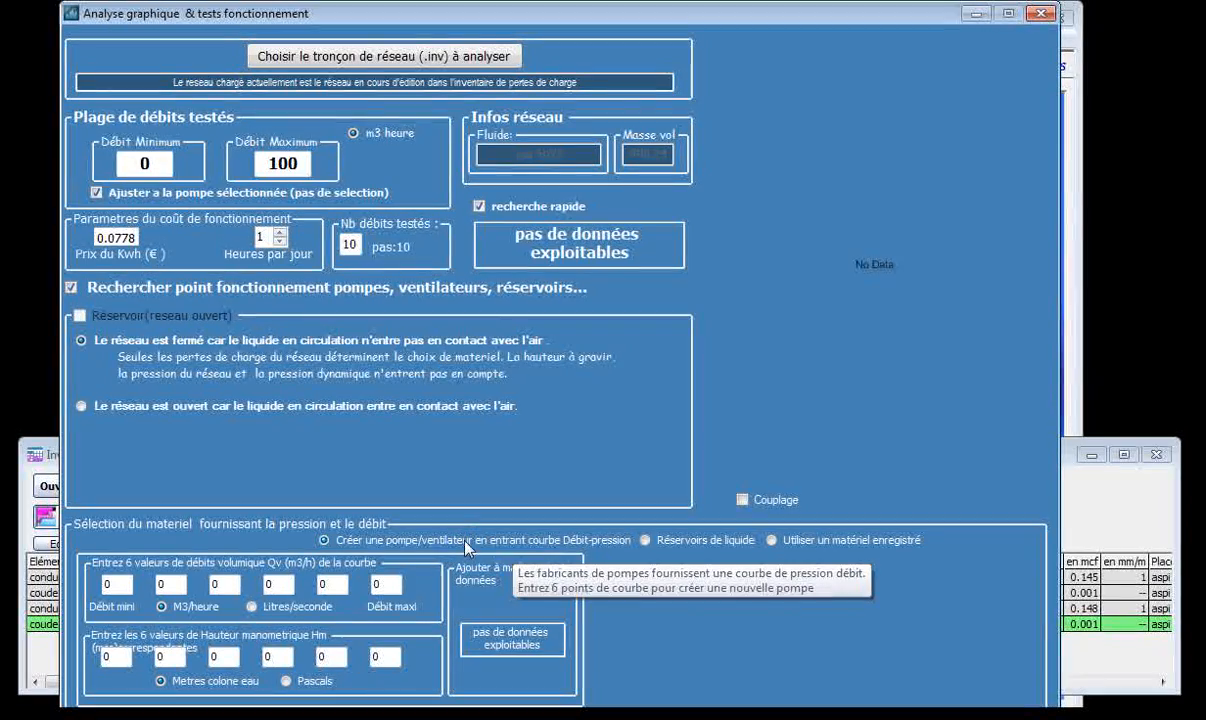
click(645, 540)
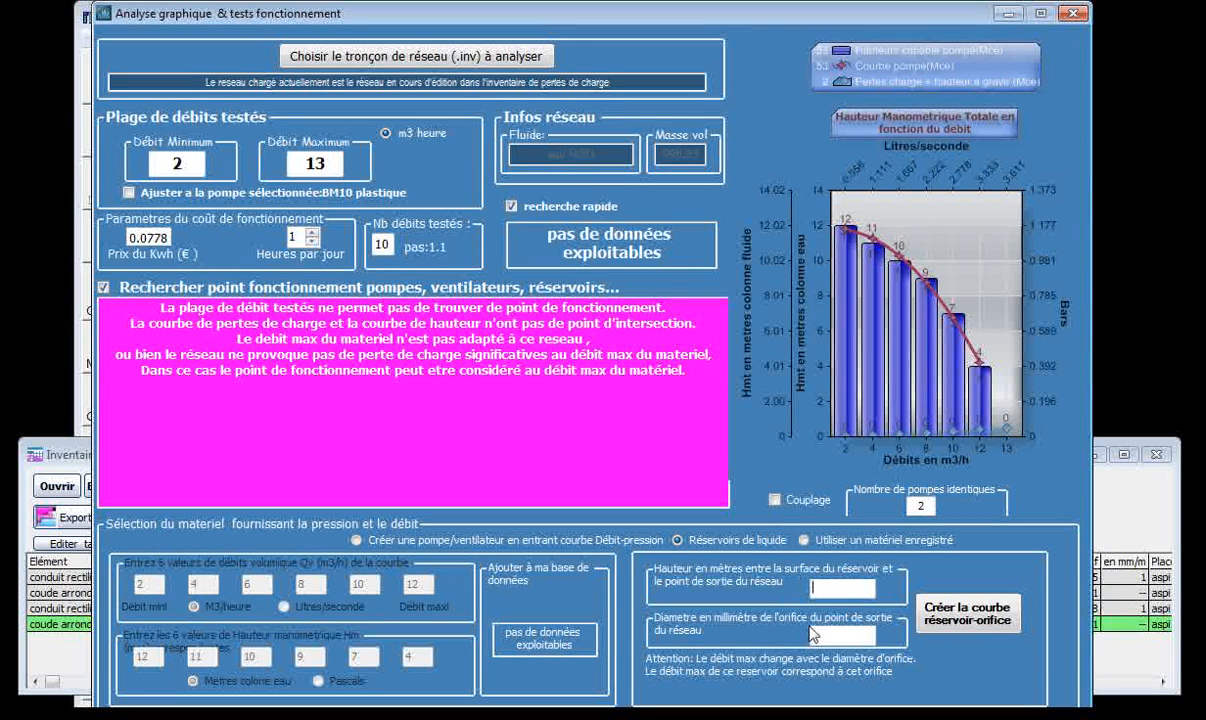
Create a reservoir-orifice curve with a 5 m height and 100 mm outlet diameter, and run the operating point analysis.
text(5)
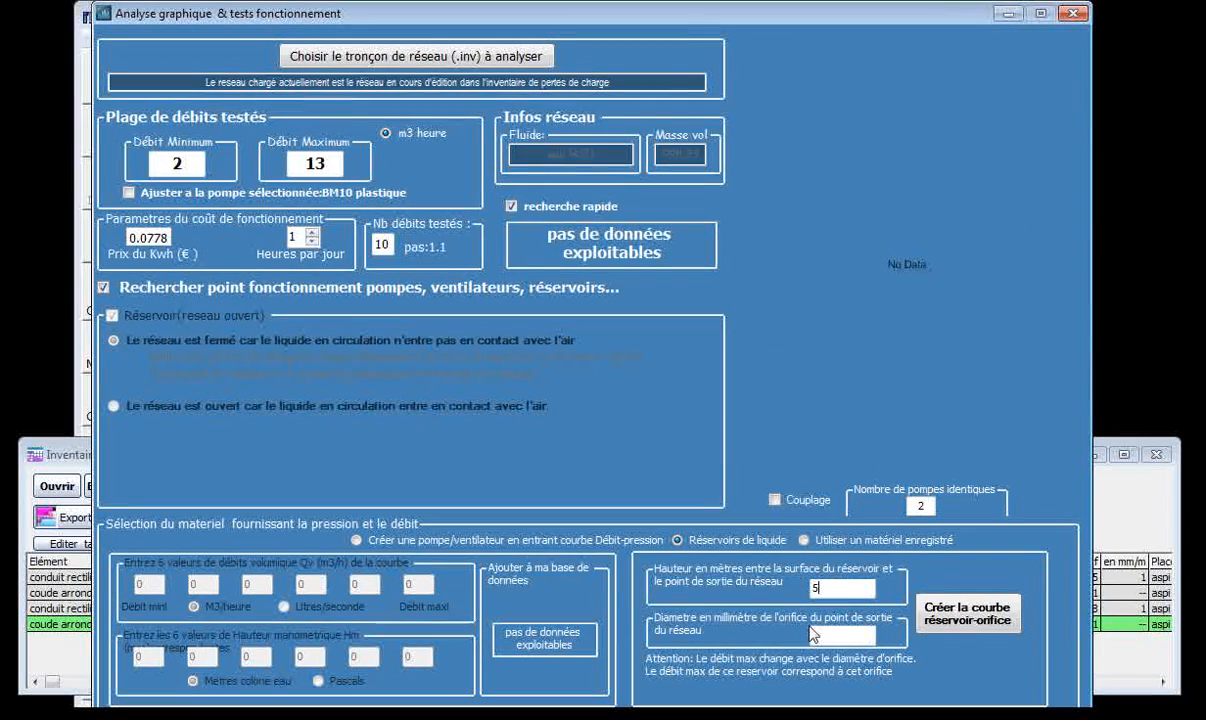
click(829, 635)
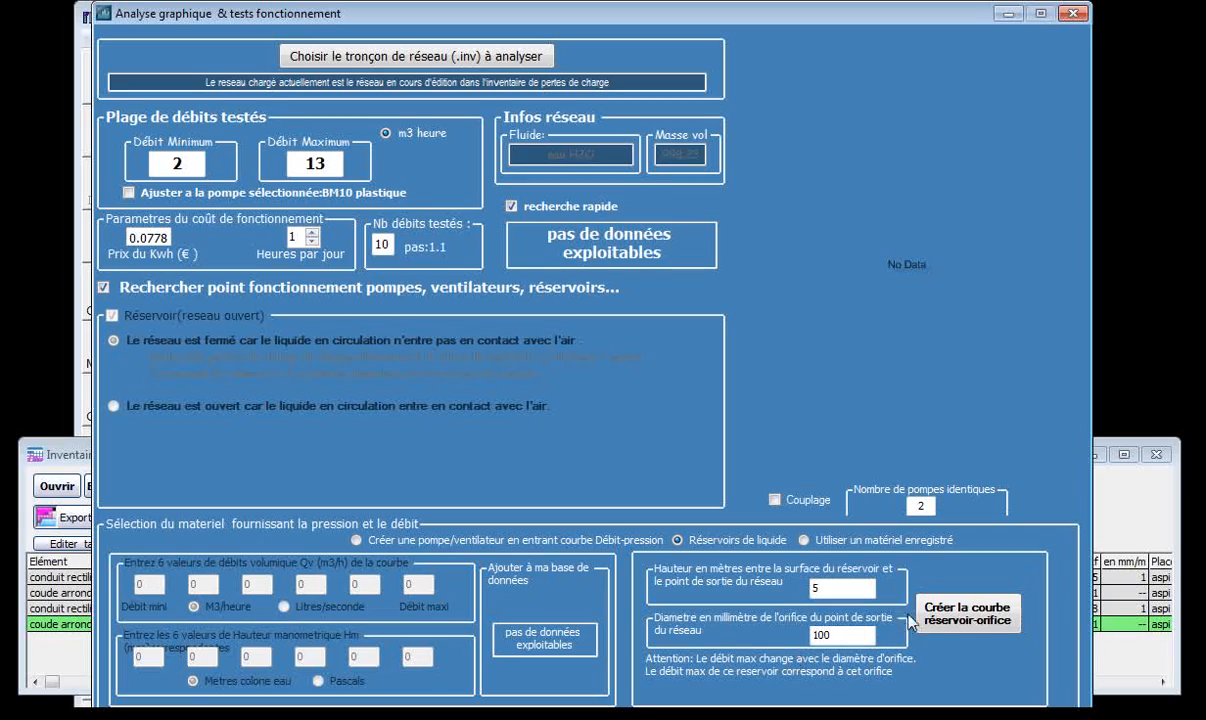
click(973, 622)
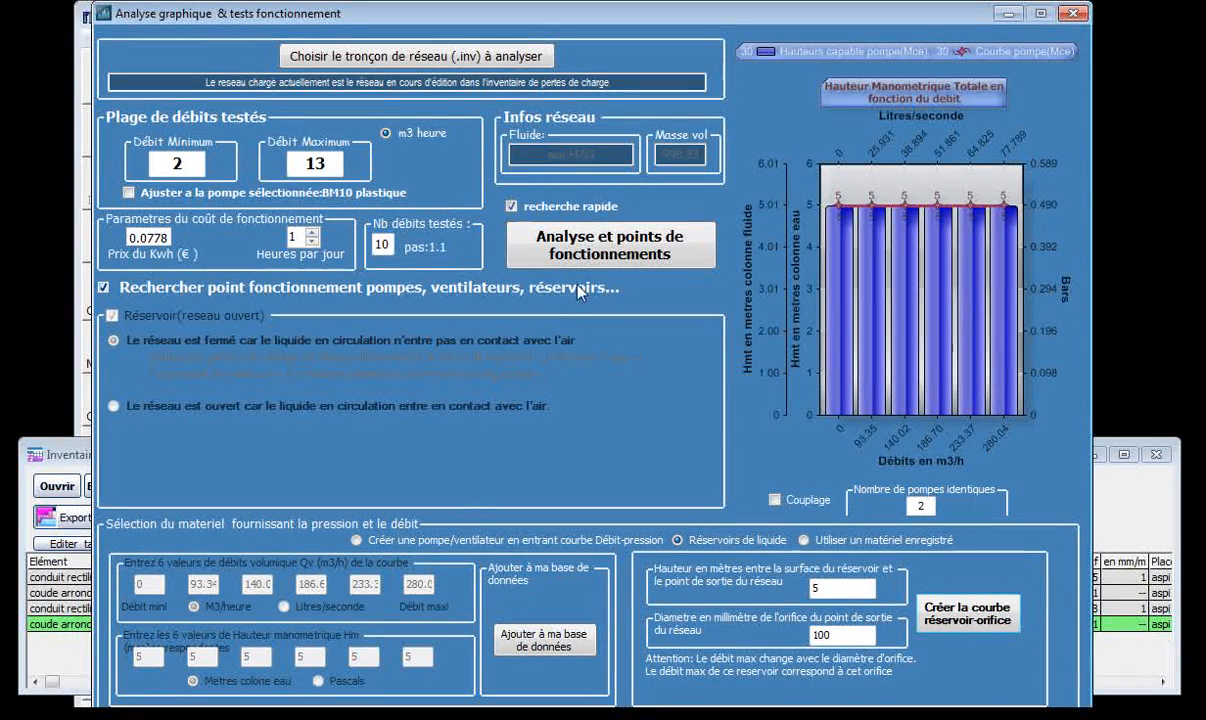
click(552, 246)
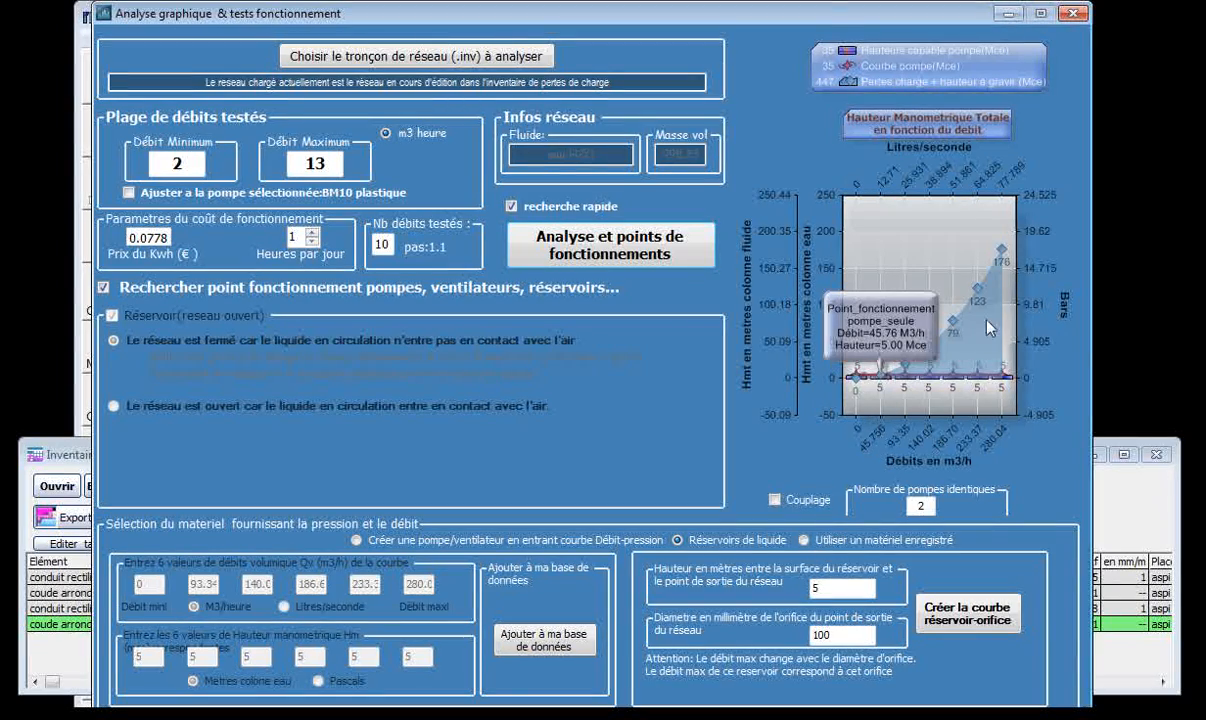
Turn off the recherche rapide option, launch the full graphical analysis and examine the reservoir's operating point in the enlarged charts window.
drag(847, 15, 880, 718)
drag(610, 716, 598, 20)
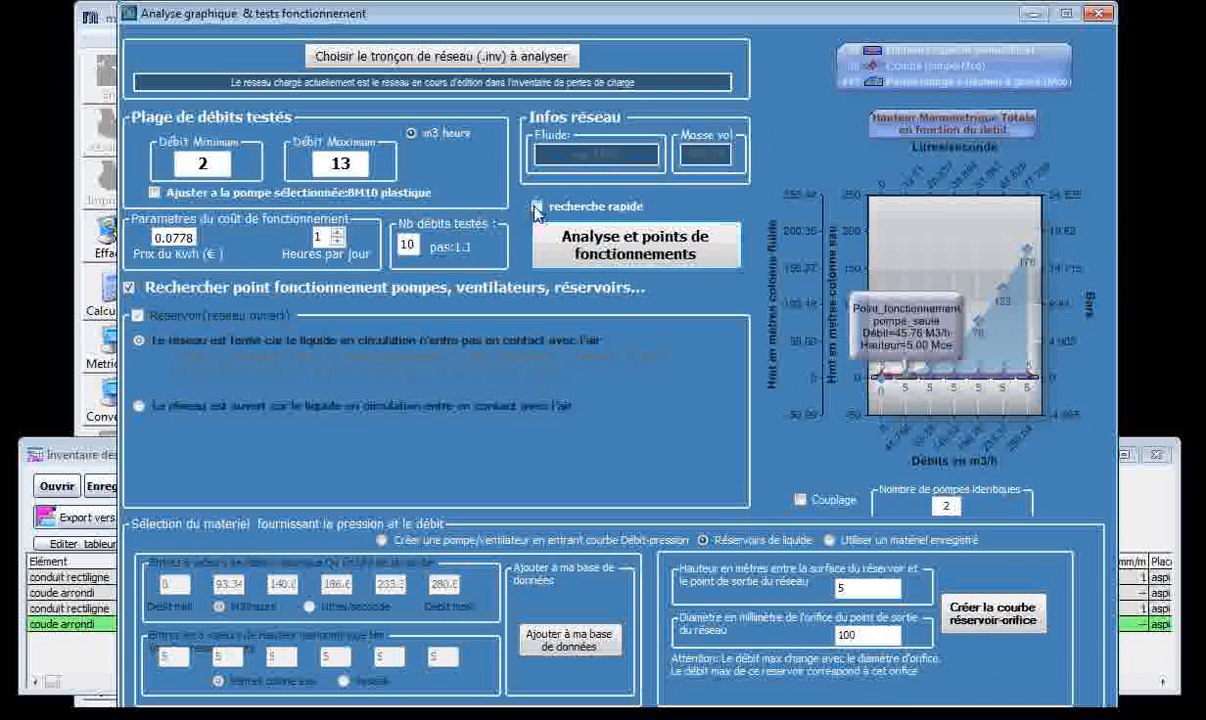
click(584, 229)
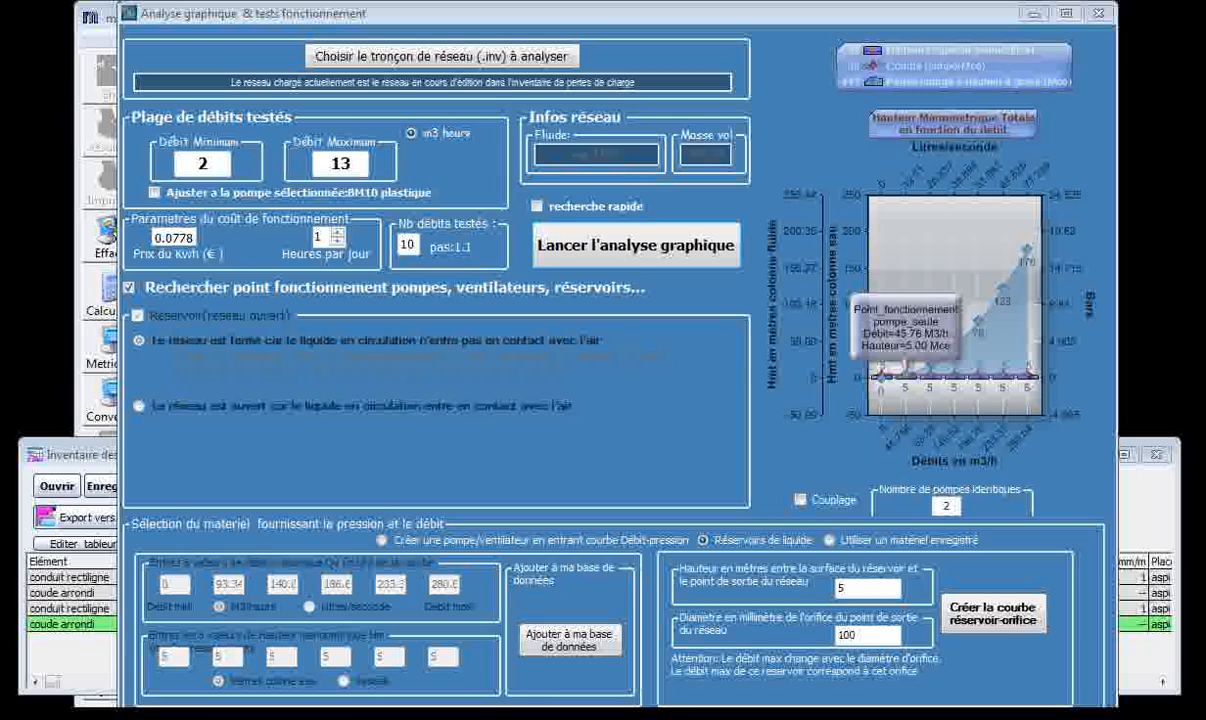
drag(4, 110, 784, 18)
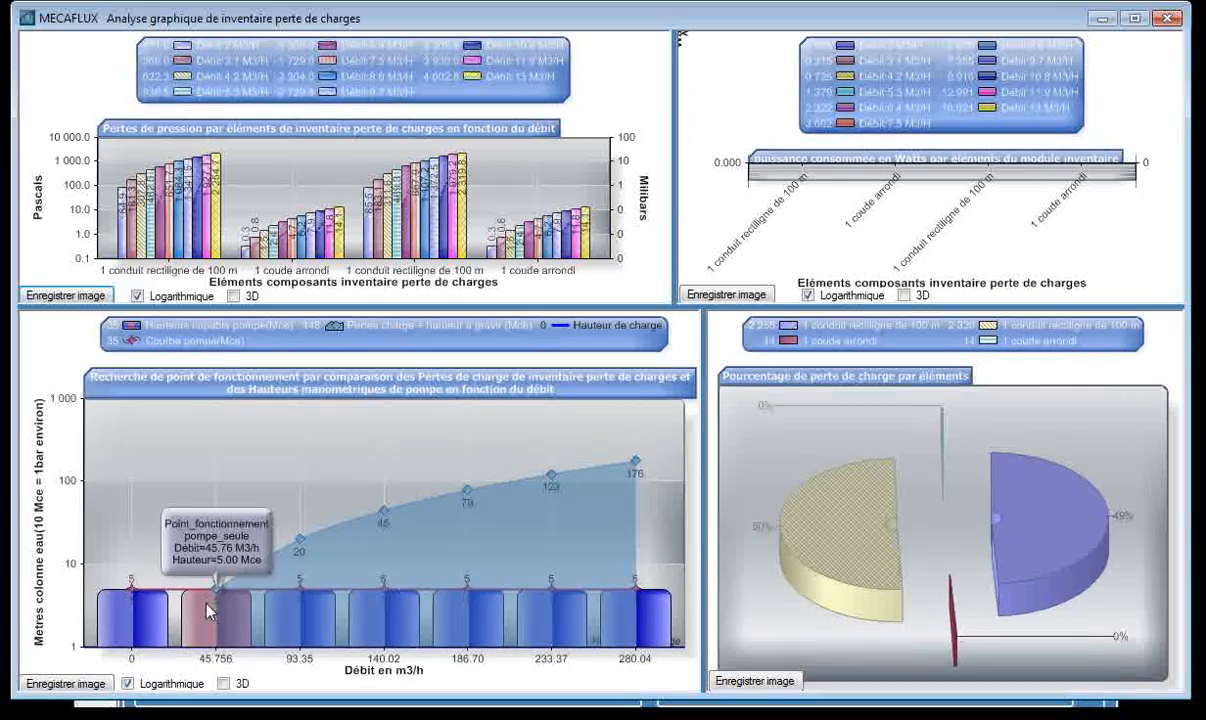
mouse_move(213, 605)
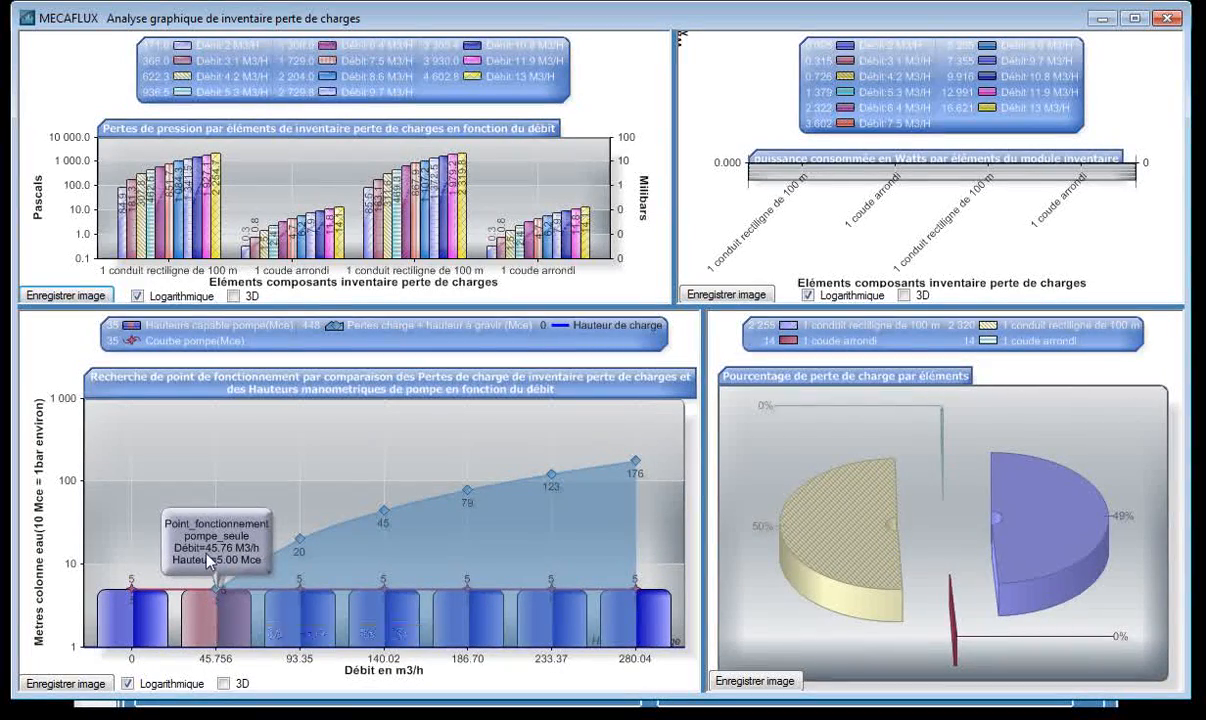
Close the charts and the graphical analysis, and close the pressure loss inventory, agreeing to save it.
click(1166, 18)
click(1098, 17)
drag(933, 457, 928, 506)
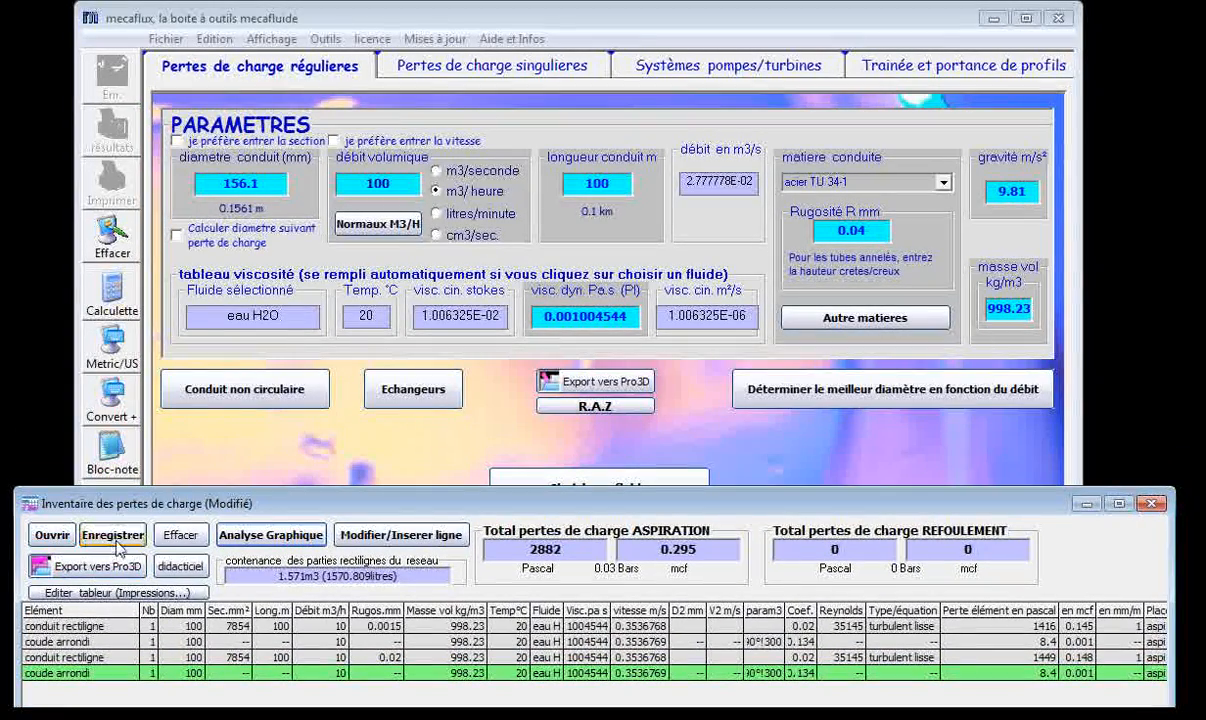
drag(633, 490, 643, 484)
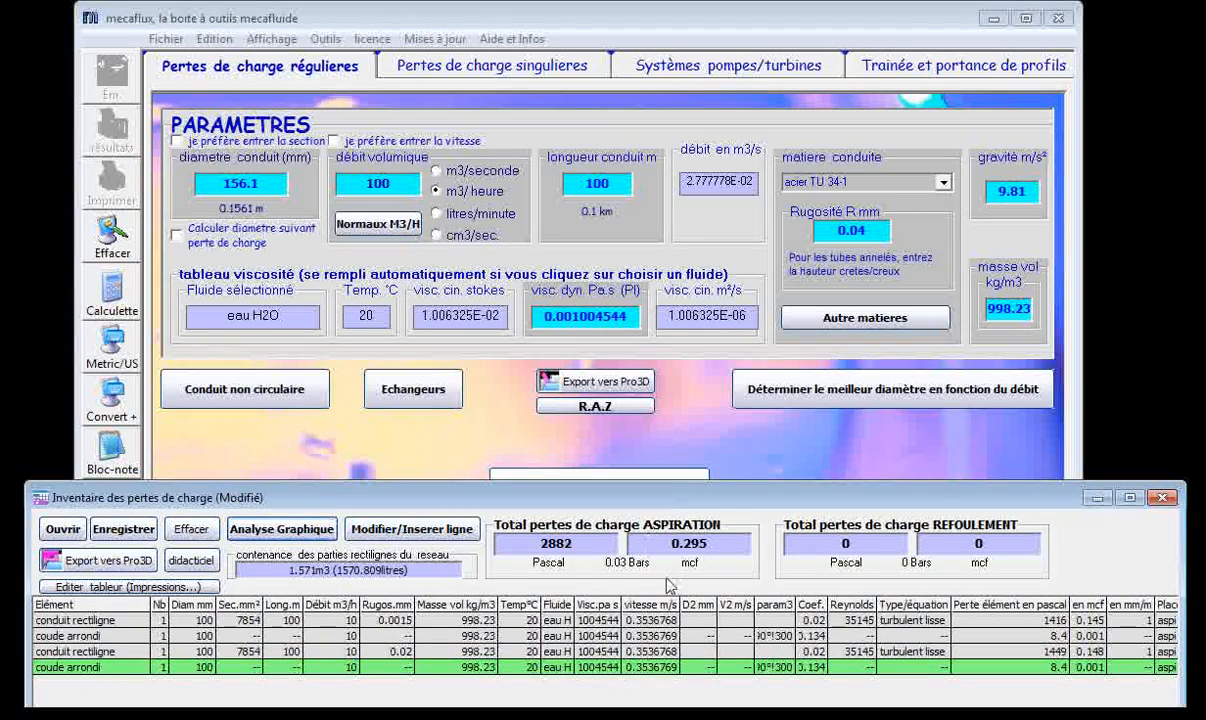
click(1161, 497)
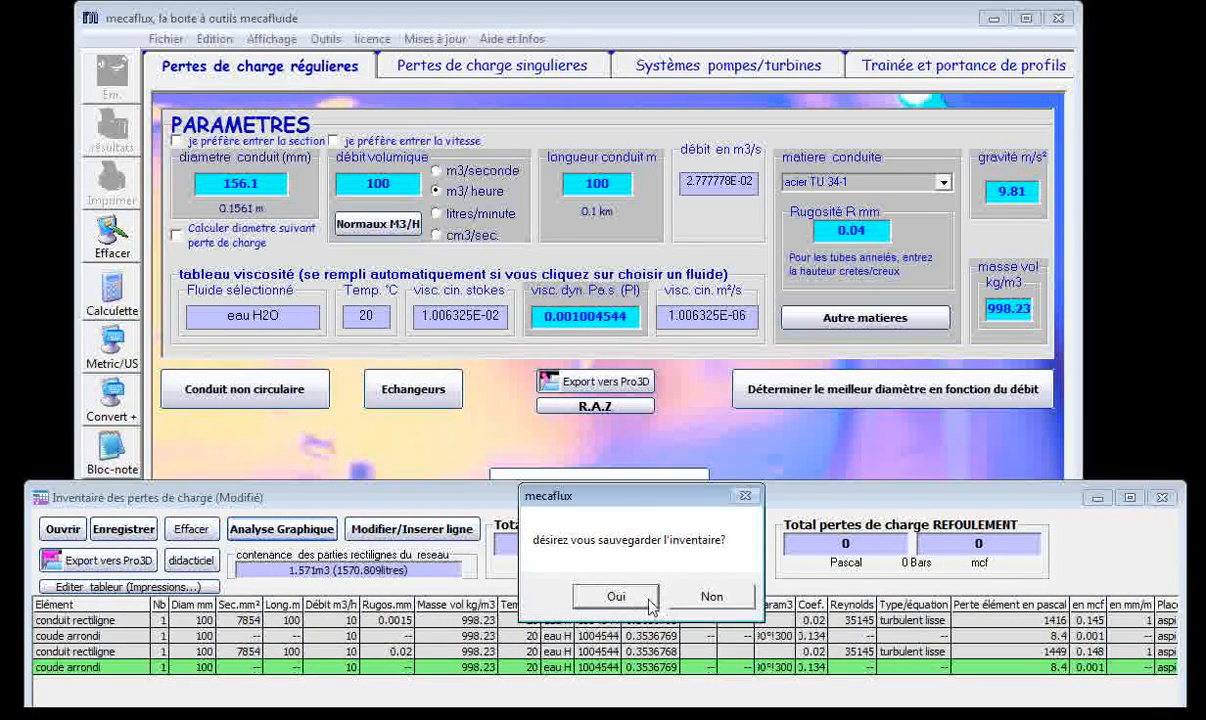
click(616, 597)
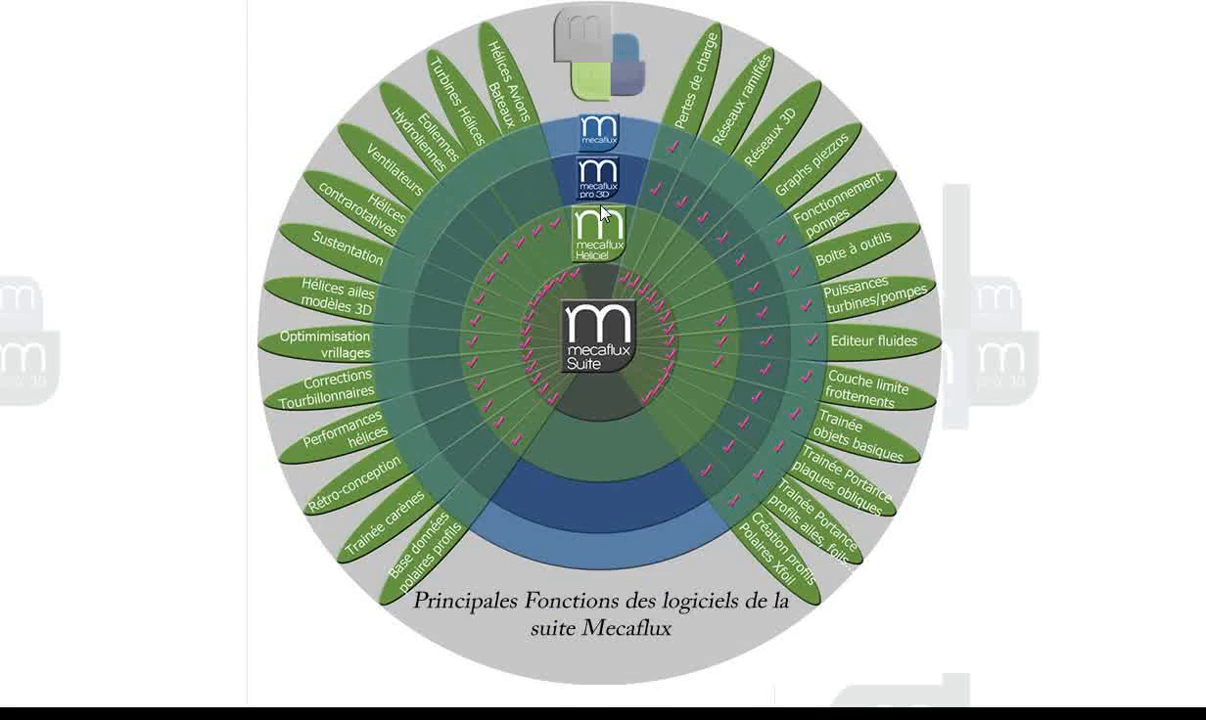
Switch to Mecaflux Pro-3D, create a new network and open the saved network Reseau 1.
mouse_move(601, 190)
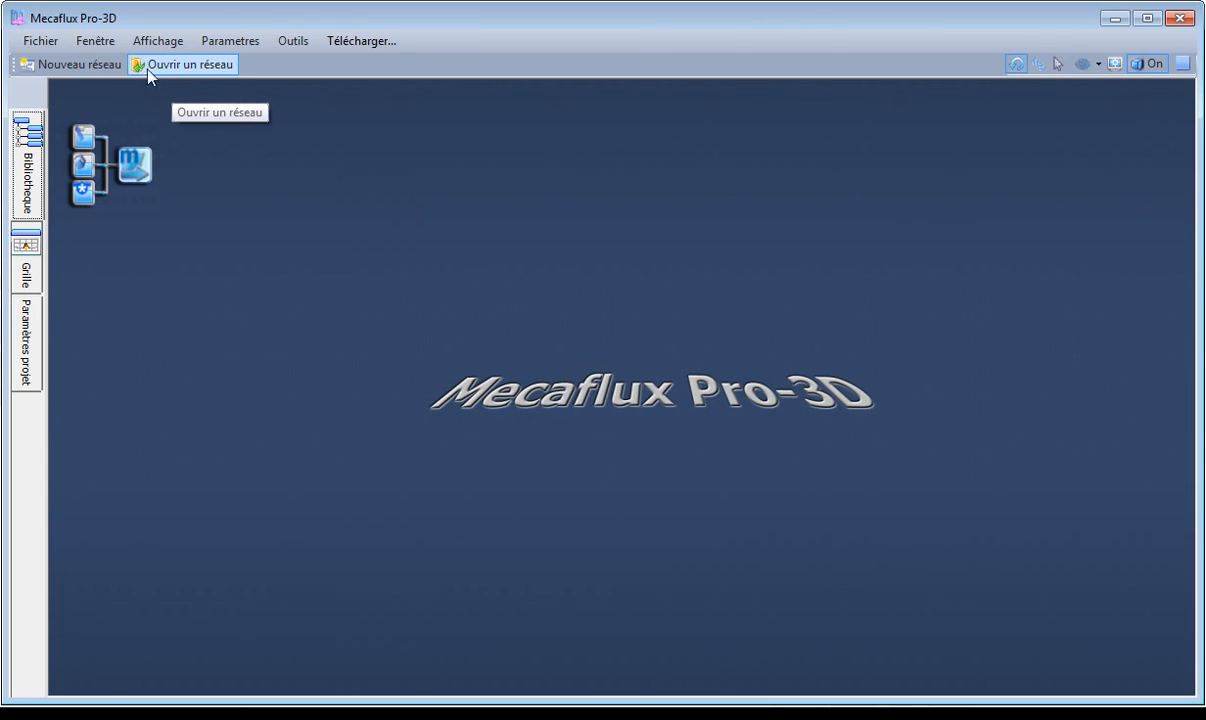
click(70, 66)
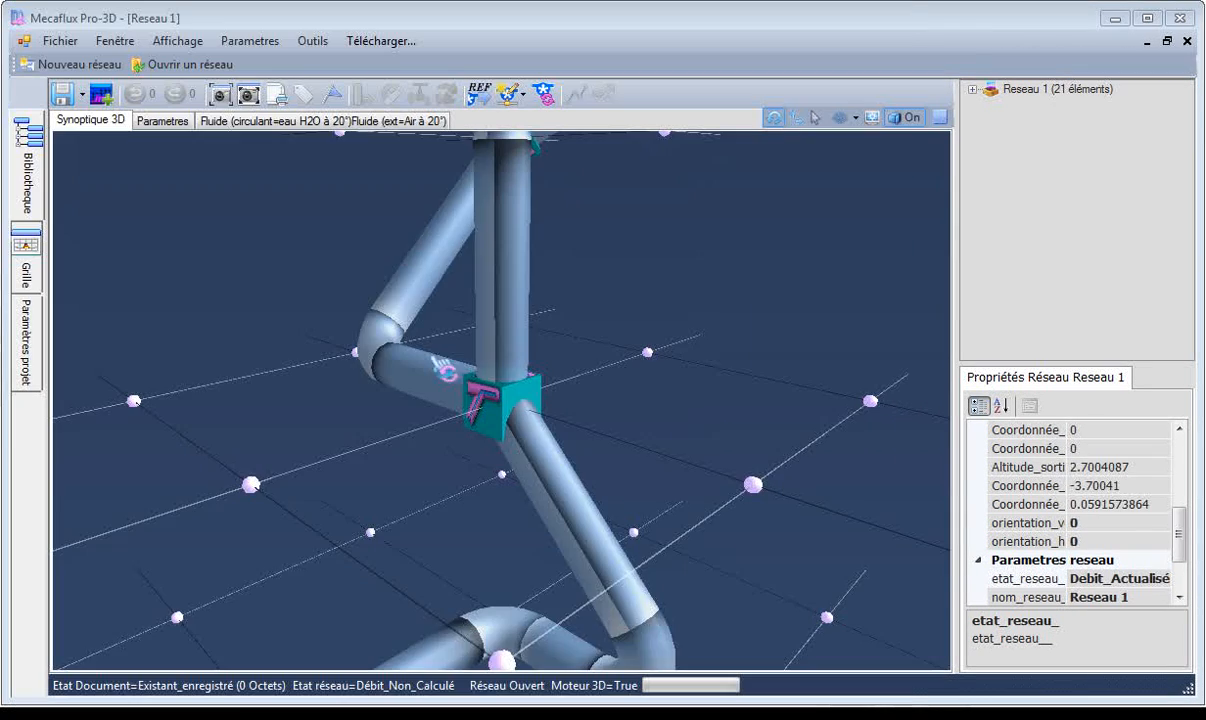
scroll(705, 493, down, 5)
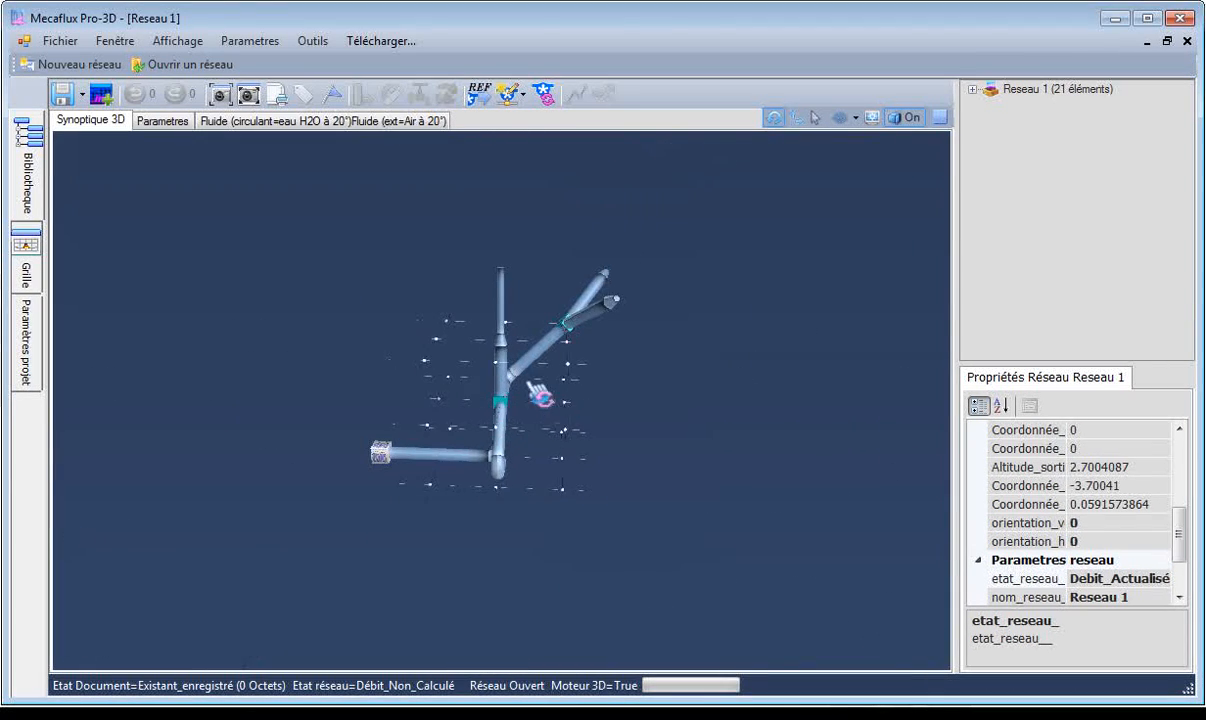
Examine the branched layout of the 3D network from several angles and distances.
drag(563, 417, 519, 424)
drag(447, 408, 637, 402)
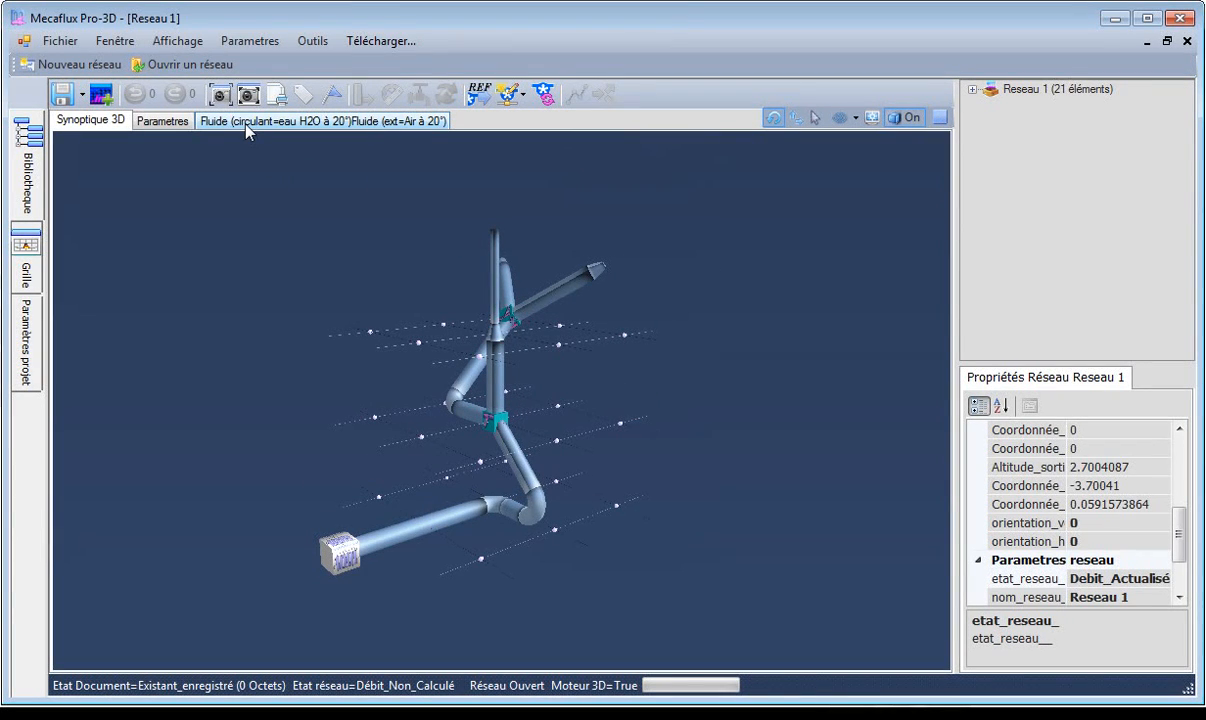
mouse_move(303, 295)
mouse_down()
mouse_move(350, 301)
mouse_move(313, 312)
mouse_up()
drag(733, 411, 512, 404)
scroll(512, 404, up, 5)
scroll(564, 452, down, 3)
drag(564, 452, 524, 428)
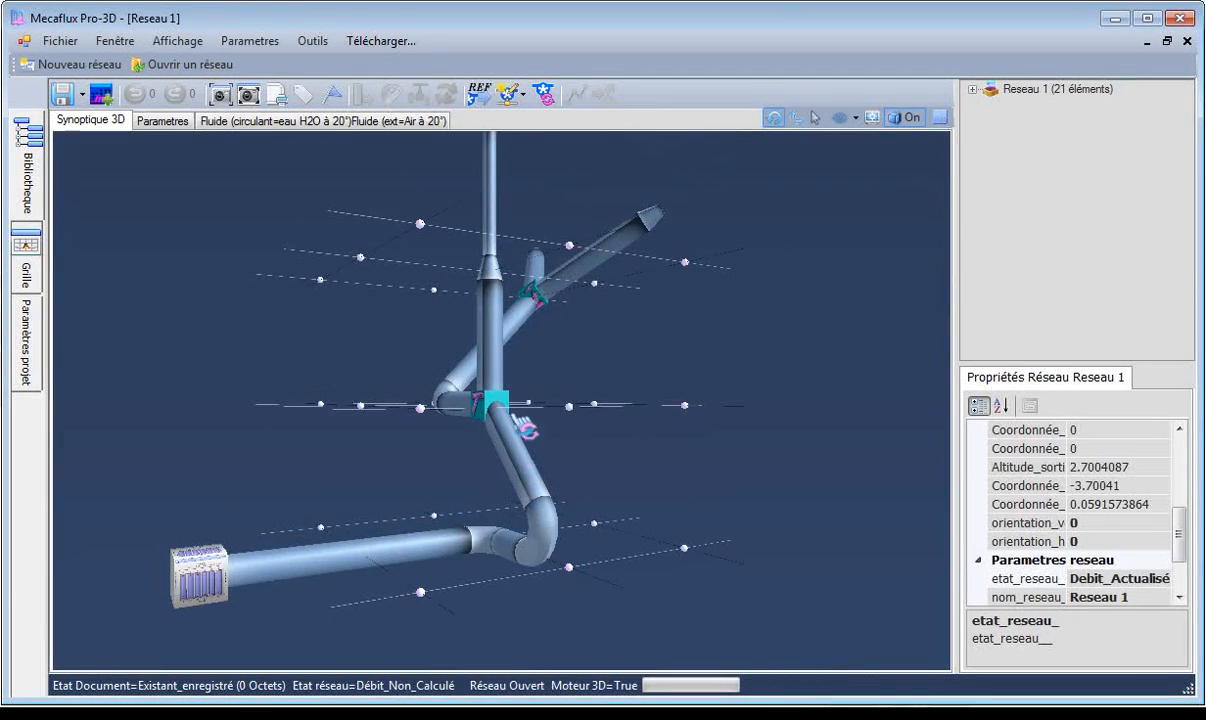
Inspect the individual pipes, elbows and branches for their length, diameter, velocity and pressure loss.
click(385, 556)
click(502, 546)
click(511, 456)
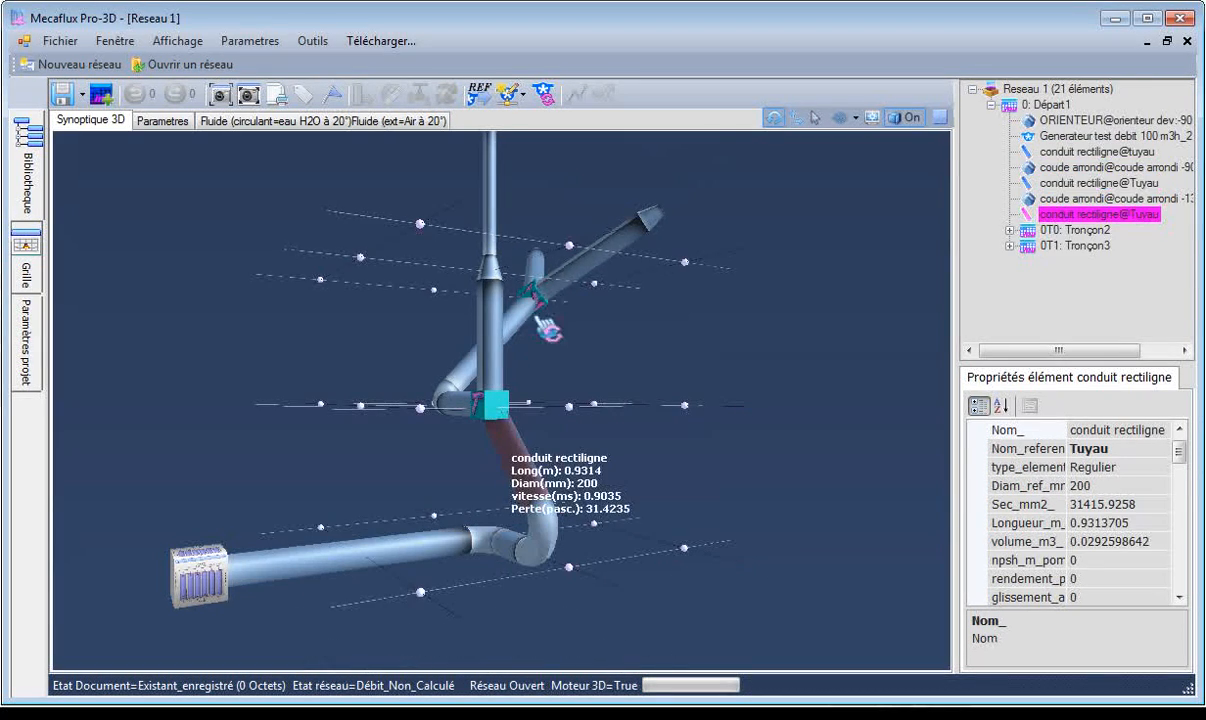
click(568, 278)
drag(568, 343, 521, 356)
click(508, 350)
click(470, 328)
Adjust the straight conduit of Tronçon5 to a 1 m length with its outlet at X -4, Y -0.9314 and altitude 2 m.
drag(373, 351, 440, 205)
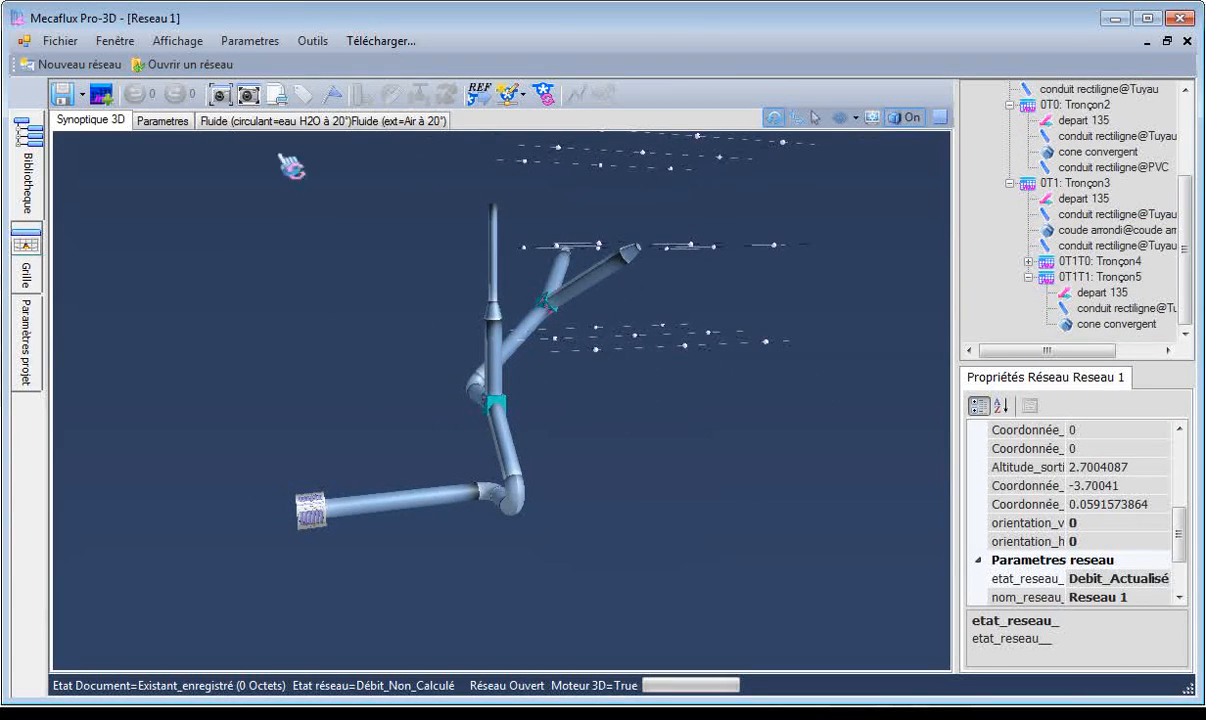
right_click(604, 298)
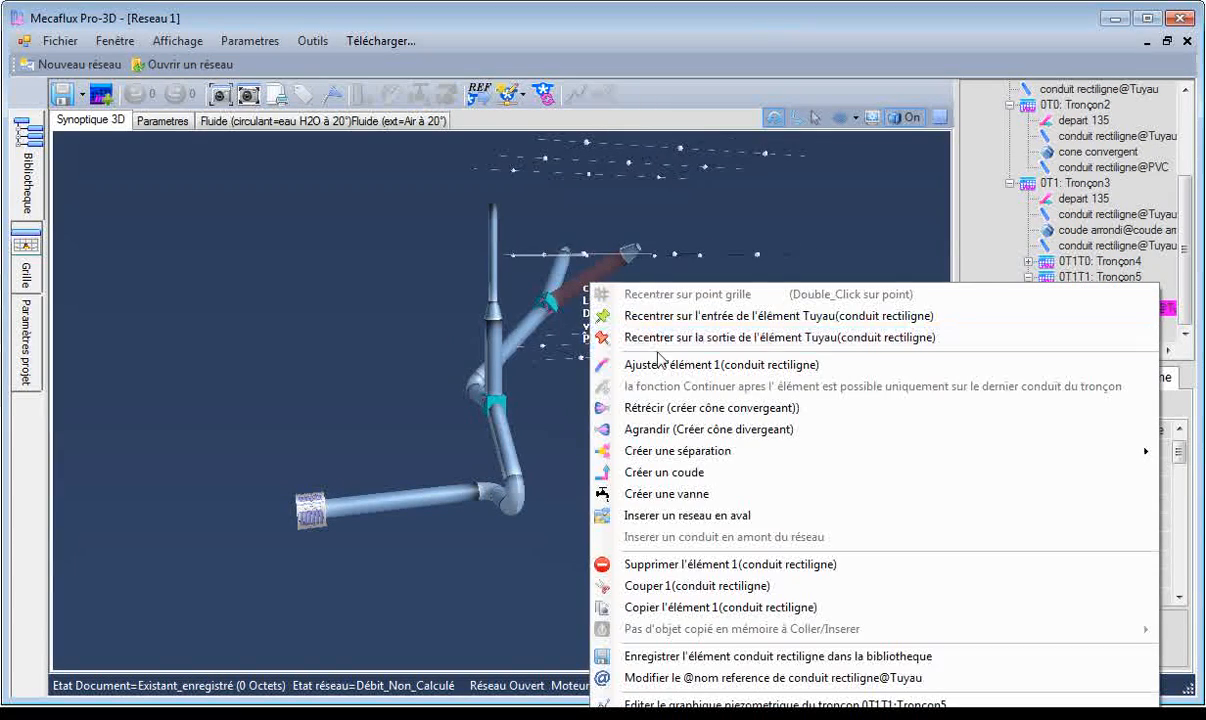
click(626, 358)
drag(644, 352, 591, 363)
click(681, 301)
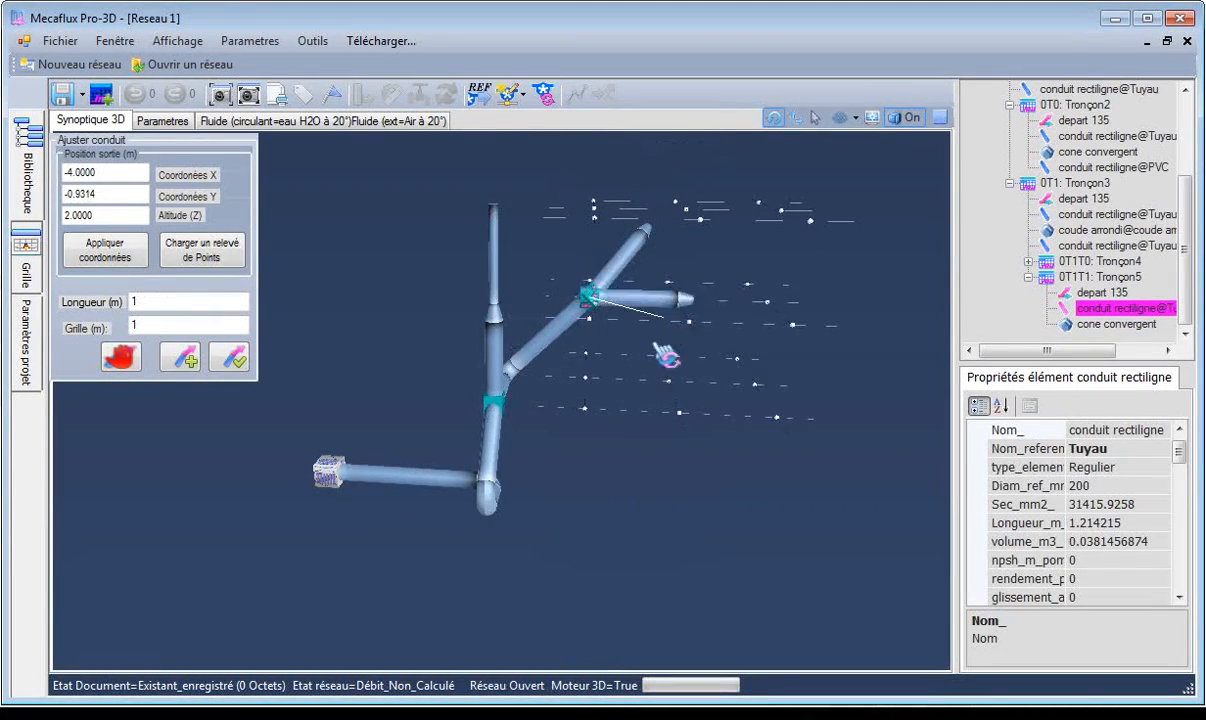
click(558, 322)
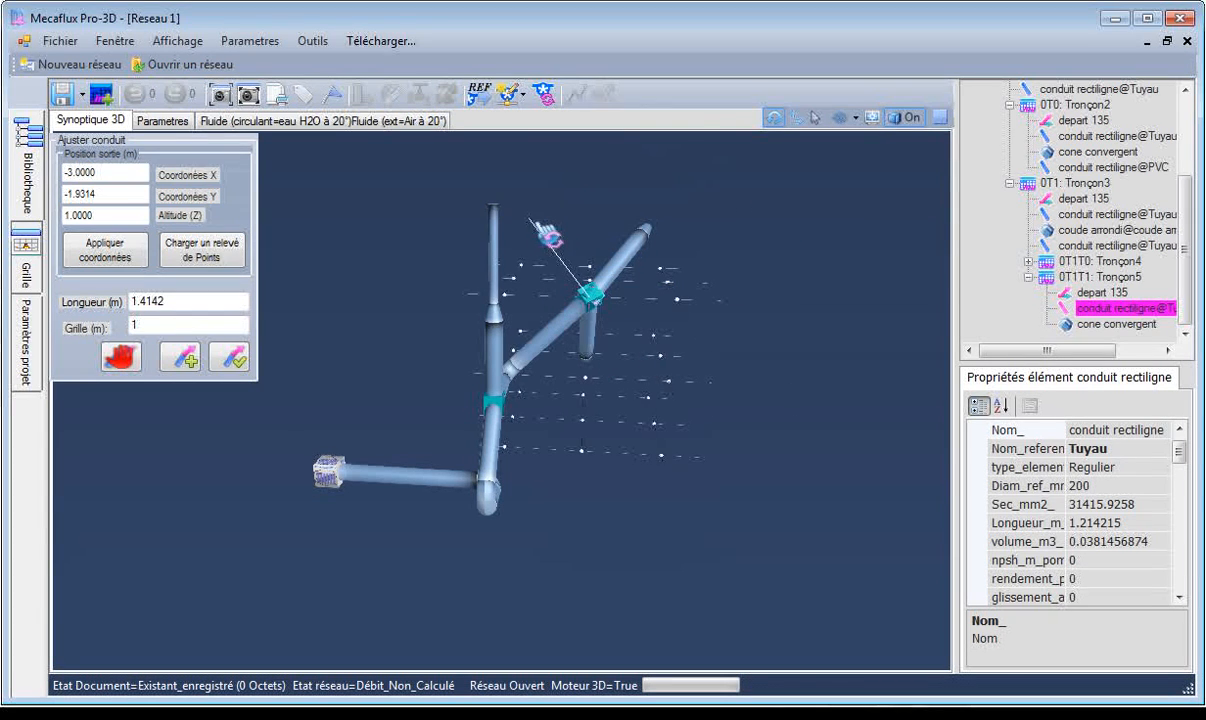
click(693, 310)
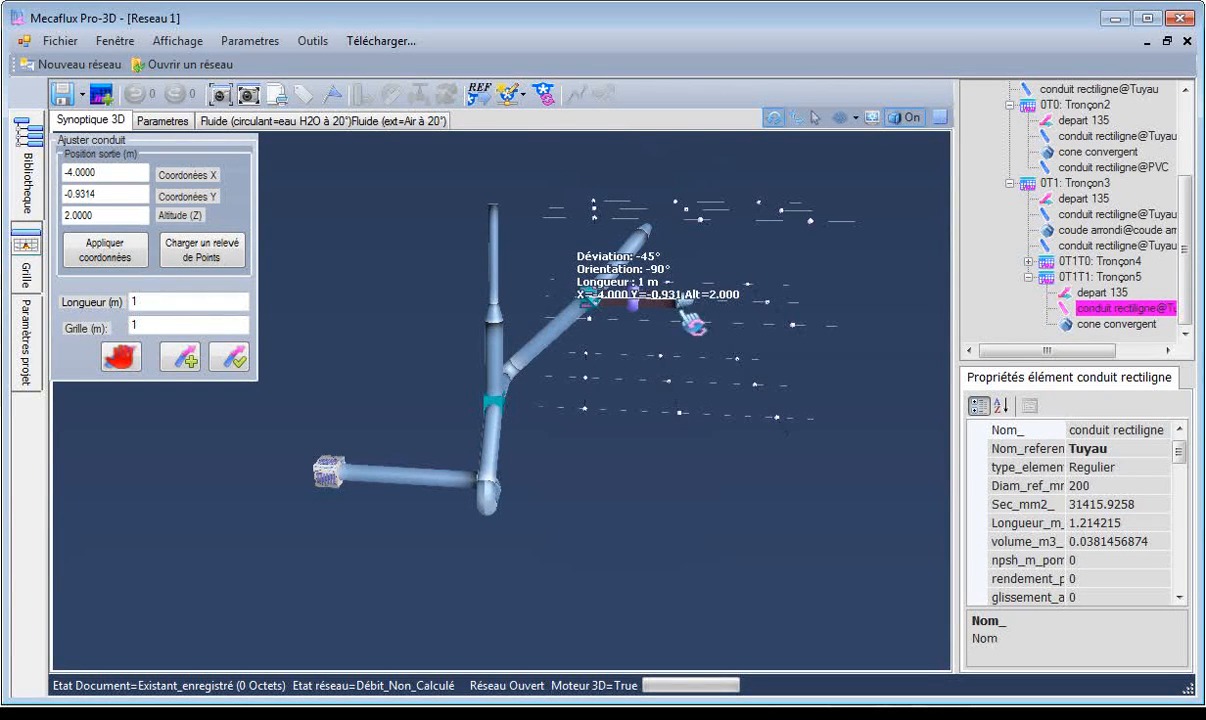
click(235, 358)
Test a flow rate of 500 m3/h in the network by creating a generator that delivers it.
drag(678, 427, 542, 424)
scroll(722, 390, up, 3)
scroll(698, 357, down, 5)
drag(686, 340, 587, 307)
drag(437, 470, 355, 380)
click(519, 99)
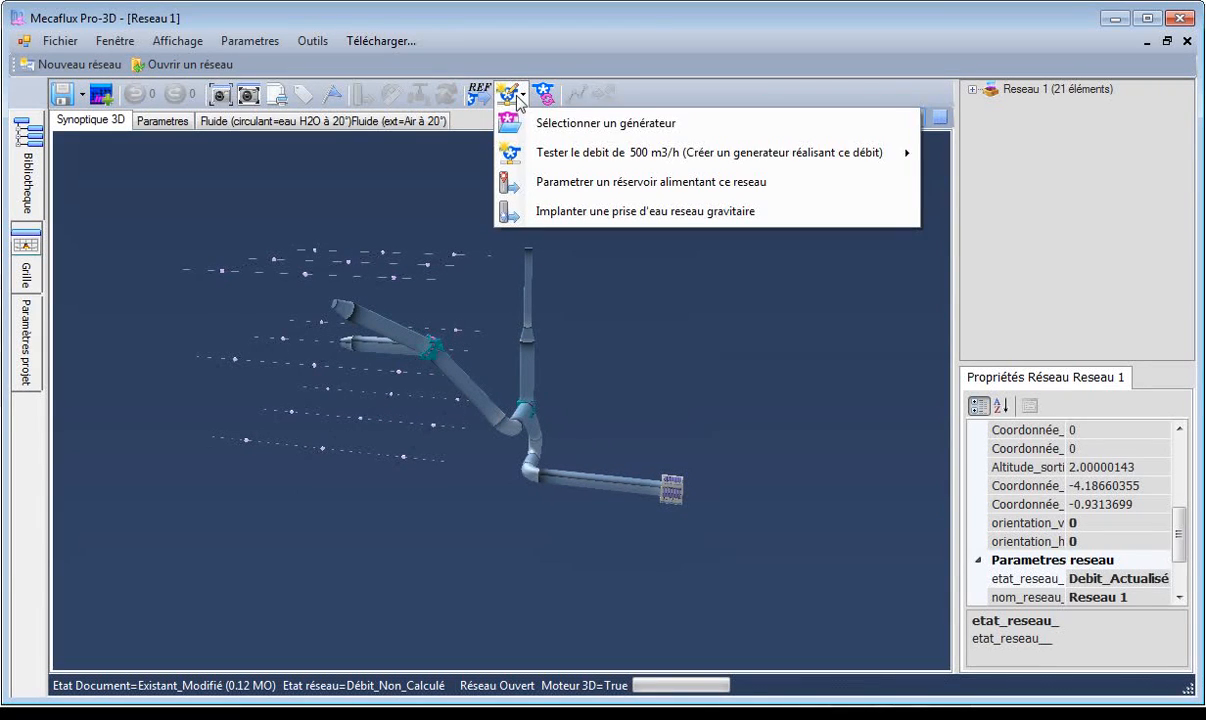
mouse_move(553, 163)
click(680, 153)
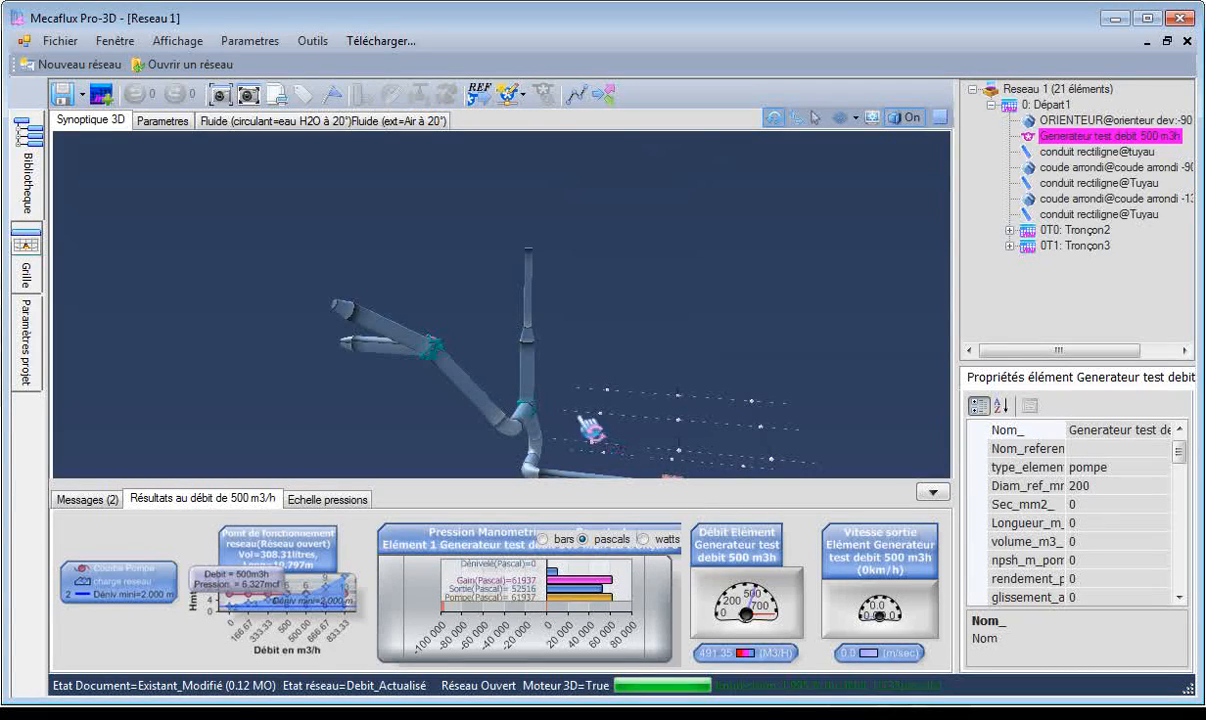
Examine the 500 m3/h results for the last straight conduit of Tronçon3 and the whole network from several angles.
click(462, 384)
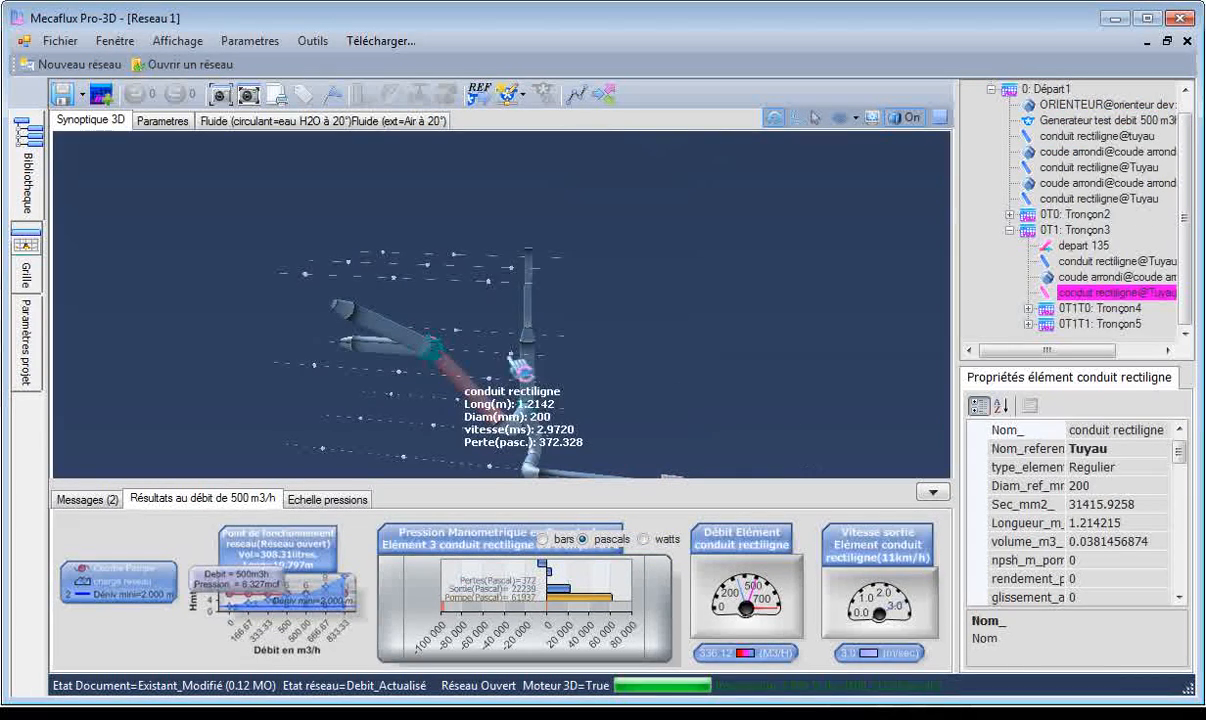
drag(531, 377, 534, 450)
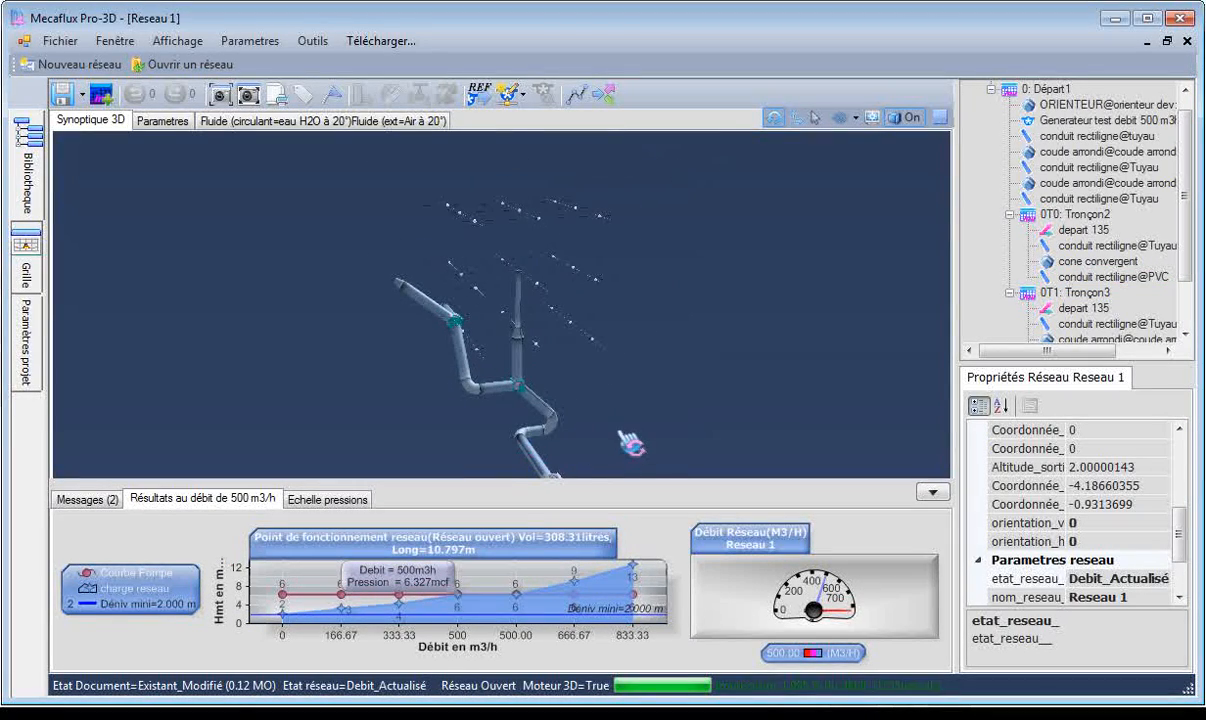
drag(612, 455, 410, 432)
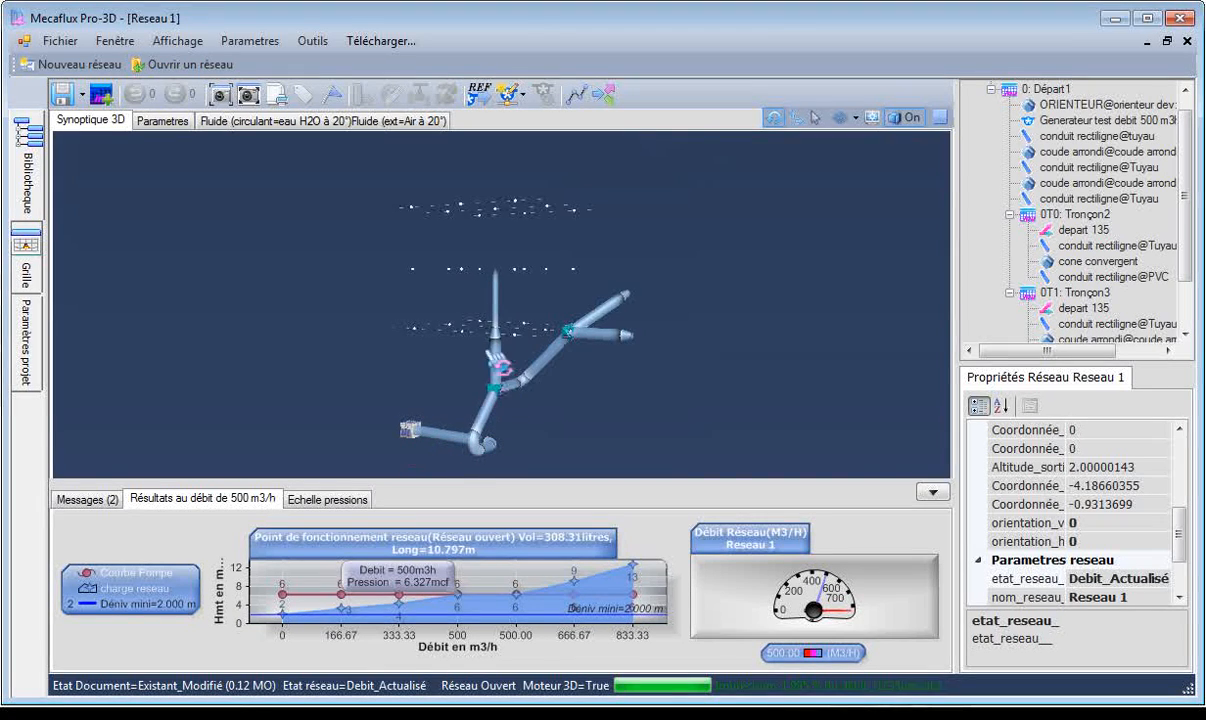
scroll(515, 360, up, 10)
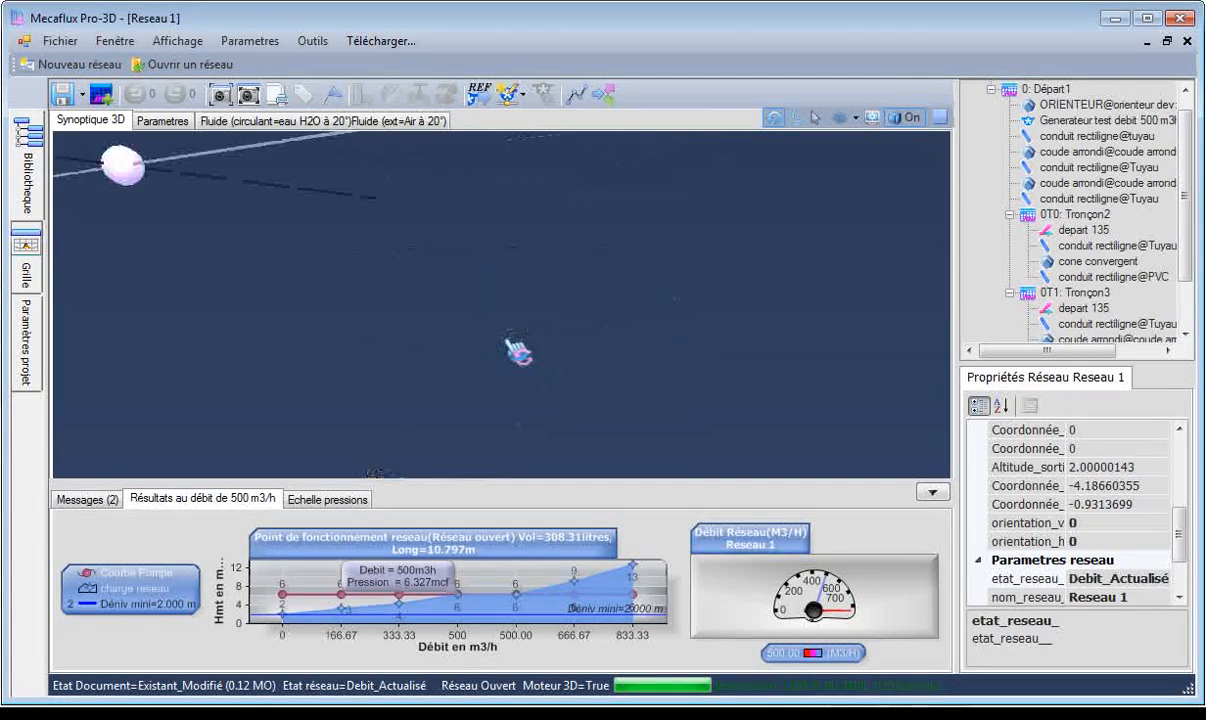
drag(508, 398, 283, 386)
click(240, 388)
click(450, 393)
scroll(449, 396, down, 5)
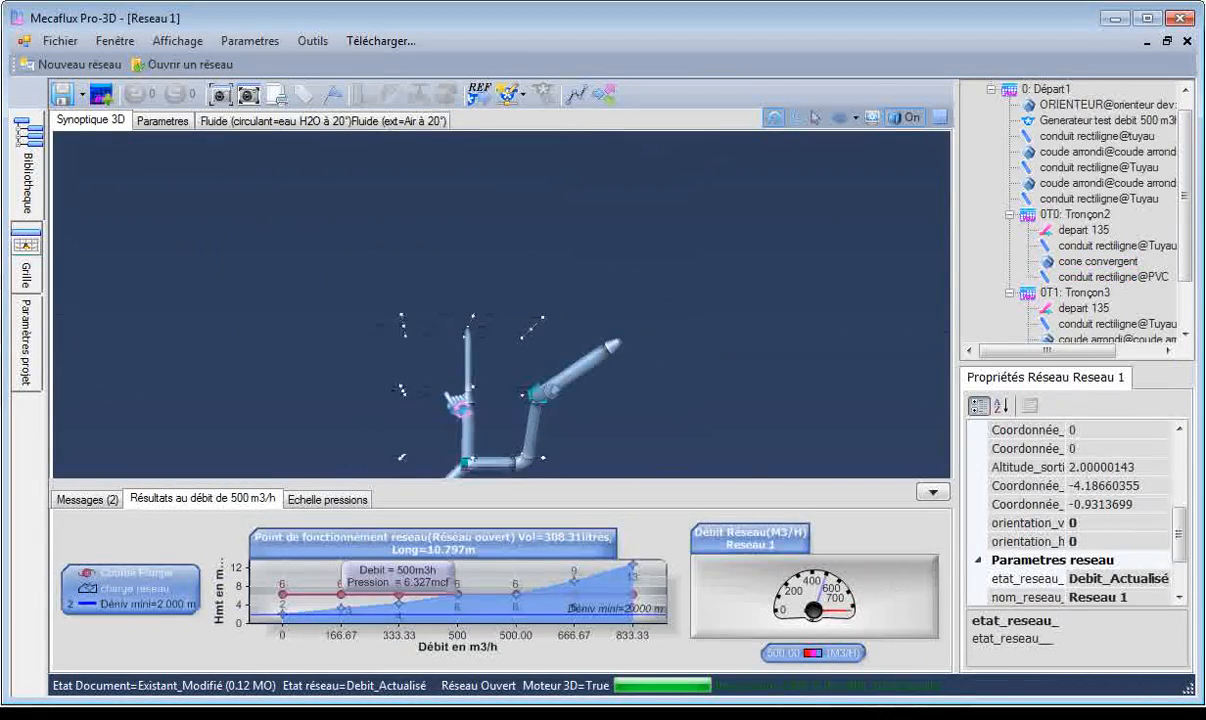
drag(583, 413, 496, 465)
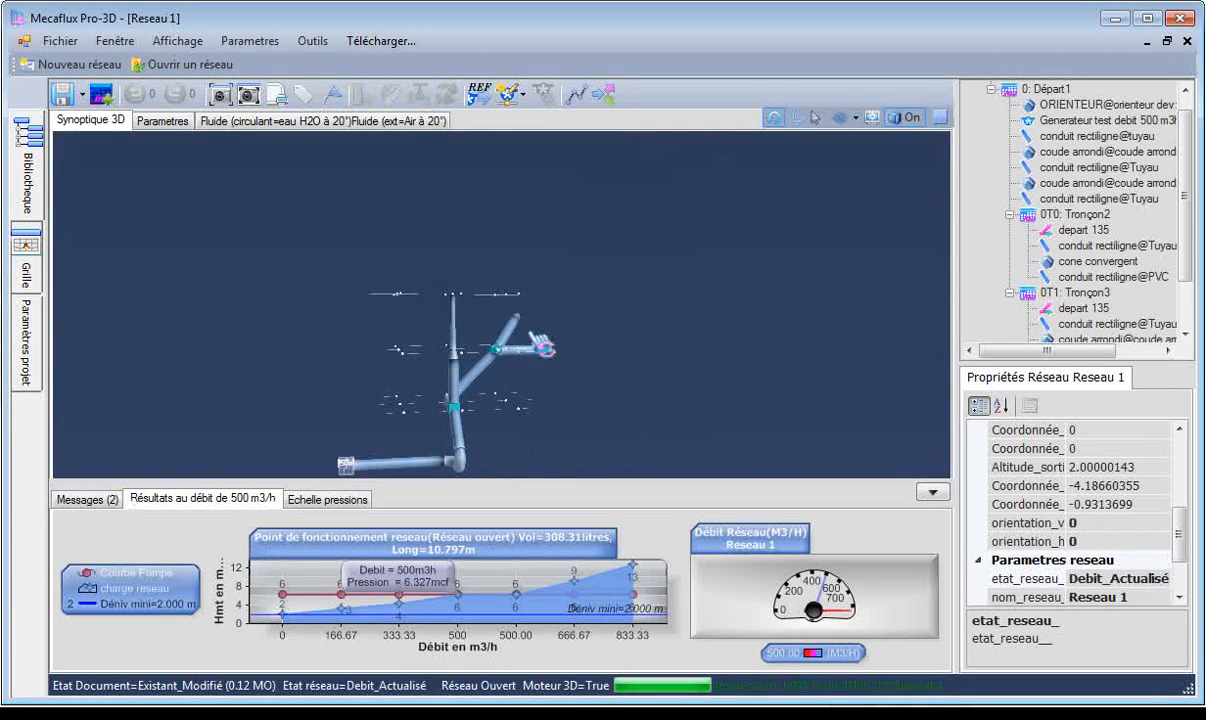
Show the pressure scale and colour the network elements by pressure.
click(327, 498)
click(712, 563)
drag(605, 420, 555, 435)
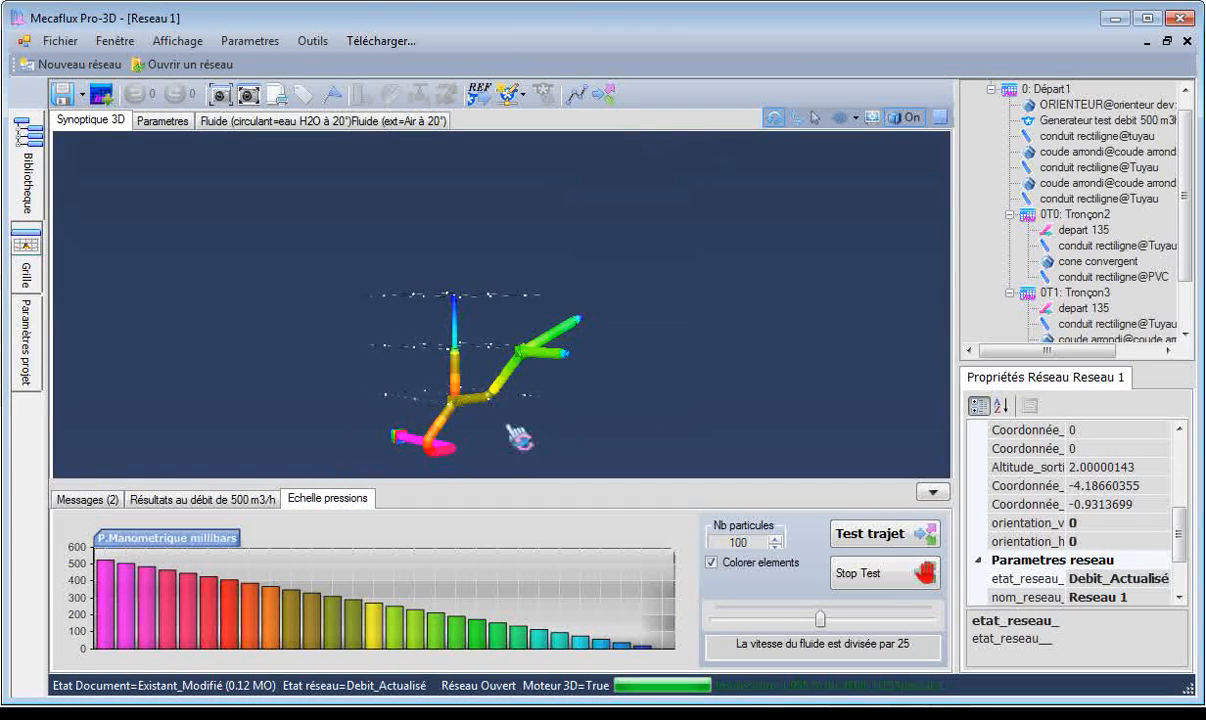
Run a path test with 1000 particles and element colouring off, at the fluid speed divided by 2.8, and observe the particles.
drag(393, 392, 437, 450)
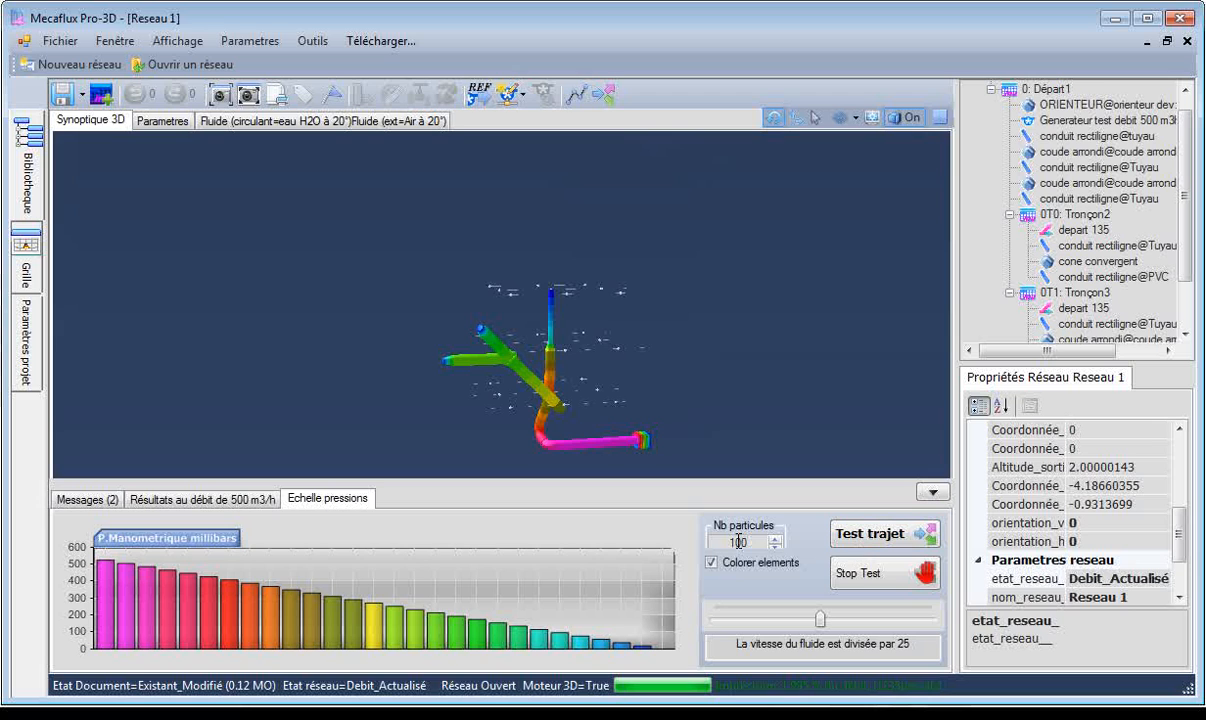
click(876, 535)
drag(820, 619, 722, 625)
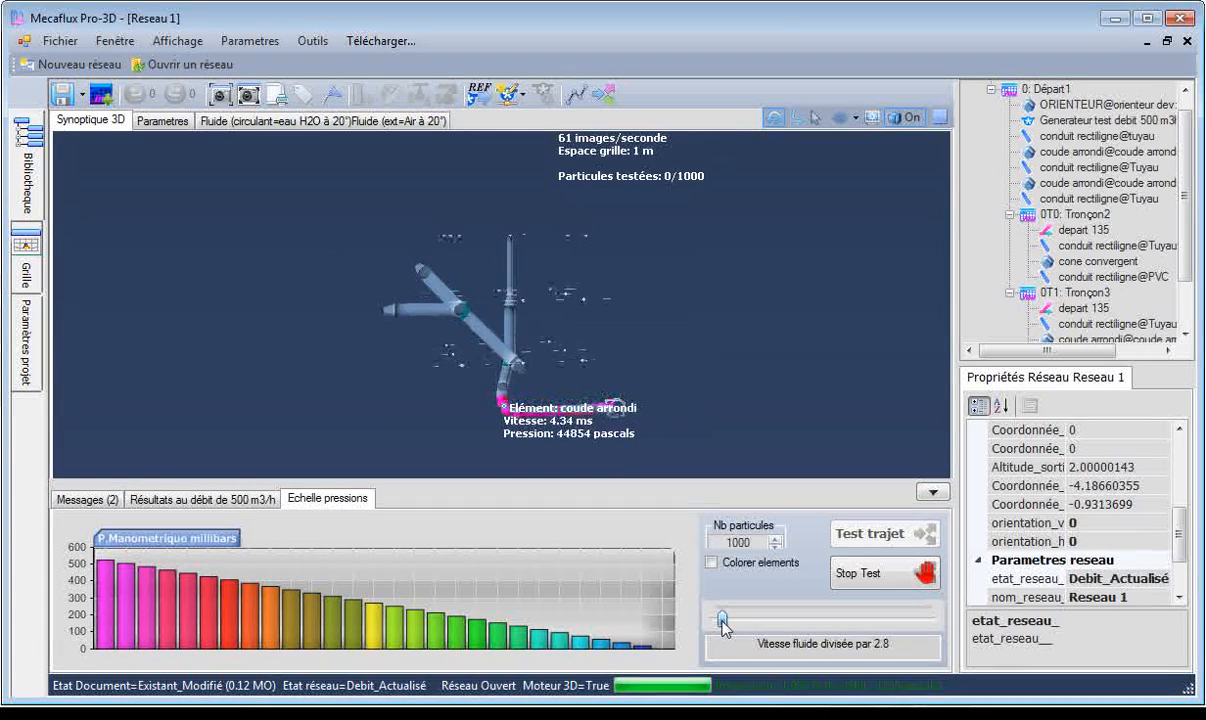
drag(737, 404, 572, 407)
drag(436, 416, 385, 450)
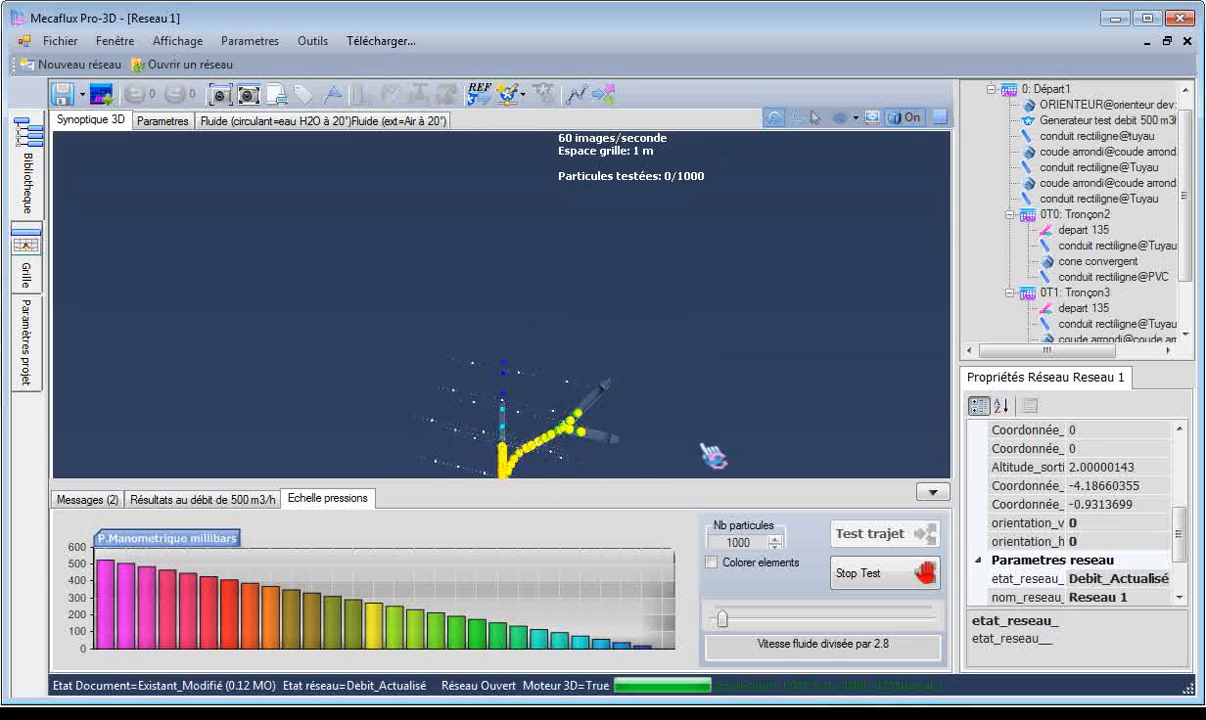
Observe the particle paths from several angles, centring on the second rounded elbow of Départ1, and stop the path test.
drag(576, 452, 538, 460)
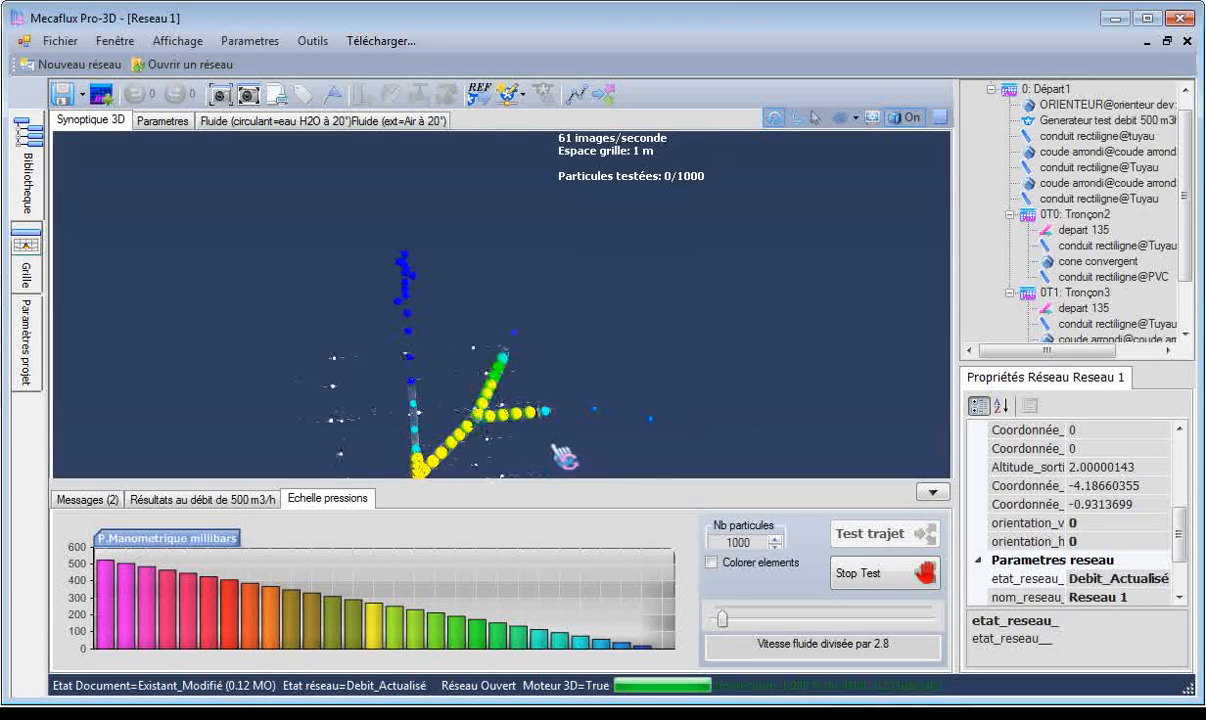
double_click(1080, 185)
drag(699, 344, 525, 338)
scroll(644, 356, down, 5)
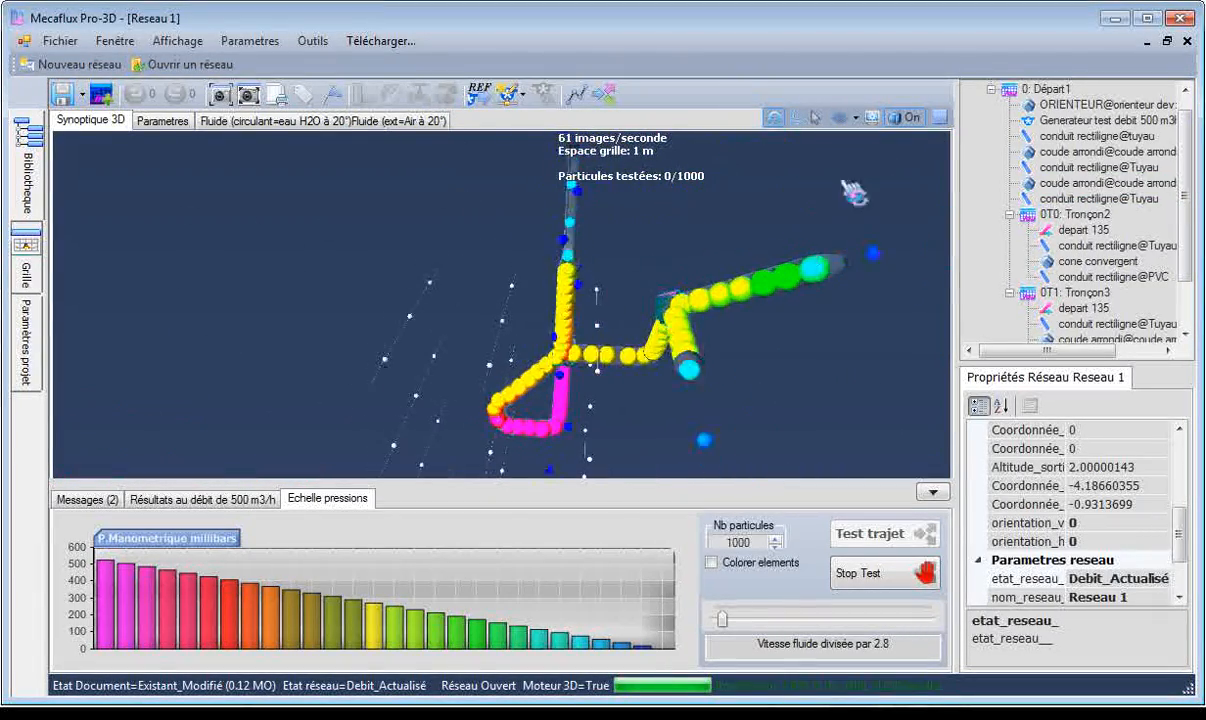
scroll(1068, 200, up, 1)
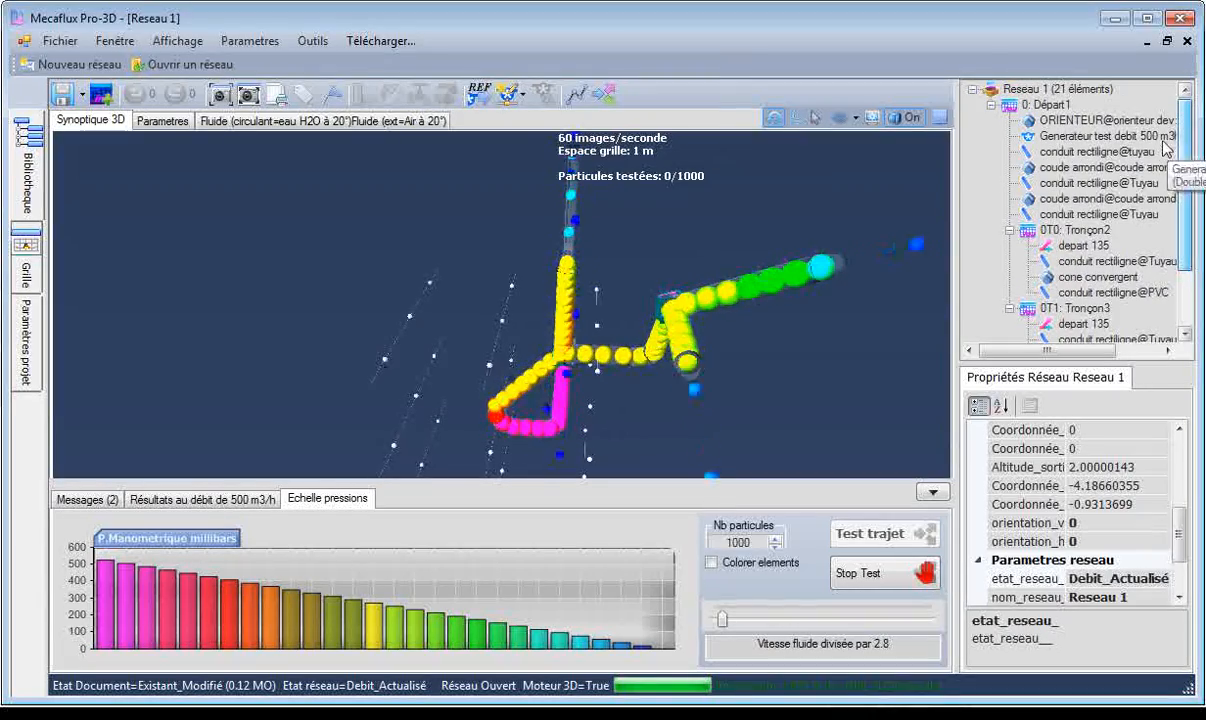
drag(868, 363, 699, 242)
scroll(640, 300, down, 4)
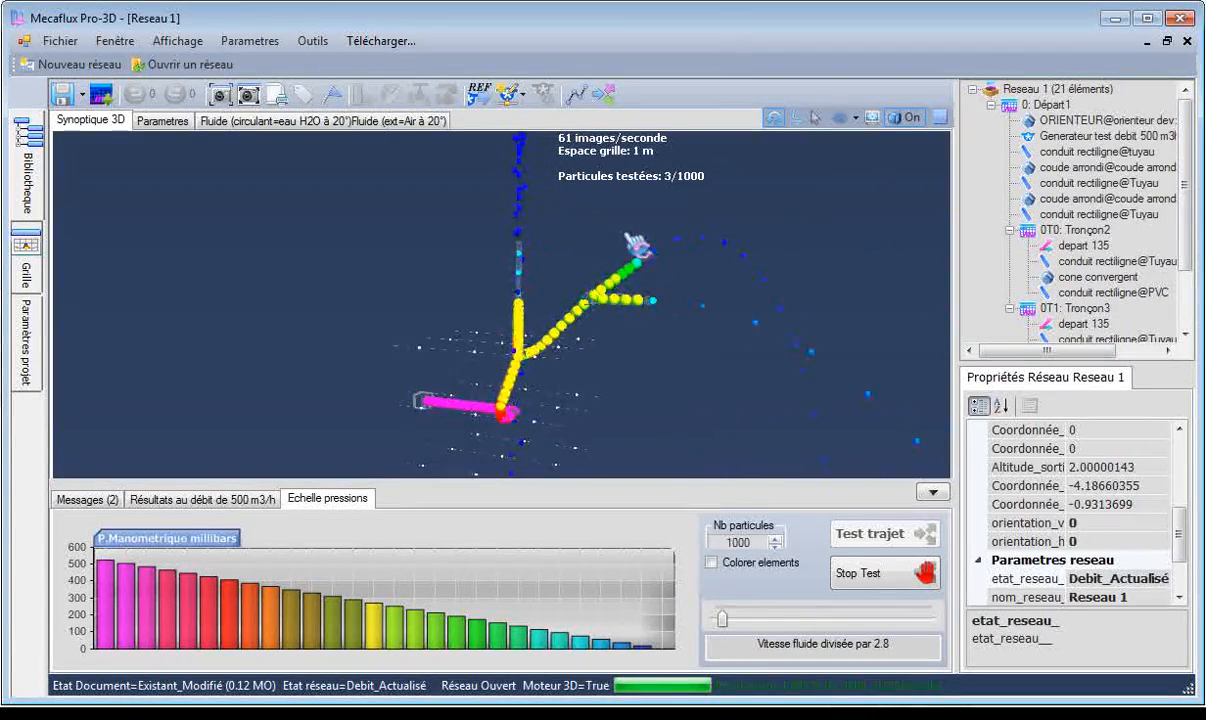
click(870, 580)
Continue the network after the PVC straight conduit of Tronçon2 with three horizontal 1 m conduits, and validate the extension.
mouse_move(679, 381)
mouse_down()
mouse_move(646, 363)
mouse_move(638, 377)
mouse_move(668, 402)
mouse_up()
scroll(500, 238, up, 3)
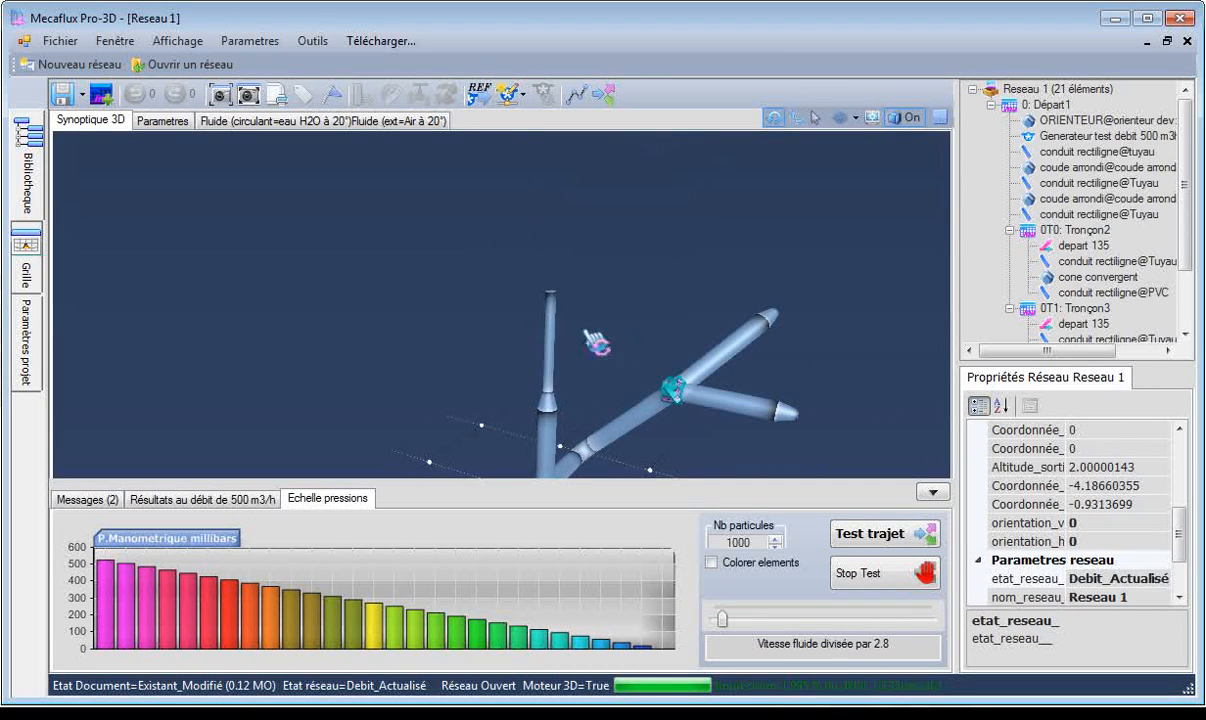
right_click(555, 323)
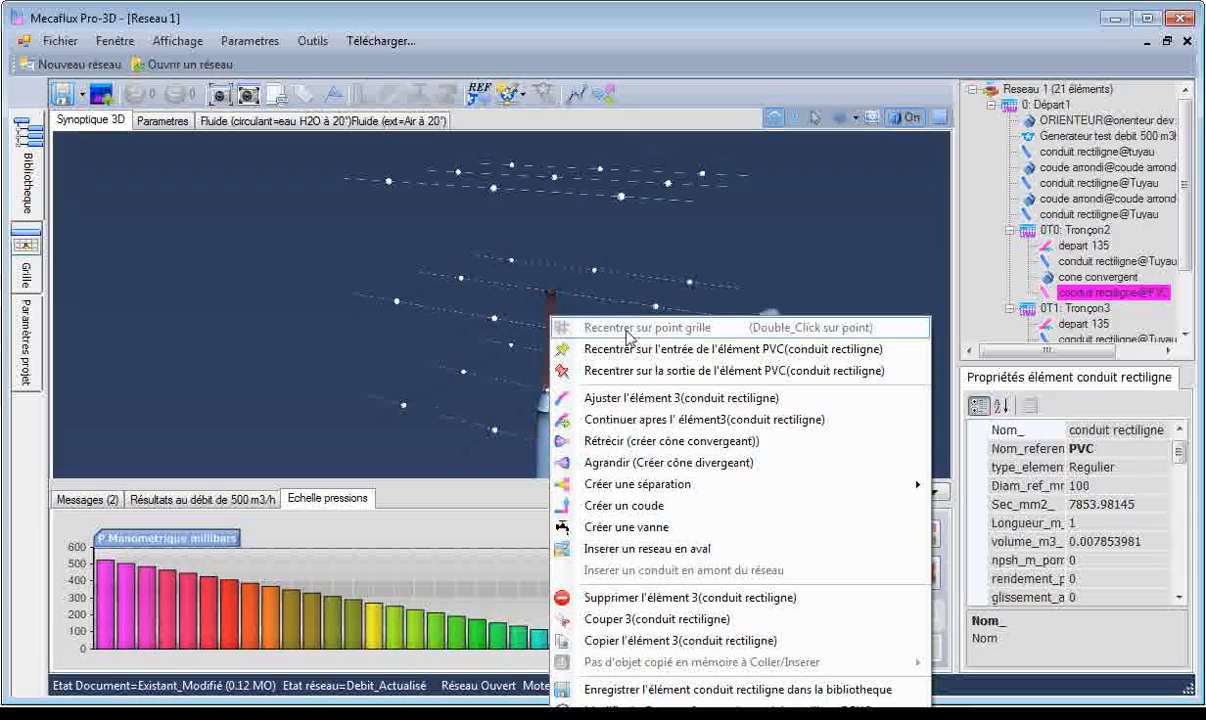
click(630, 420)
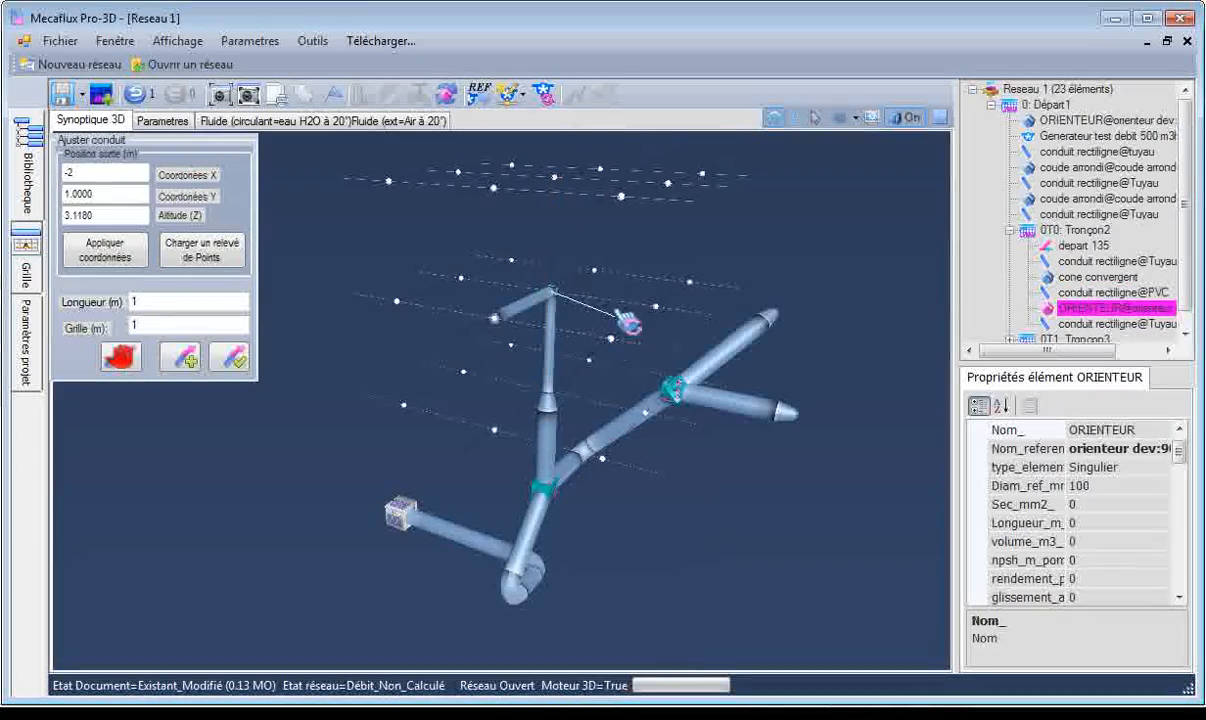
click(470, 288)
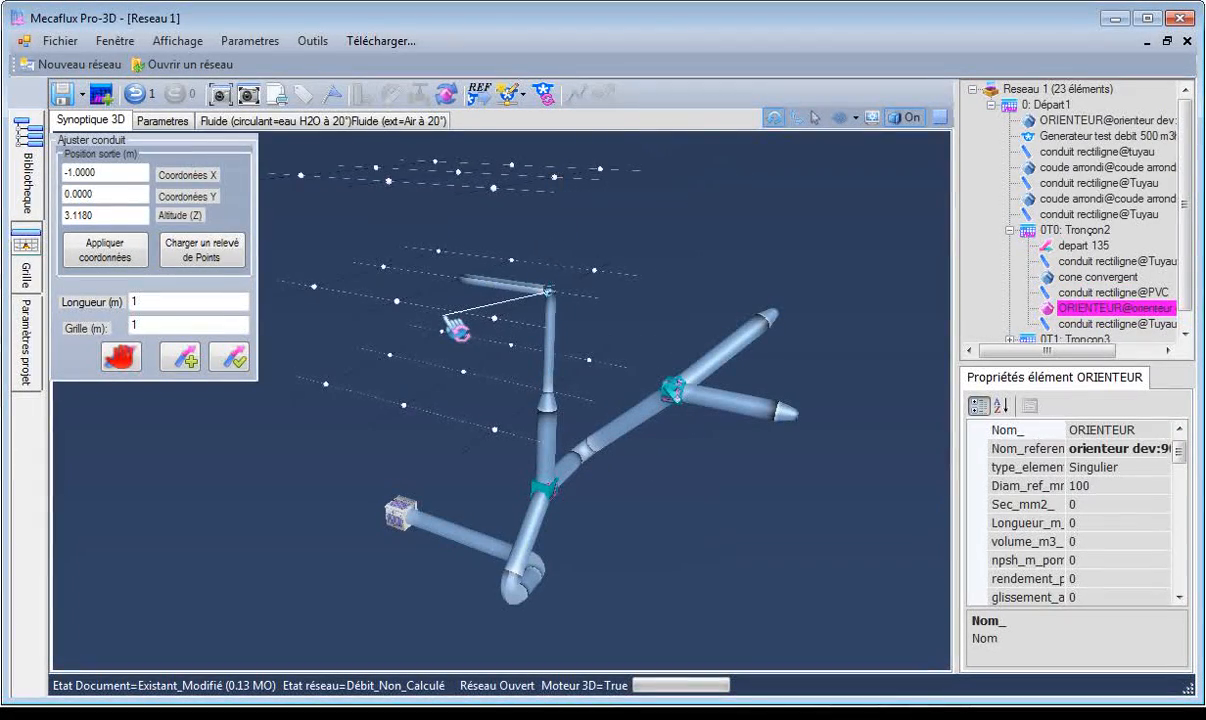
click(447, 319)
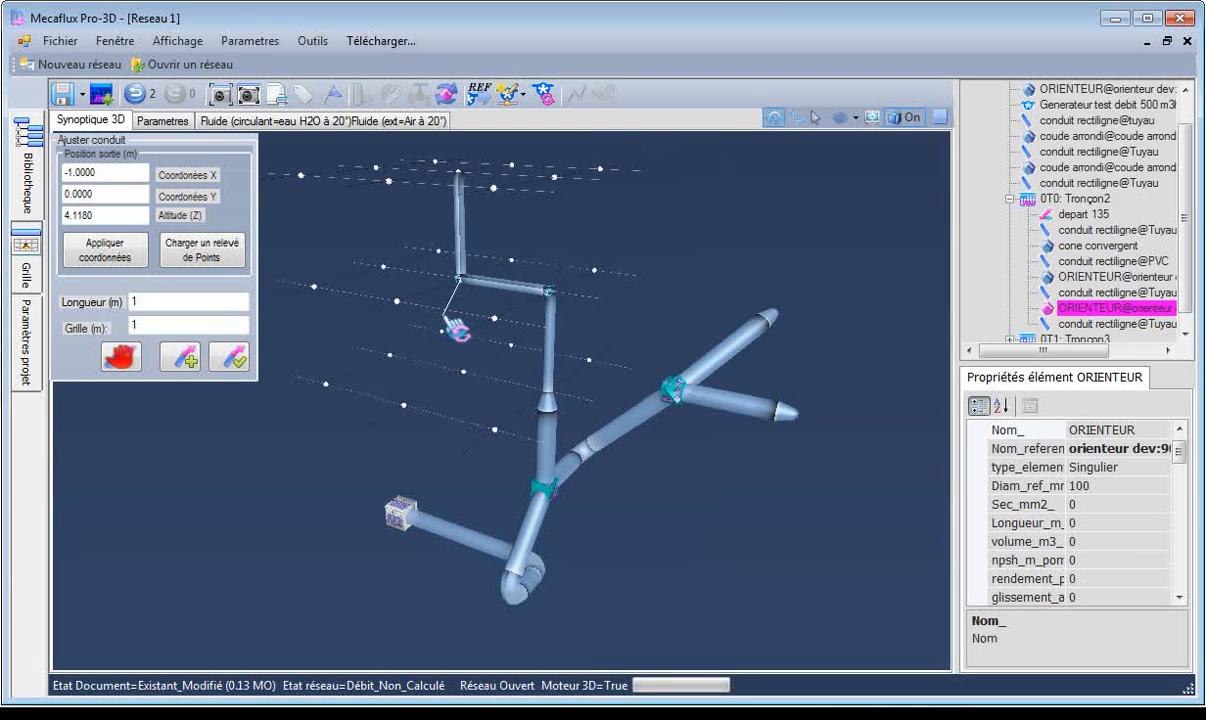
click(397, 300)
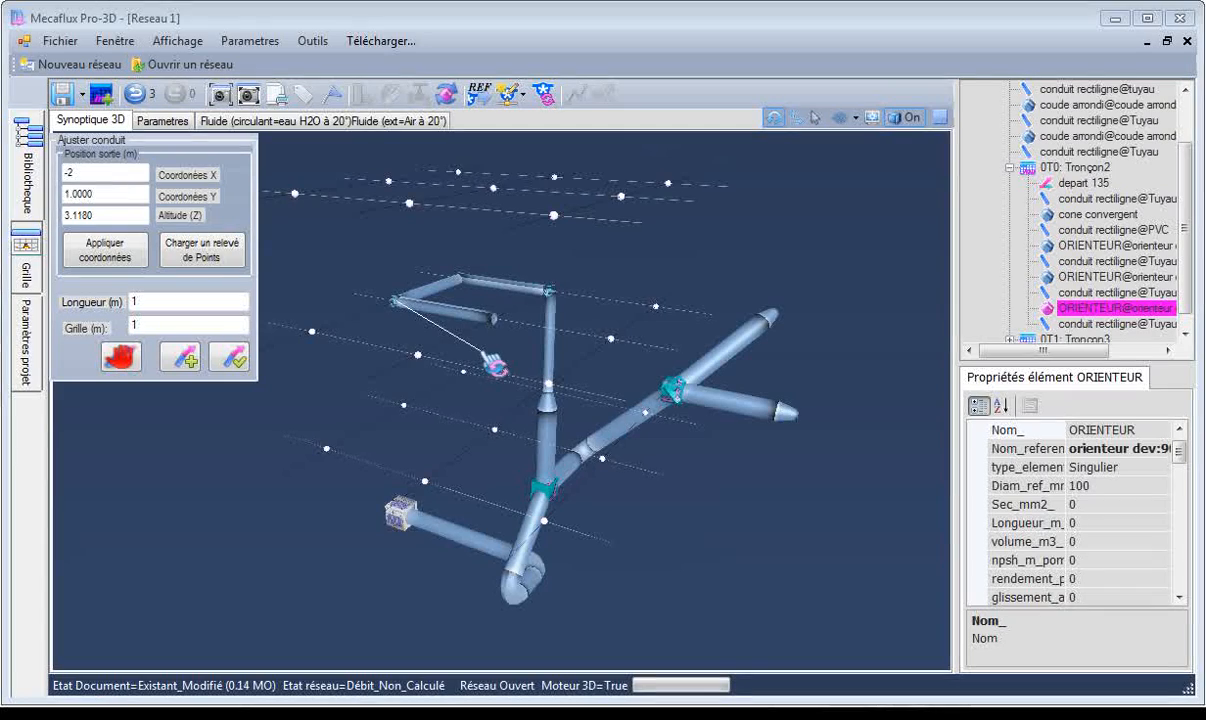
click(240, 358)
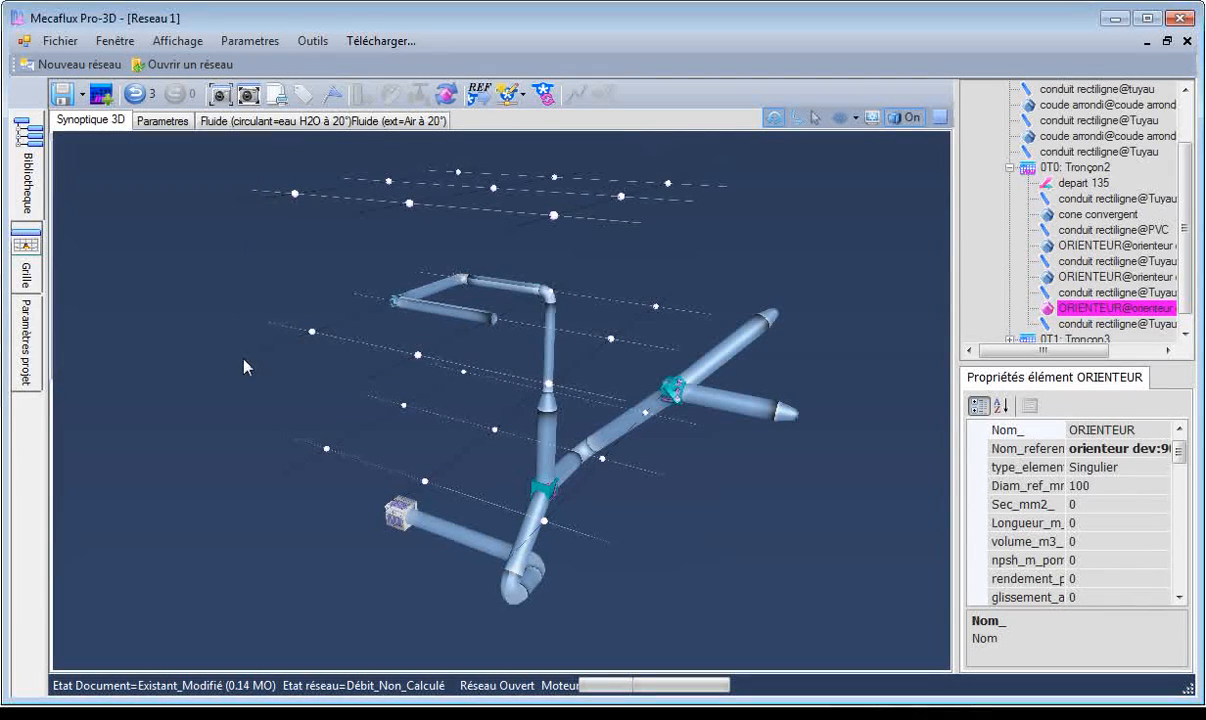
Browse the library's conduit, singular element and pump categories, and check the last straight conduit of Tronçon2.
drag(351, 367, 307, 392)
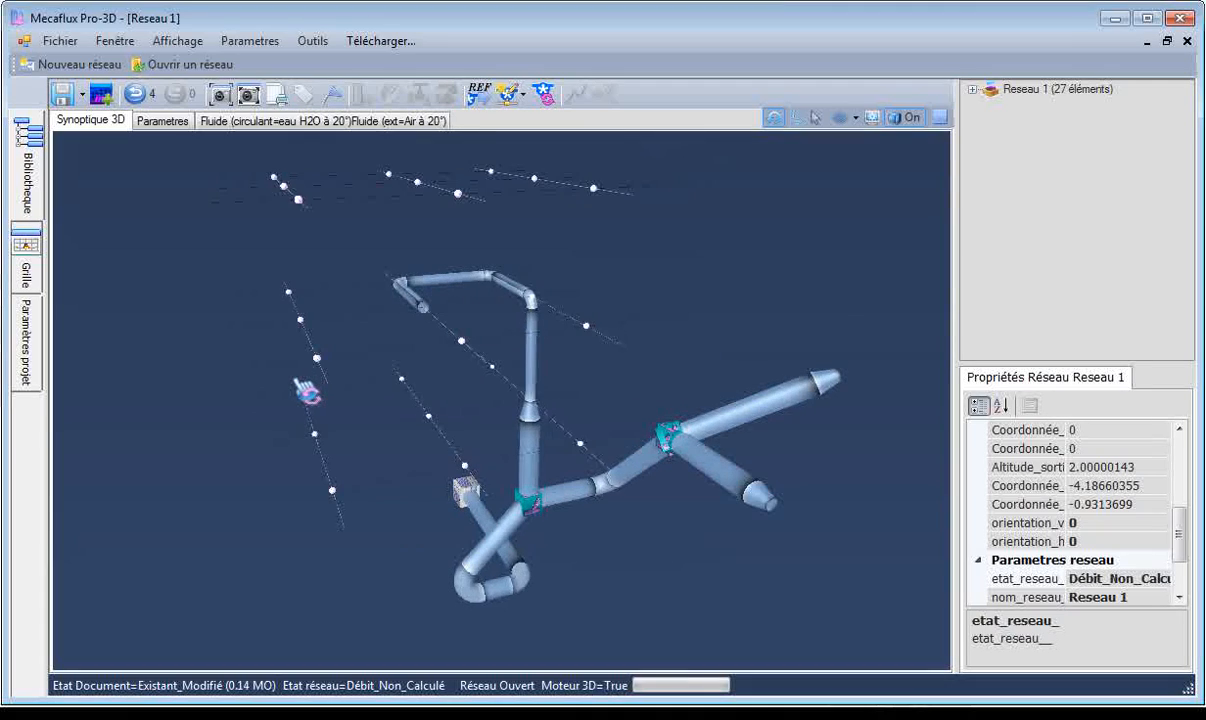
click(30, 170)
click(28, 172)
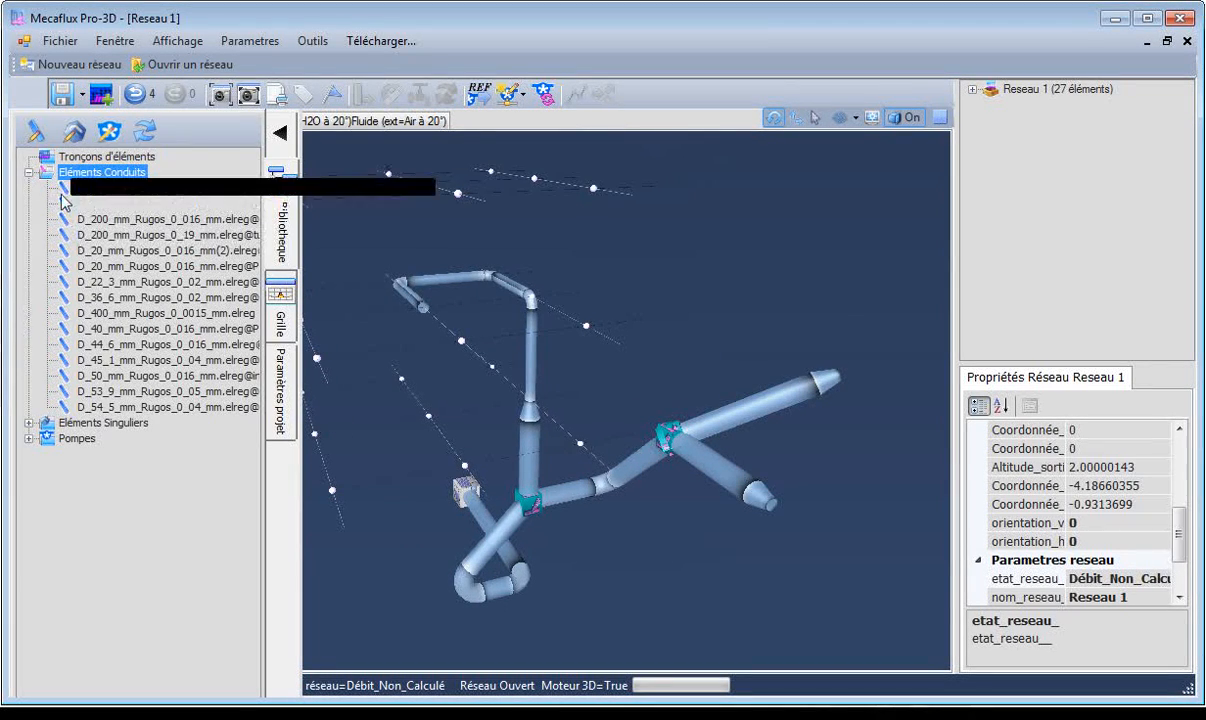
click(28, 172)
click(29, 189)
click(28, 190)
click(29, 205)
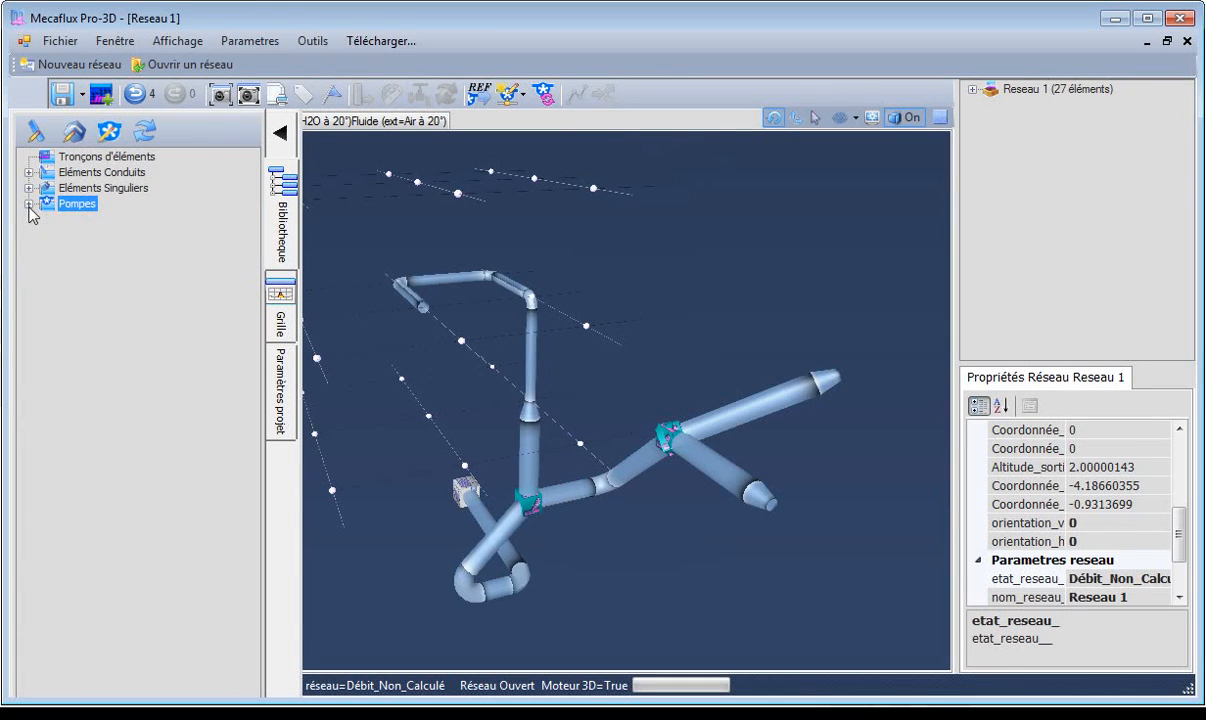
click(403, 290)
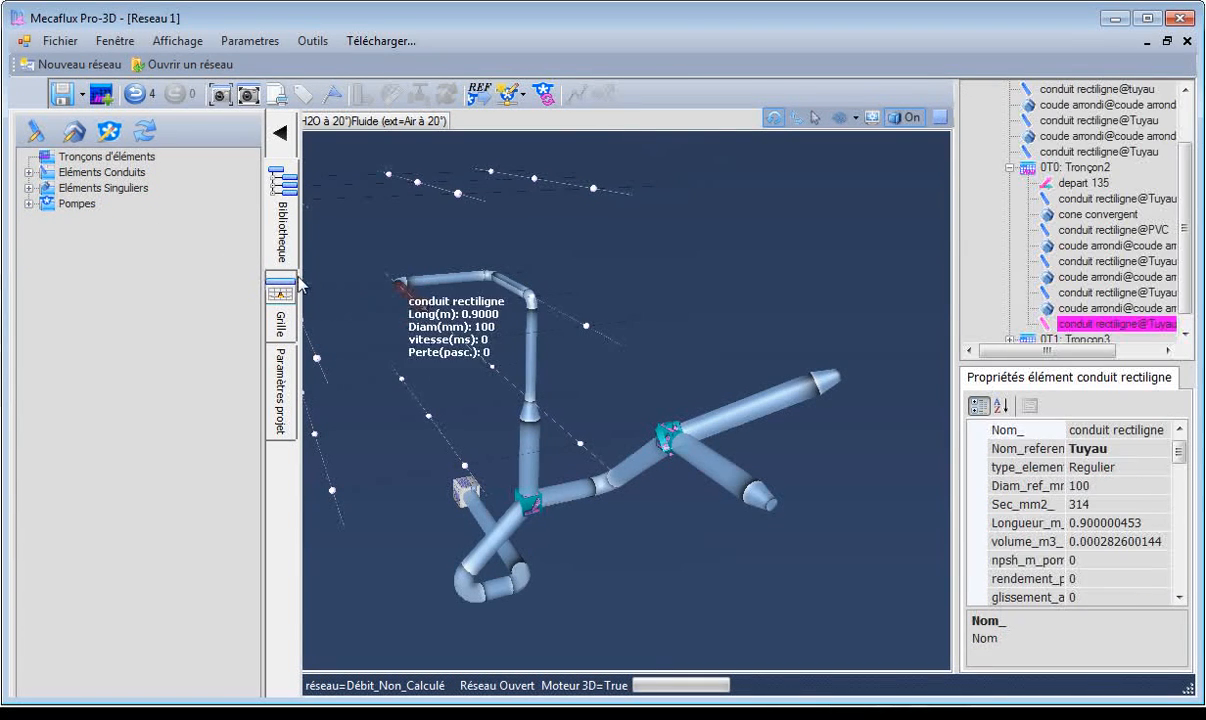
drag(625, 348, 682, 335)
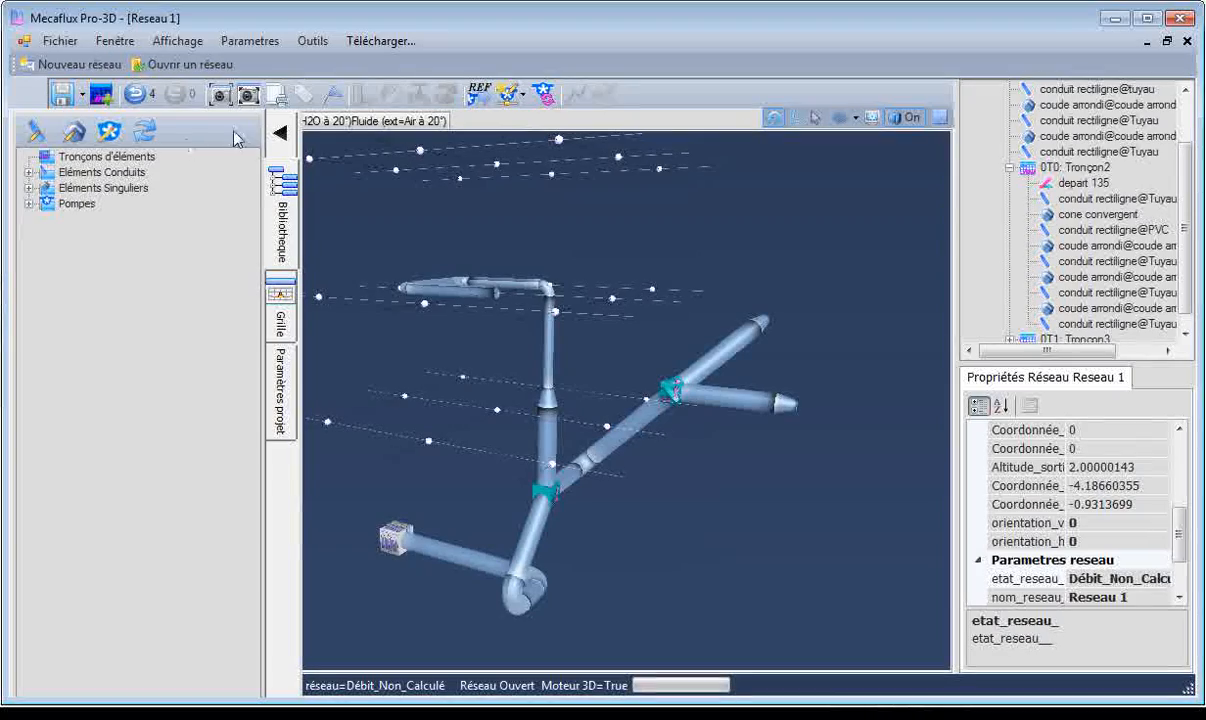
click(279, 137)
Recalculate the extended network's flow, show the pressure scale and colour the elements by pressure.
drag(376, 338, 378, 370)
click(543, 94)
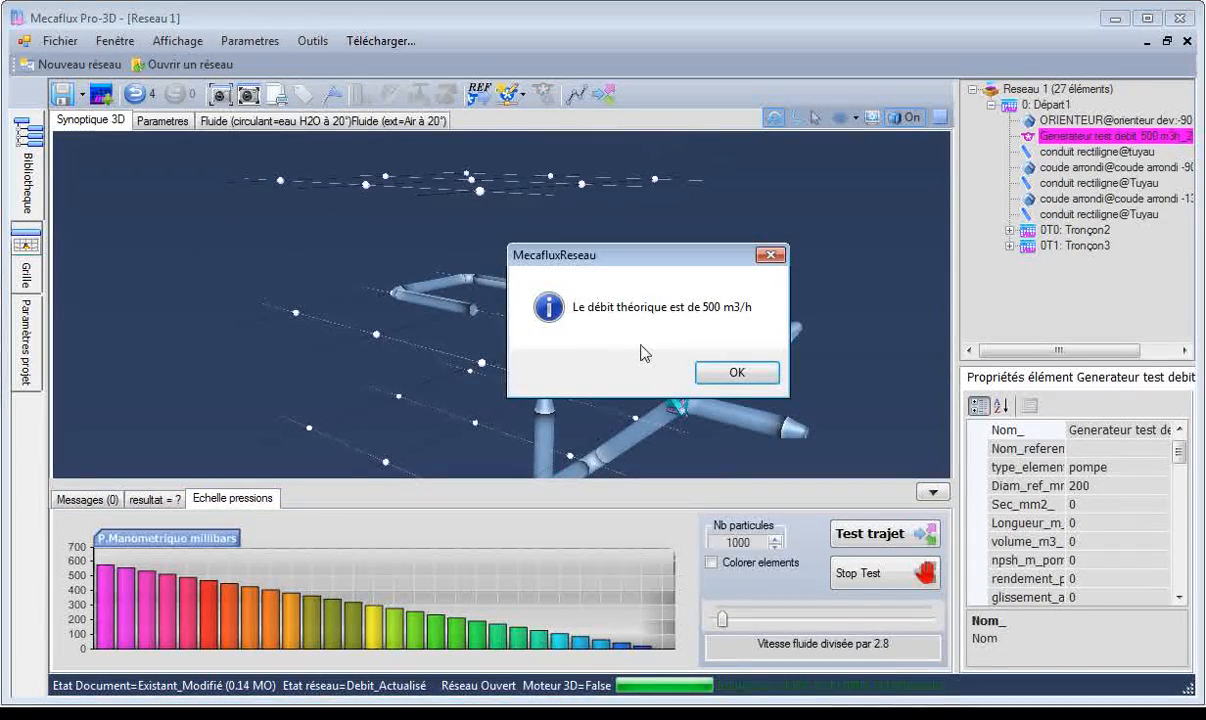
click(735, 377)
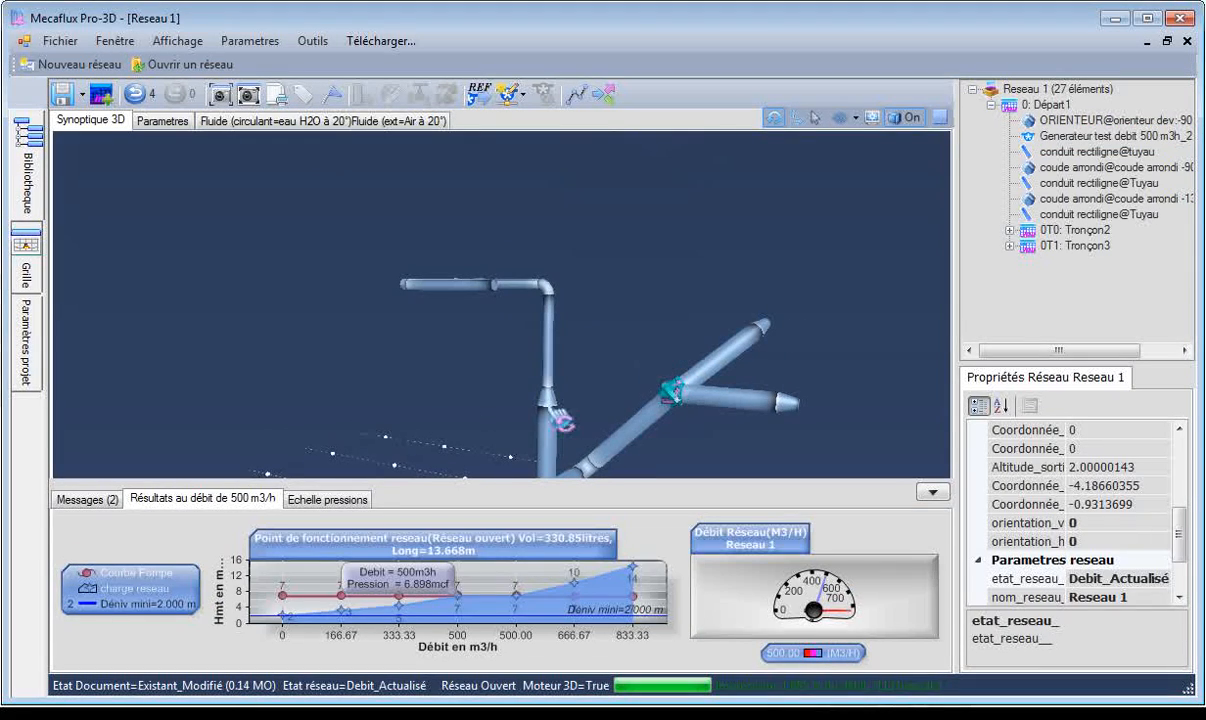
click(332, 501)
click(712, 563)
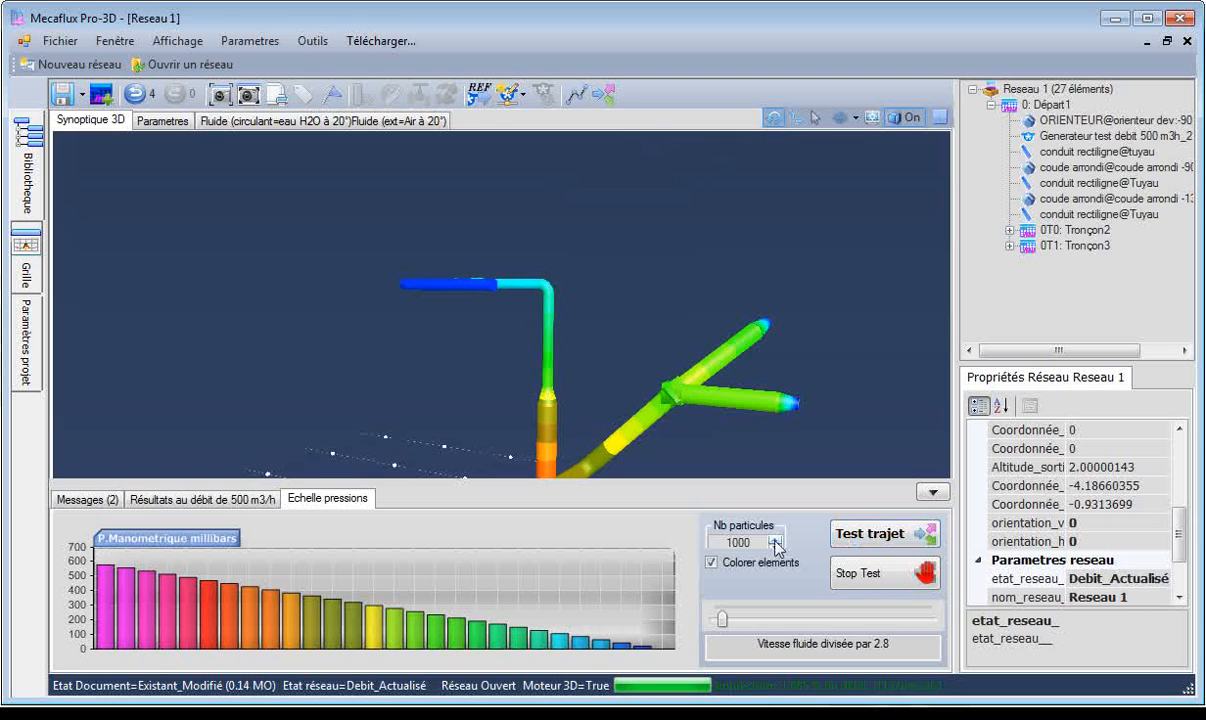
Switch off element colouring, run a path test with 1000 particles on the extended network, and stop it.
click(762, 566)
click(868, 533)
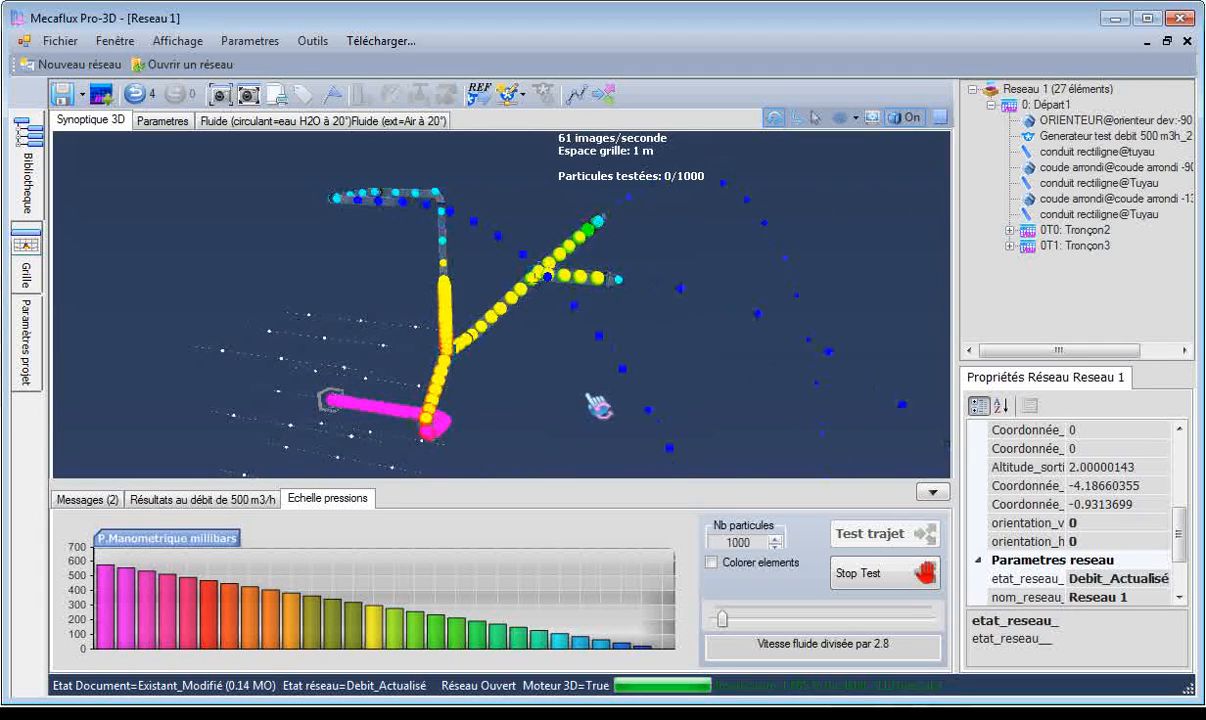
click(858, 573)
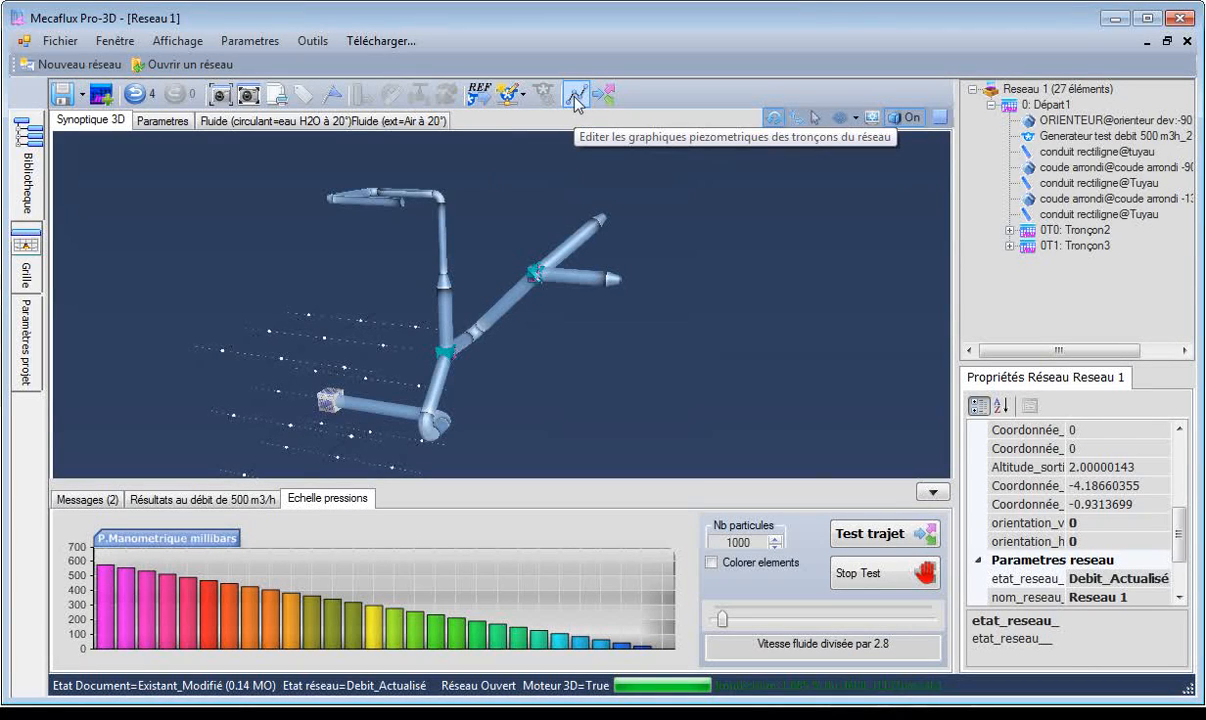
Show the element labels, examine those around the first rounded elbow of Départ1, hide them and view the whole network.
click(304, 97)
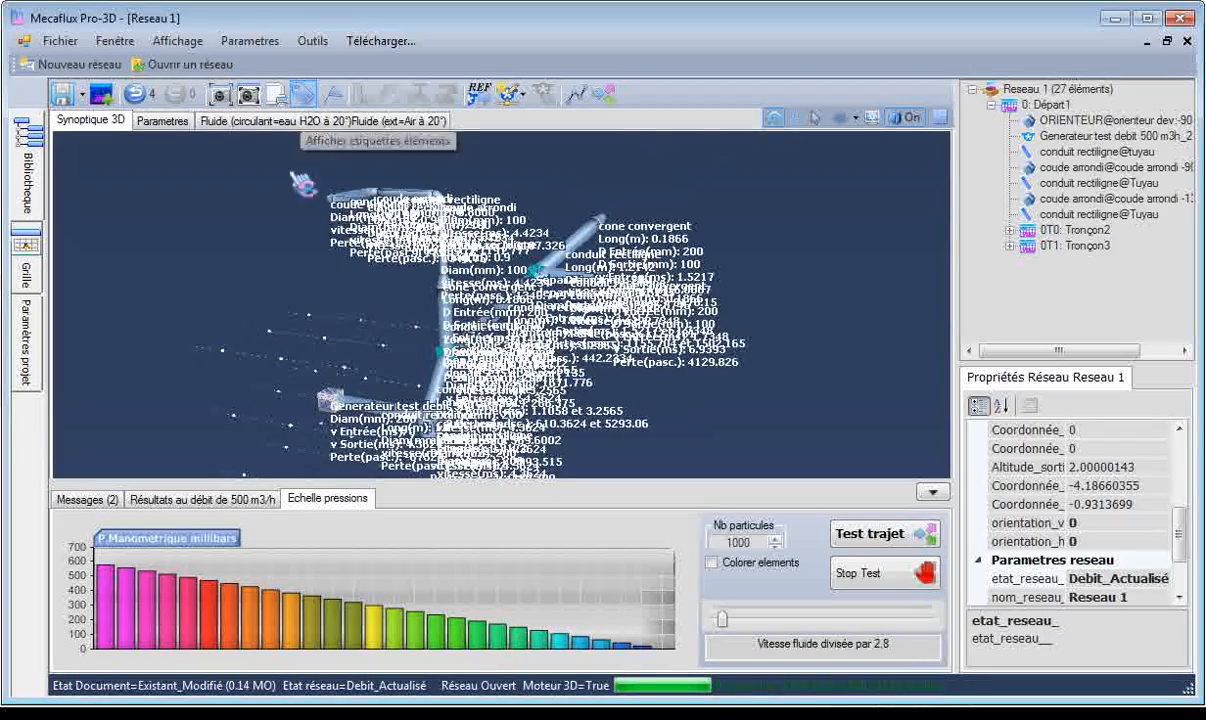
drag(500, 300, 745, 336)
double_click(1053, 169)
drag(843, 268, 473, 315)
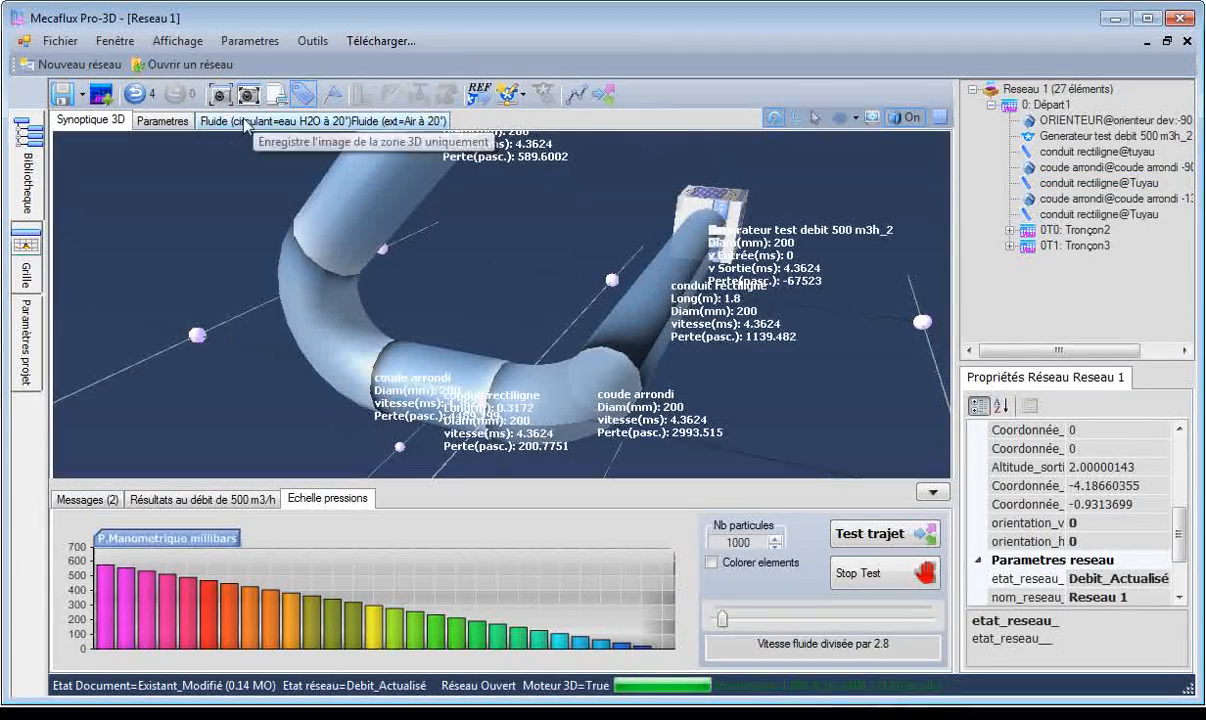
drag(212, 191, 790, 284)
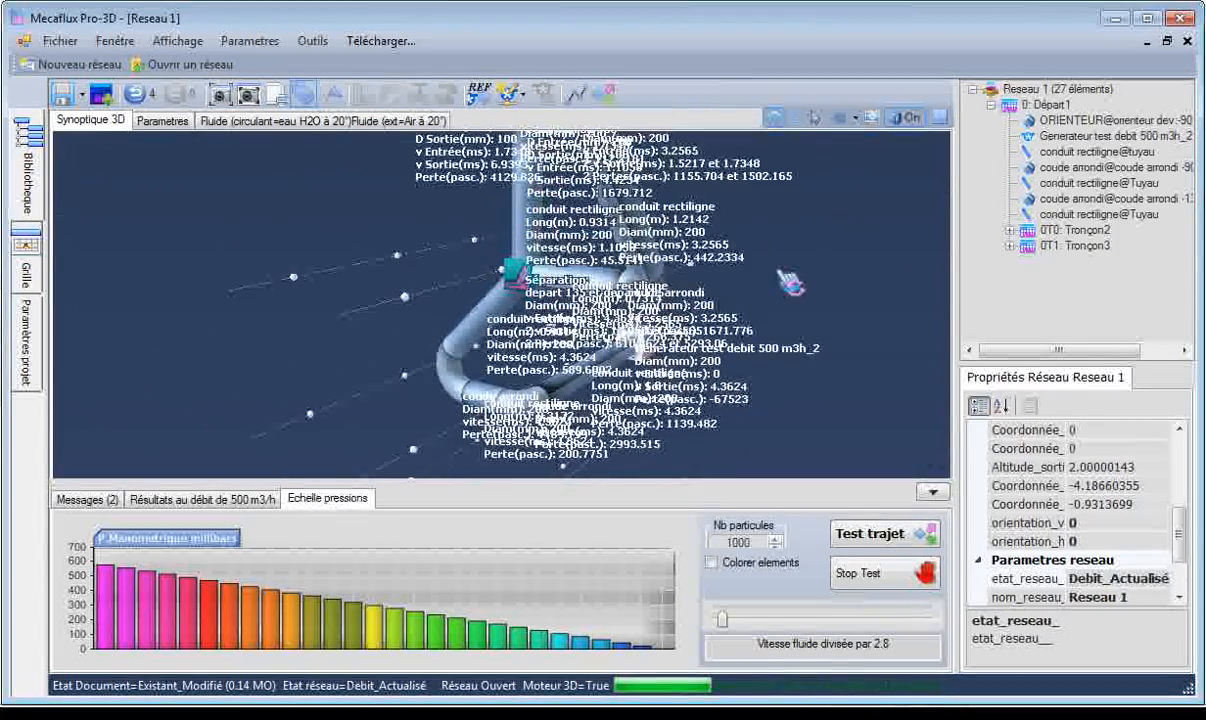
click(302, 104)
drag(330, 235, 639, 204)
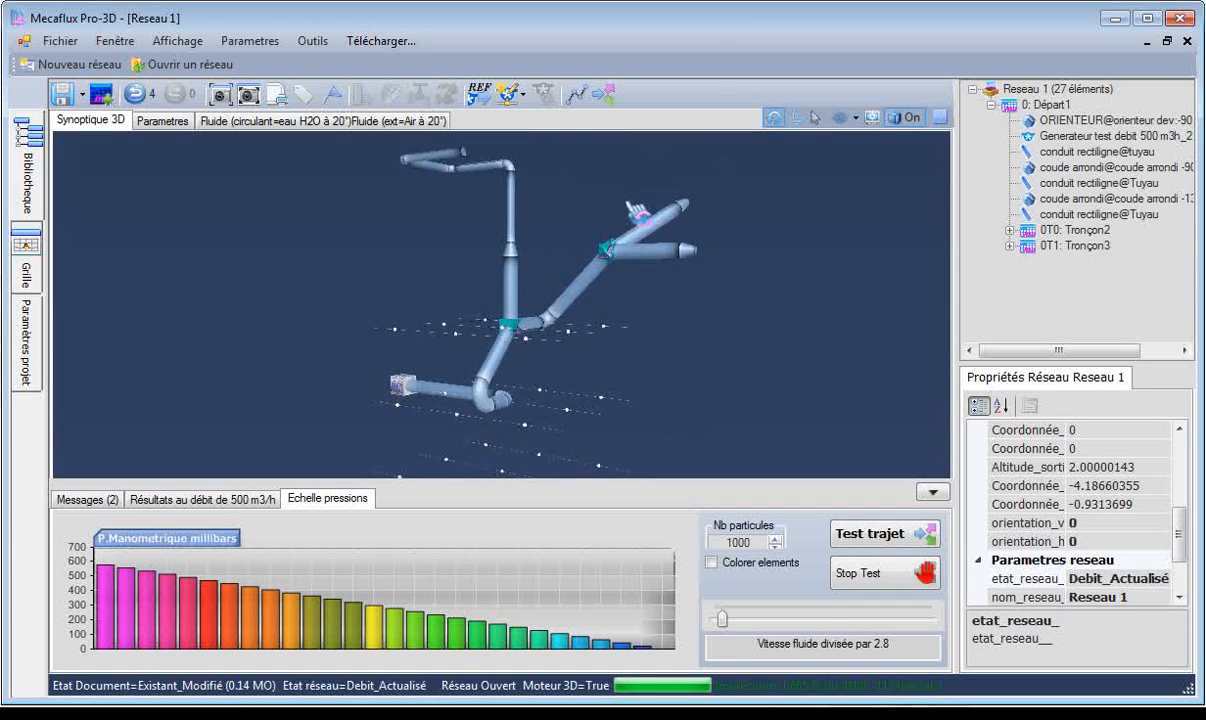
drag(641, 420, 795, 364)
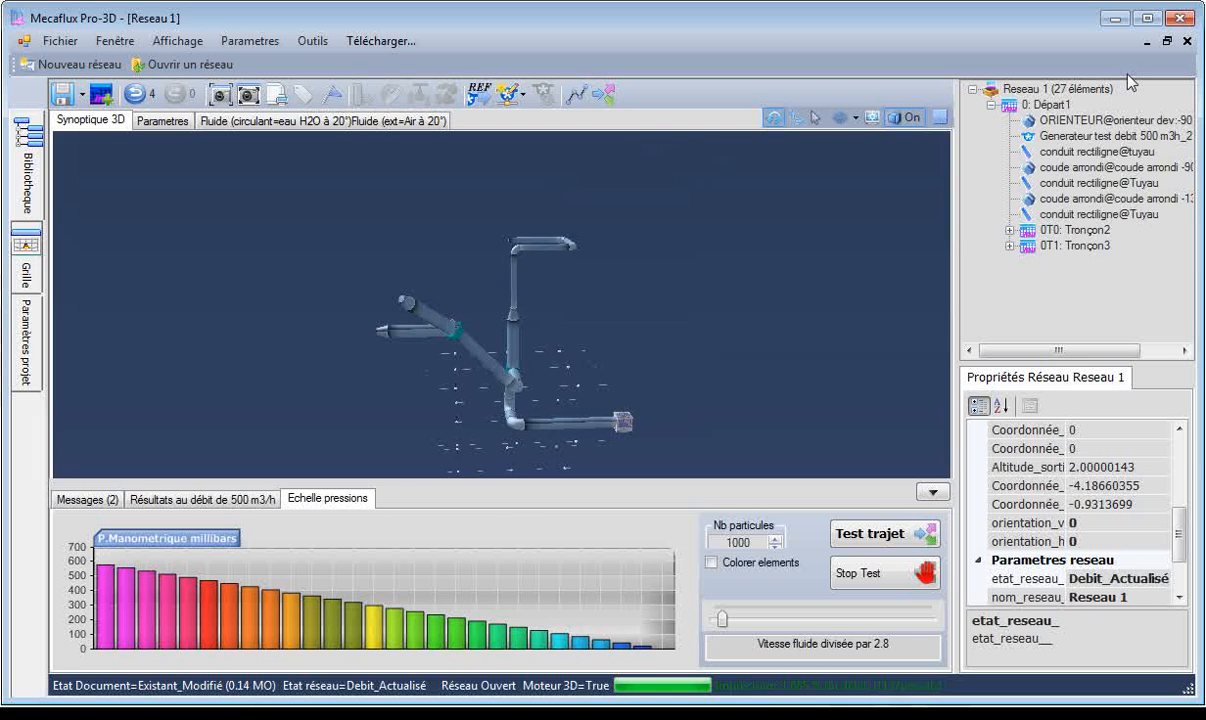
Switch to Heliciel and start a new project from the "Hélice propusive air (génération de poussée)" model.
click(1118, 26)
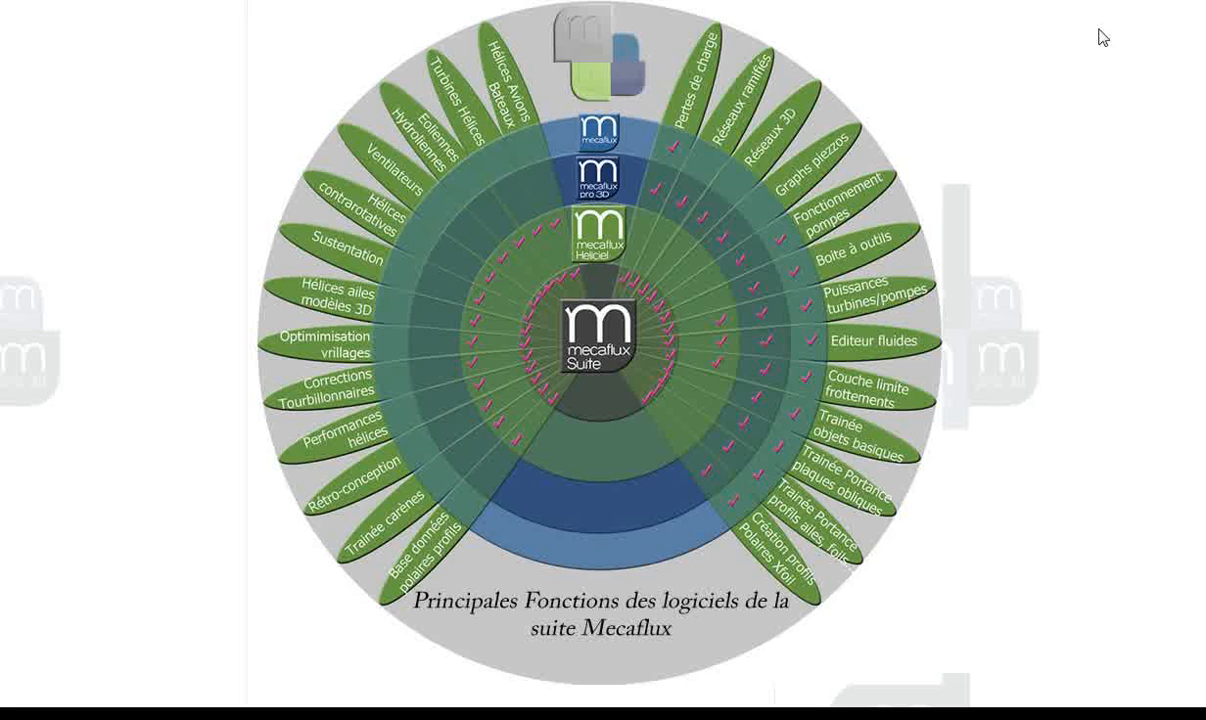
mouse_move(618, 255)
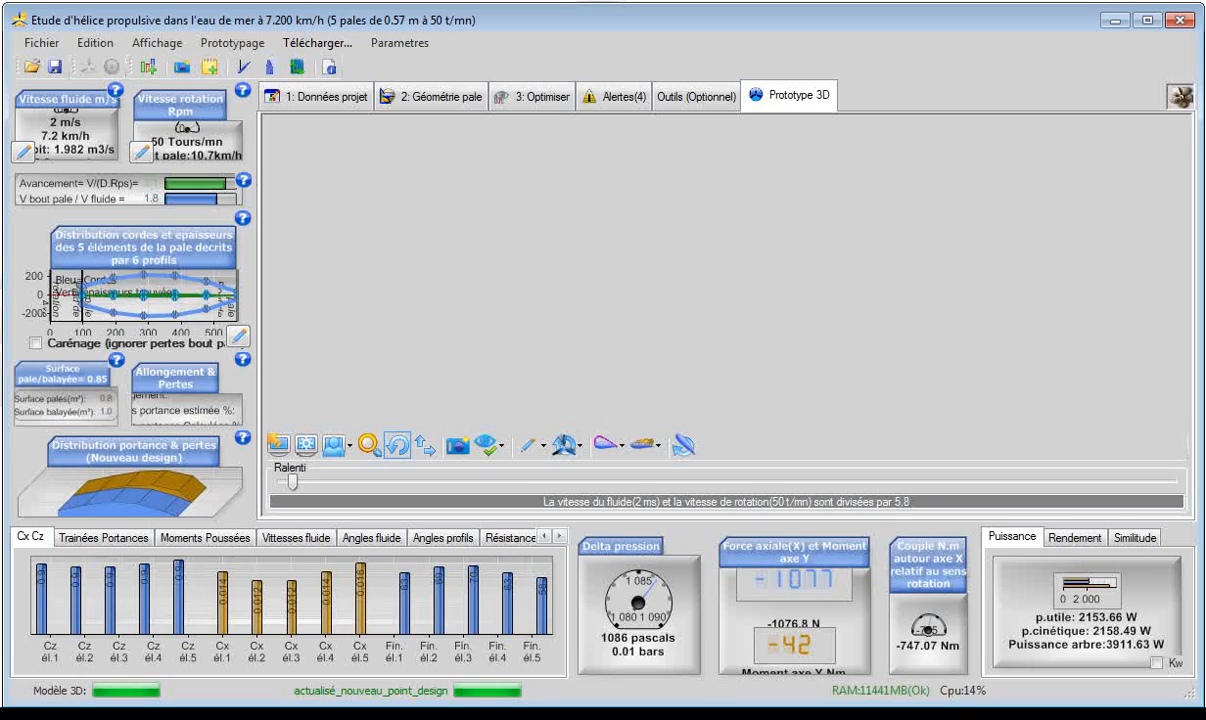
click(708, 97)
click(775, 103)
click(48, 46)
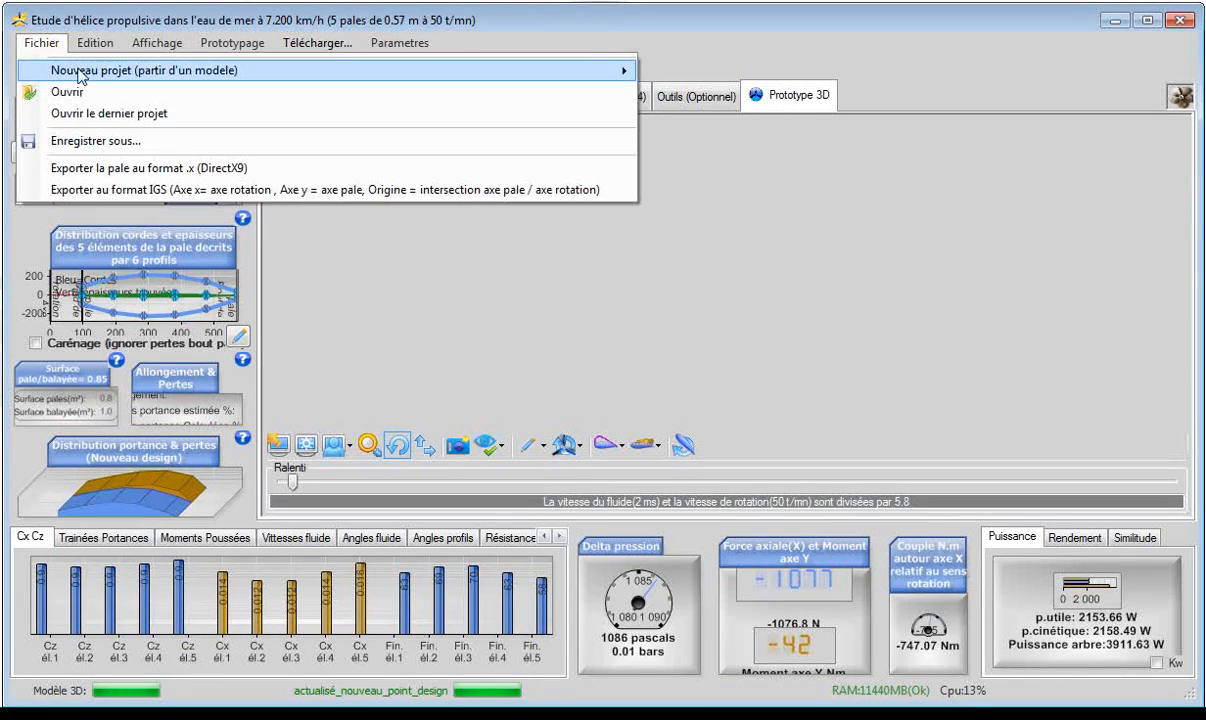
mouse_move(84, 79)
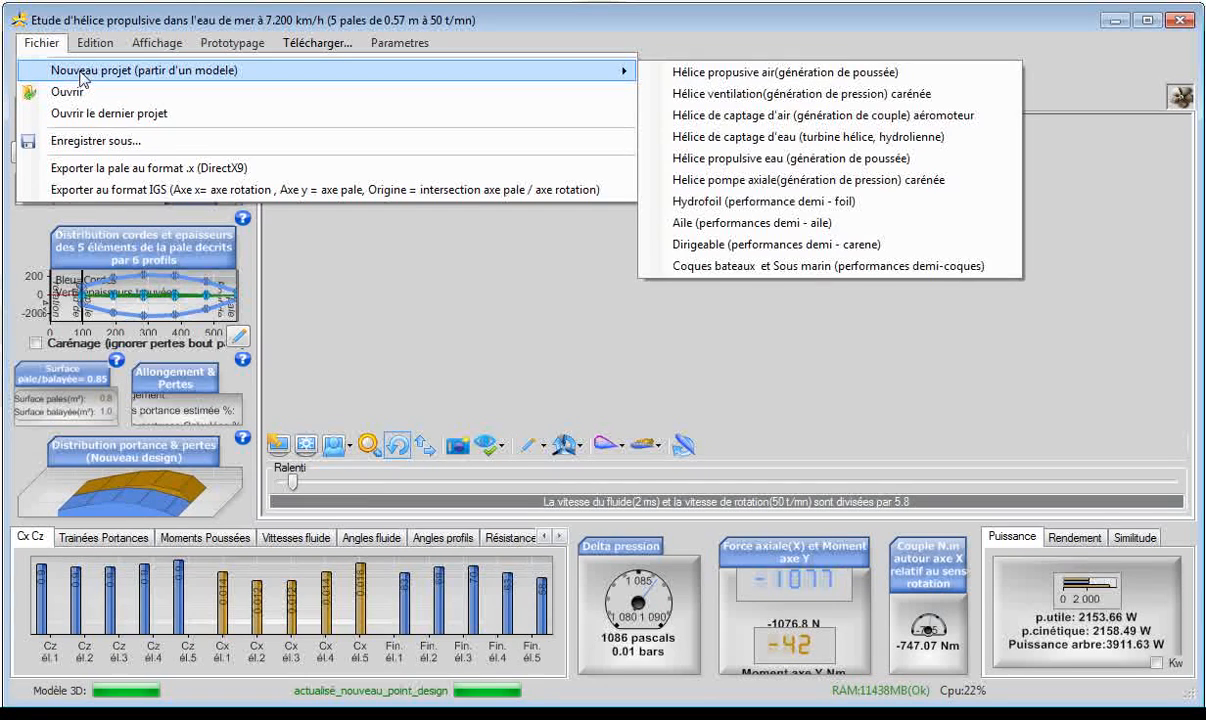
click(815, 74)
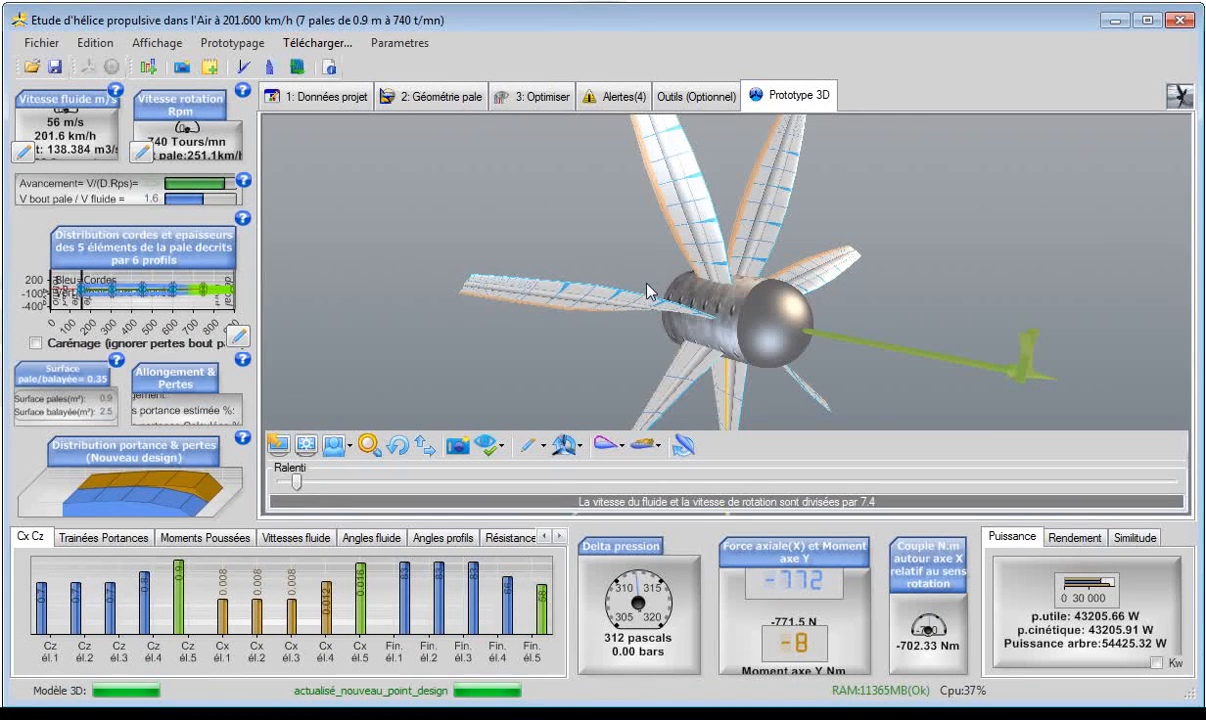
Examine the 3D propeller prototype, the project's fluid data, and the operating point's fluid speed and shaft rotation speed.
click(398, 445)
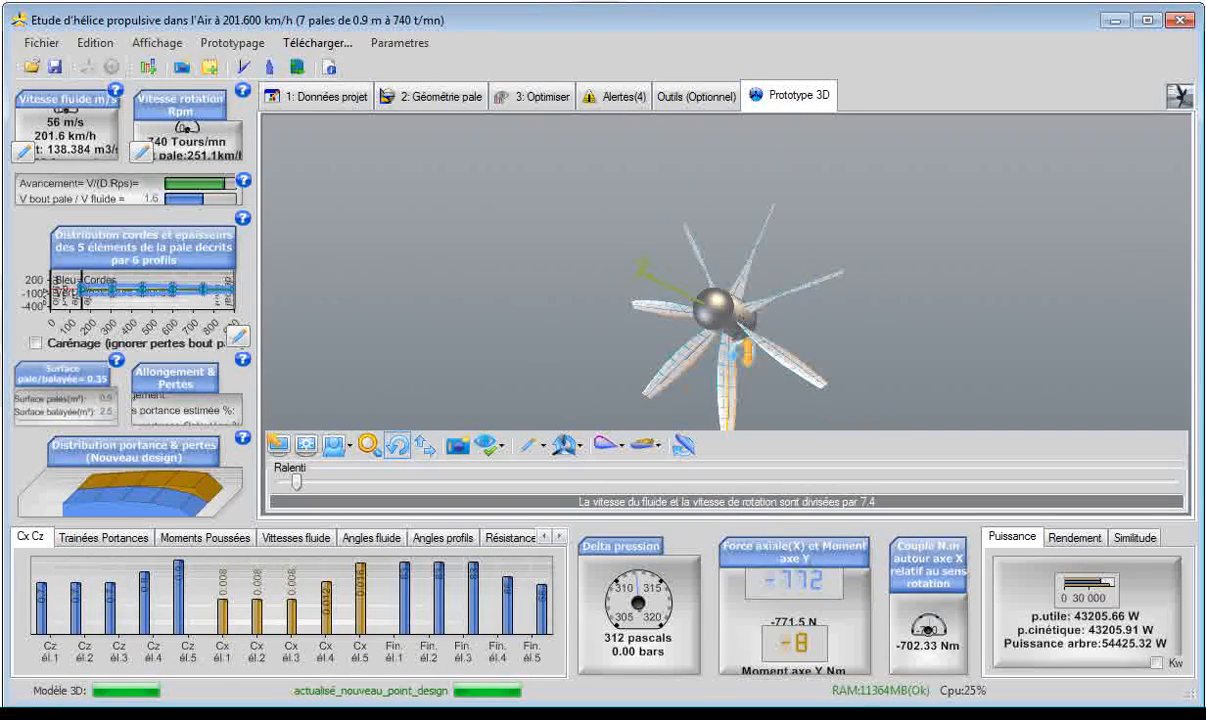
click(334, 100)
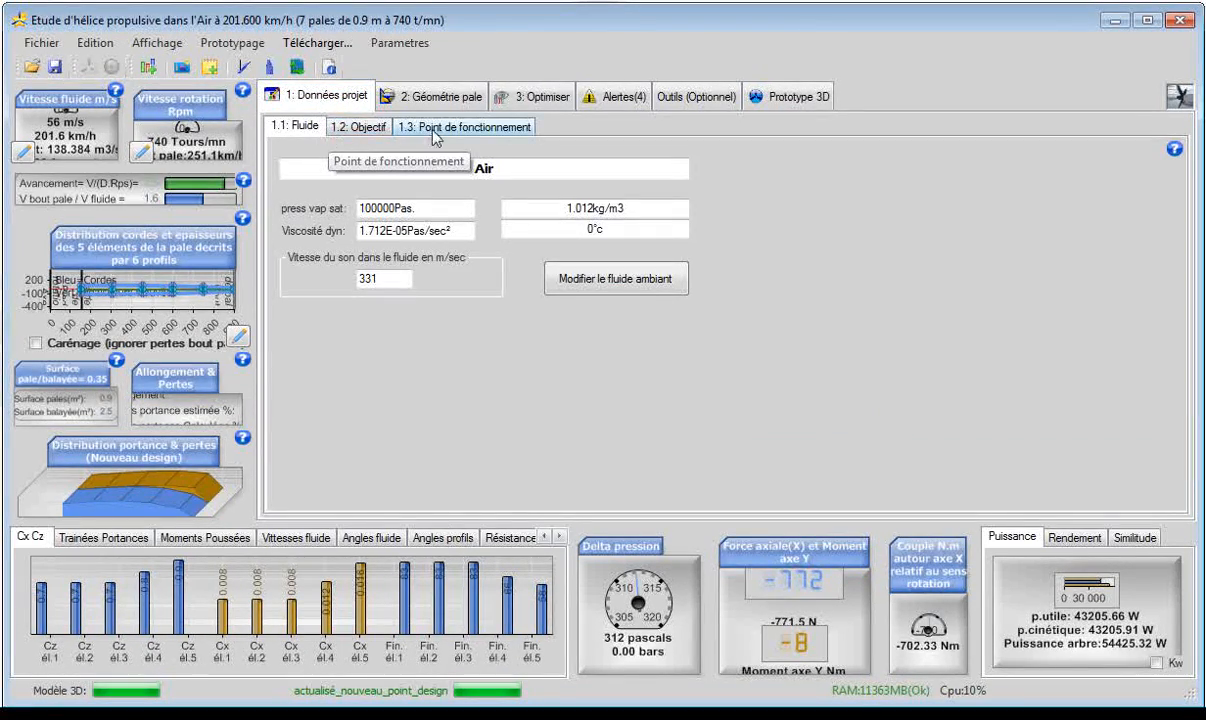
click(412, 128)
double_click(333, 247)
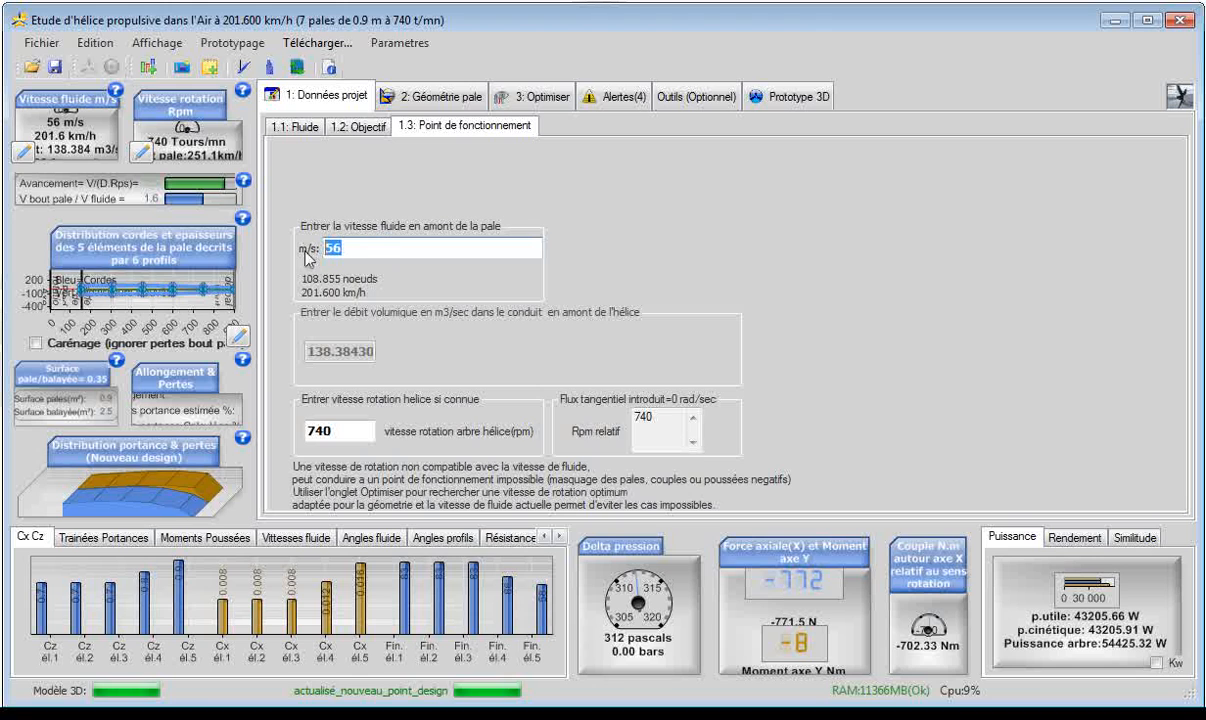
click(333, 431)
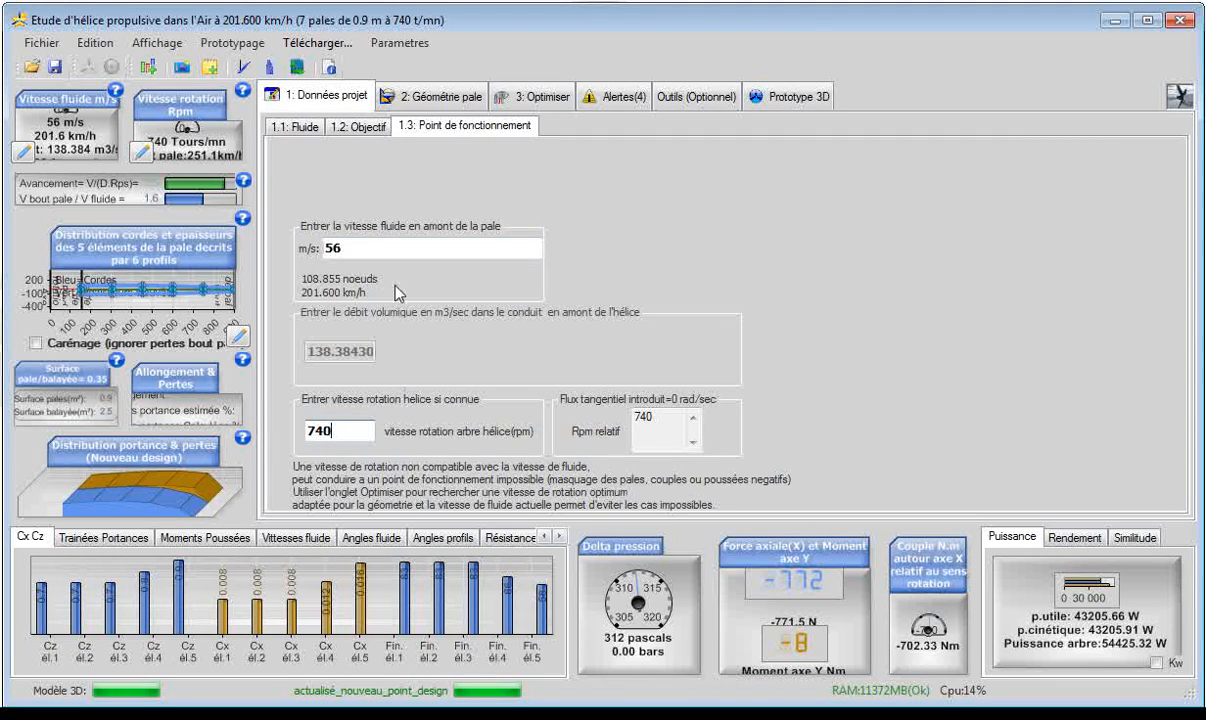
Examine the blade dimensions, the optimisation options and the seven-blade propeller's 3D prototype.
click(430, 100)
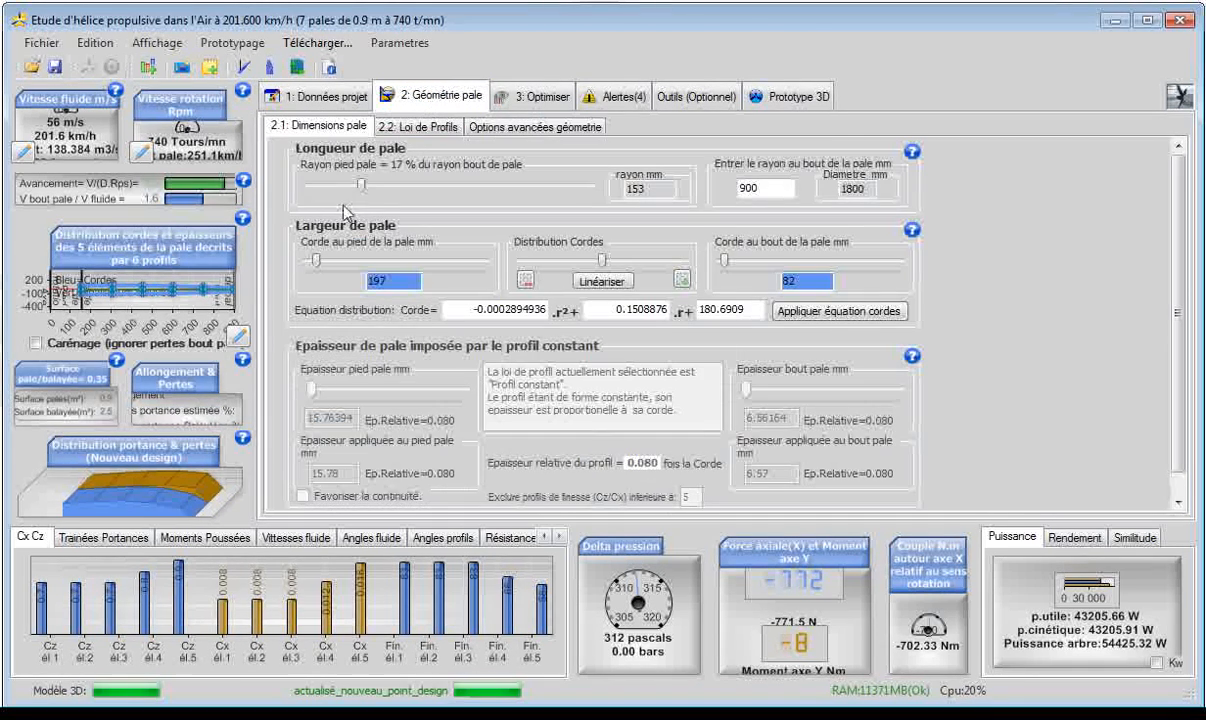
click(514, 104)
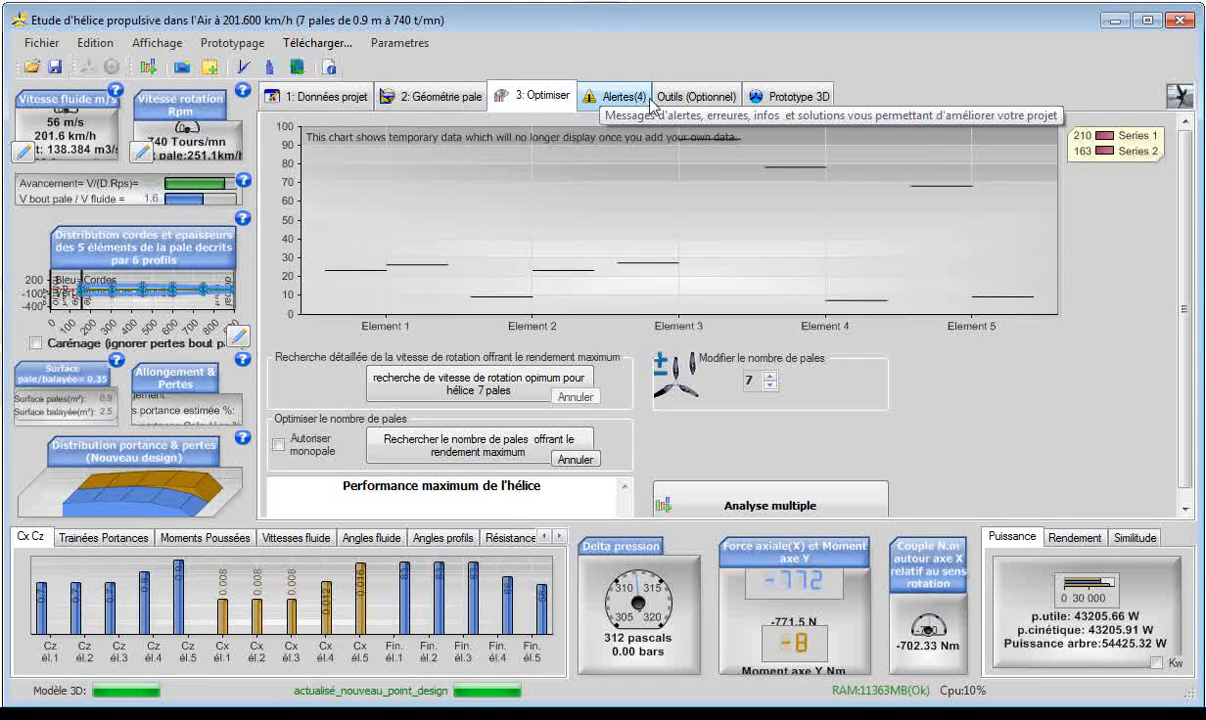
click(774, 100)
drag(527, 337, 668, 369)
click(571, 452)
click(613, 376)
Slow the prototype's animation by a factor of about 73.9 and show the particle paths during one propeller turn.
drag(296, 481, 444, 481)
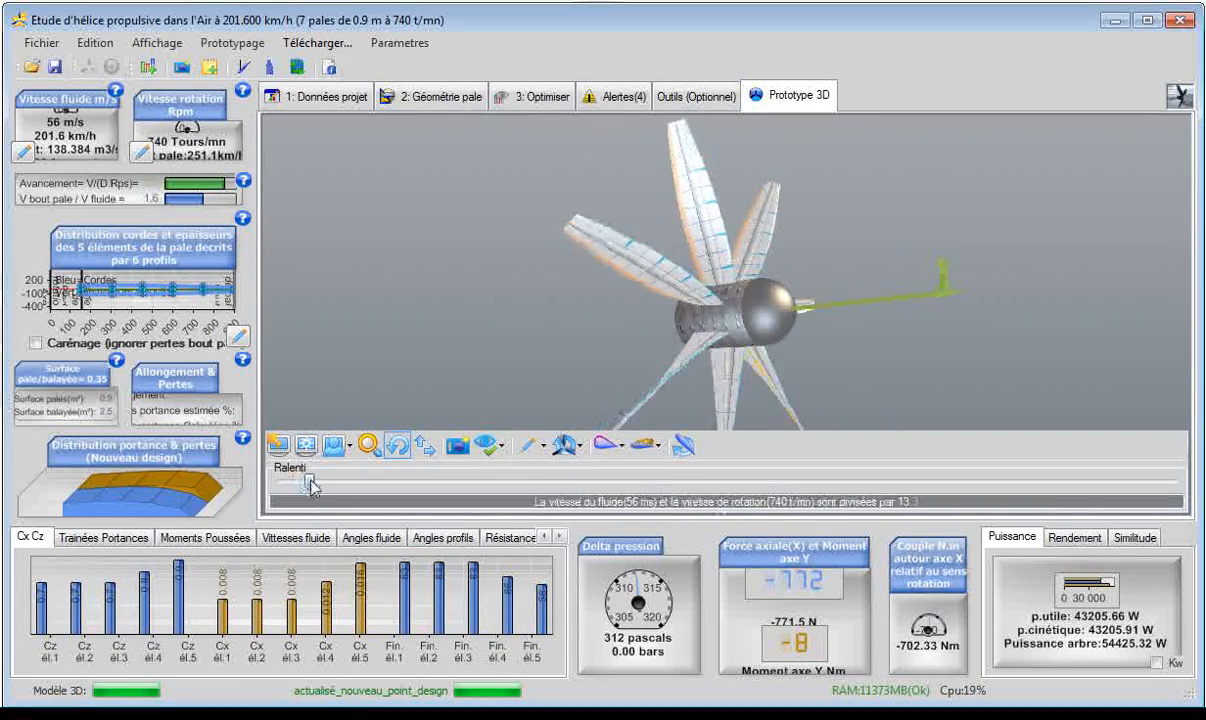
click(494, 452)
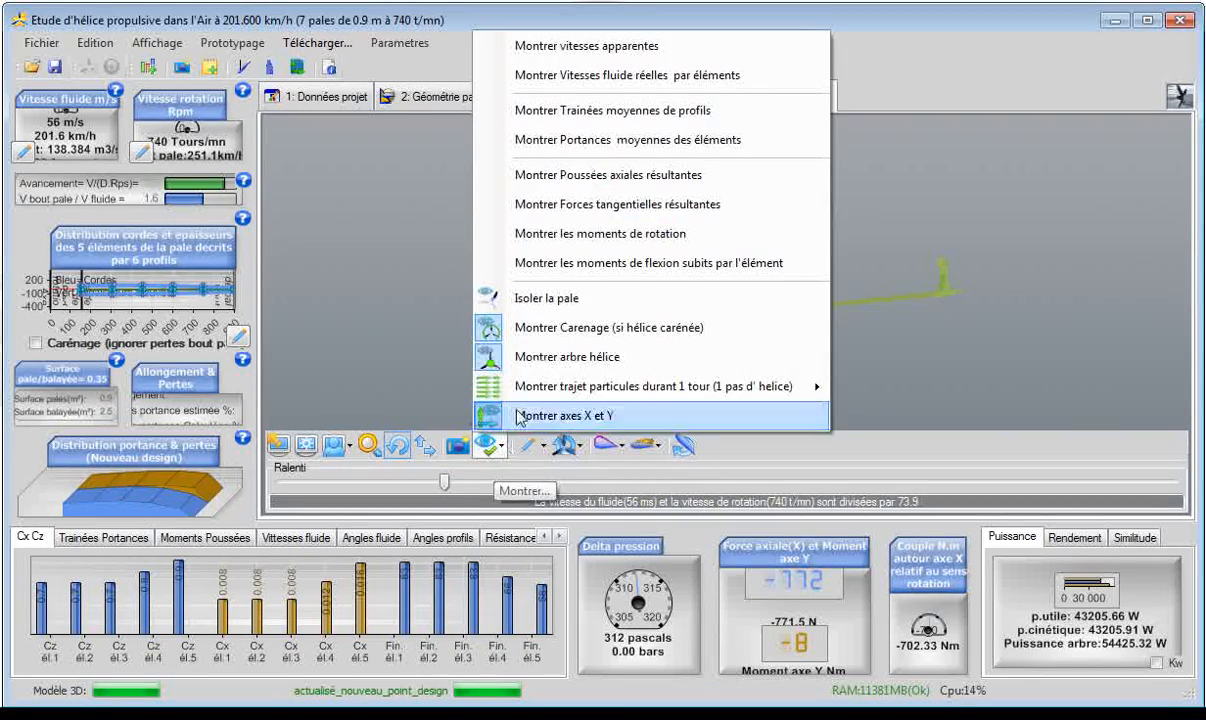
mouse_move(502, 378)
click(853, 390)
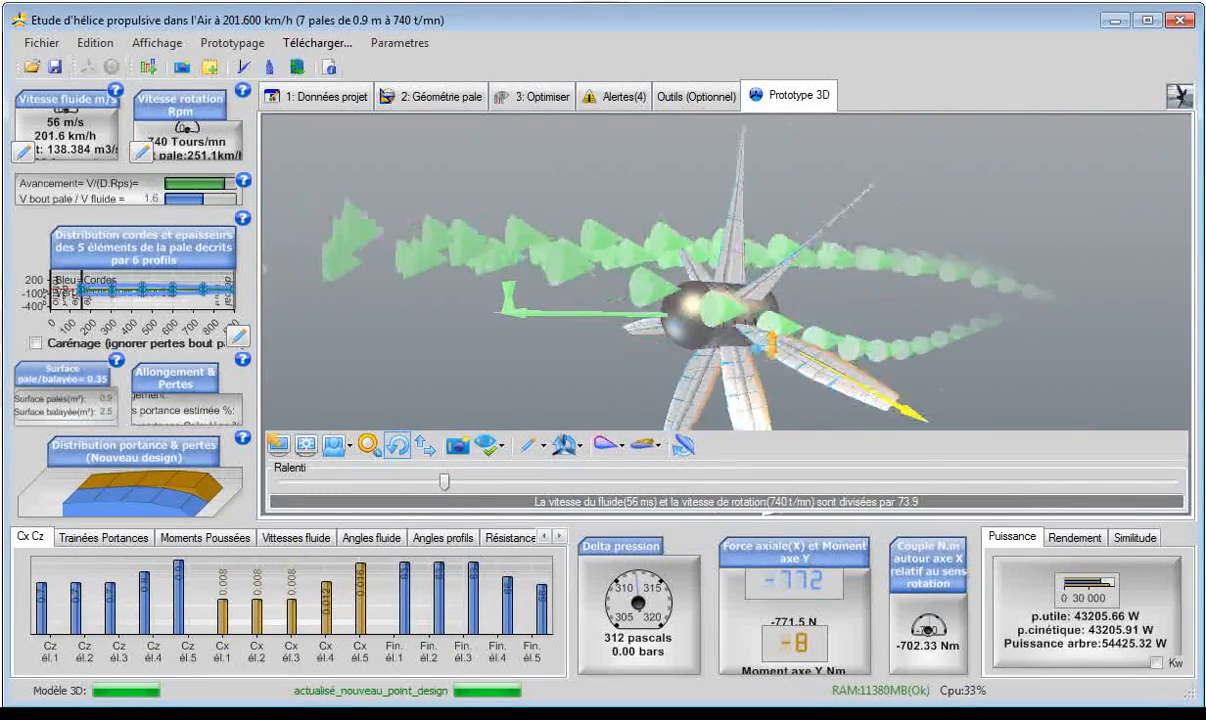
Examine the profiles of blade element 2 and the particle paths around the rotating propeller from several sides.
click(758, 372)
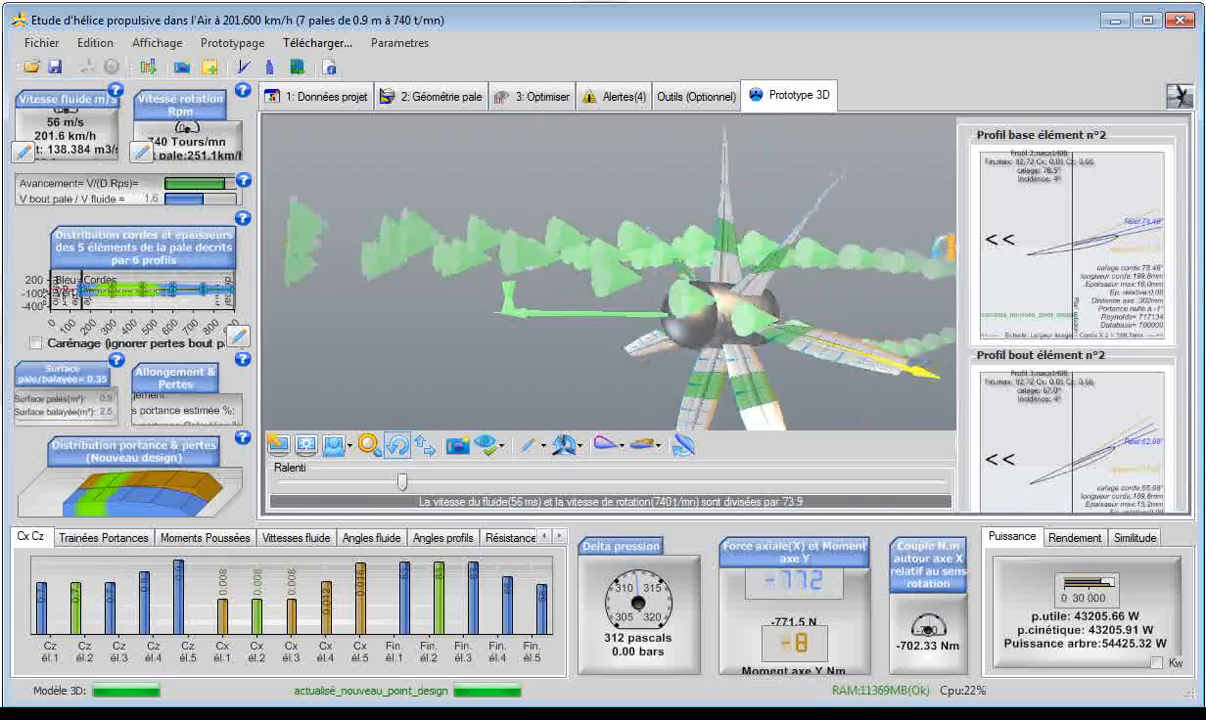
drag(490, 375, 600, 330)
drag(432, 334, 409, 318)
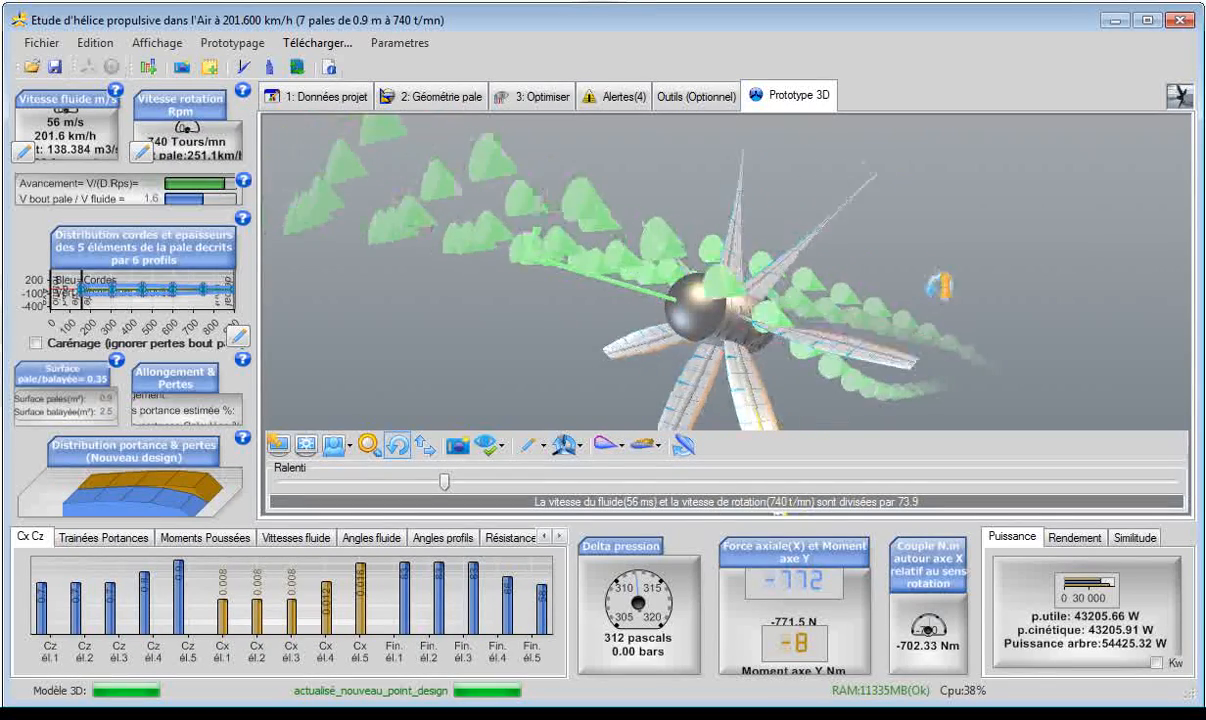
drag(832, 262, 1025, 313)
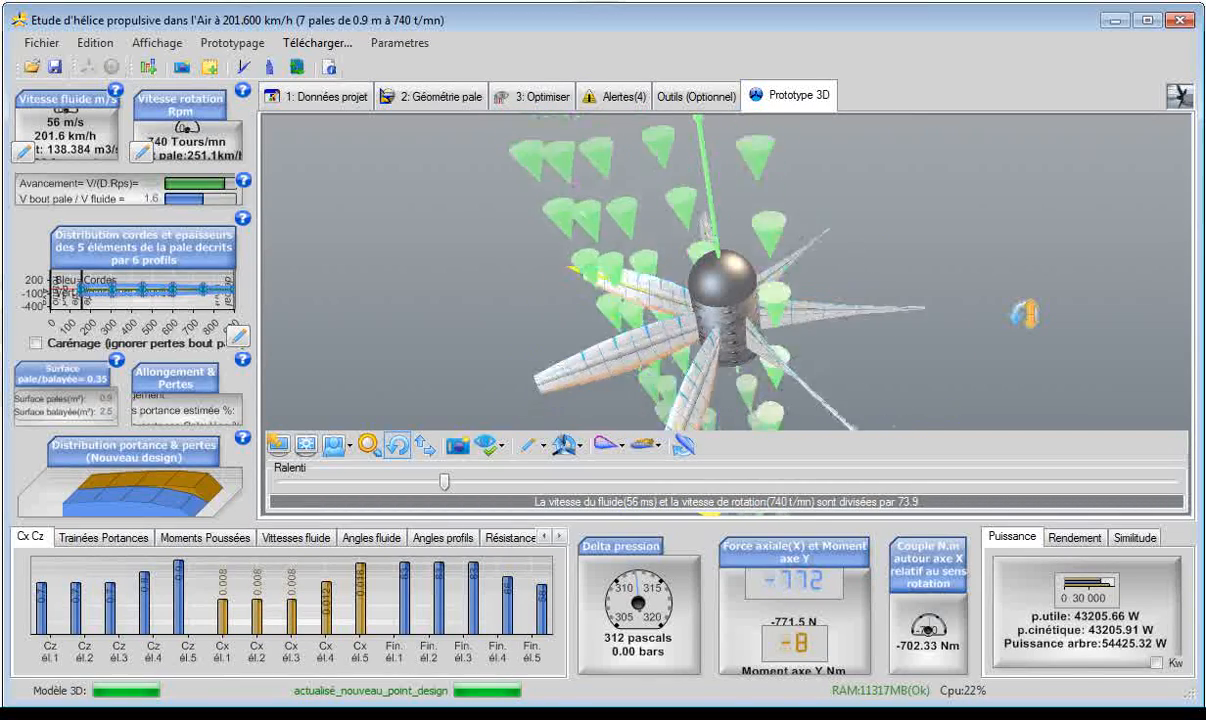
drag(962, 268, 1007, 262)
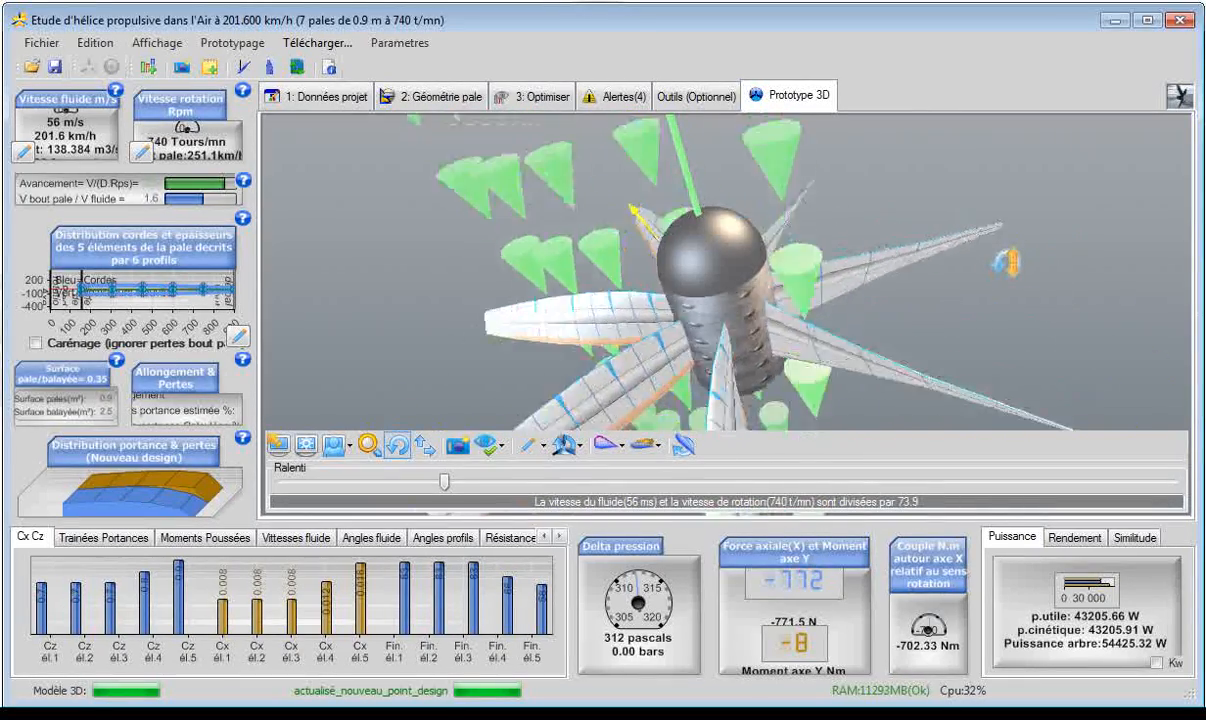
drag(1071, 183, 1040, 256)
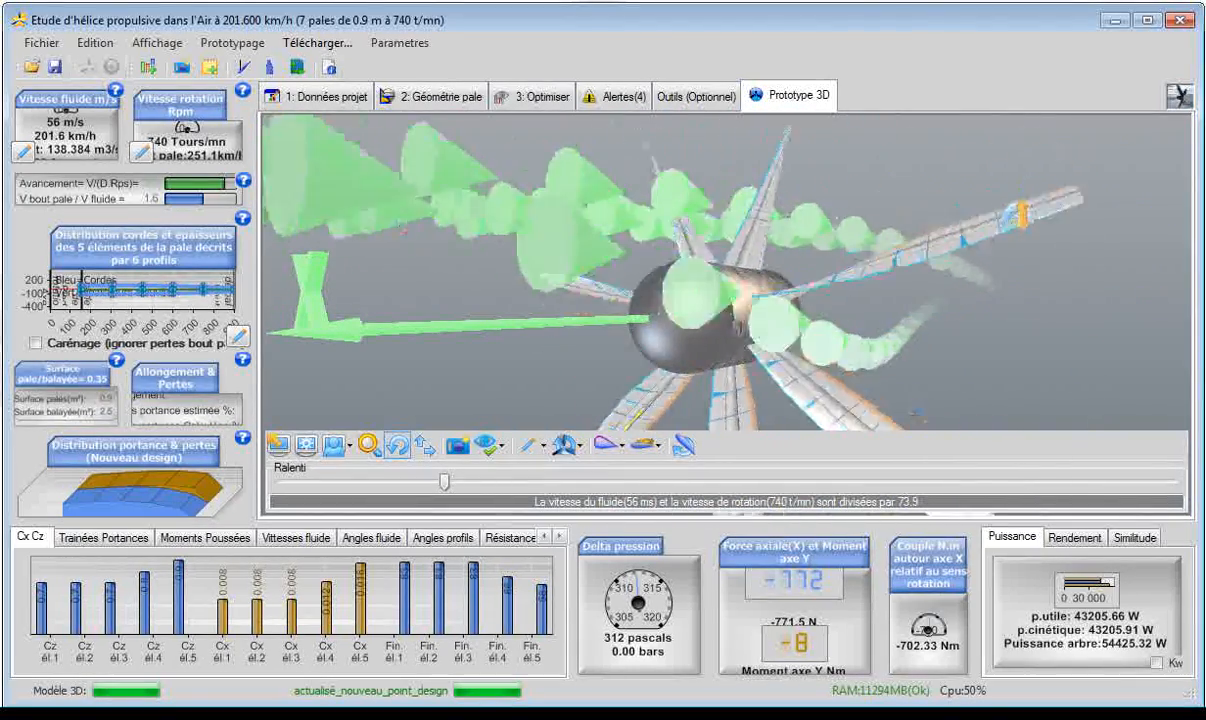
drag(377, 254, 578, 270)
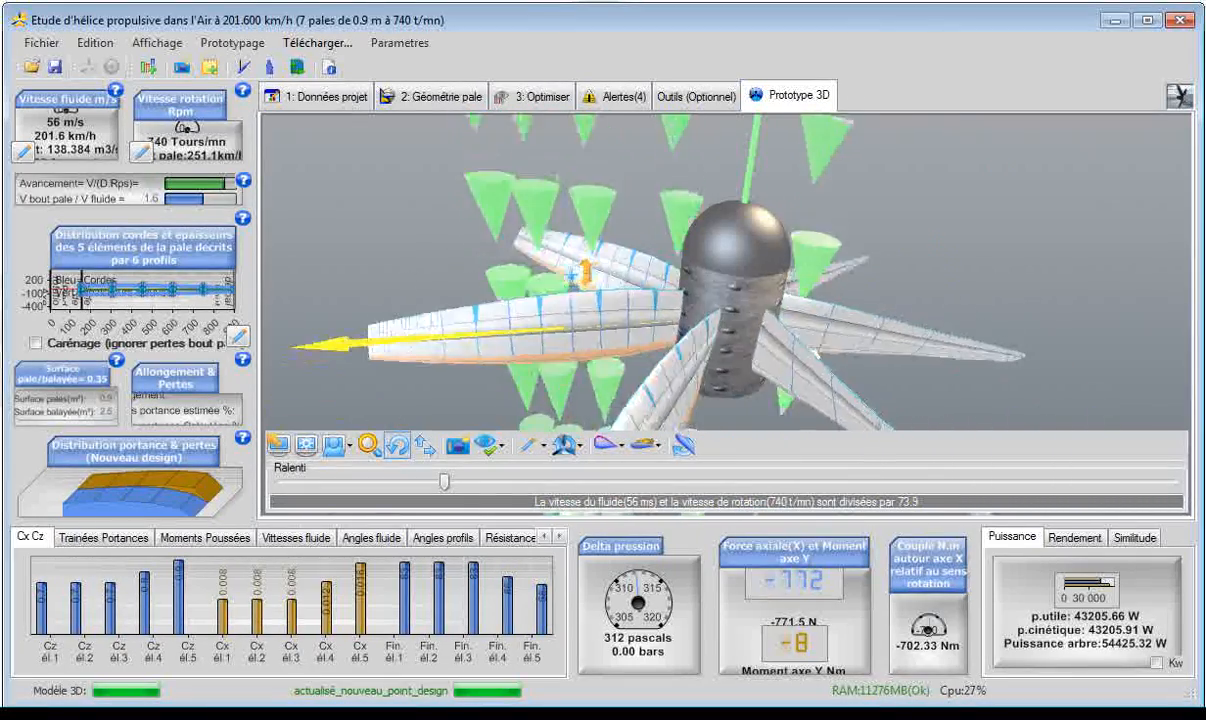
Start a new project from the "Hélice de captage d'eau (turbine hélice, hydrolienne)" model and set its upstream fluid speed to 4 m/s.
click(41, 43)
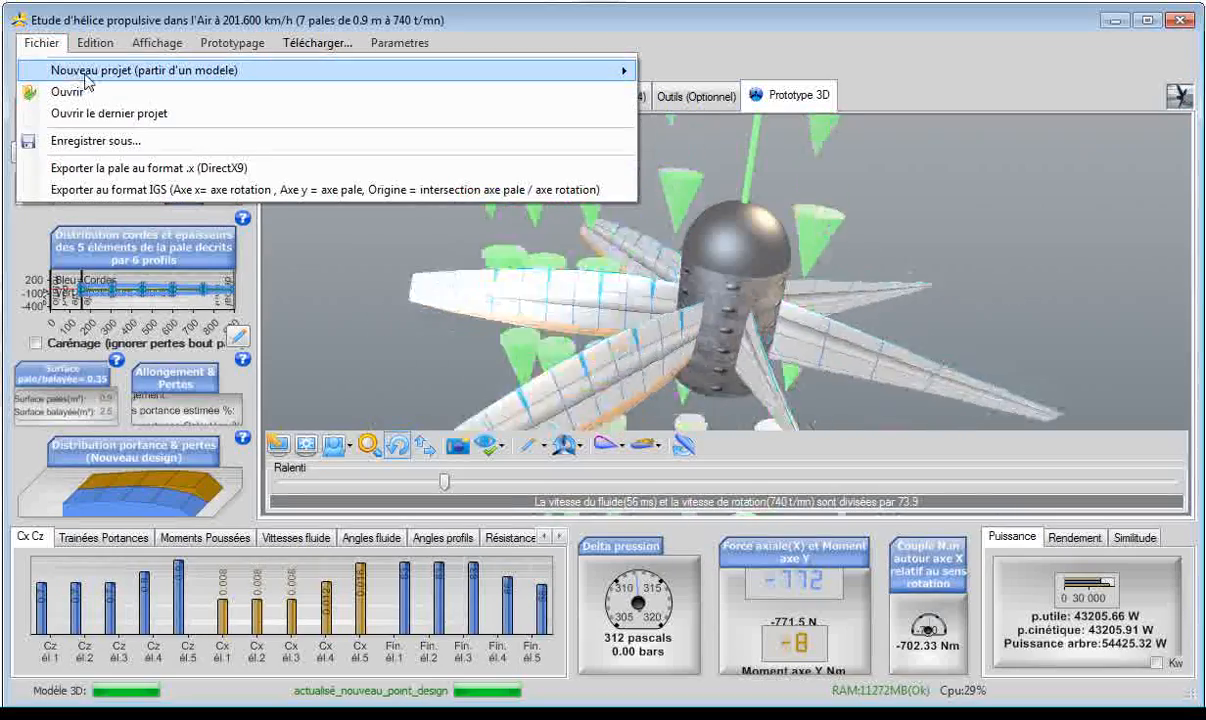
mouse_move(86, 76)
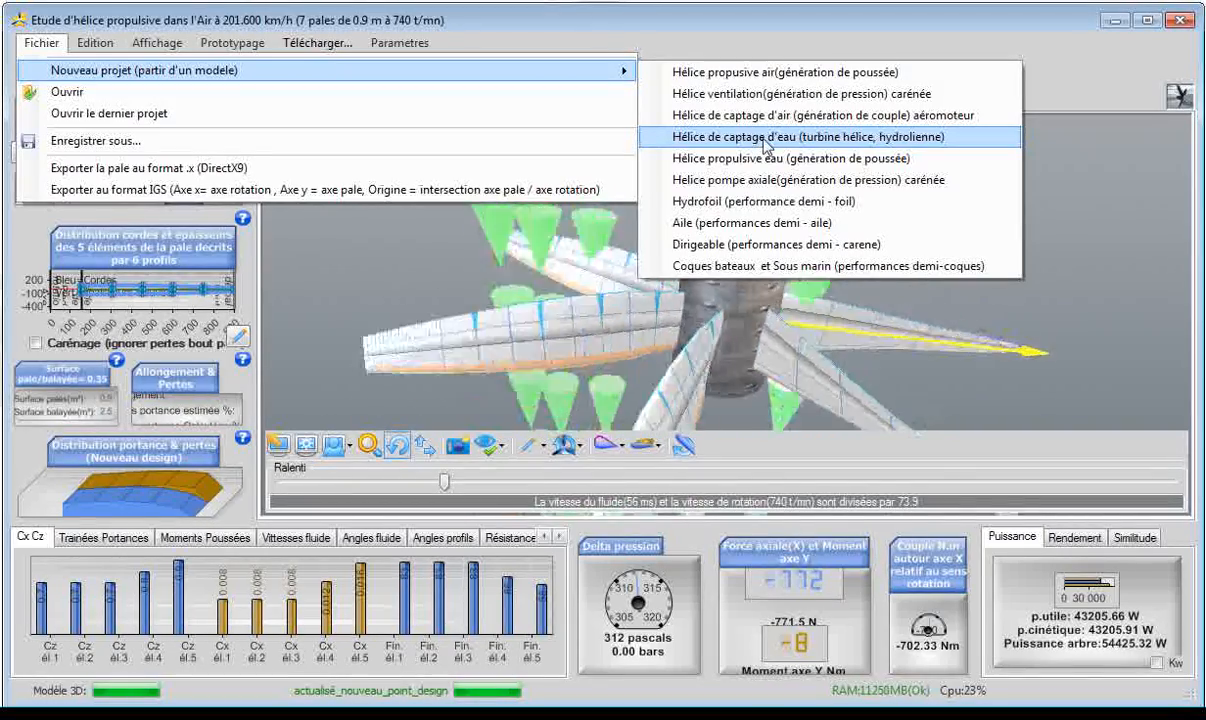
click(765, 140)
double_click(347, 248)
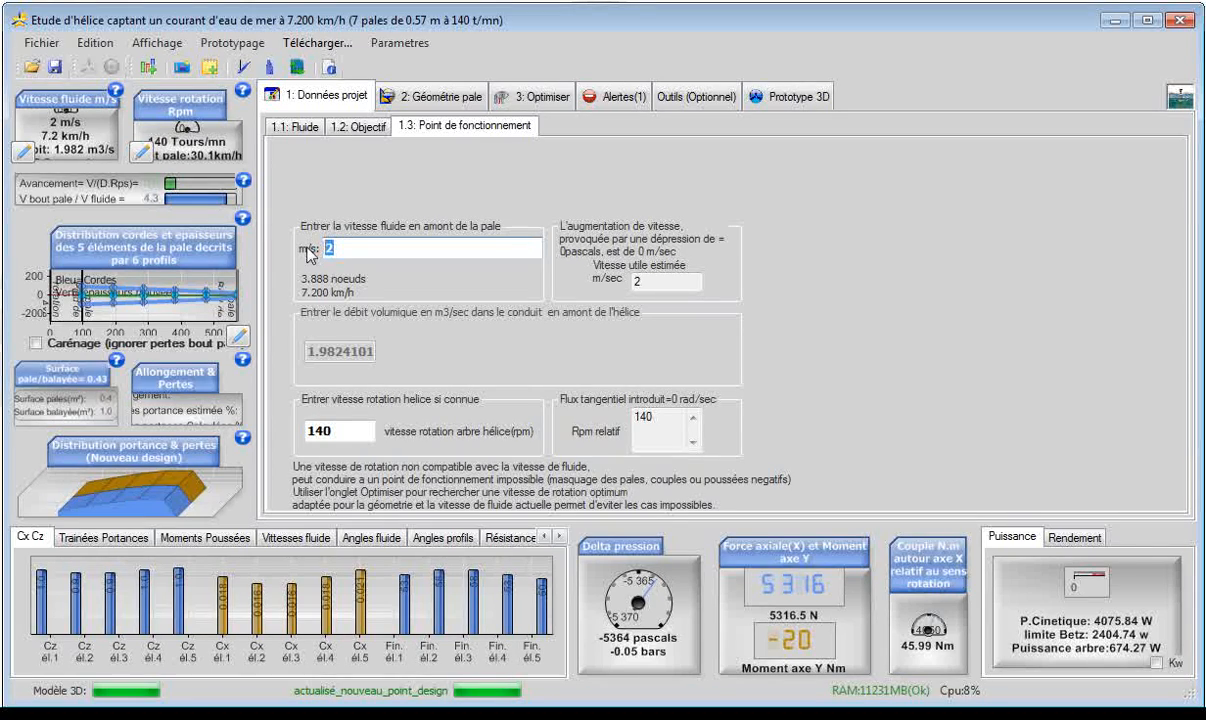
text(4)
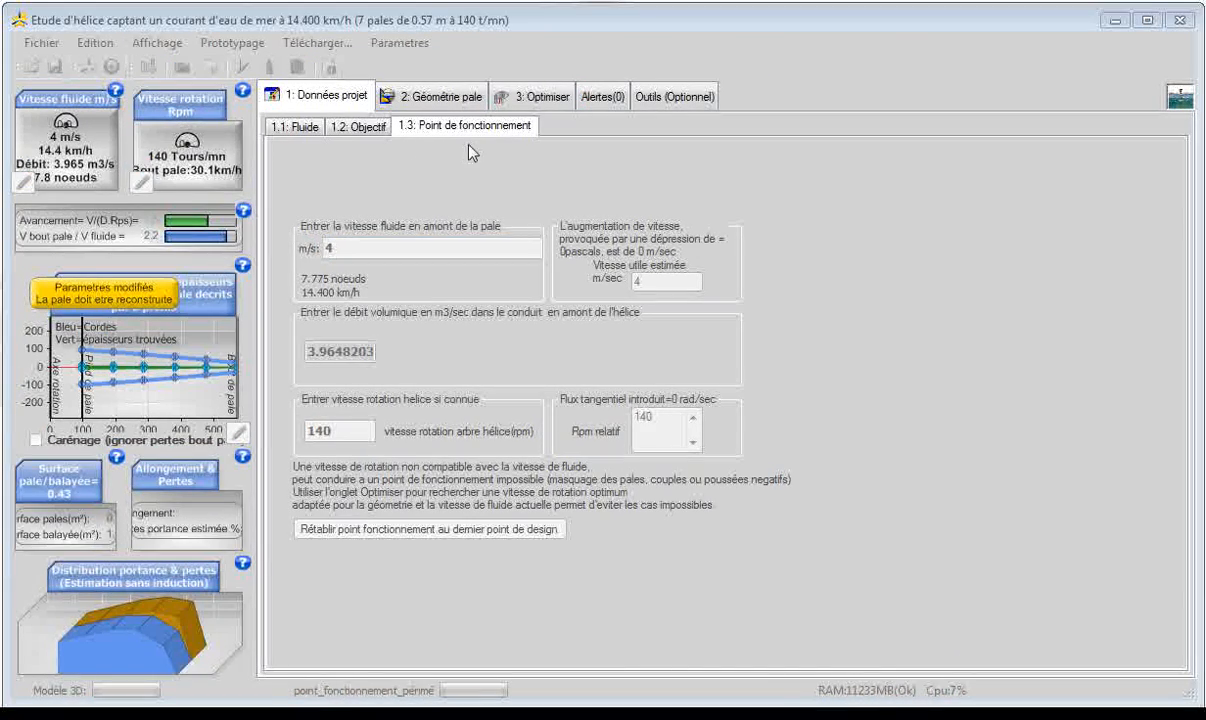
Set the number of blades to 3 and rebuild the blade with the optimum twist for the current operating point.
click(553, 104)
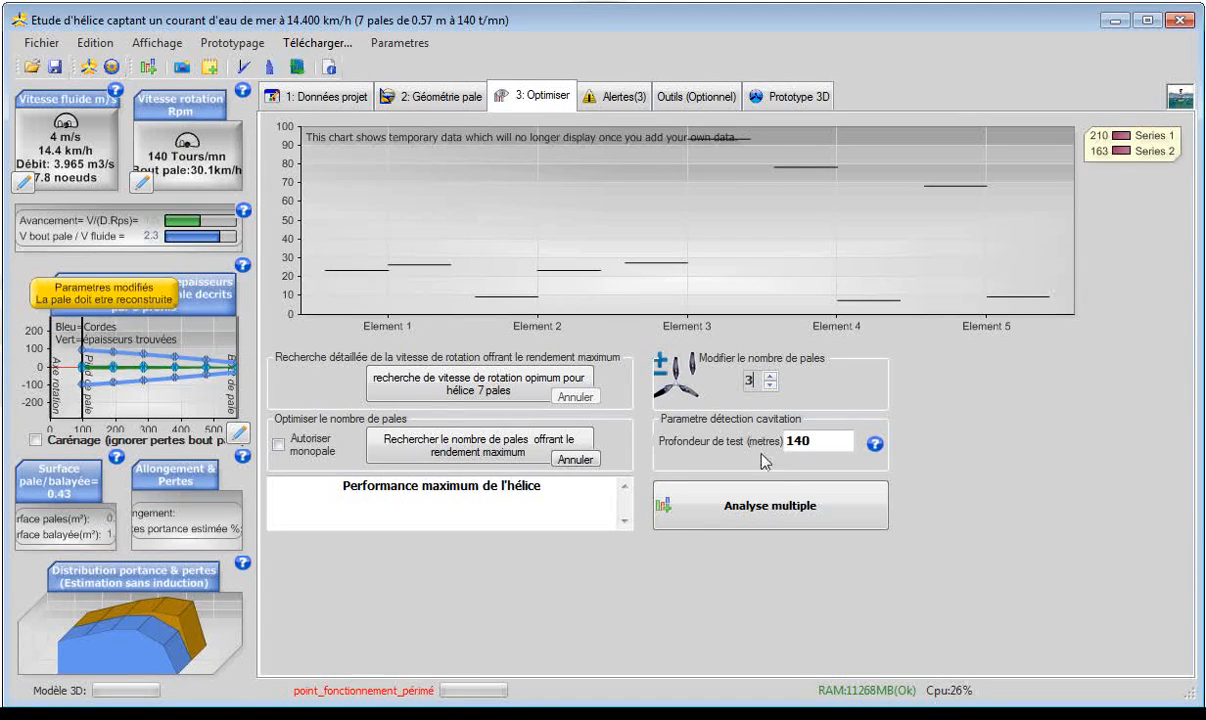
click(89, 67)
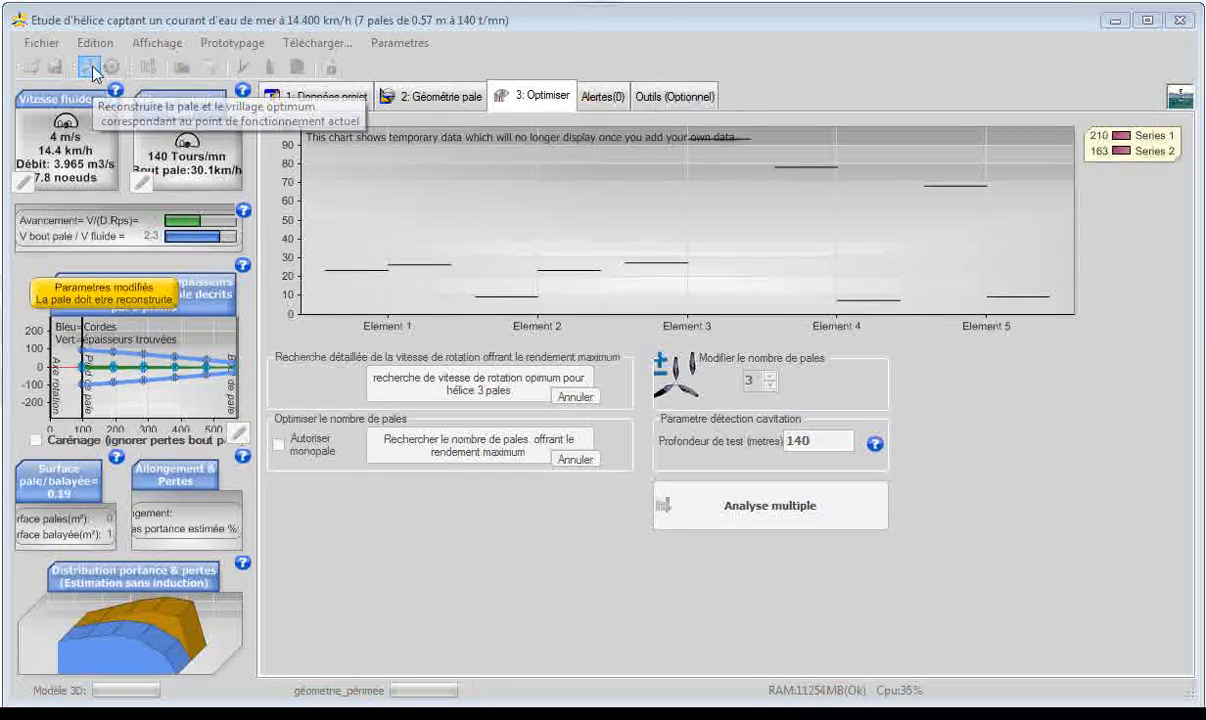
click(87, 62)
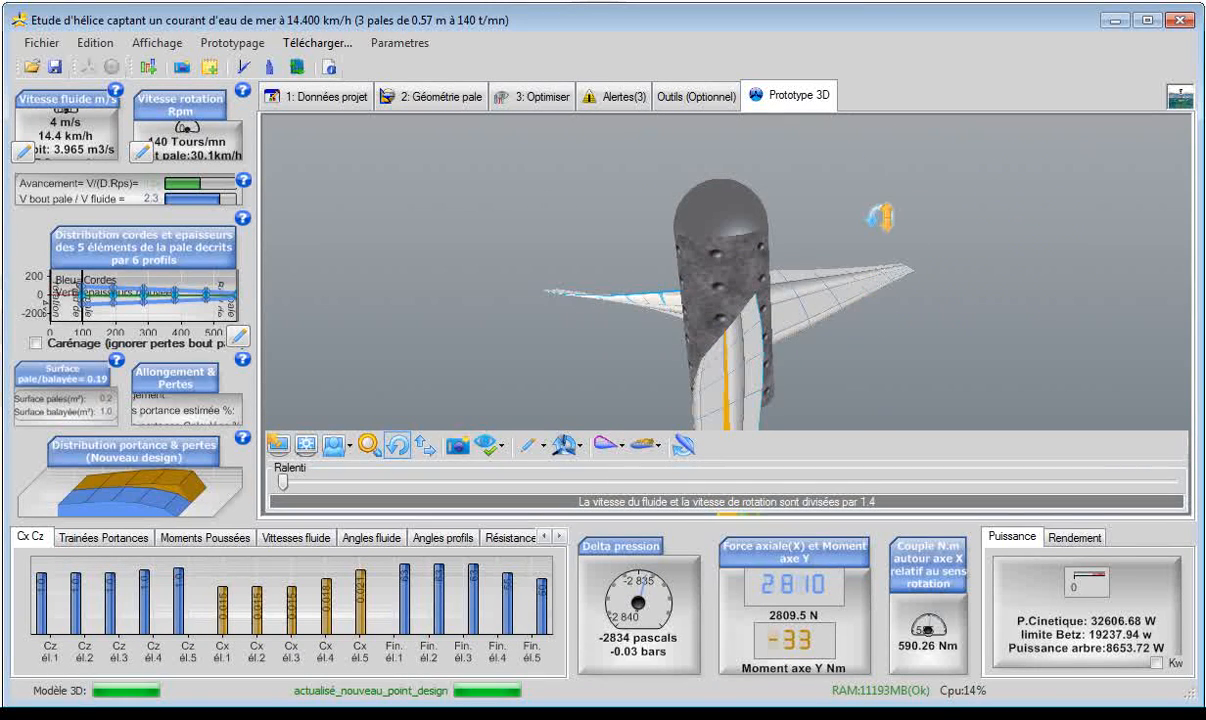
Show the turbine's efficiency chart and view the rebuilt prototype from another angle.
click(1090, 538)
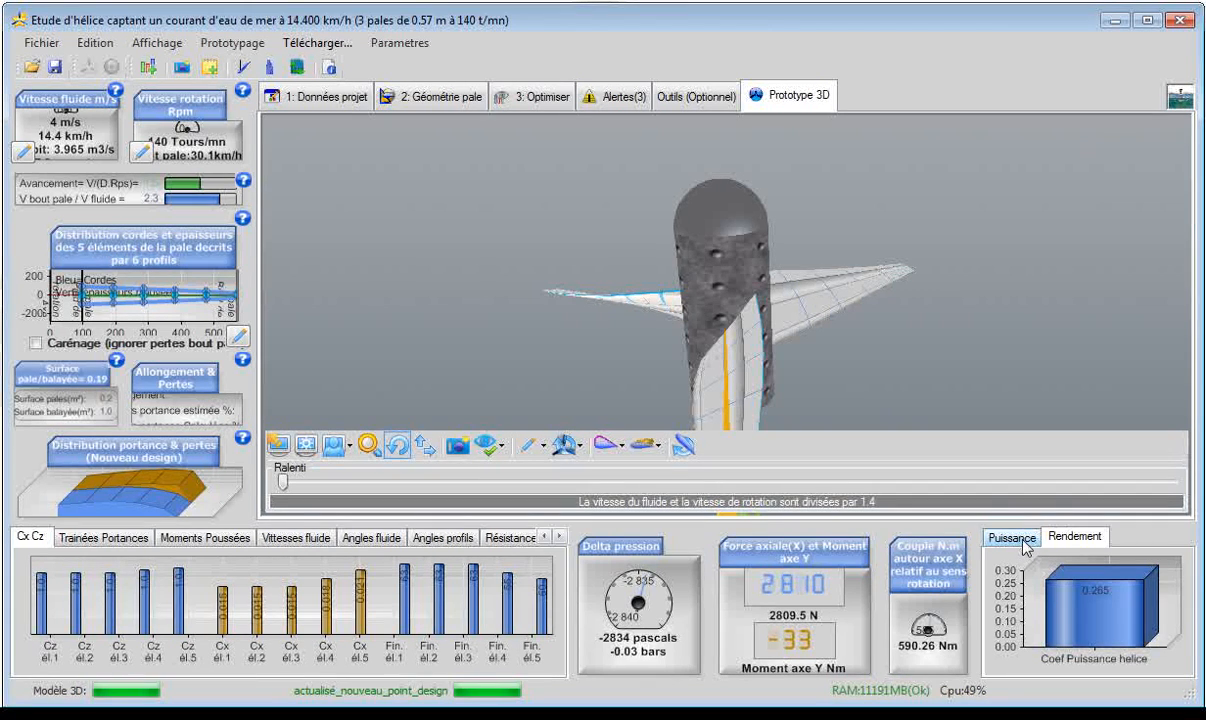
drag(906, 393, 893, 353)
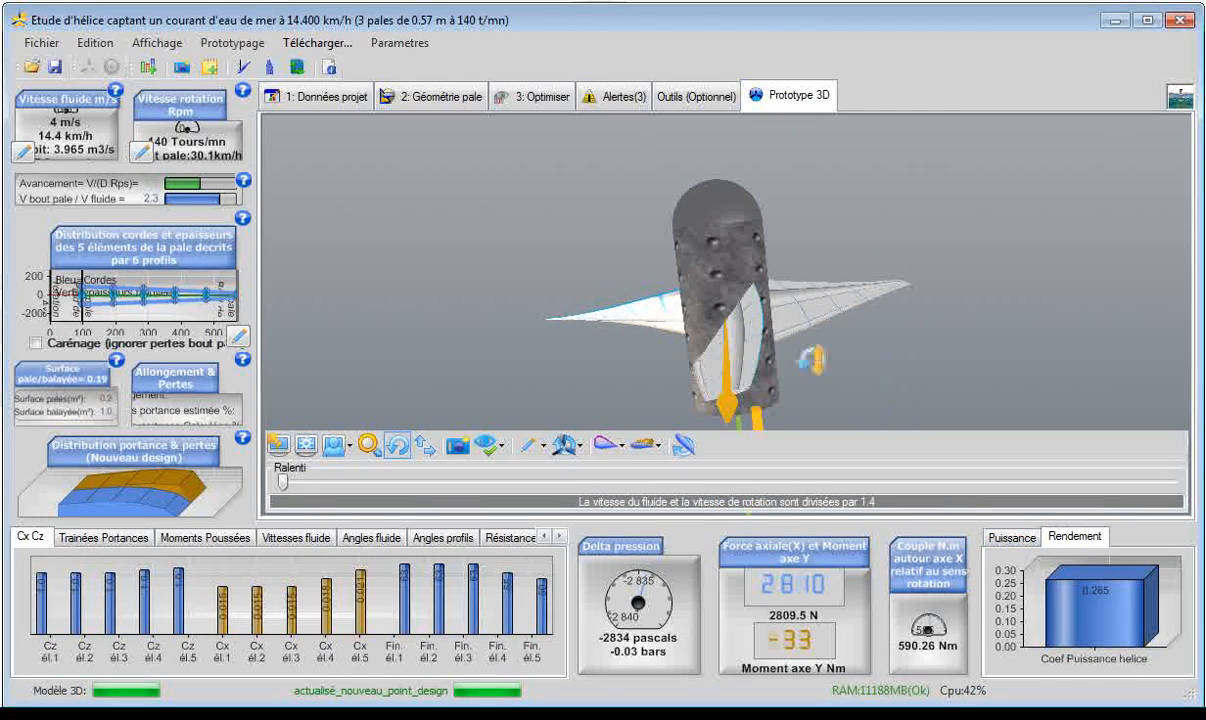
Search for the optimum rotation speed of the three-blade turbine and rebuild its 3D model.
click(436, 100)
click(530, 96)
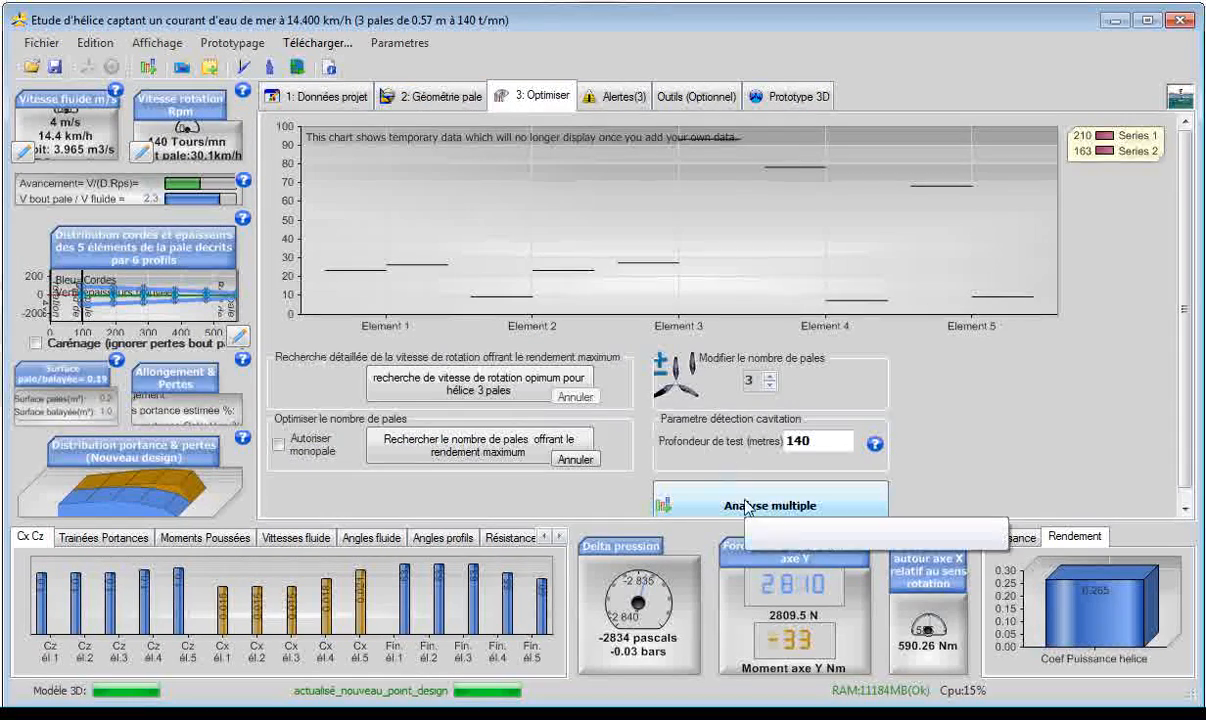
click(440, 393)
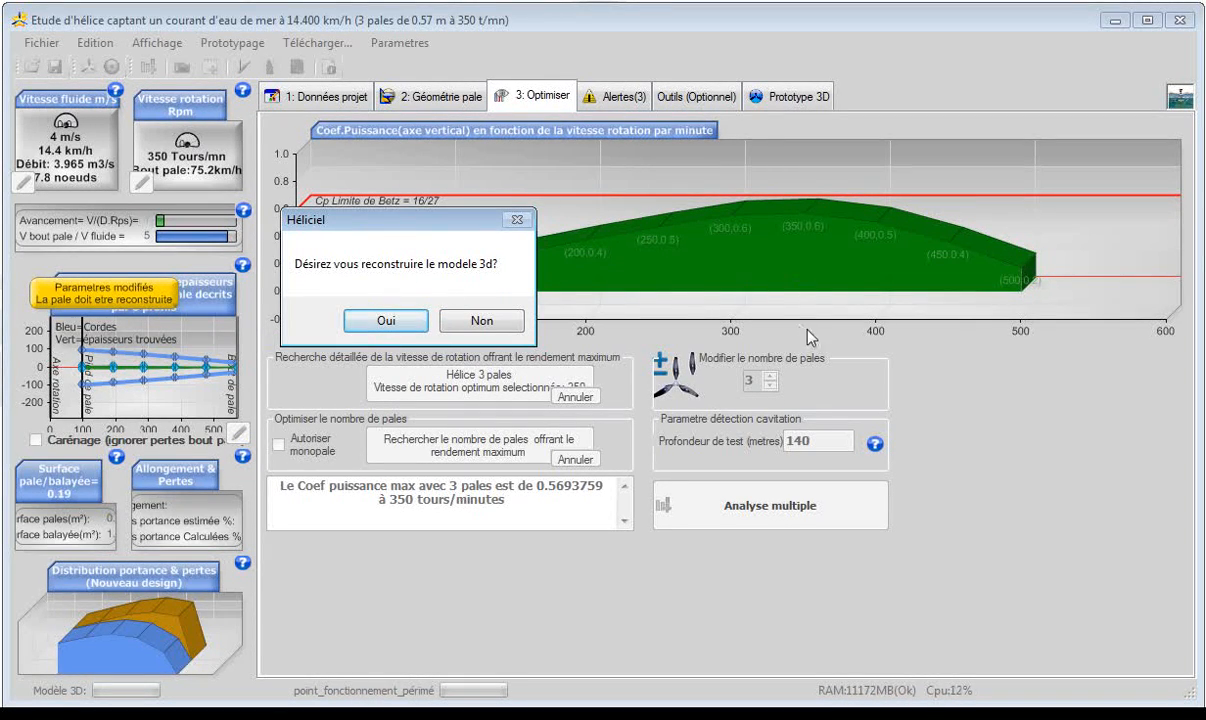
drag(400, 228, 376, 240)
click(362, 333)
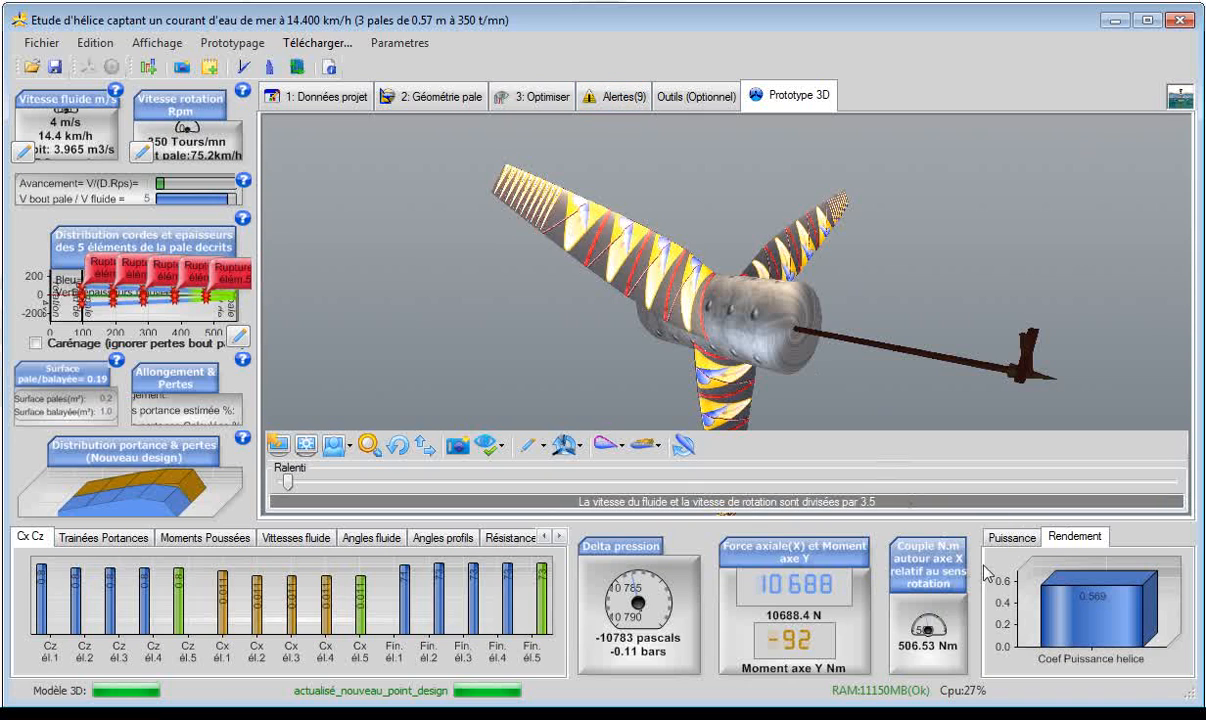
Examine the turbine's power coefficient, its rebuilt prototype and the bending resistance chart of the blade elements.
mouse_move(1082, 610)
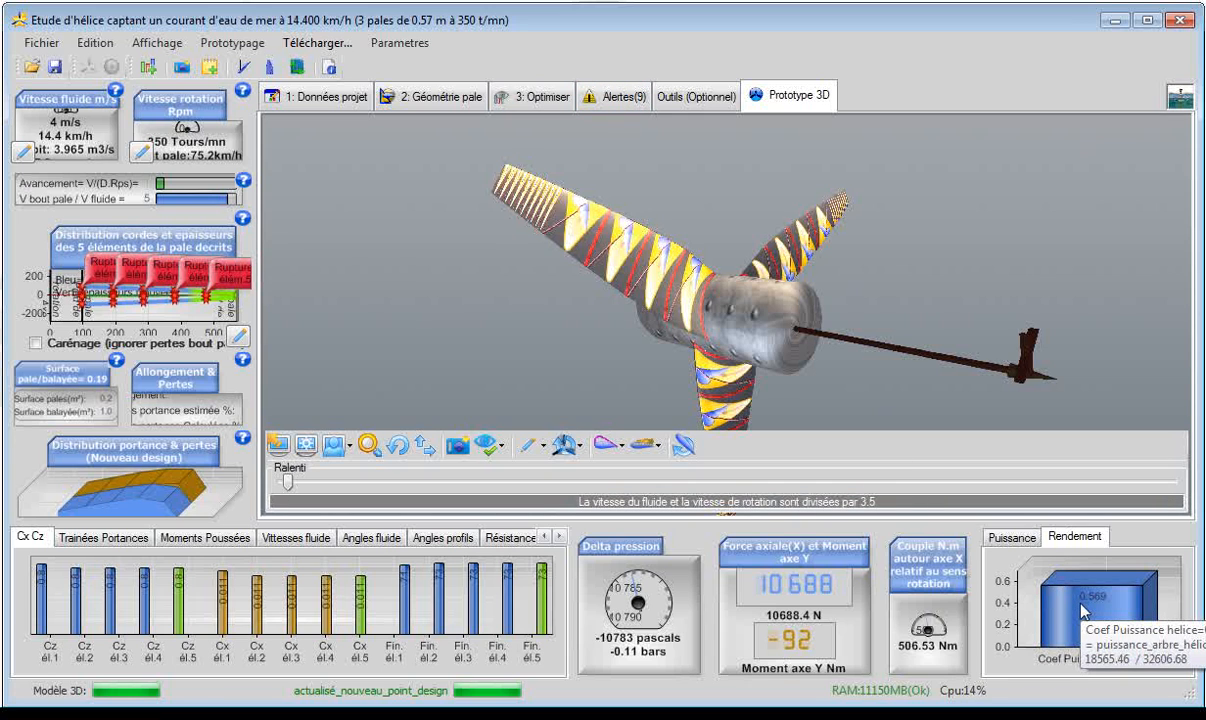
click(397, 446)
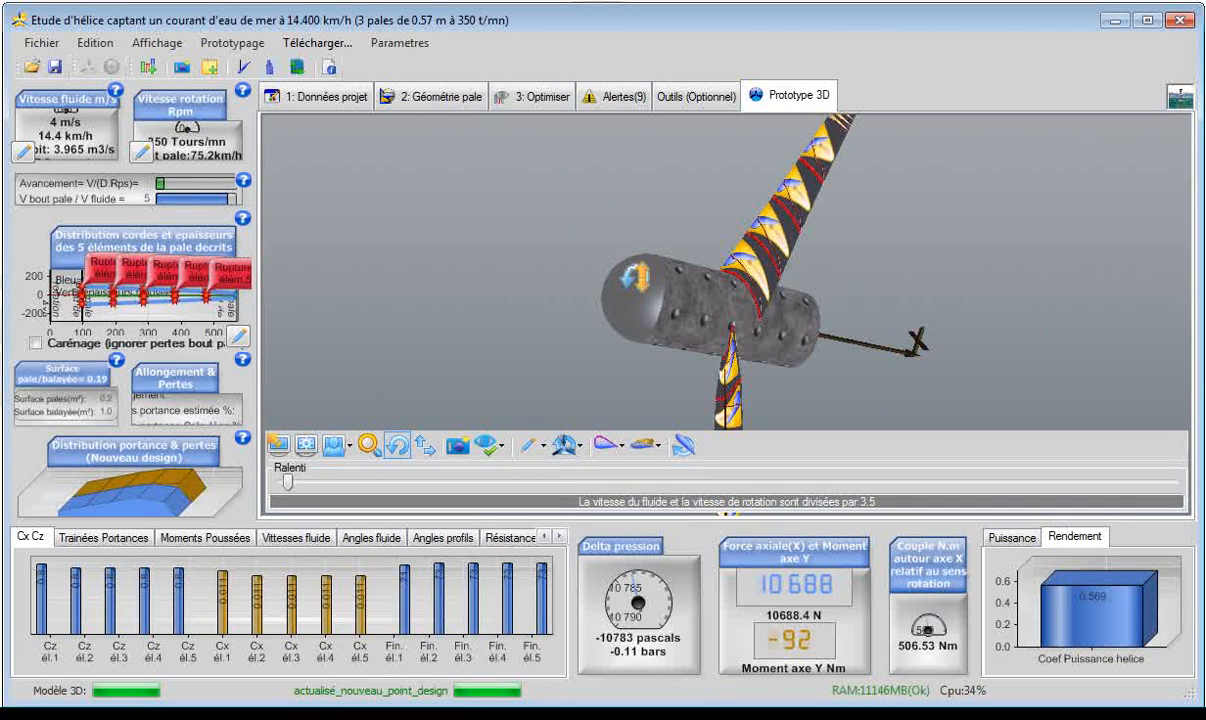
drag(636, 277, 667, 280)
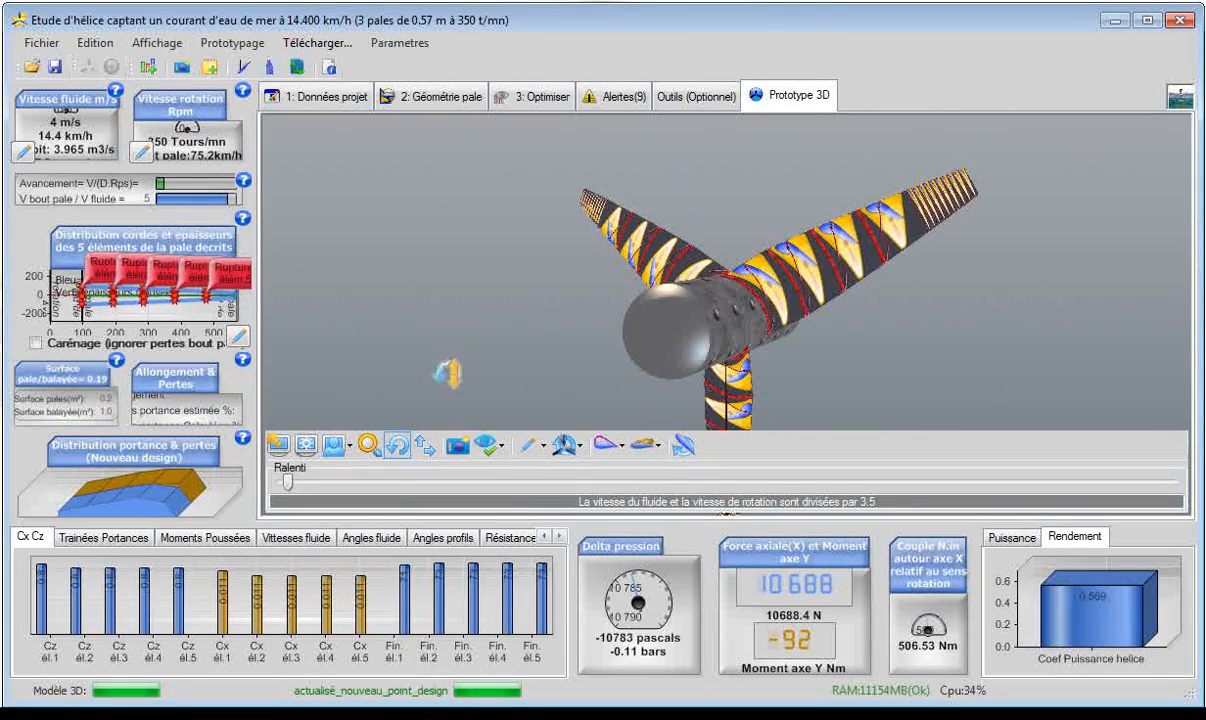
click(492, 539)
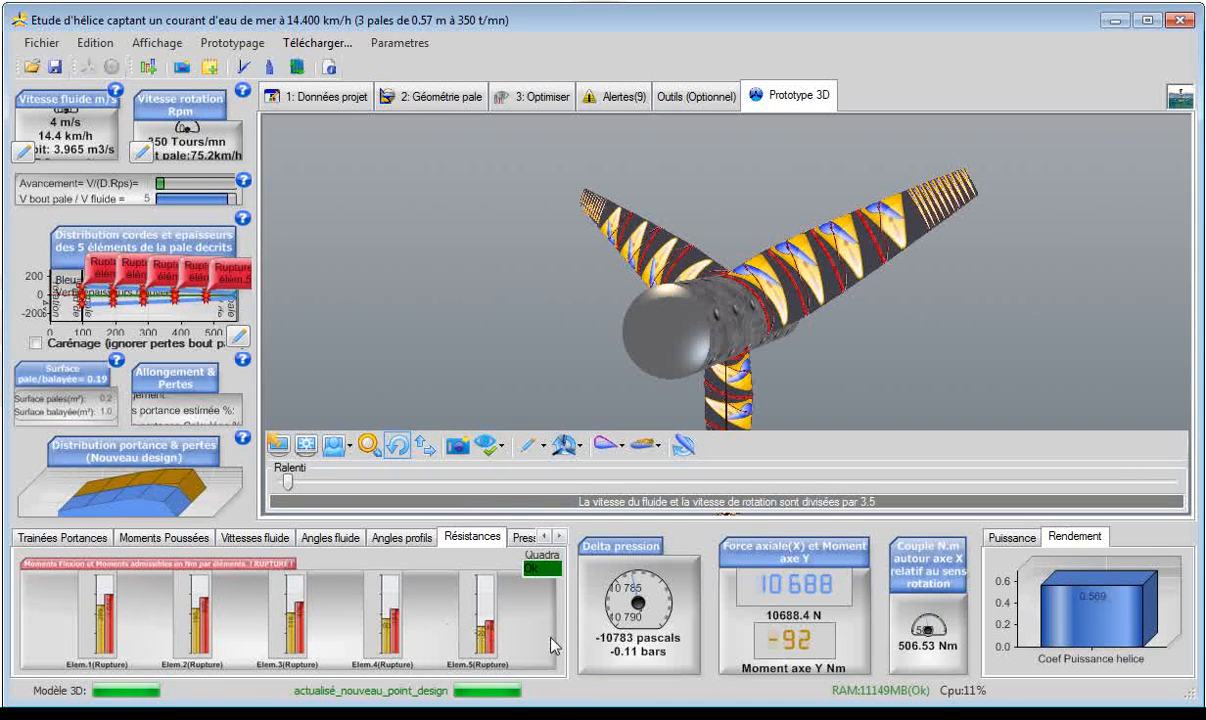
drag(567, 285, 554, 241)
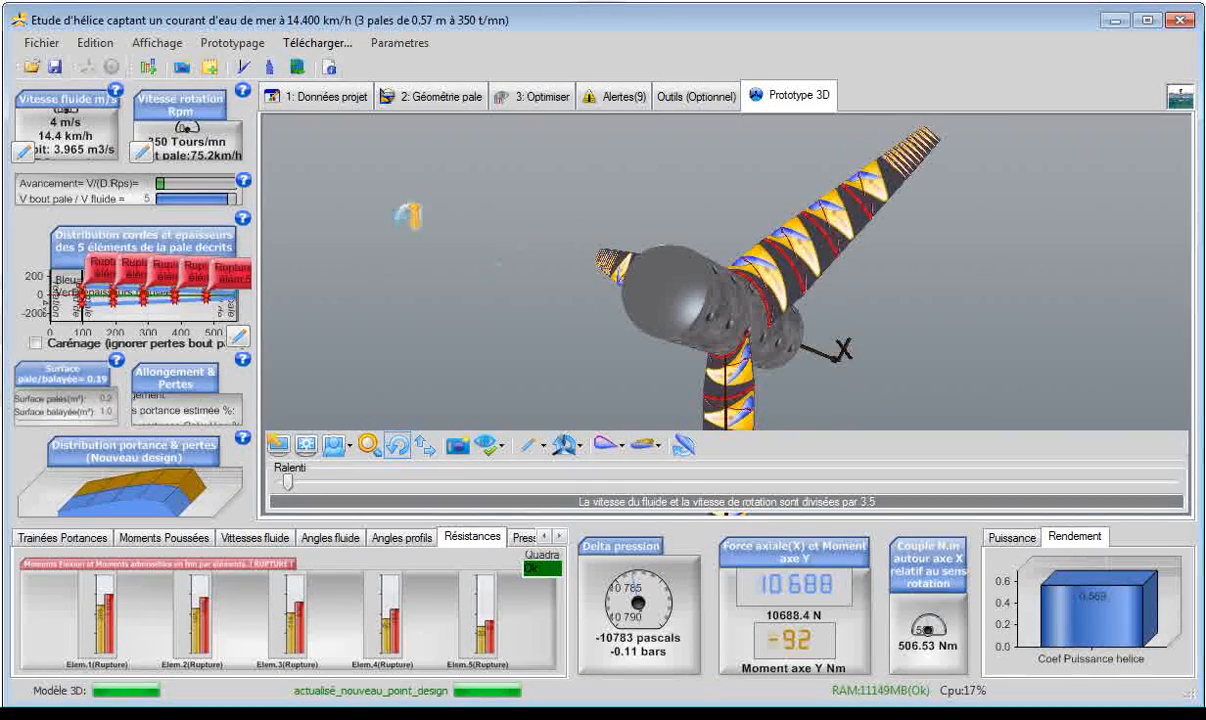
Revise the blade's advanced geometry options so its elements withstand the bending moments, and examine the rebuilt turbine from several sides.
click(412, 97)
click(531, 130)
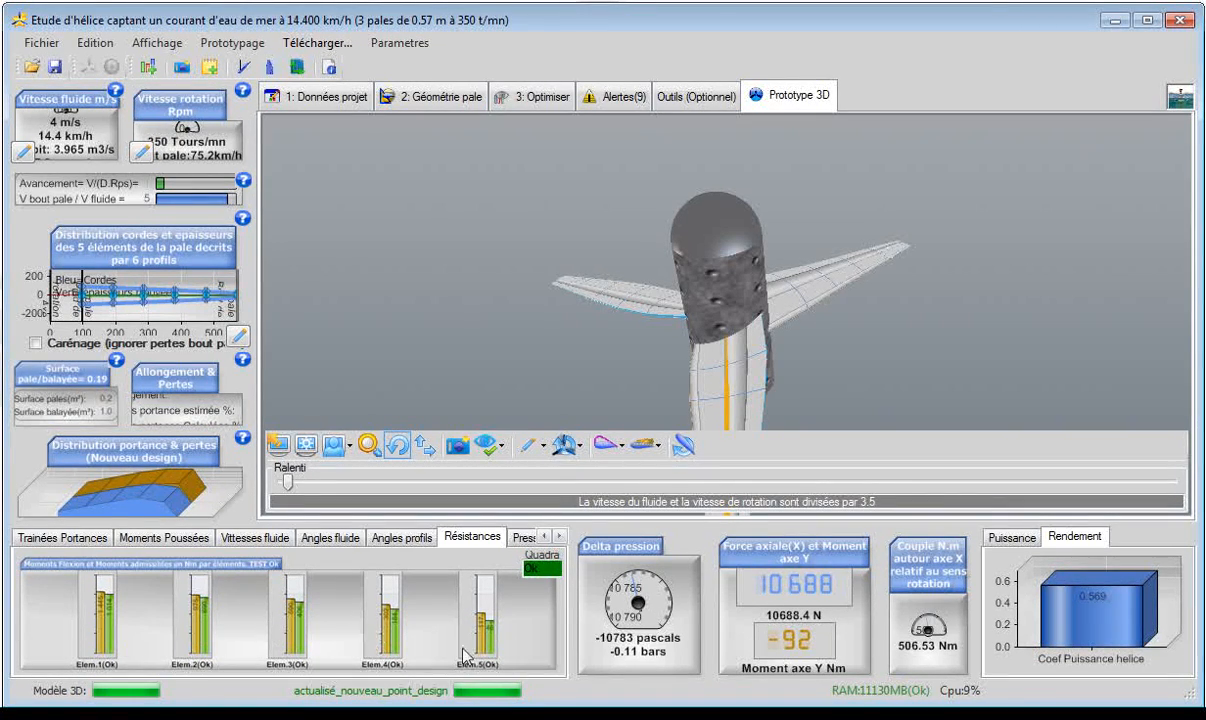
drag(523, 366, 531, 446)
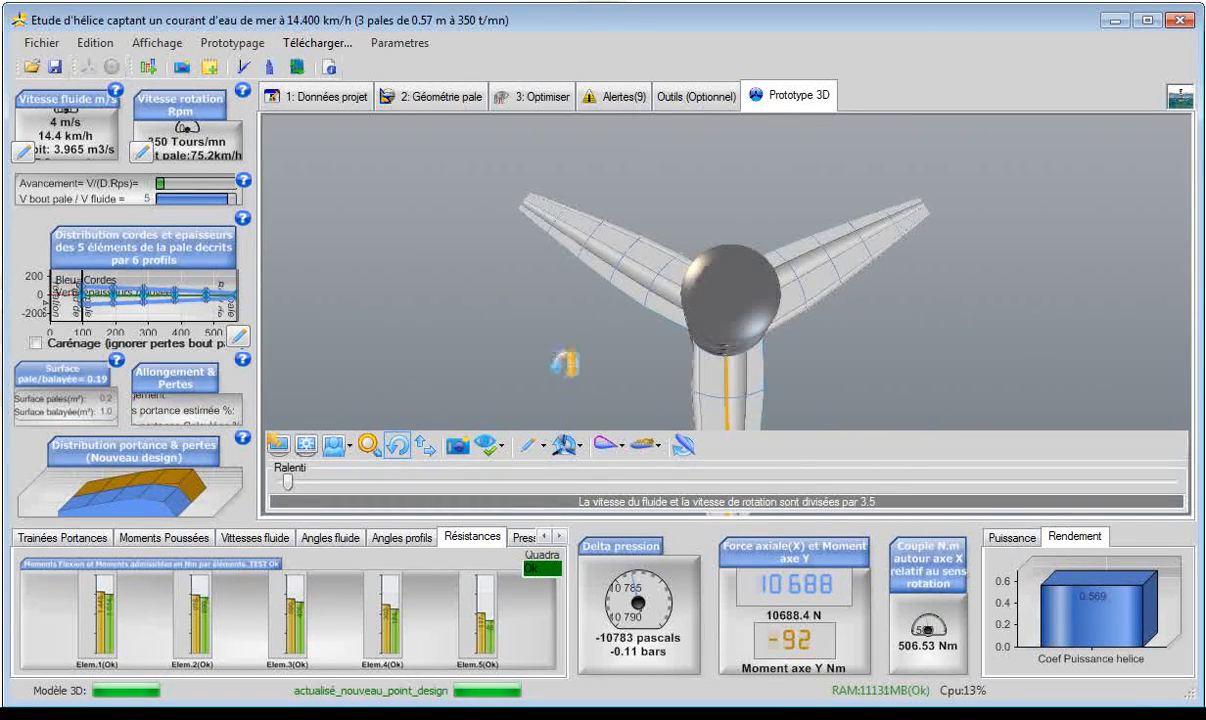
scroll(560, 362, down, 10)
scroll(785, 360, up, 8)
scroll(785, 358, up, 5)
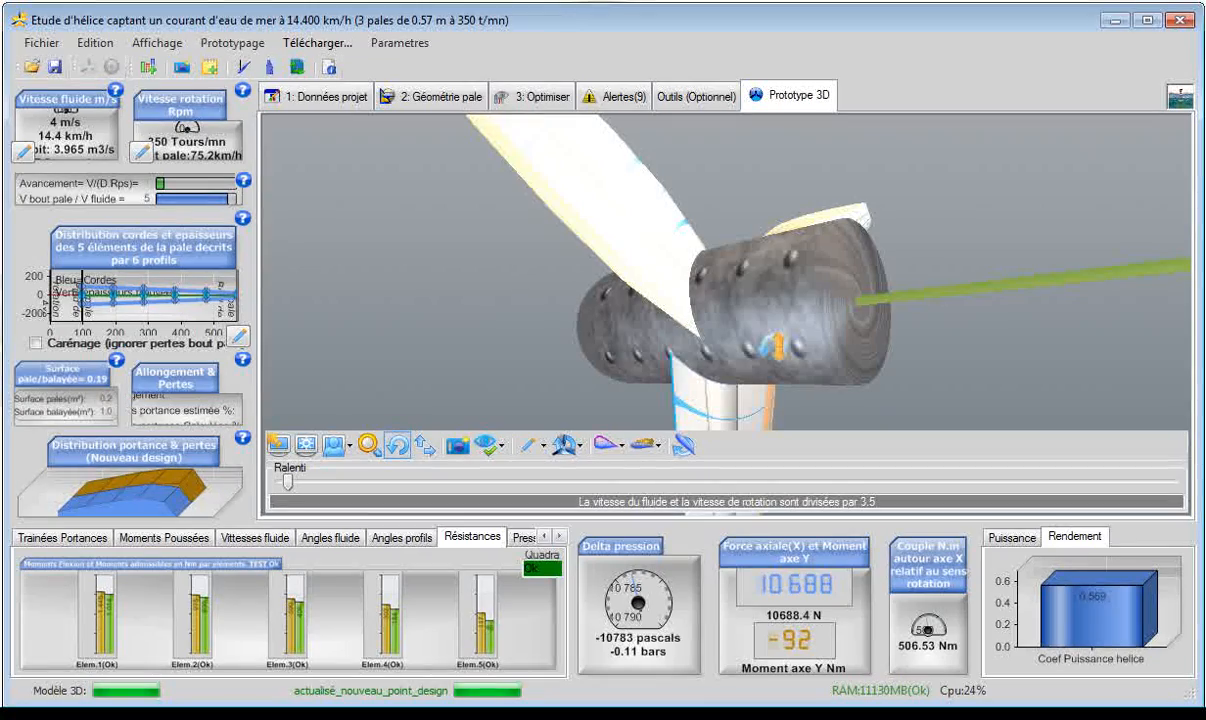
drag(773, 345, 972, 260)
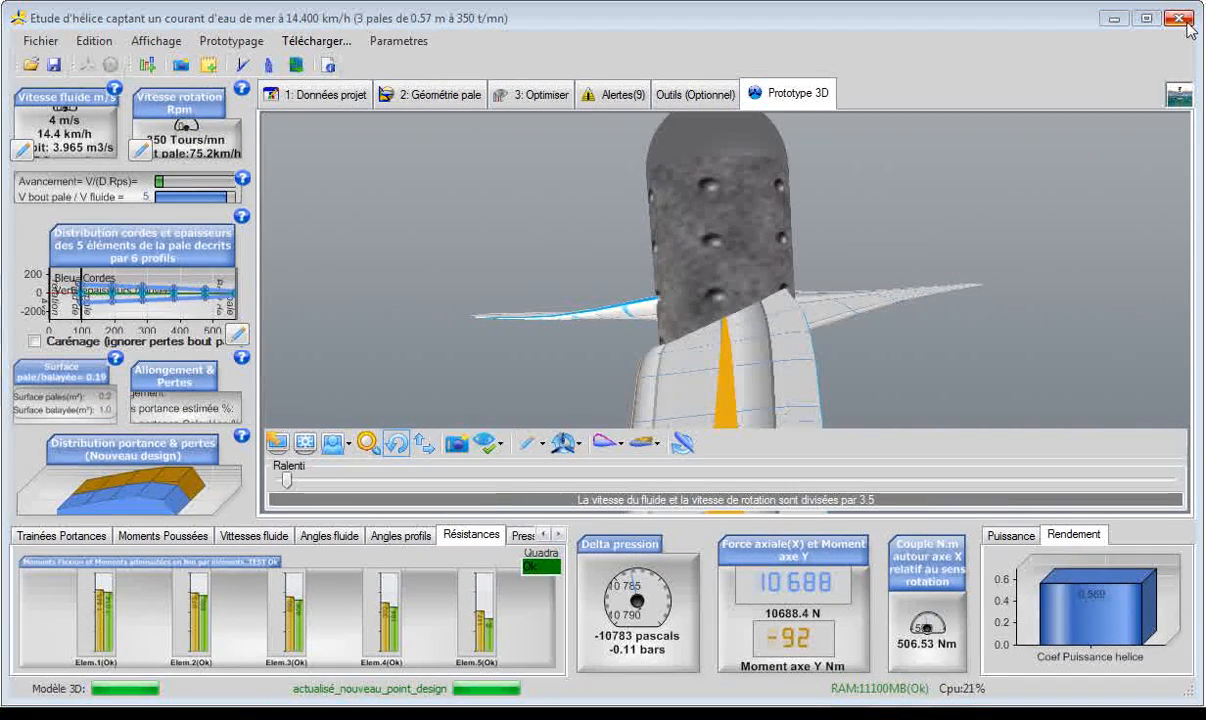
Close Heliciel, declining to use this project at the next startup, and return to the Mecaflux suite functions diagram.
click(1180, 20)
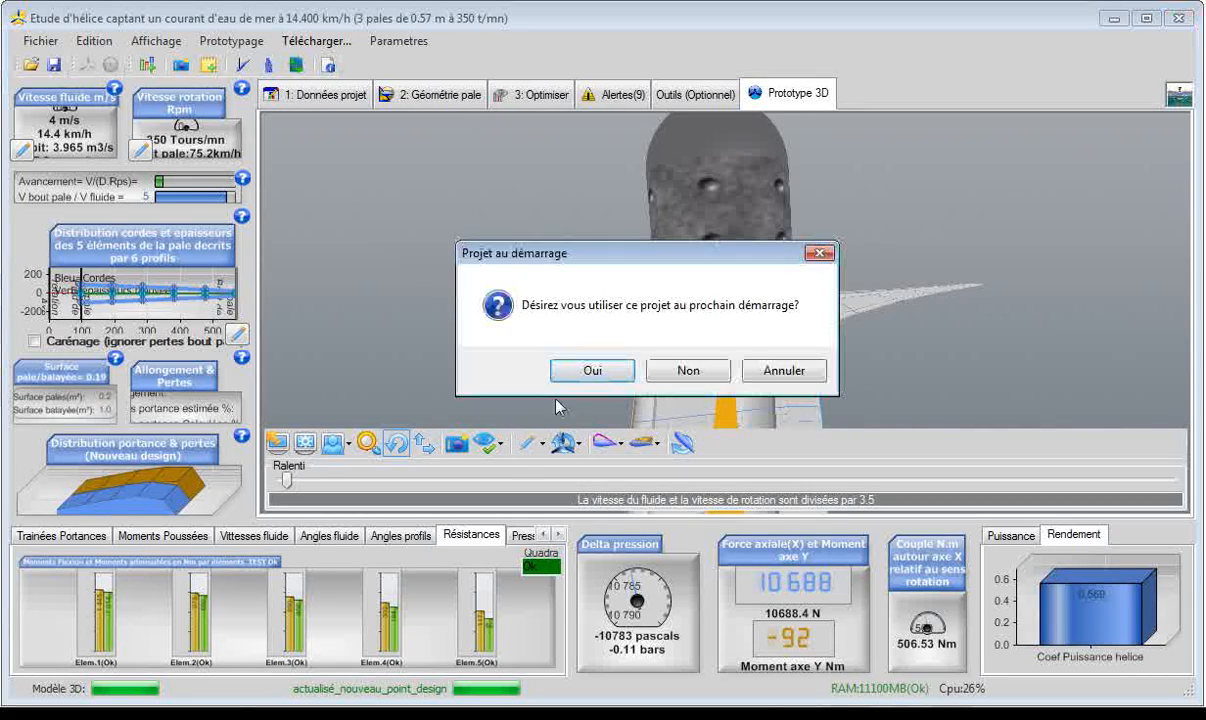
click(688, 371)
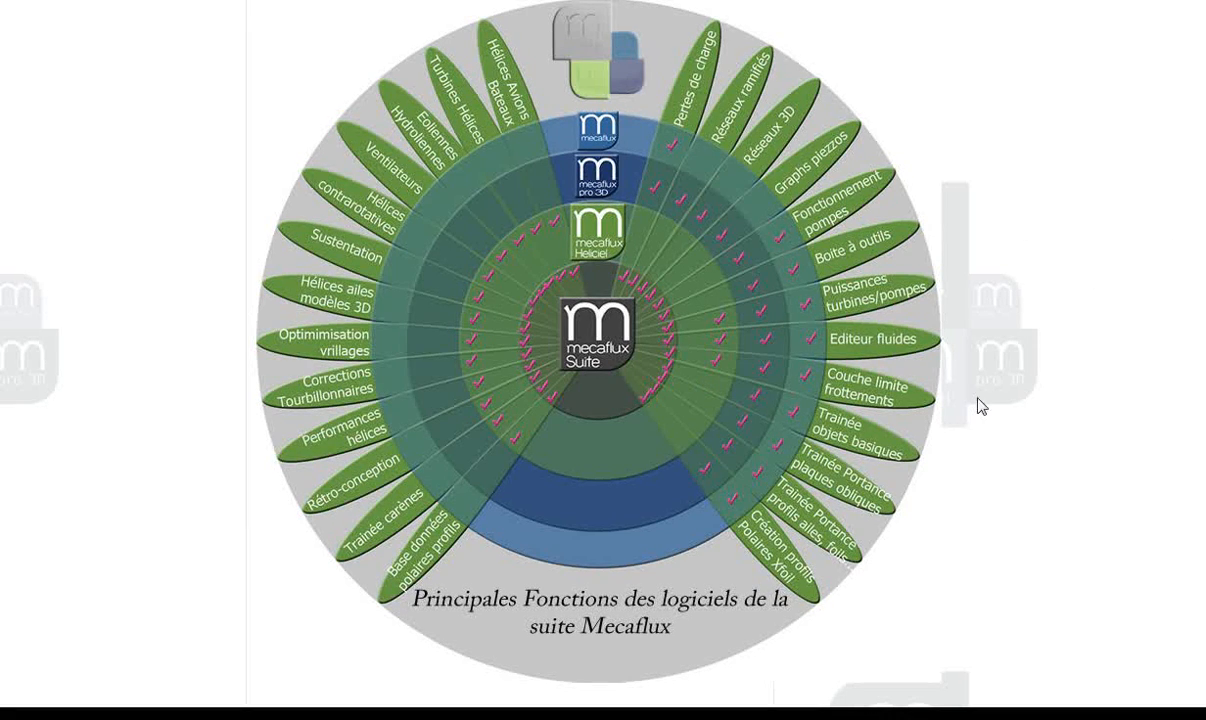
mouse_move(600, 364)
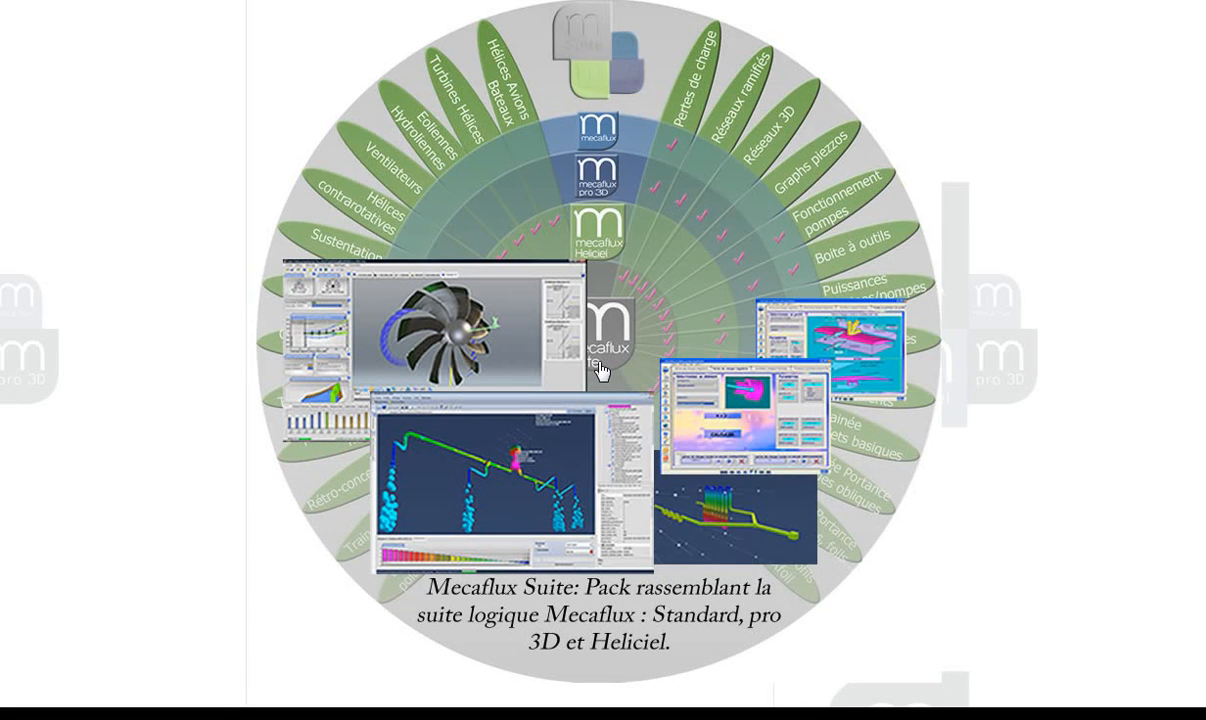